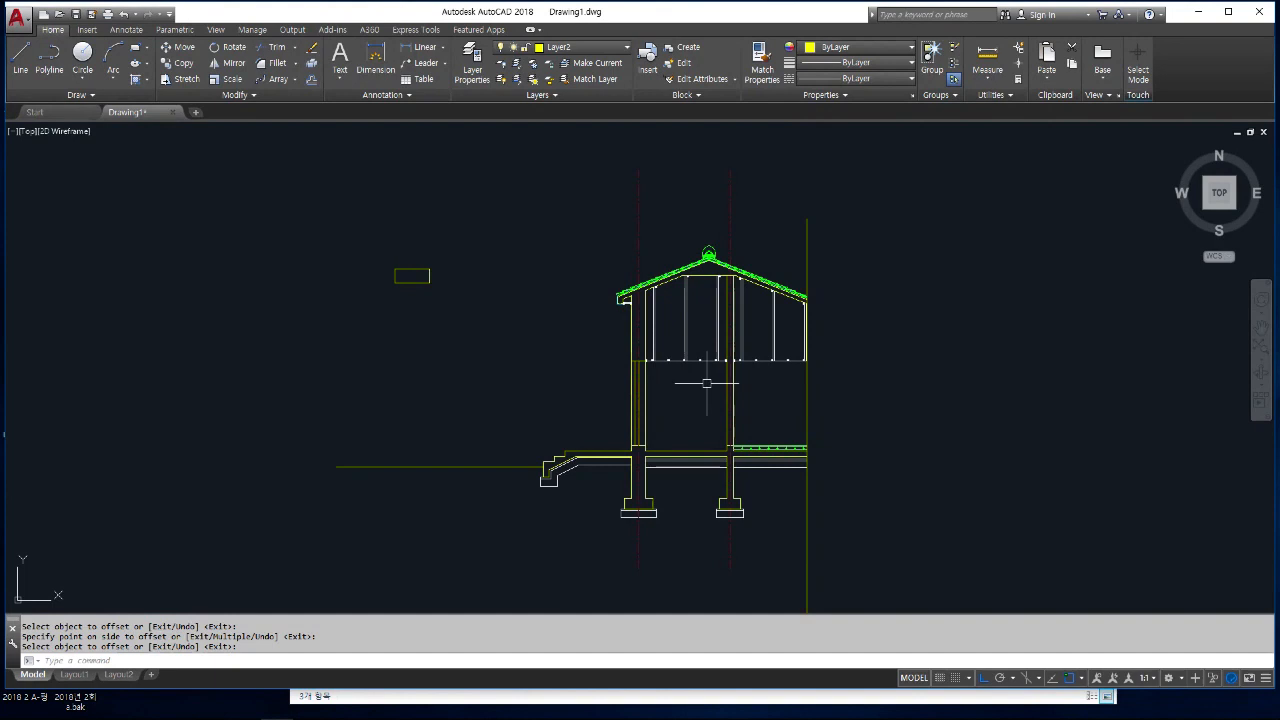
pyautogui.moveTo(710, 382); pyautogui.dragTo(700, 430, button='middle')
pyautogui.scroll(-6, 695, 438)
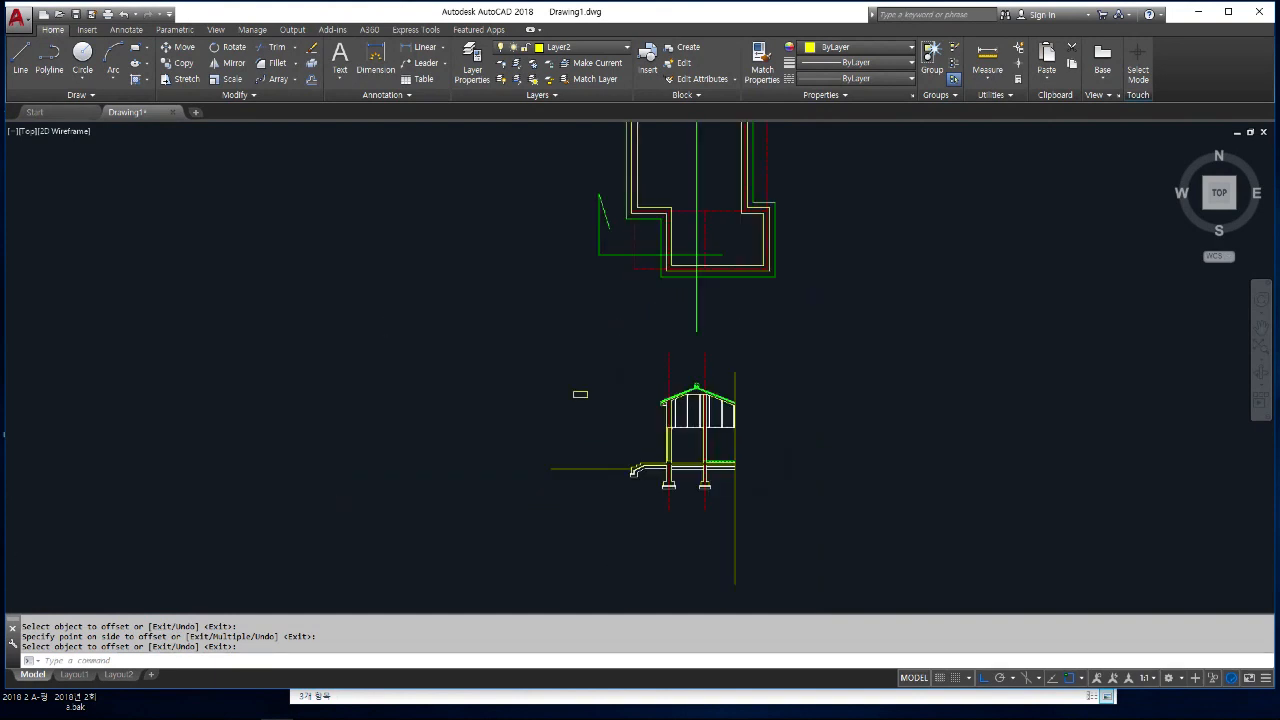
pyautogui.scroll(6, 651, 284)
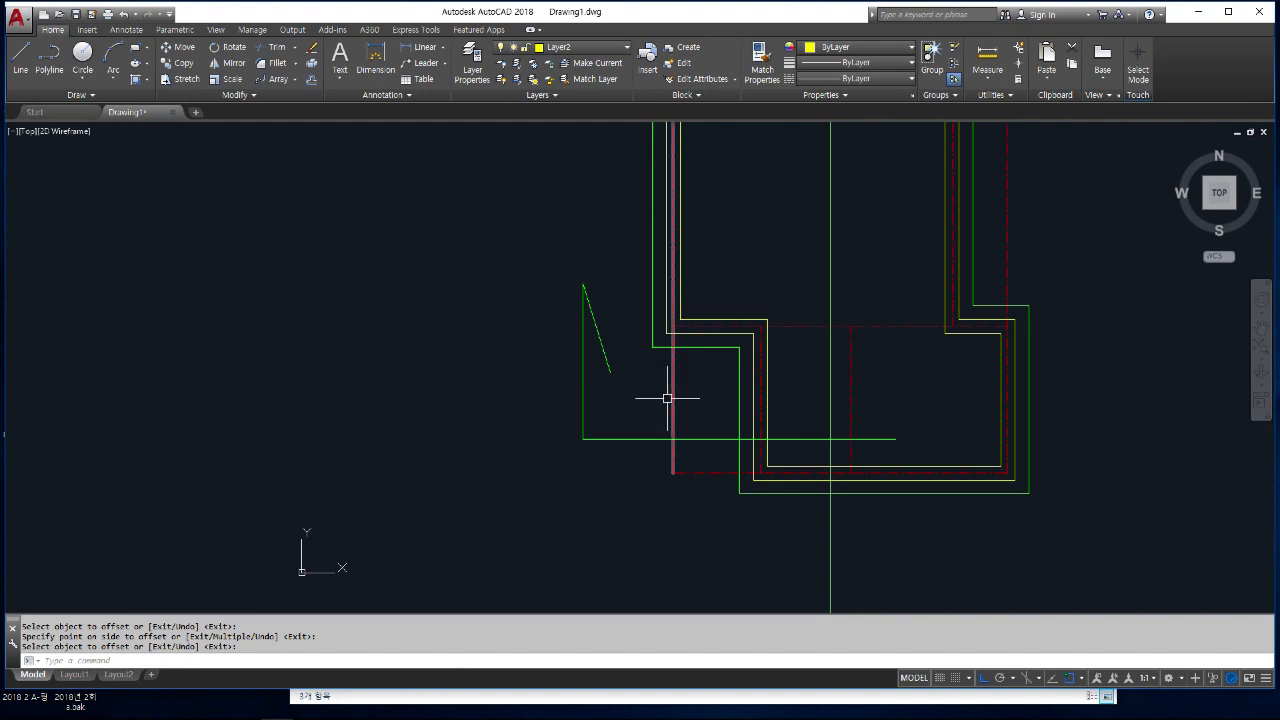
pyautogui.moveTo(668, 394); pyautogui.dragTo(672, 367, button='middle')
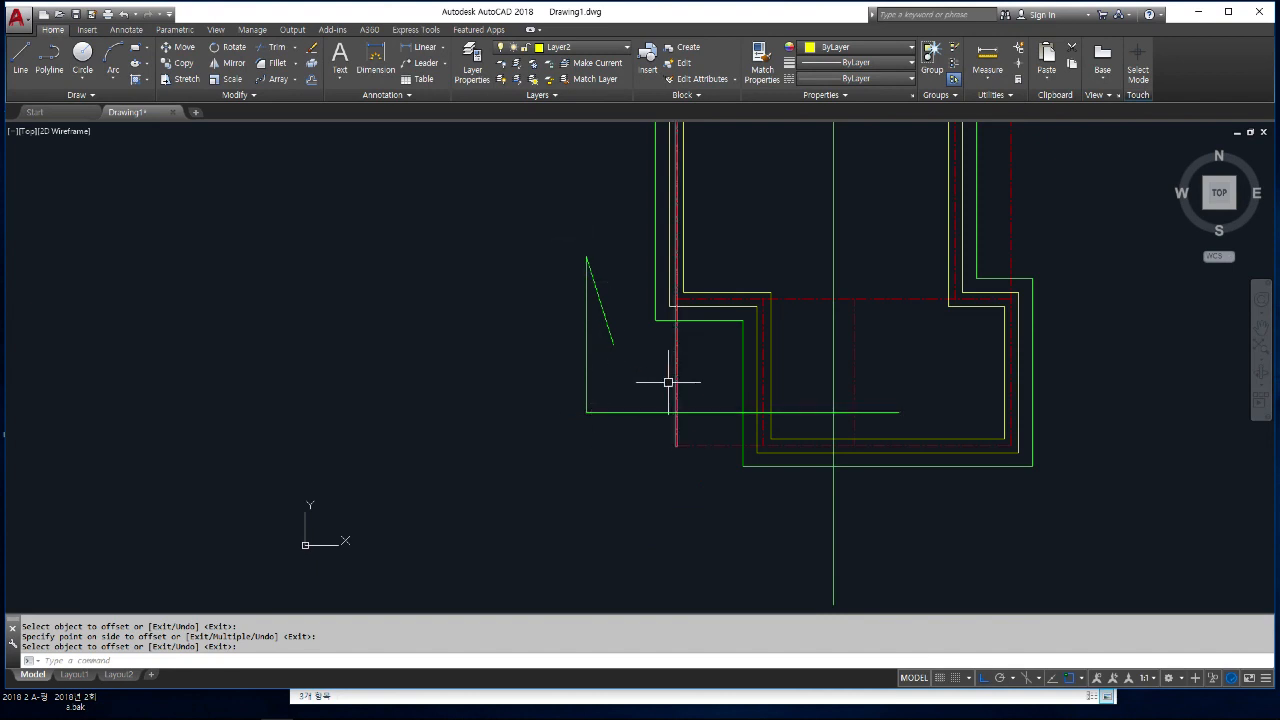
pyautogui.moveTo(677, 377); pyautogui.dragTo(674, 334, button='middle')
pyautogui.write('l')
pyautogui.press('Return')
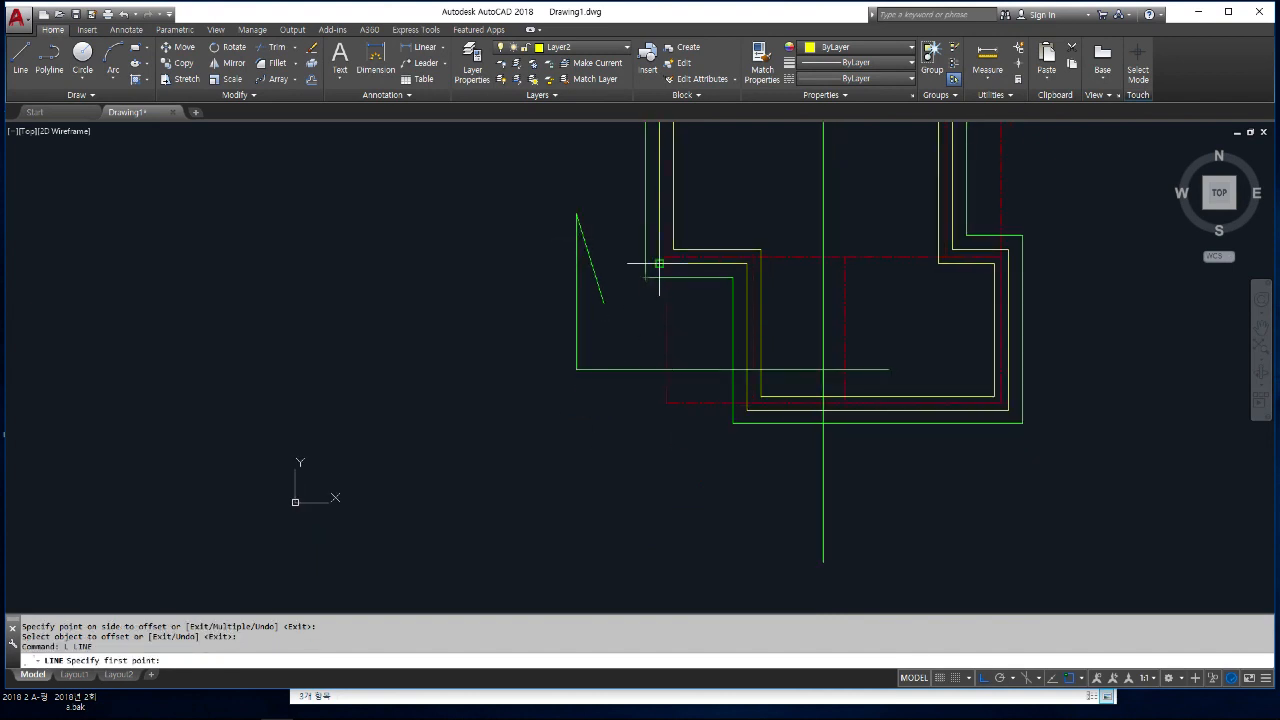
pyautogui.click(650, 272)
pyautogui.scroll(-3, 652, 272)
pyautogui.scroll(4, 662, 510)
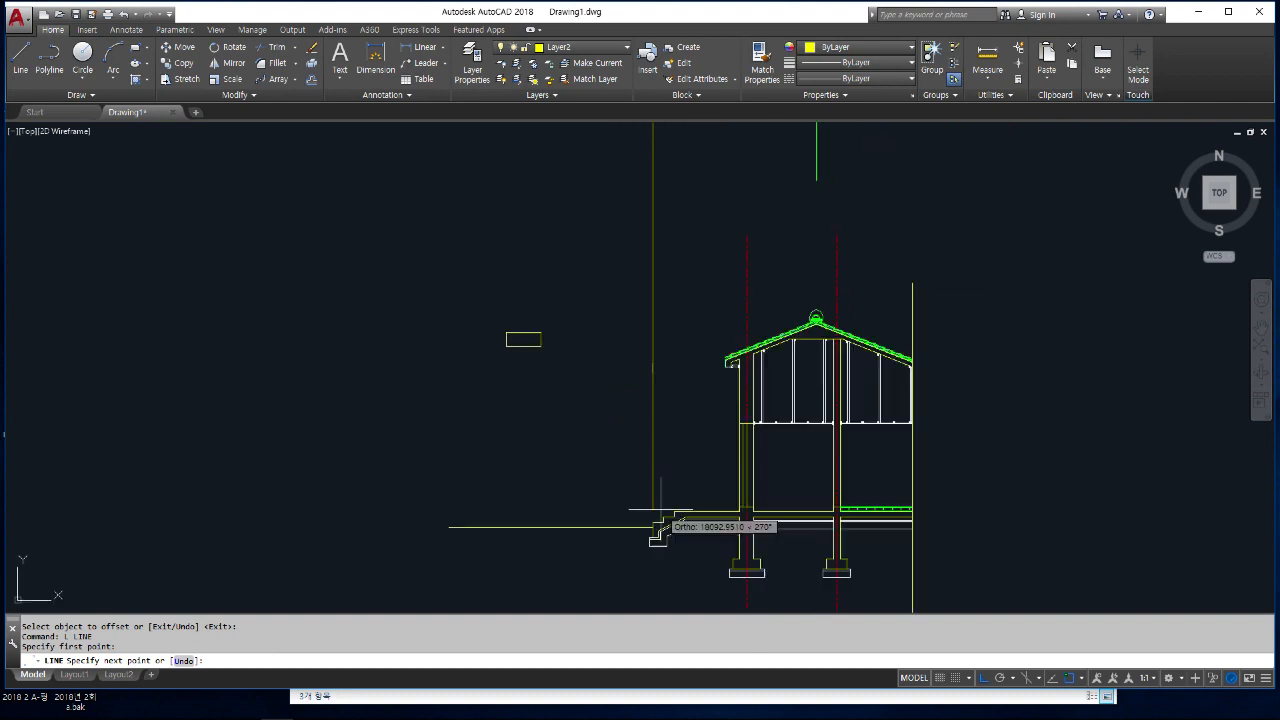
pyautogui.press('Escape')
pyautogui.press('Escape')
pyautogui.press('Escape')
pyautogui.press('Escape')
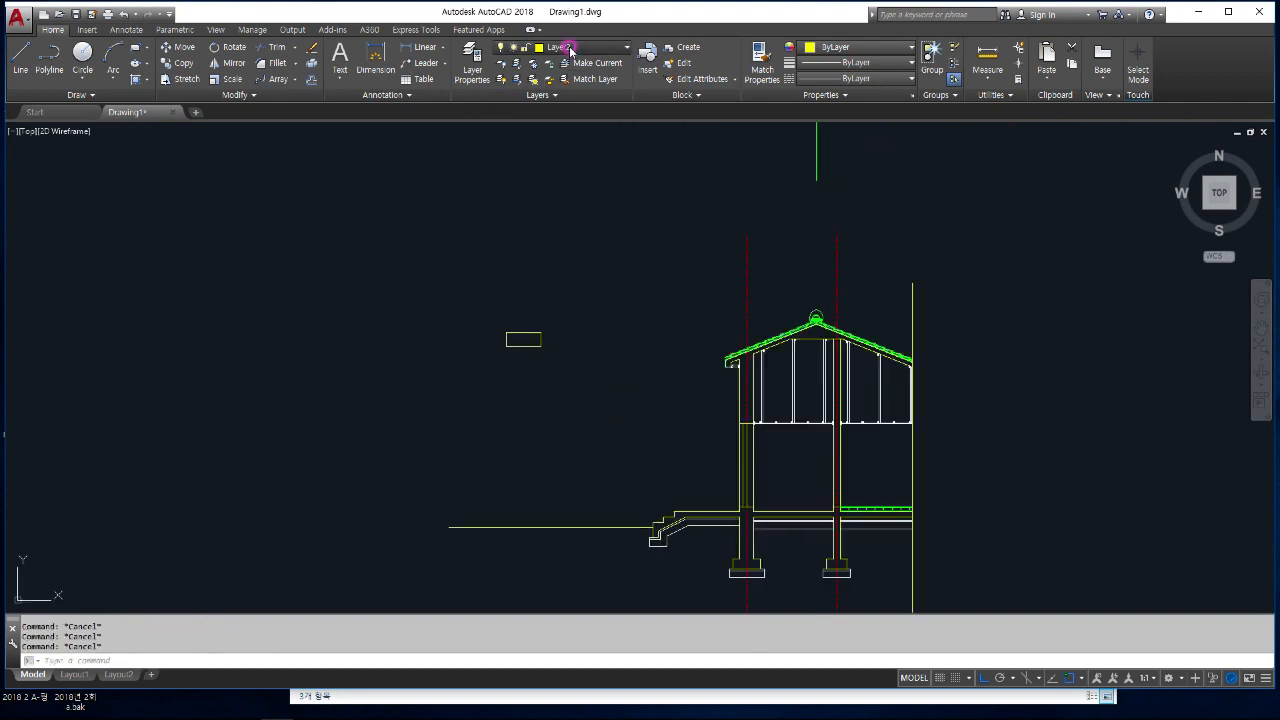
# - Make Layer6 current and draw a vertical line from the plan's lower-left outer wall corner down to the section's ground line
pyautogui.click(578, 47)
pyautogui.click(566, 160)
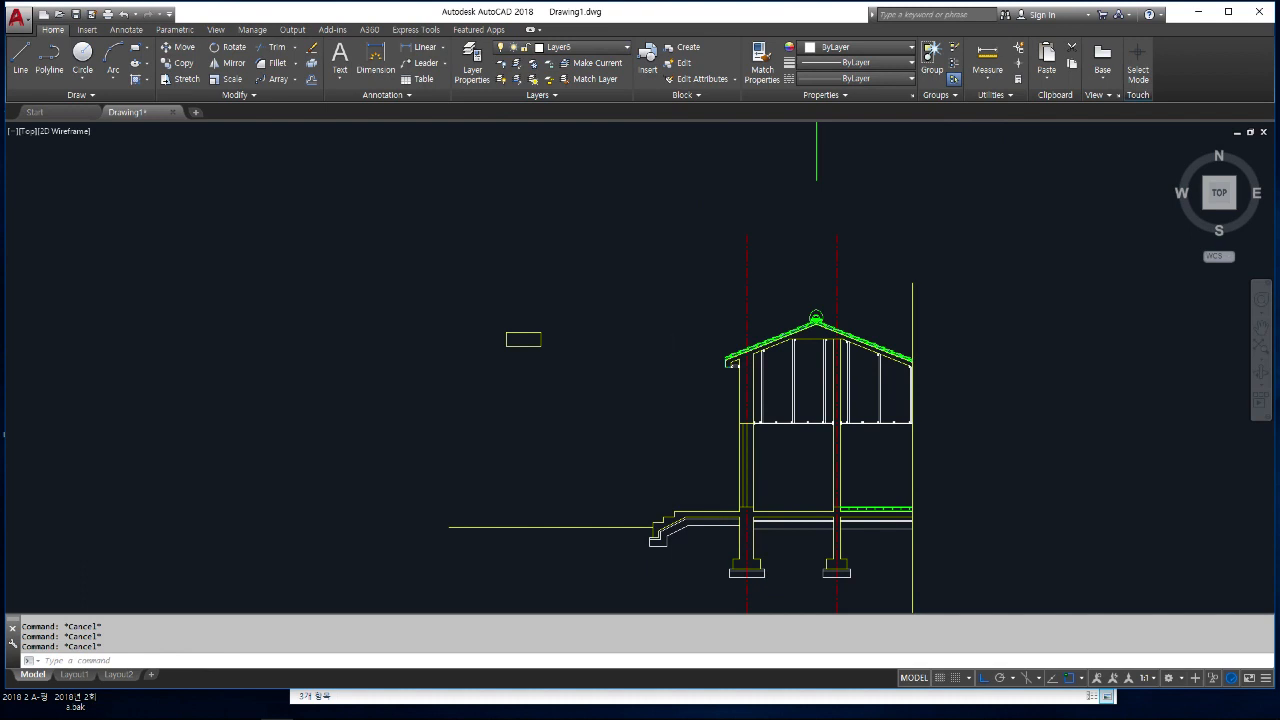
pyautogui.scroll(-3, 654, 309)
pyautogui.scroll(2, 671, 314)
pyautogui.press('Return')
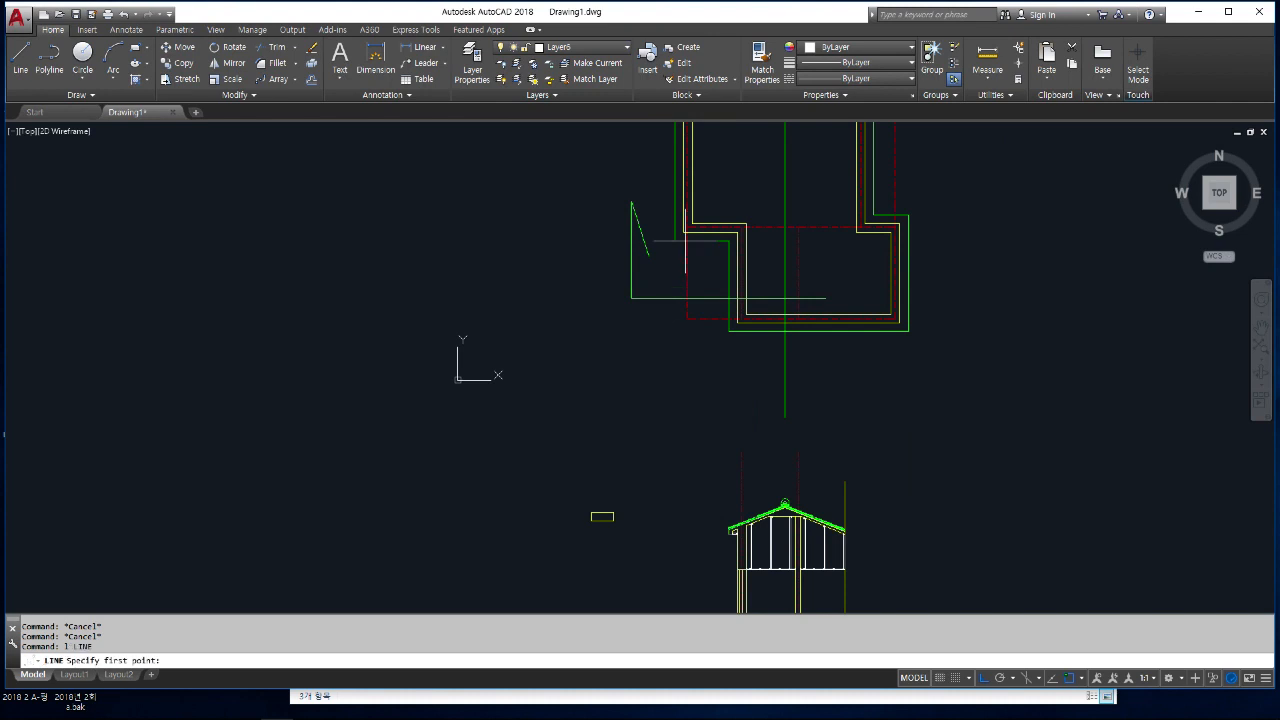
pyautogui.scroll(4, 671, 314)
pyautogui.click(677, 236)
pyautogui.scroll(-4, 680, 300)
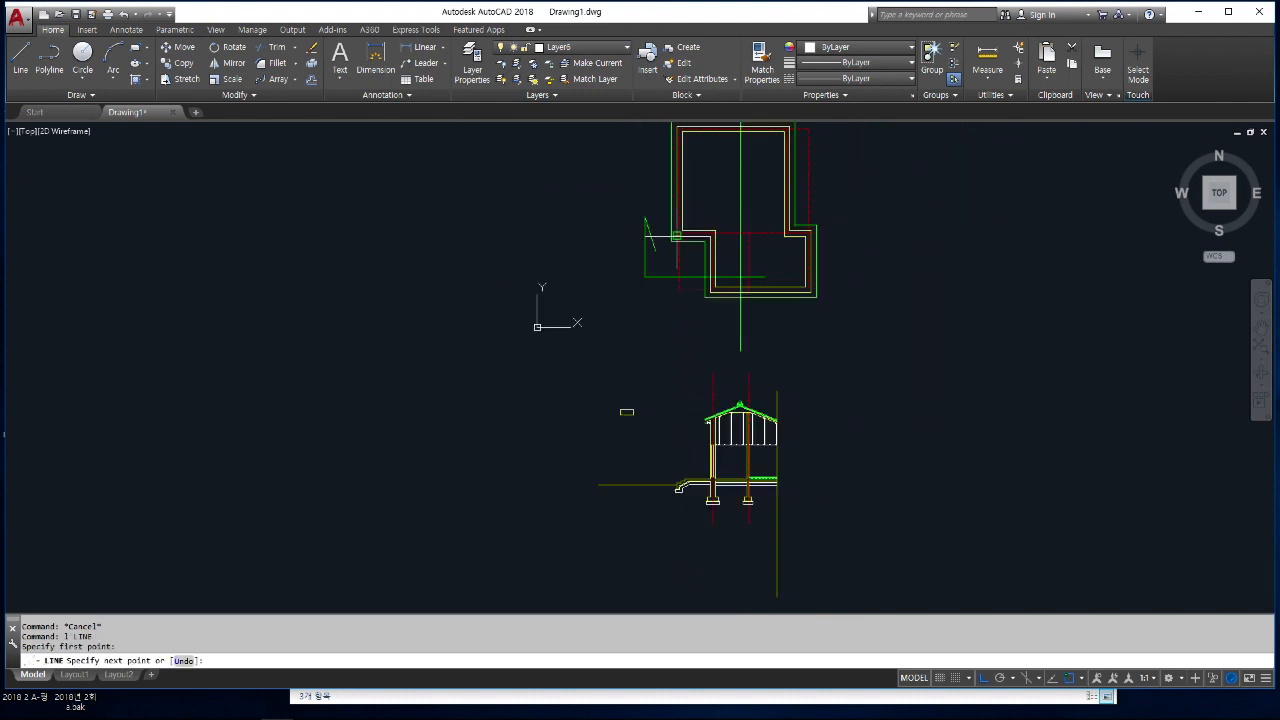
pyautogui.scroll(4, 703, 530)
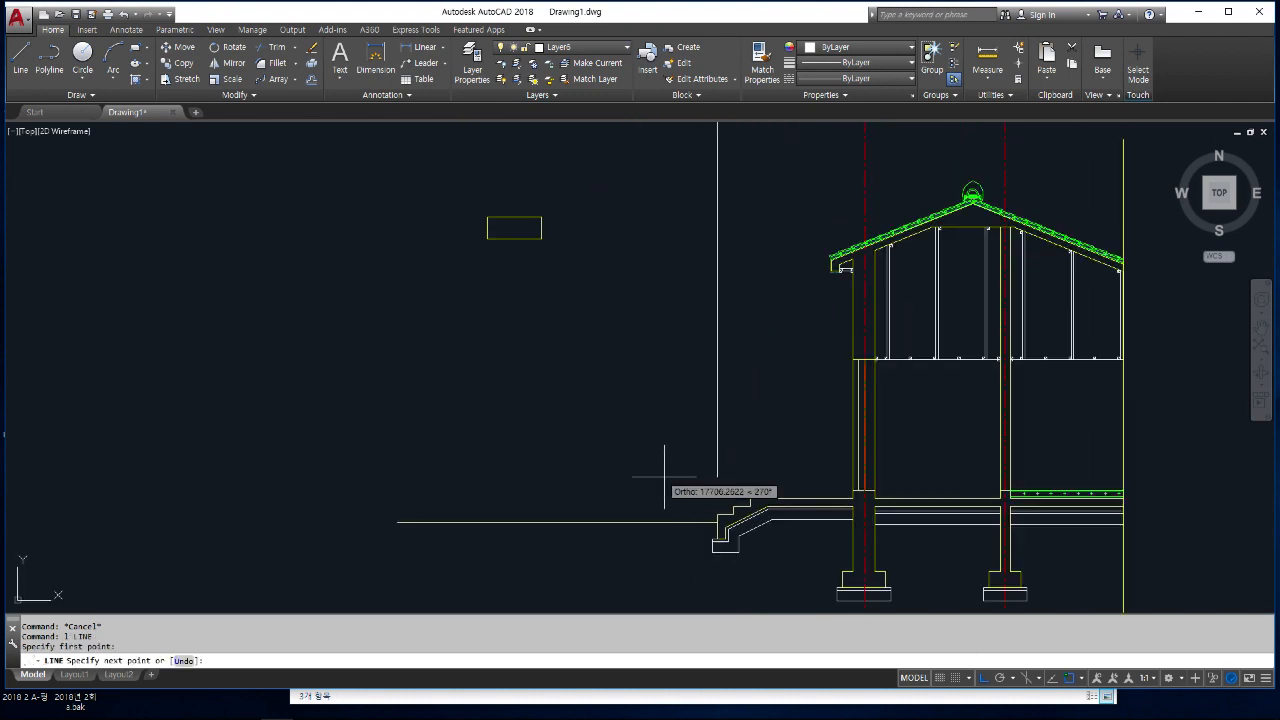
pyautogui.click(716, 519)
pyautogui.press('Return')
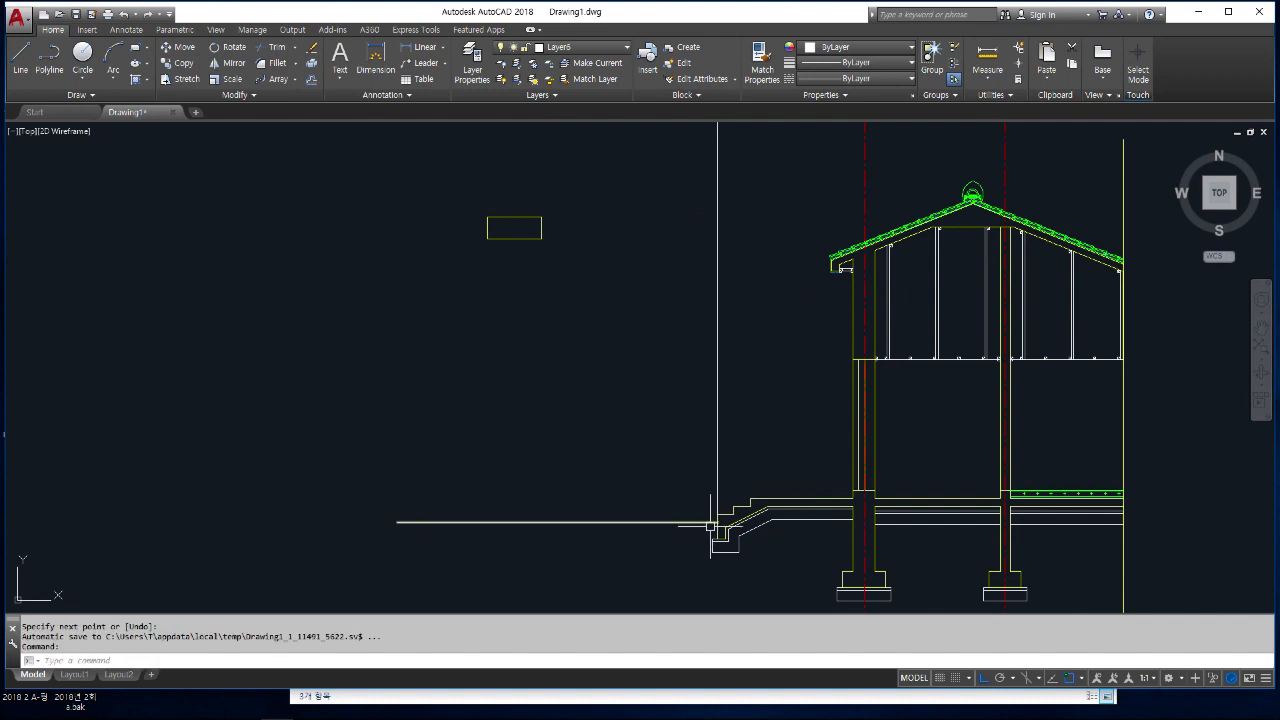
# - Draw a second vertical line from the plan's green roof outline corner straight down beside the section
pyautogui.scroll(-4, 730, 467)
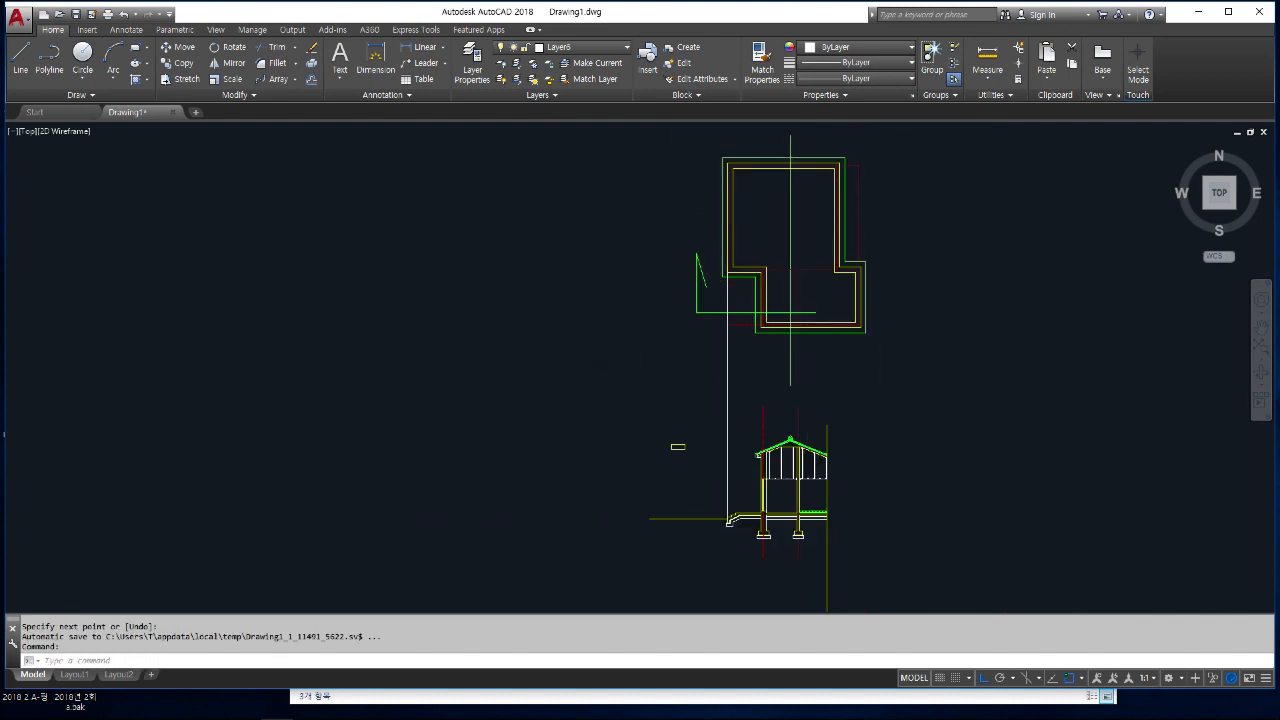
pyautogui.scroll(4, 715, 272)
pyautogui.press('Return')
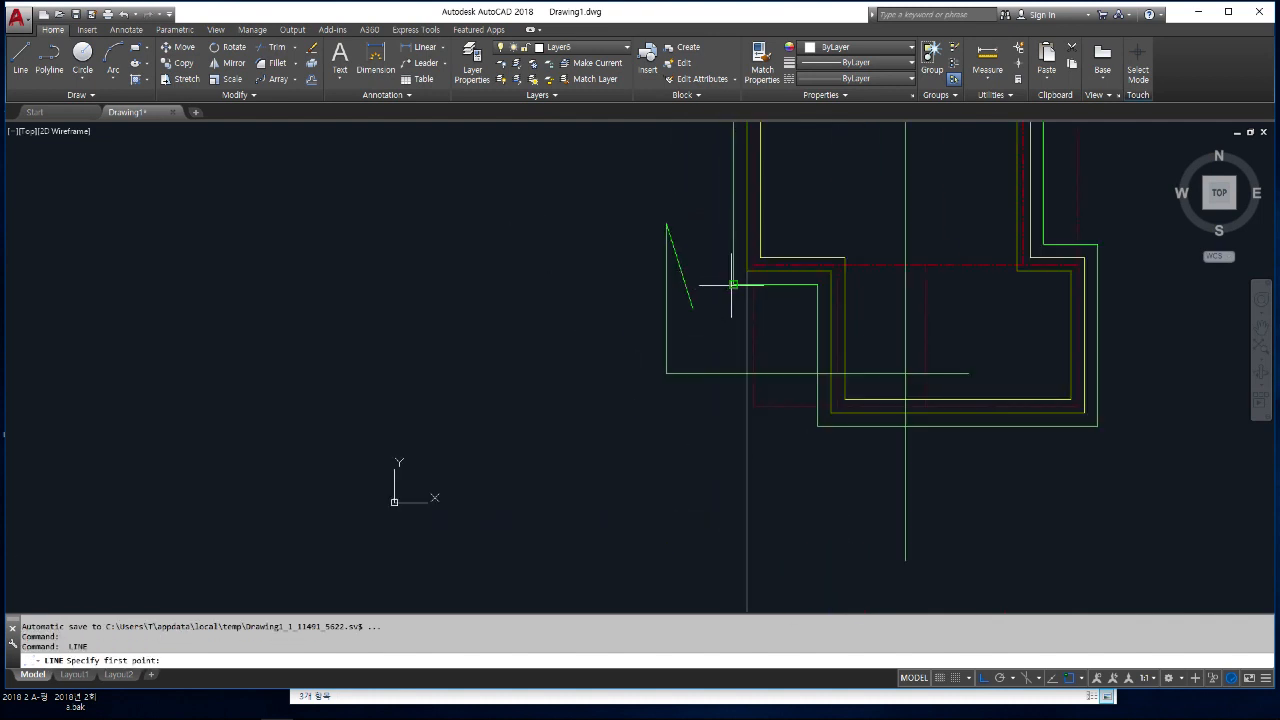
pyautogui.click(733, 286)
pyautogui.scroll(-4, 733, 286)
pyautogui.scroll(4, 713, 470)
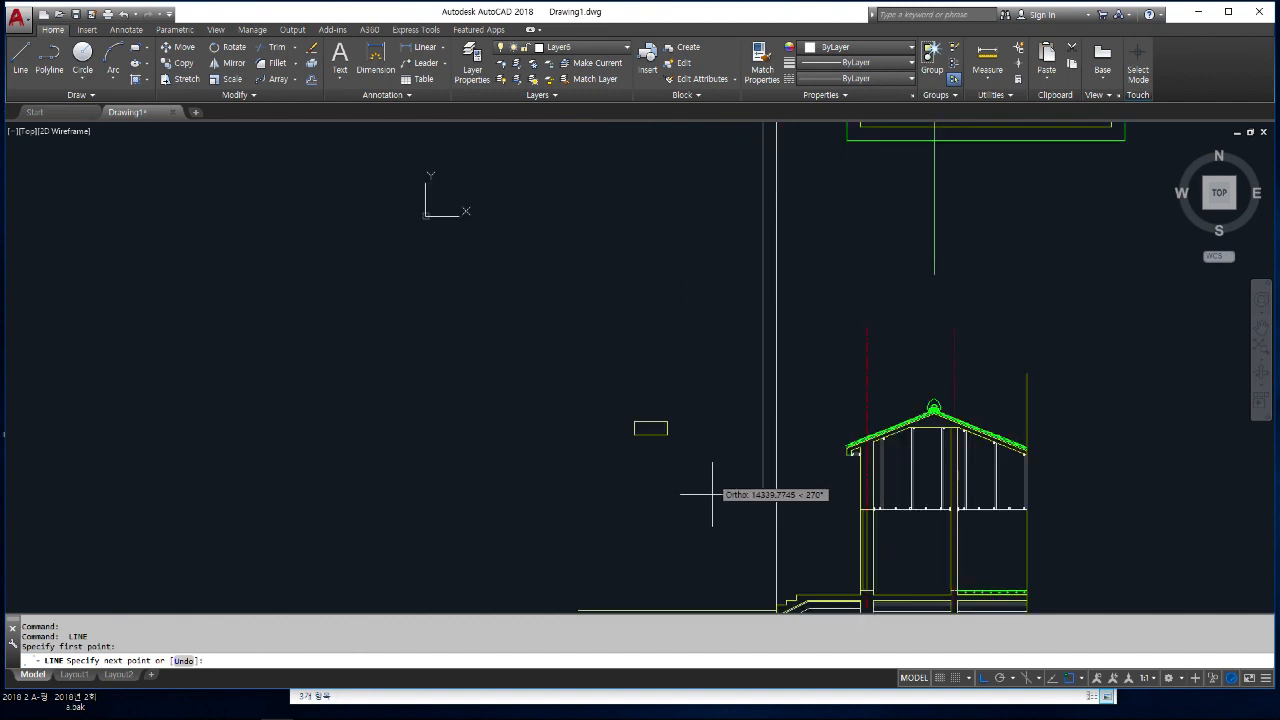
pyautogui.click(710, 553)
pyautogui.press('Return')
pyautogui.scroll(2, 790, 527)
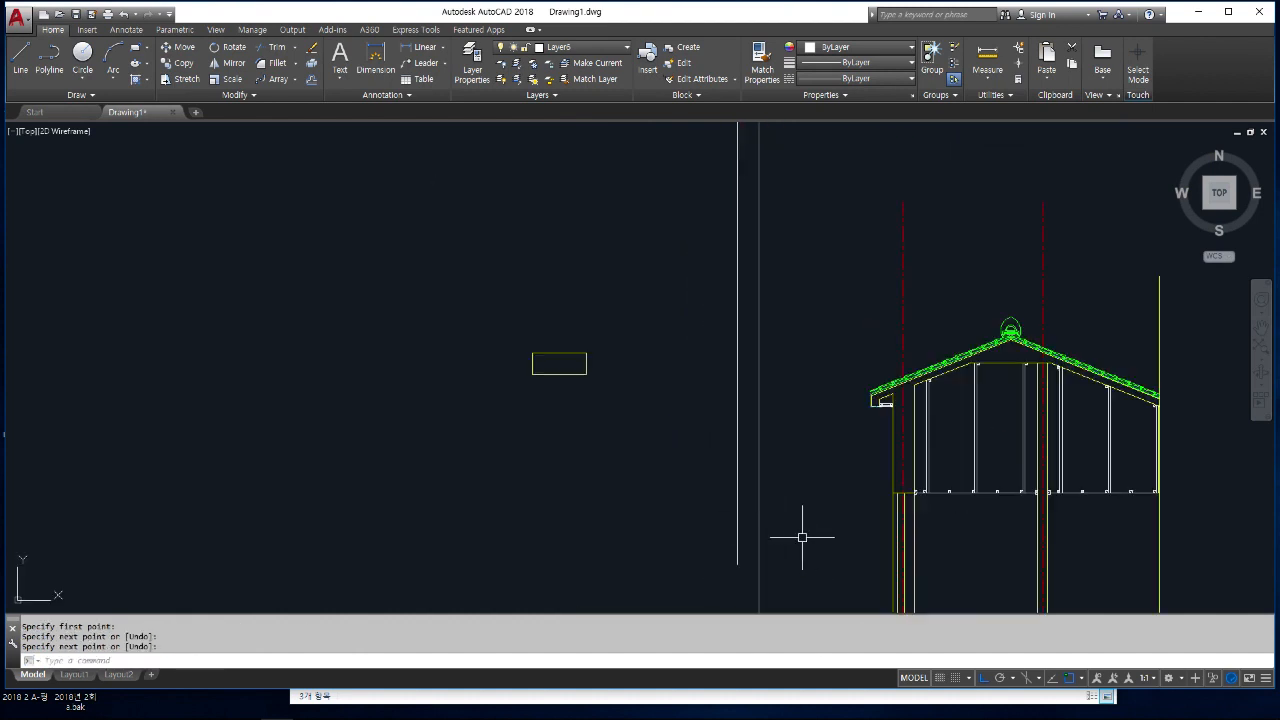
pyautogui.moveTo(803, 531); pyautogui.dragTo(700, 479, button='middle')
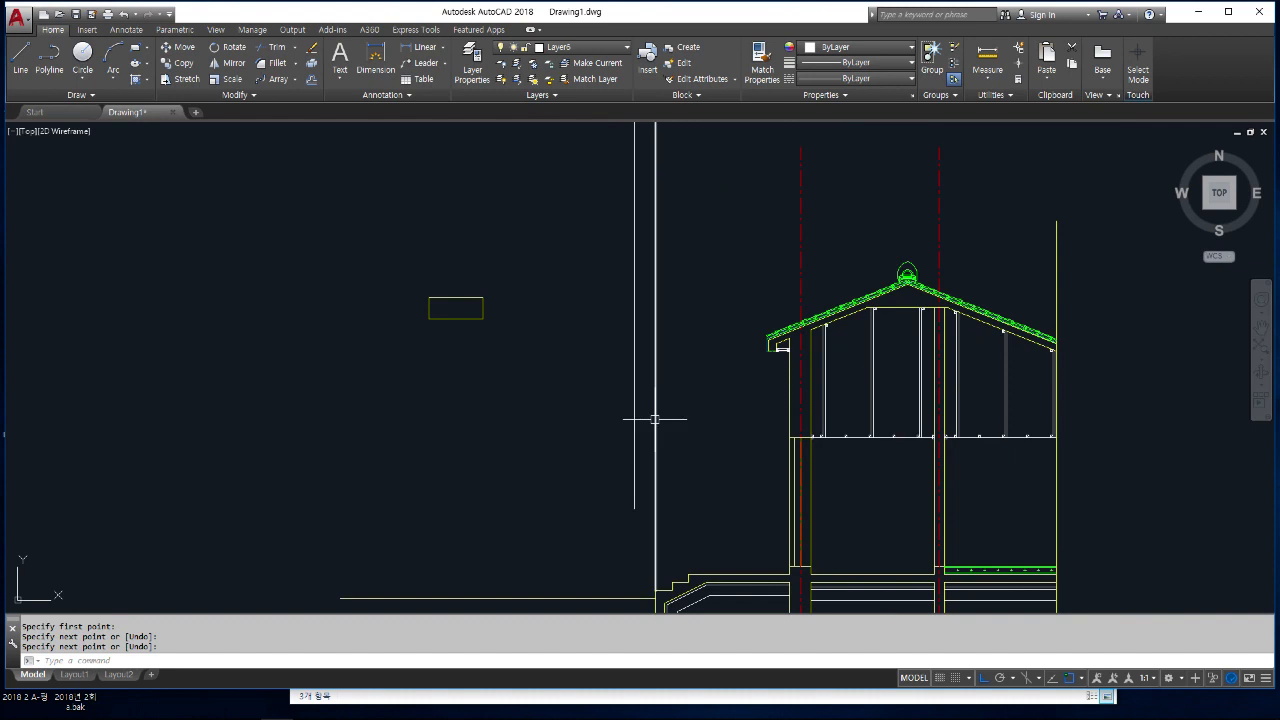
pyautogui.scroll(2, 751, 442)
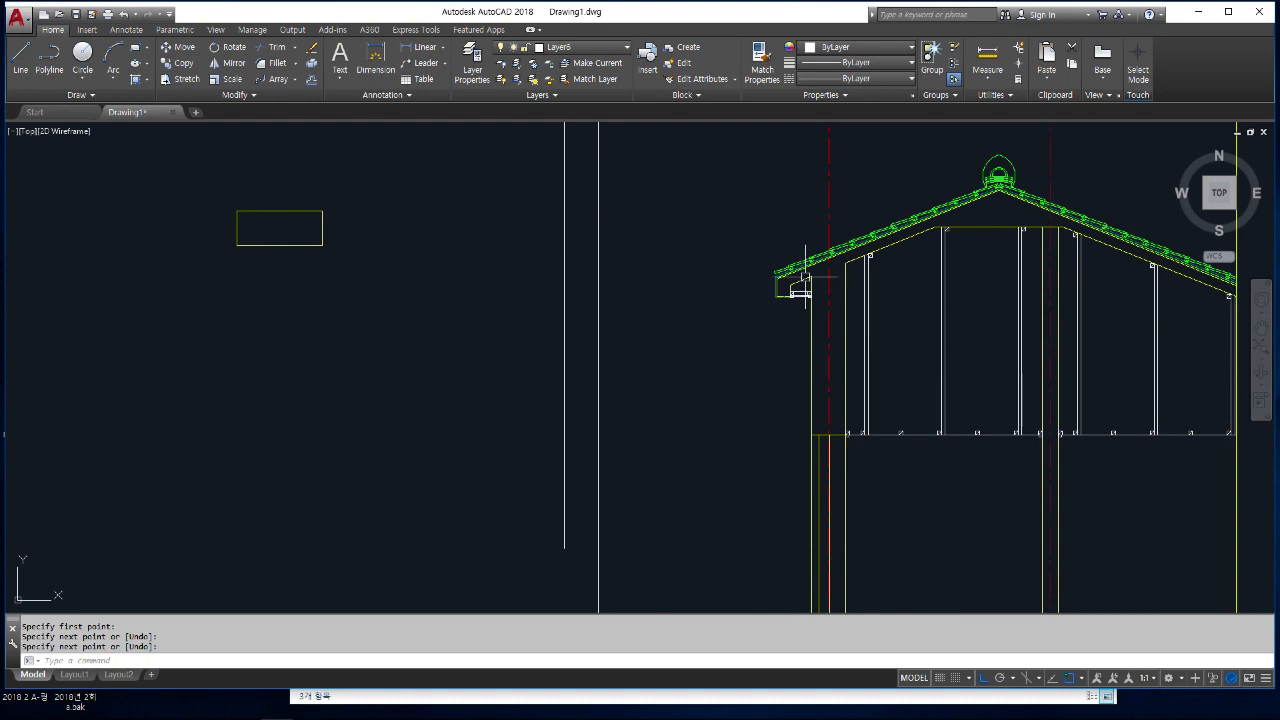
pyautogui.click(564, 337)
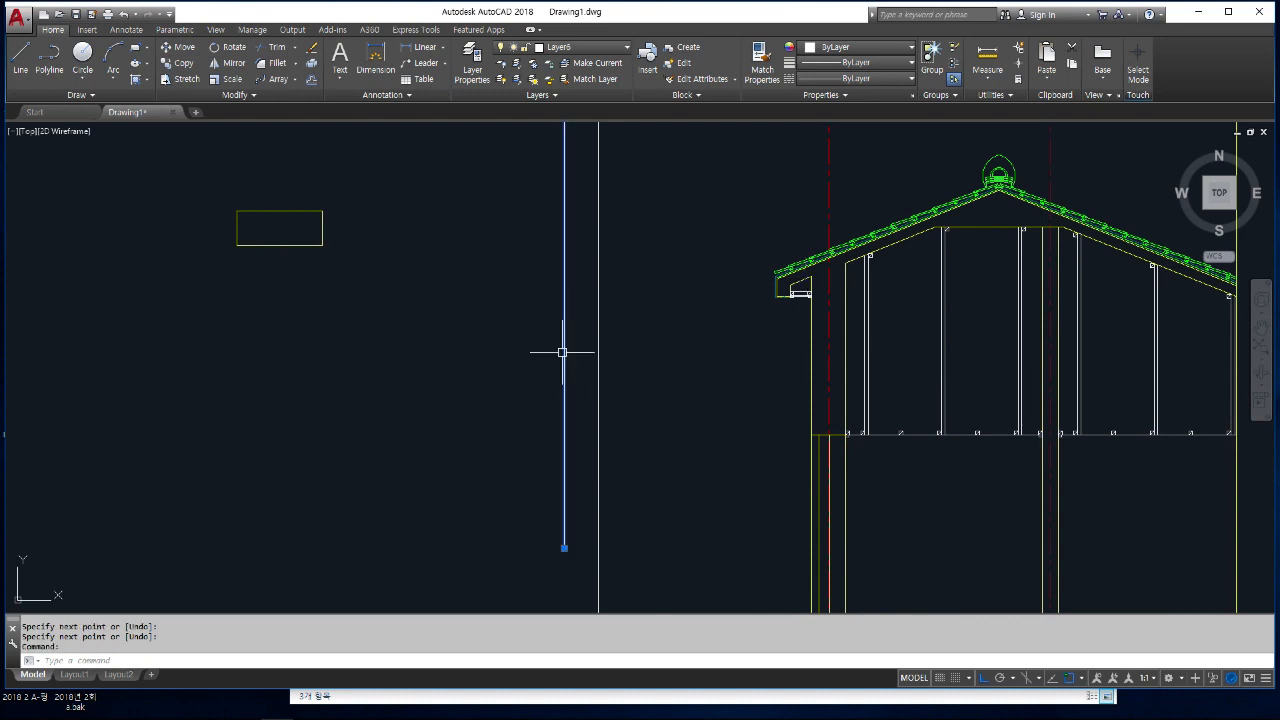
pyautogui.press('Escape')
pyautogui.press('Escape')
pyautogui.press('Escape')
pyautogui.scroll(3, 792, 280)
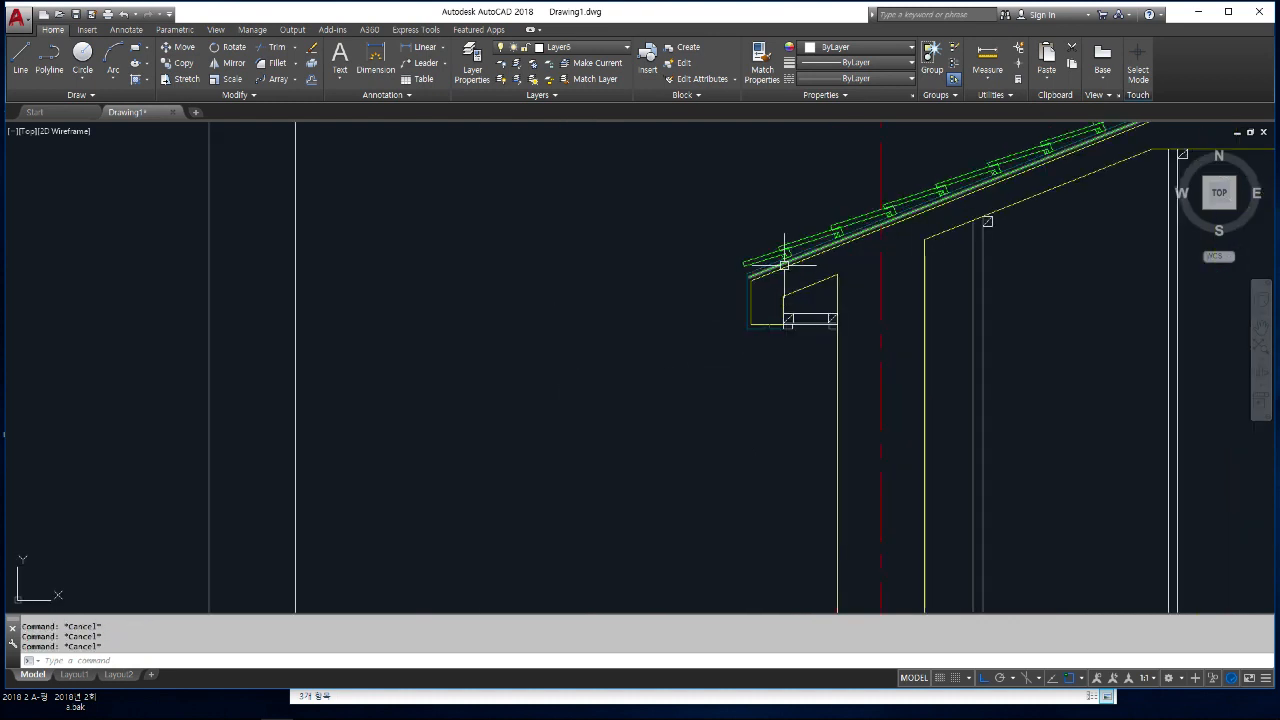
pyautogui.scroll(-2, 812, 297)
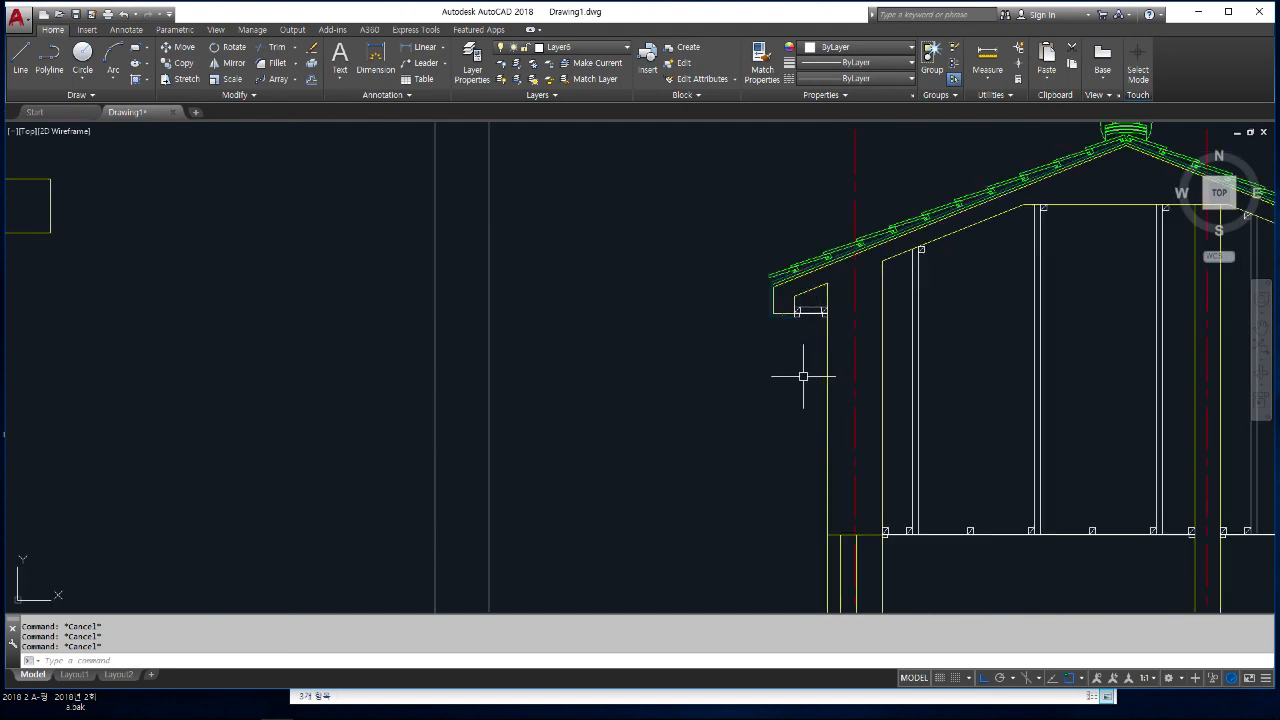
# - Extend the roof slab's upper and lower sloped lines at the left eave to the outer vertical projection line
pyautogui.write('ex')
pyautogui.press('Return')
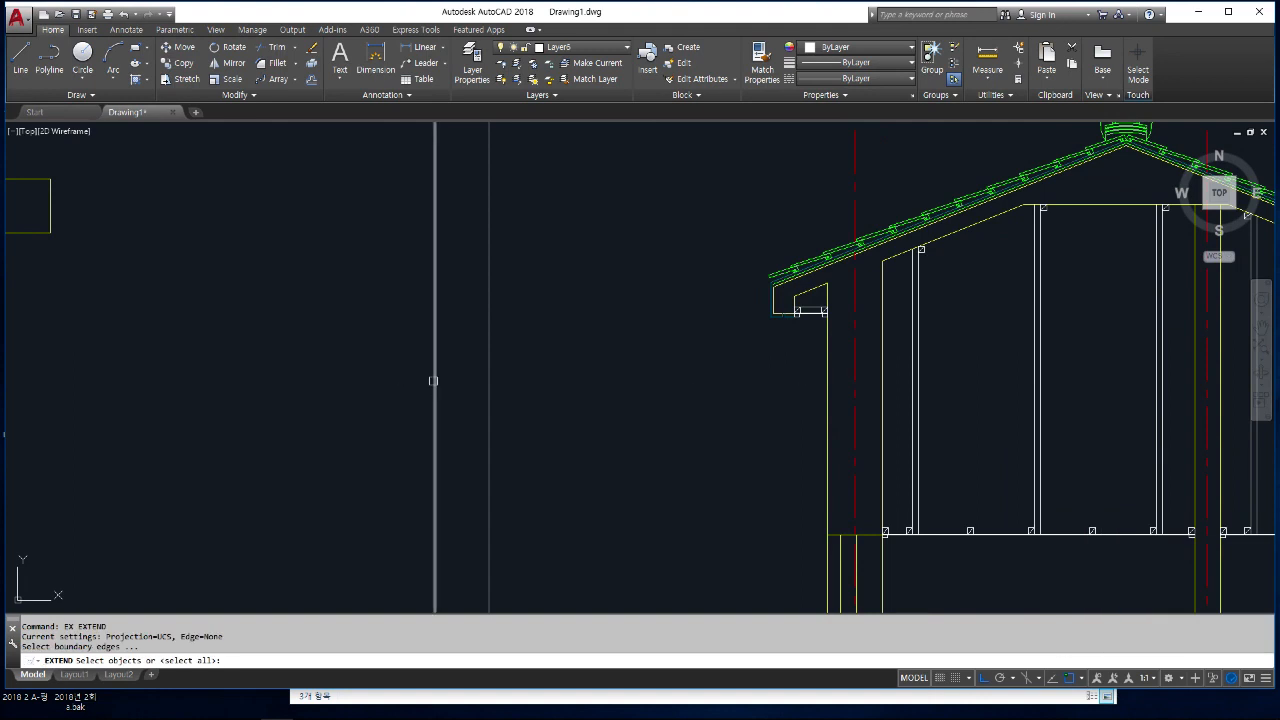
pyautogui.click(433, 380)
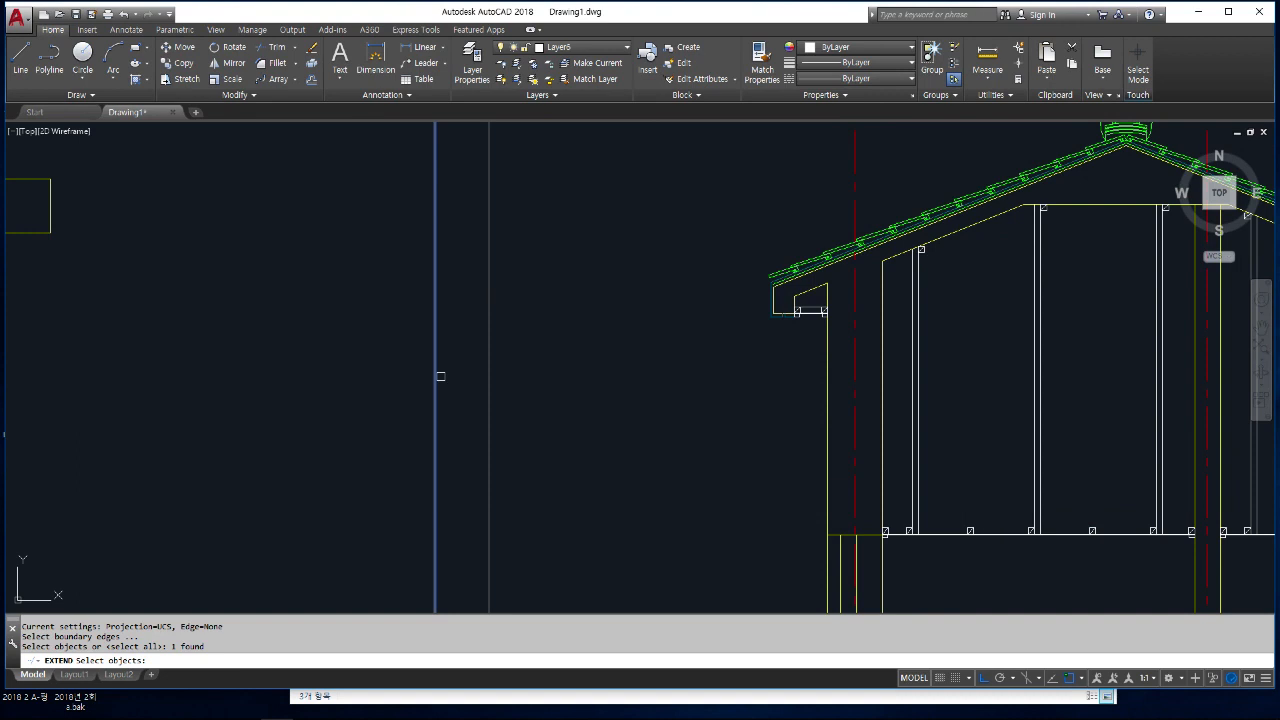
pyautogui.press('Return')
pyautogui.click(856, 427)
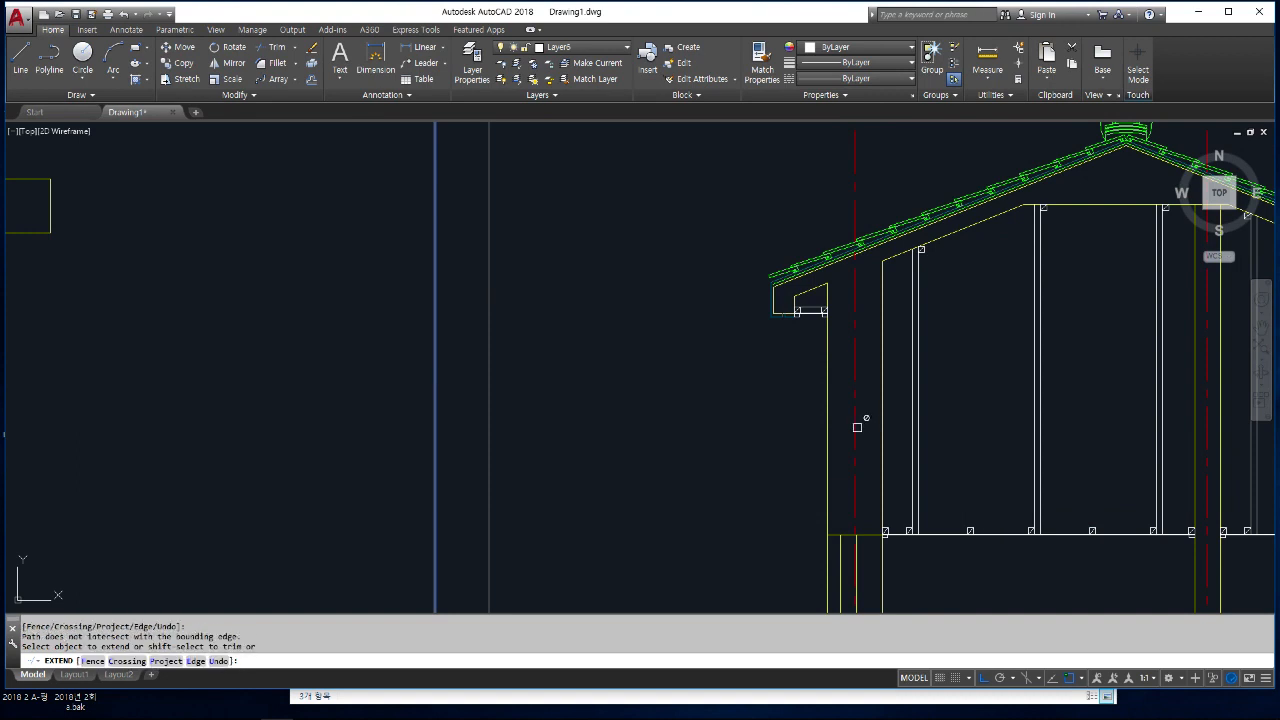
pyautogui.scroll(8, 790, 288)
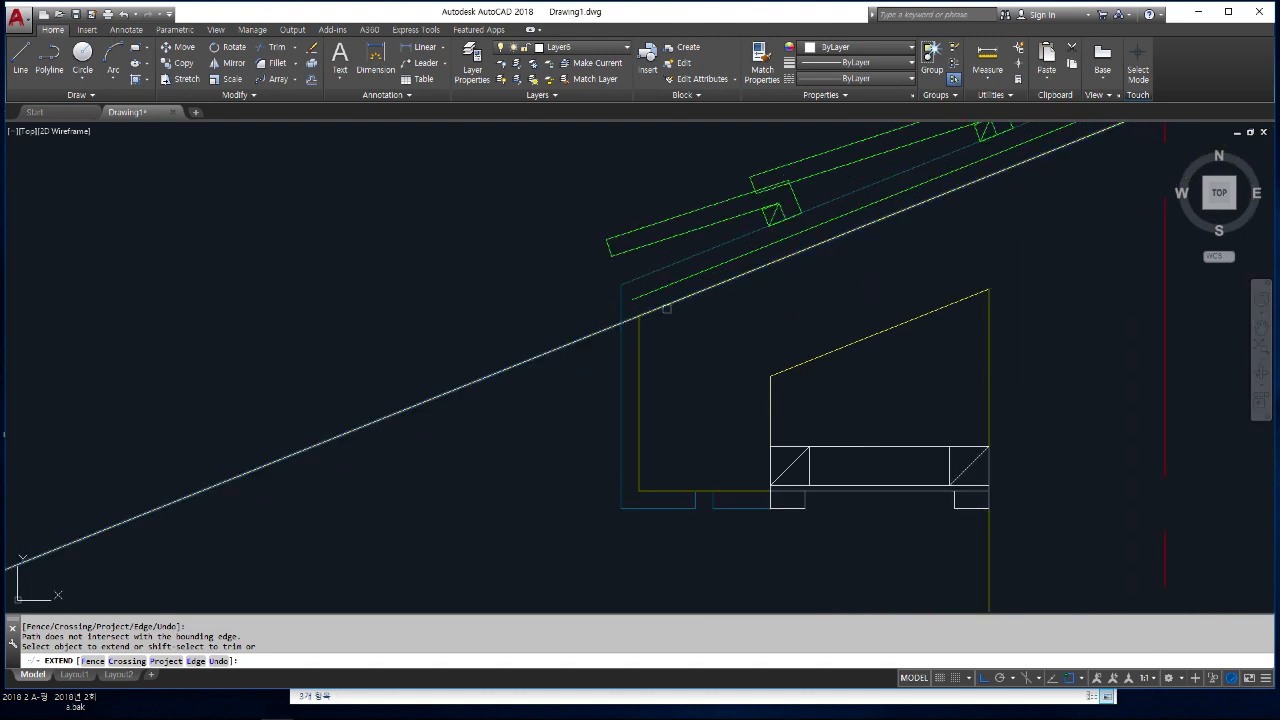
pyautogui.click(666, 308)
pyautogui.click(787, 367)
pyautogui.click(787, 367)
pyautogui.press('space')
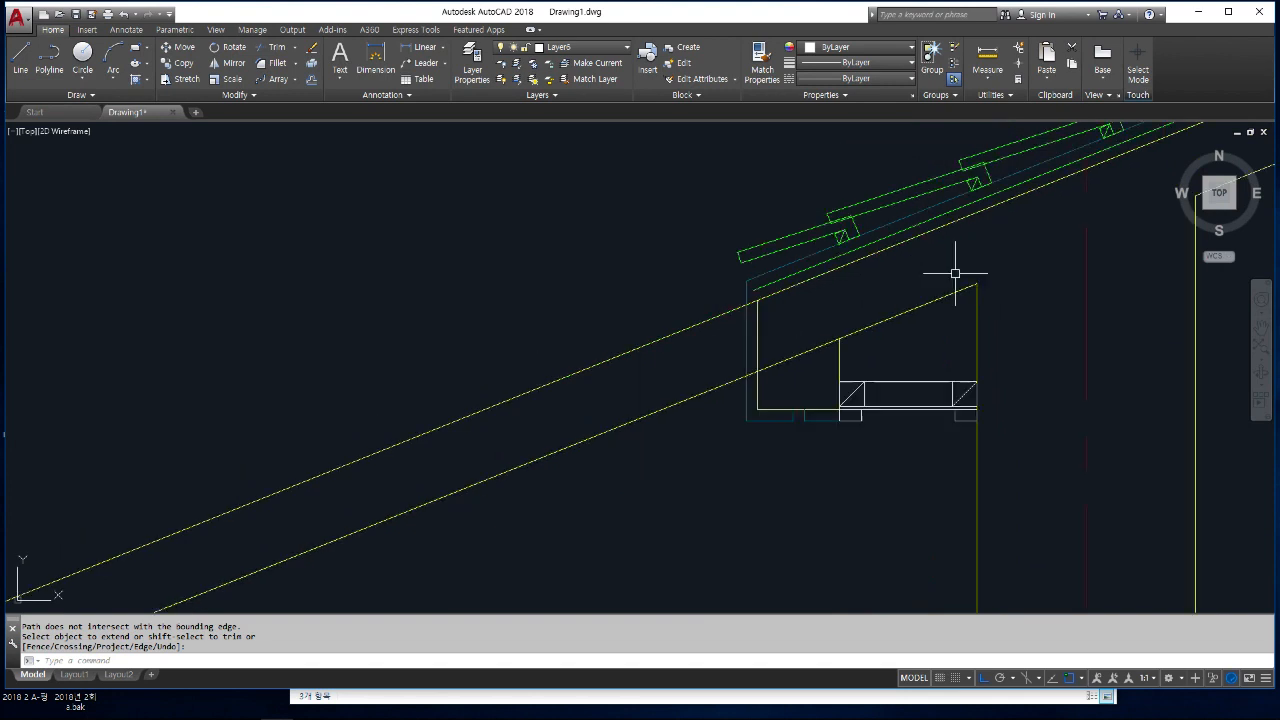
# - Trim the extended sloped lines inside the eave box back to its outer fascia line
pyautogui.scroll(-4, 943, 271)
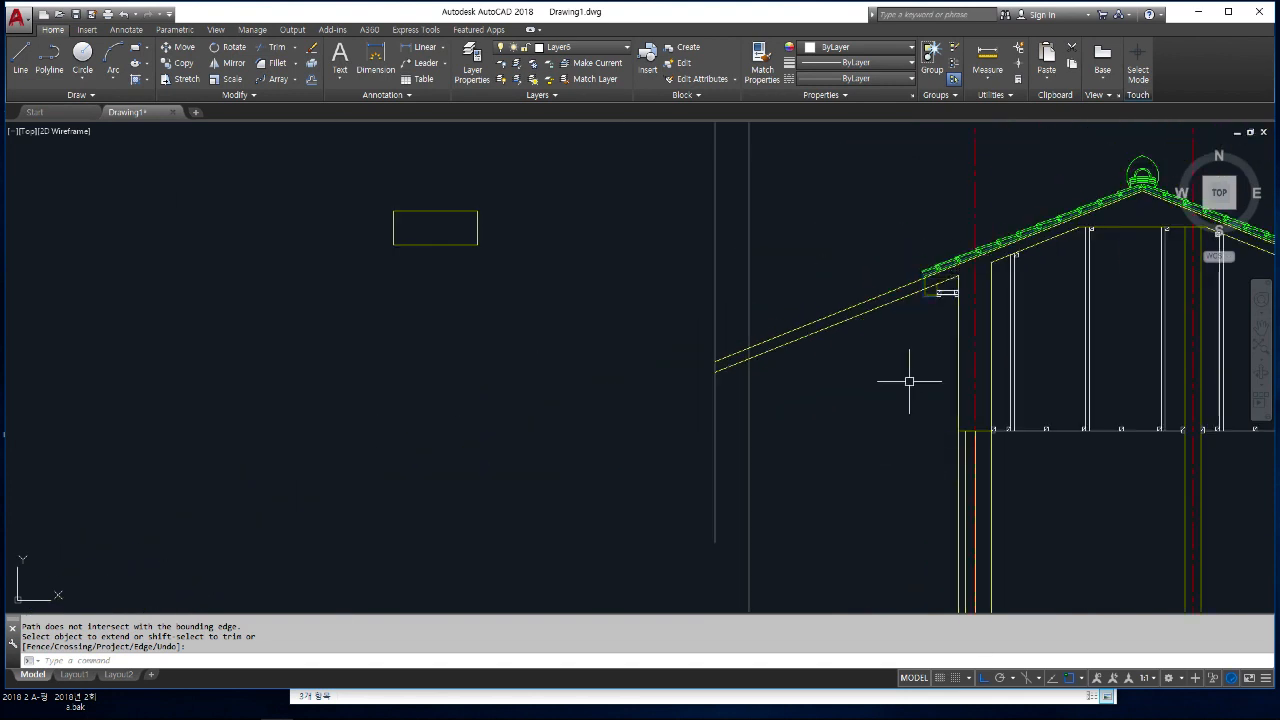
pyautogui.scroll(5, 931, 283)
pyautogui.press('Escape')
pyautogui.write('tr')
pyautogui.press('Return')
pyautogui.press('Return')
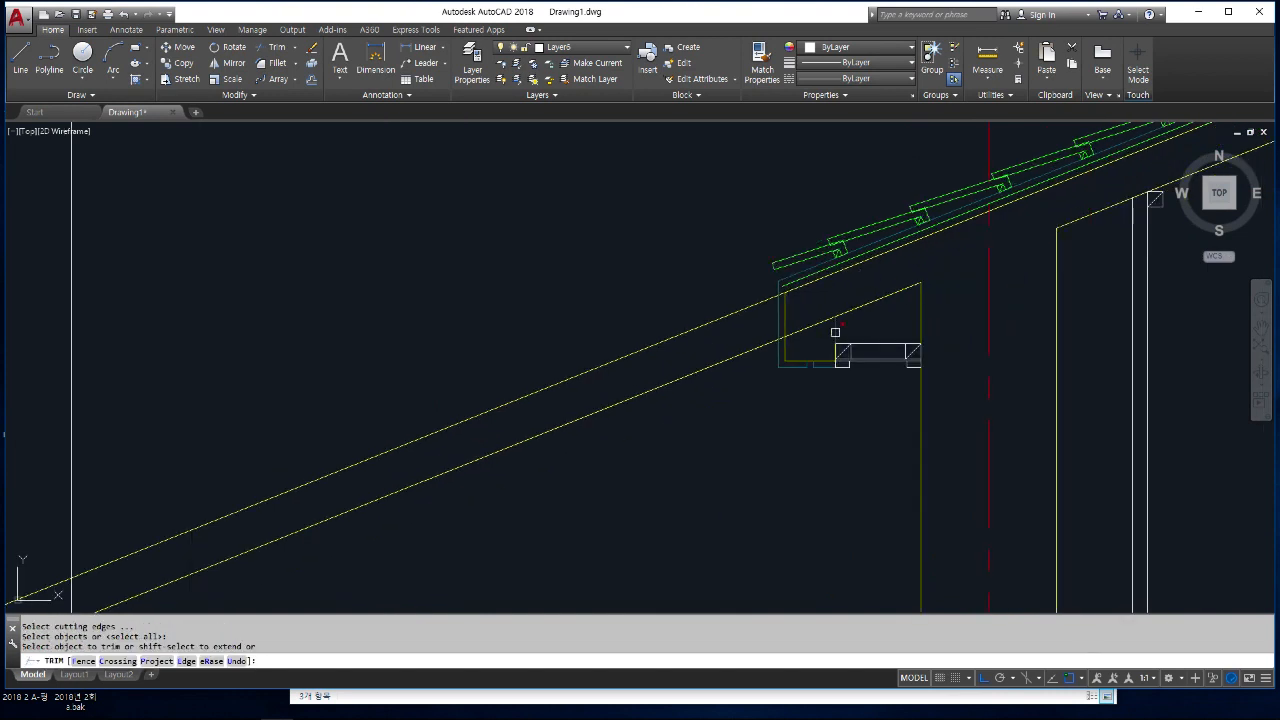
pyautogui.scroll(4, 848, 324)
pyautogui.click(754, 320)
pyautogui.scroll(2, 686, 256)
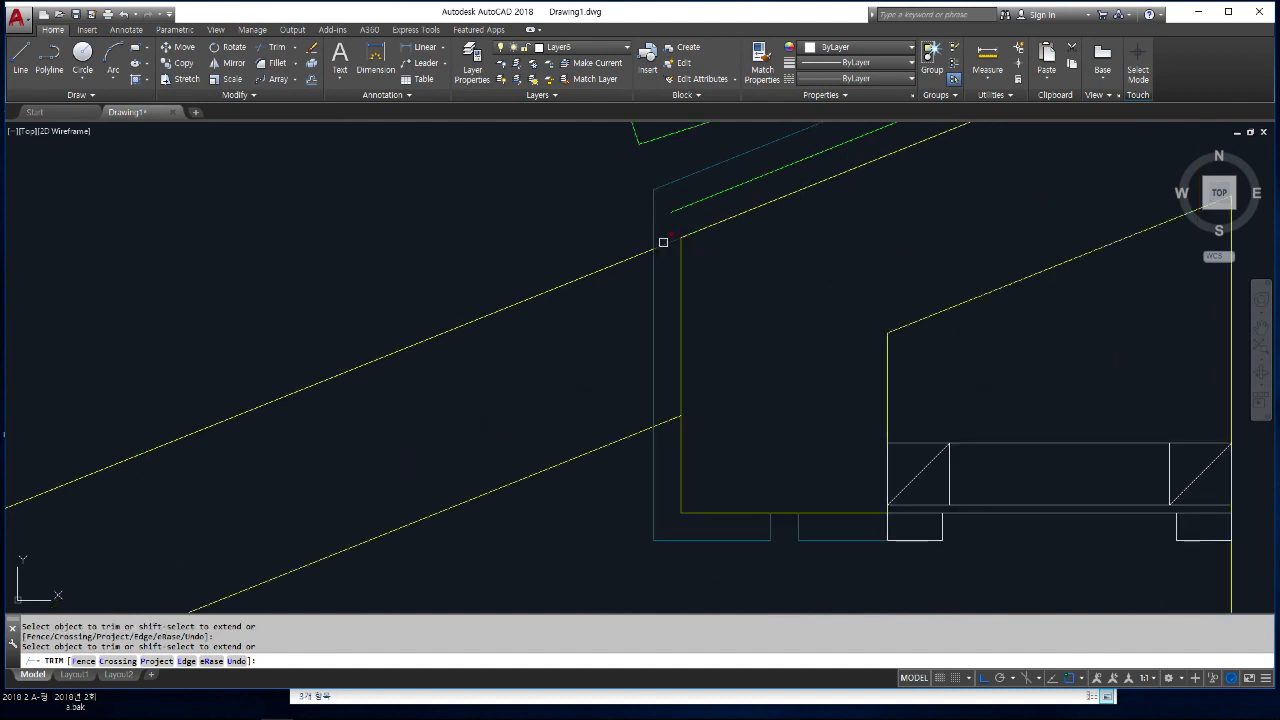
pyautogui.click(663, 242)
pyautogui.press('Return')
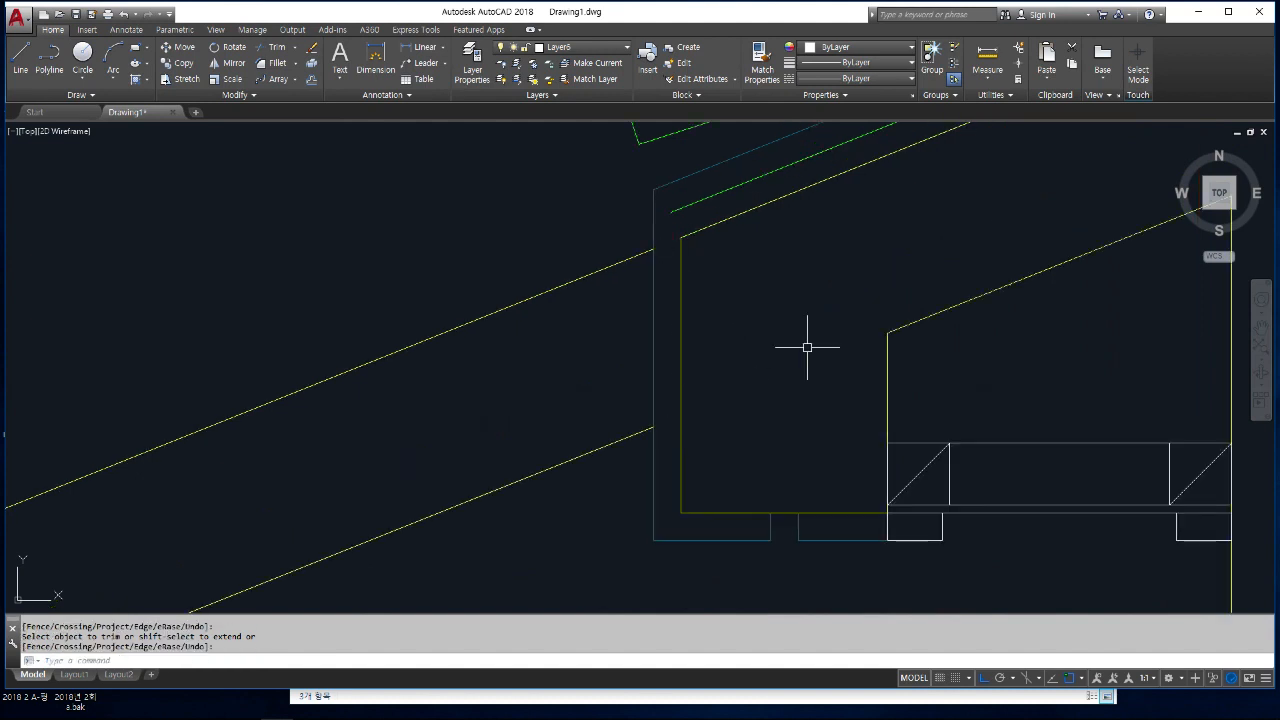
# - Match the upper and lower sloped roof lines beyond the left eave to the properties of the outer vertical projection line
pyautogui.scroll(-5, 808, 345)
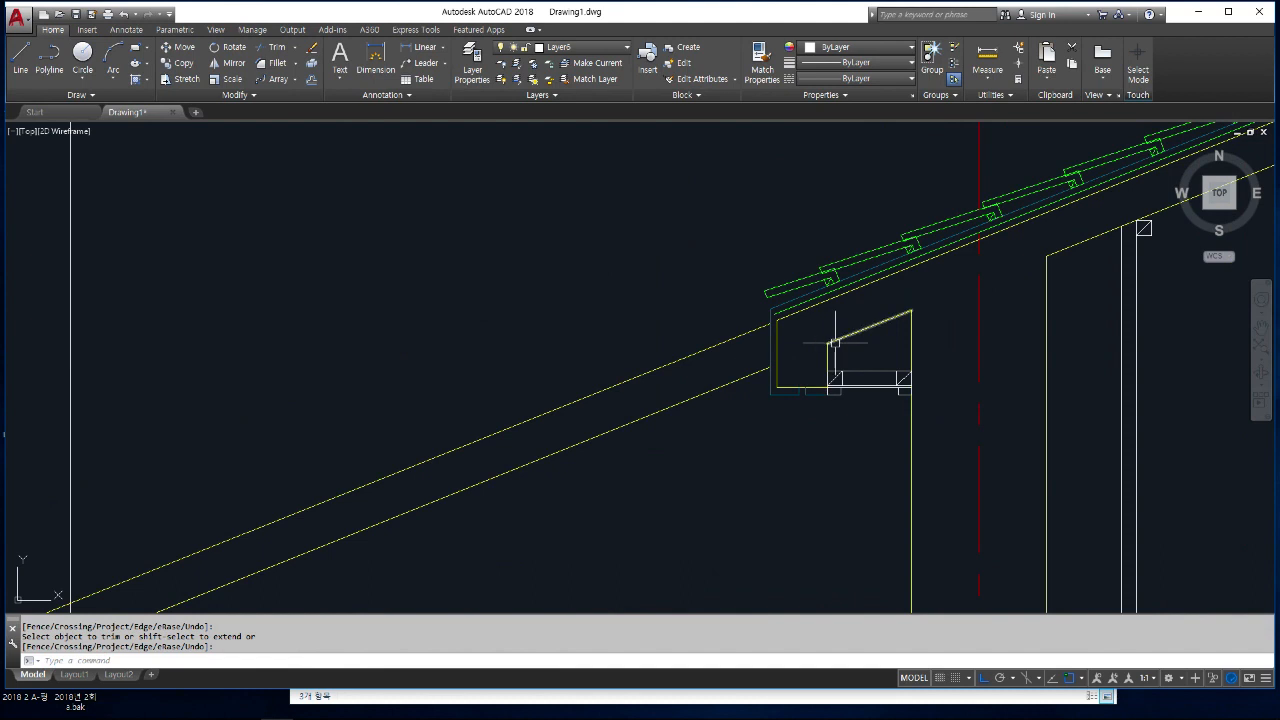
pyautogui.scroll(-3, 884, 392)
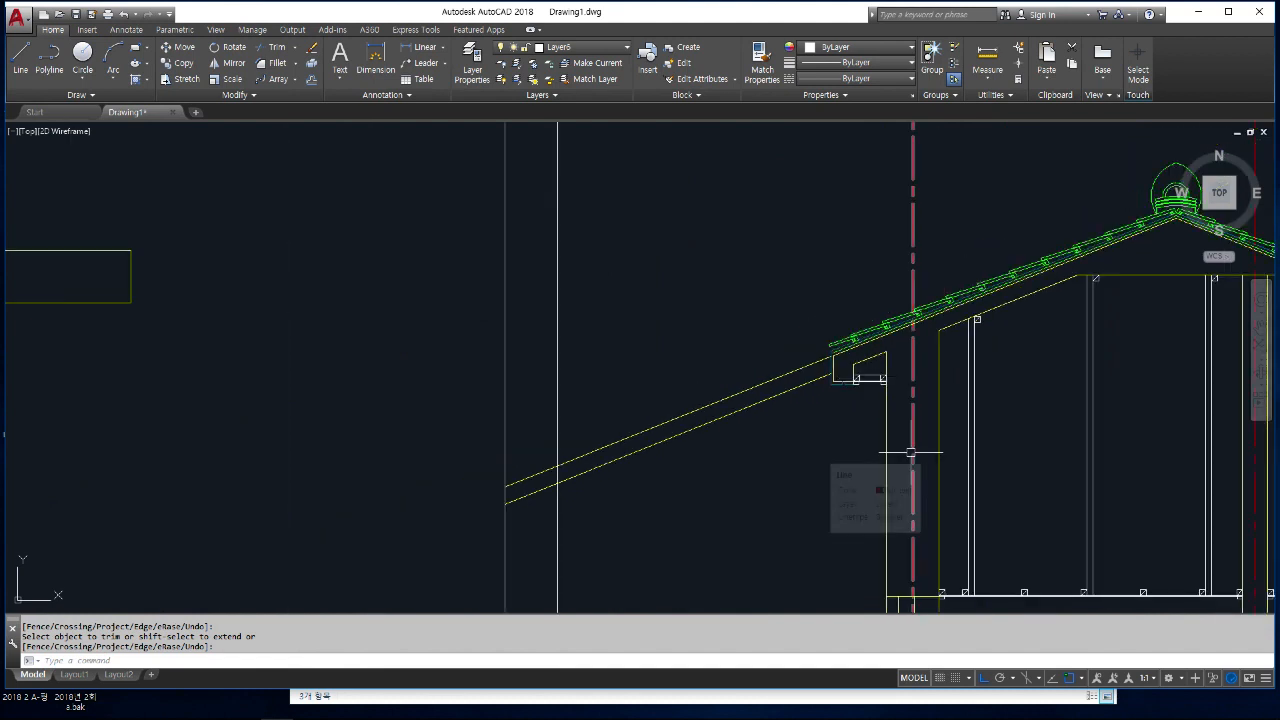
pyautogui.moveTo(612, 448); pyautogui.dragTo(586, 373, button='middle')
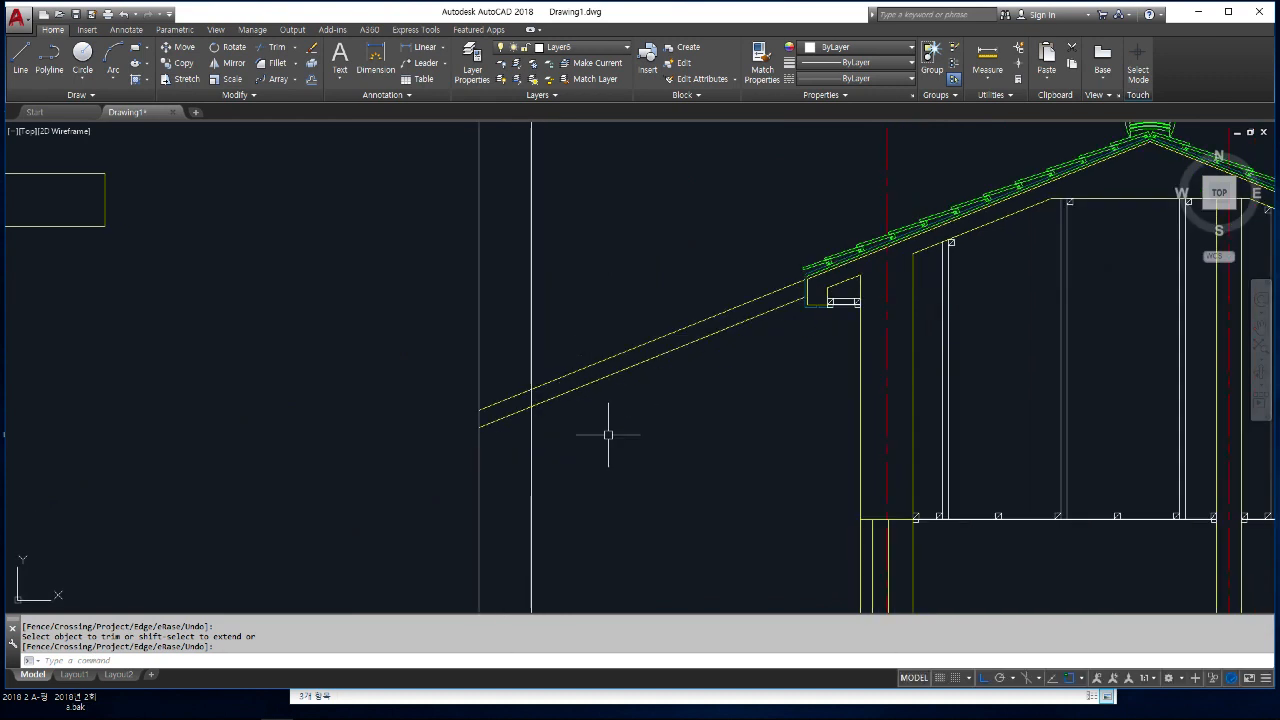
pyautogui.write('ma')
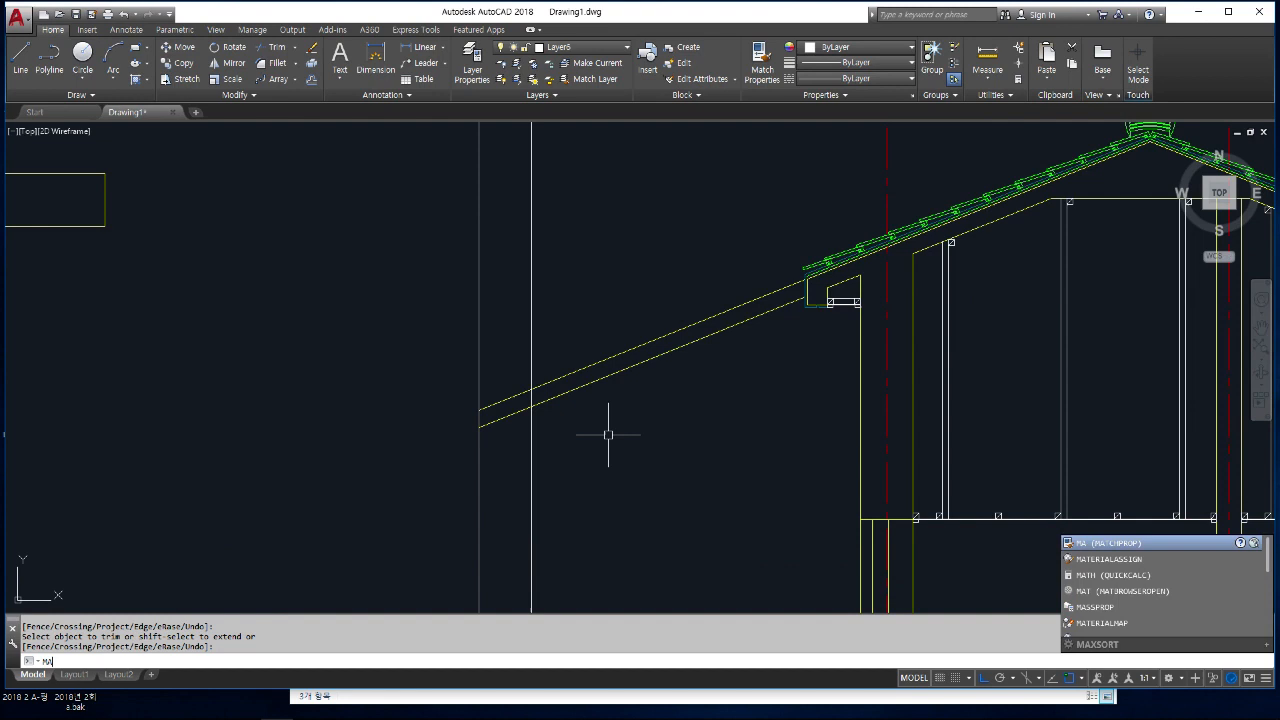
pyautogui.press('Return')
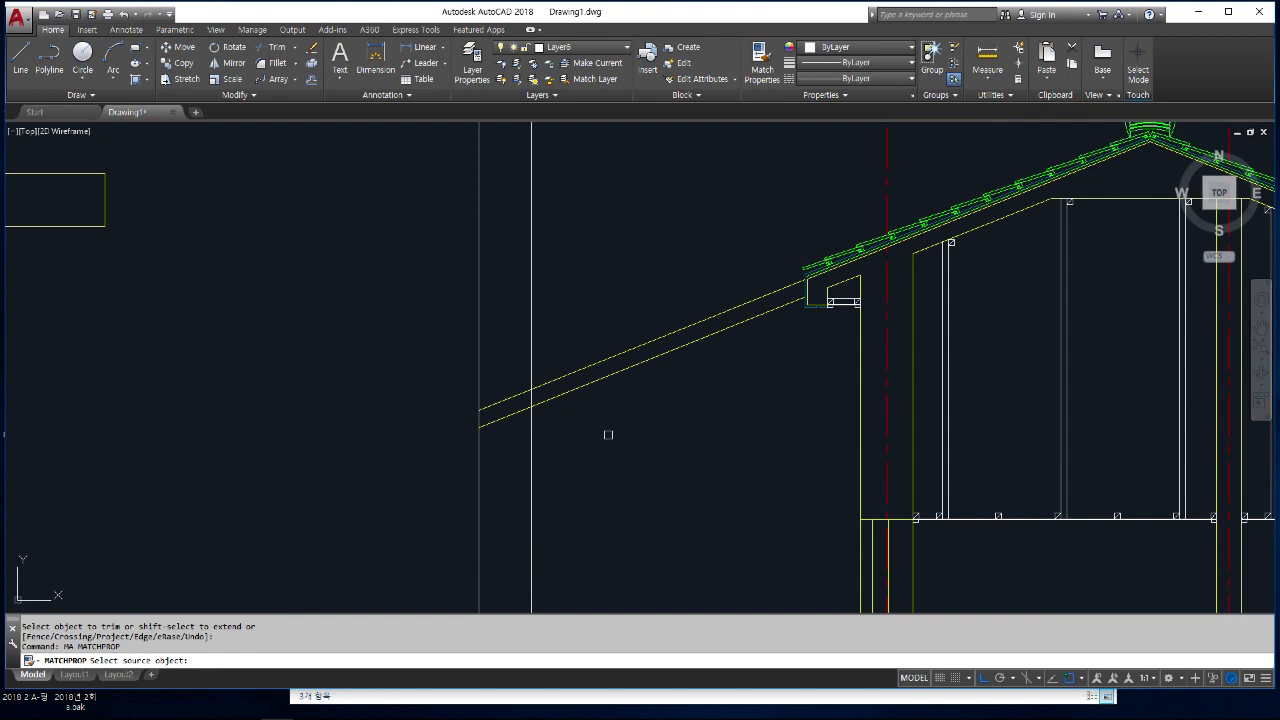
pyautogui.click(478, 326)
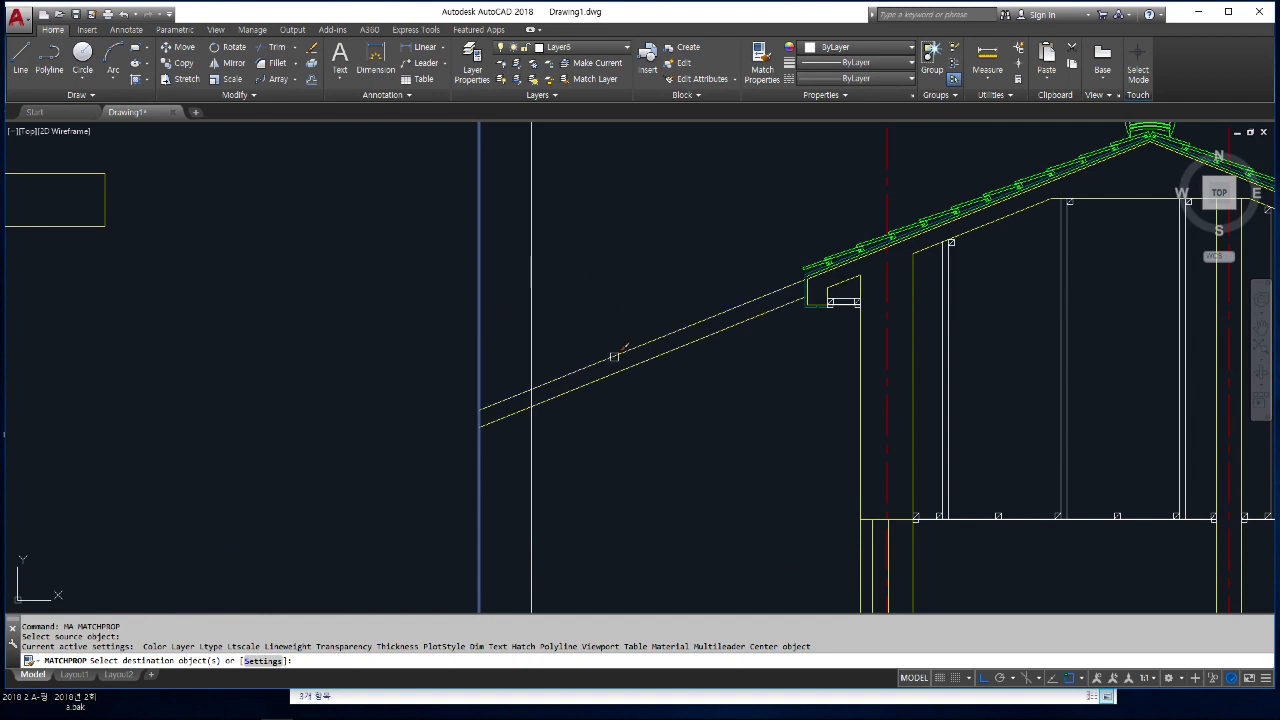
pyautogui.click(614, 357)
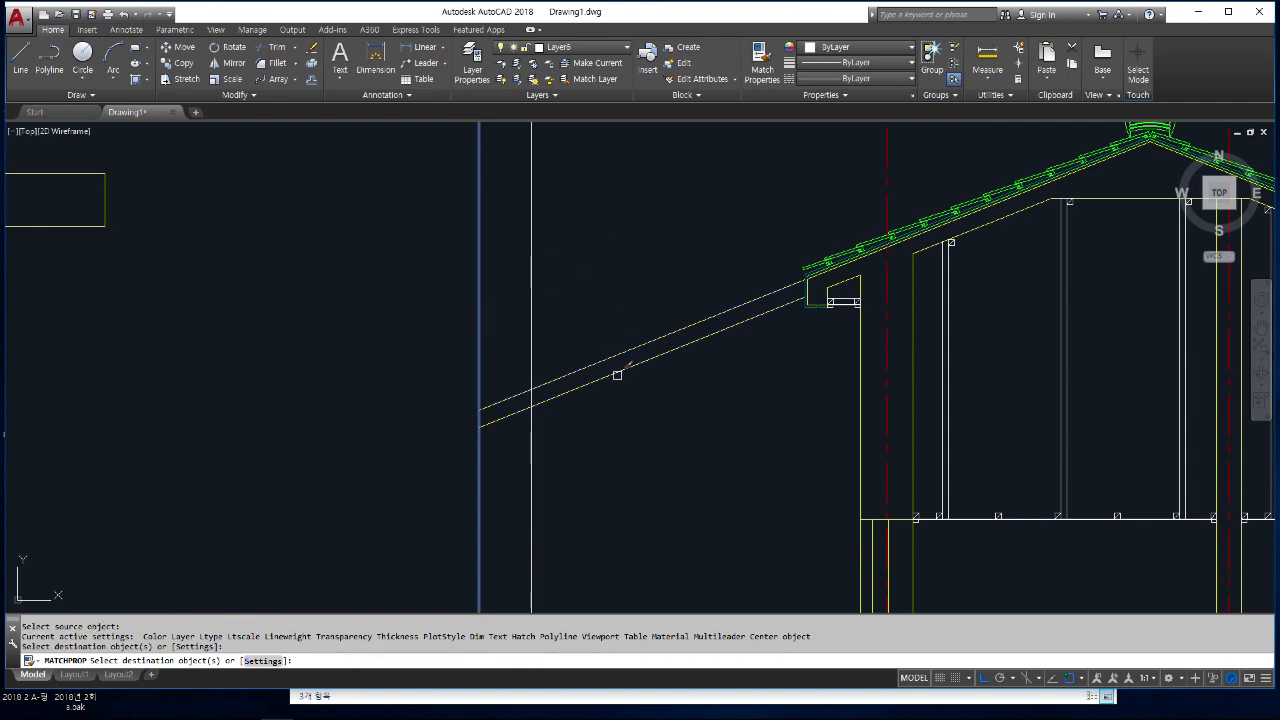
pyautogui.click(617, 375)
pyautogui.press('Return')
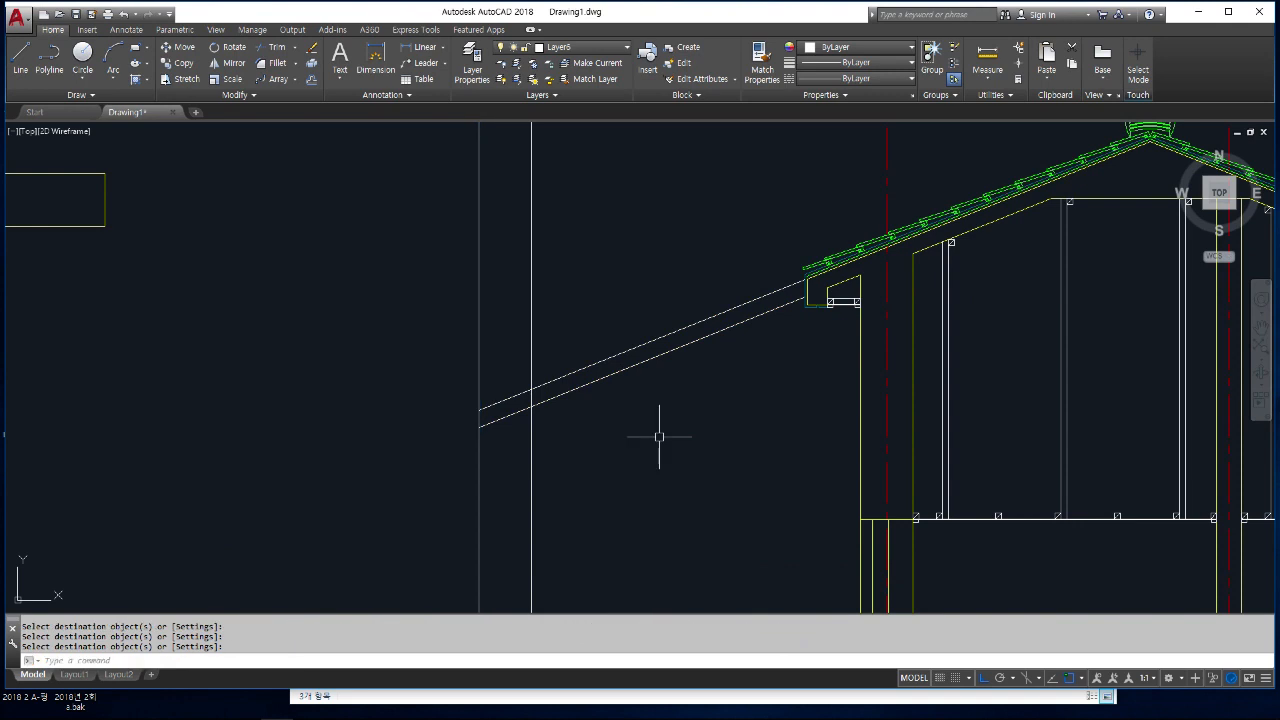
# - Erase the outer vertical projection line at the low end of the sloped roof lines
pyautogui.scroll(-2, 659, 436)
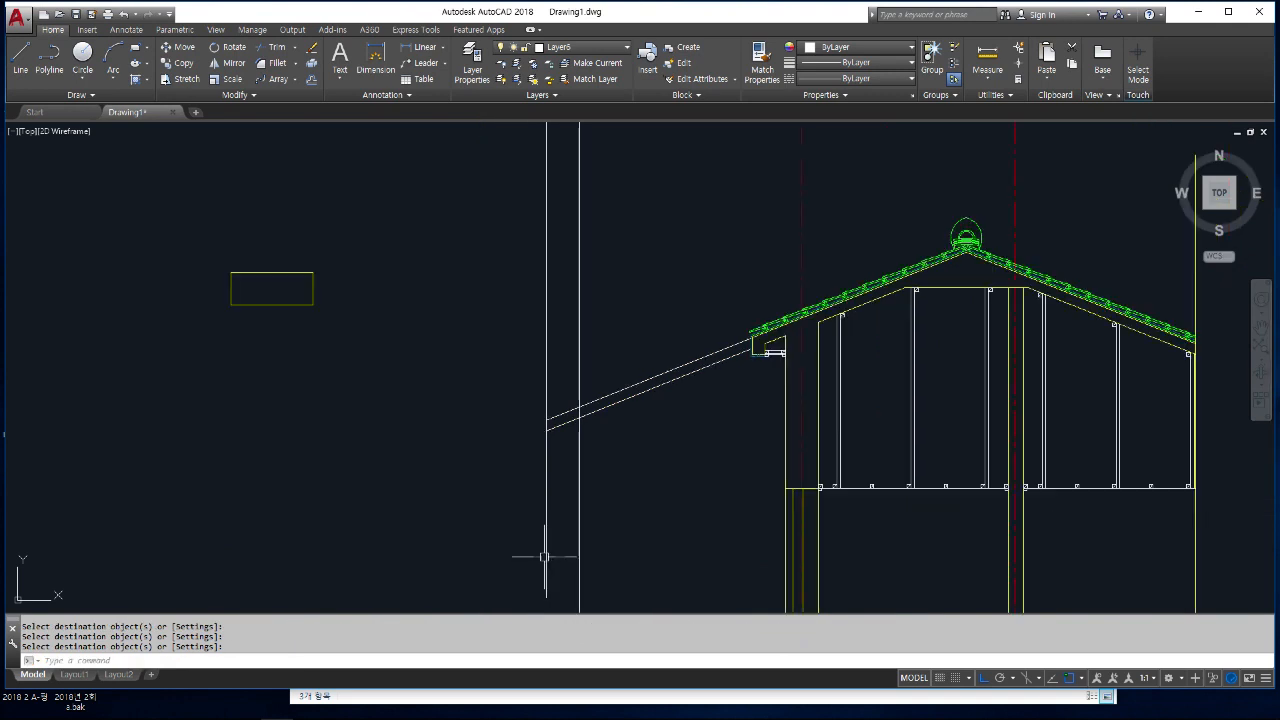
pyautogui.click(546, 487)
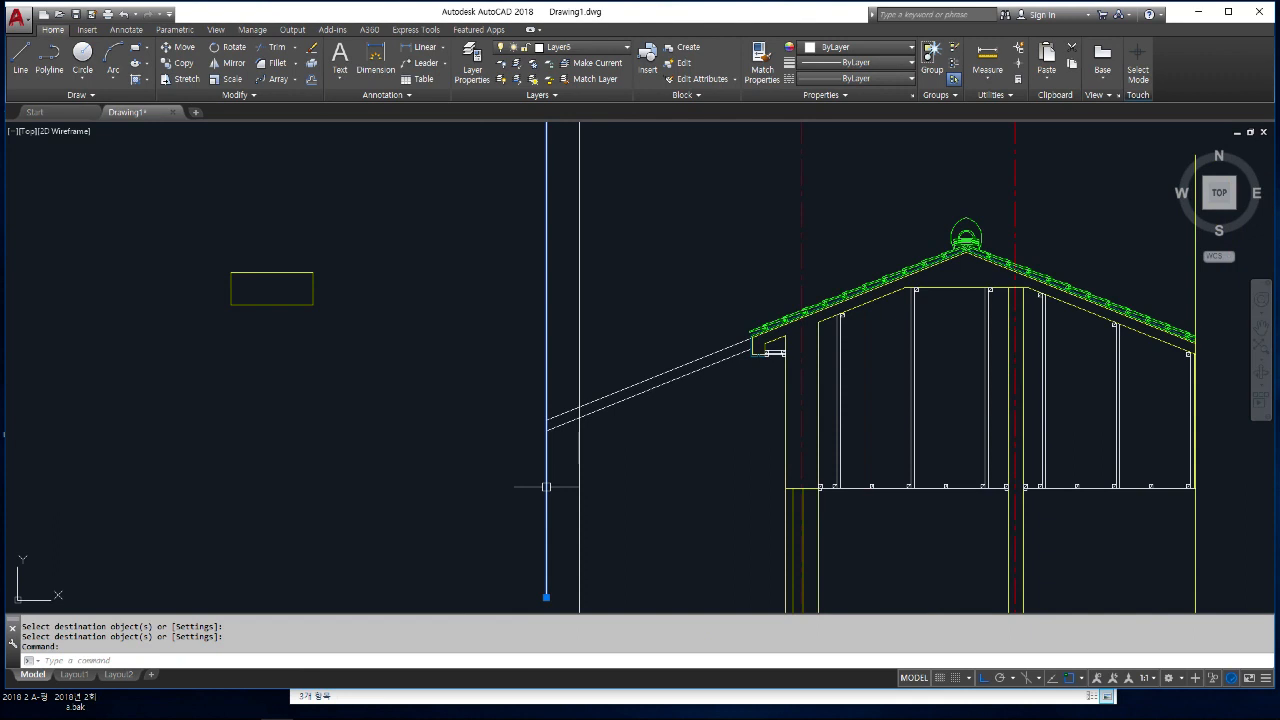
pyautogui.press('Delete')
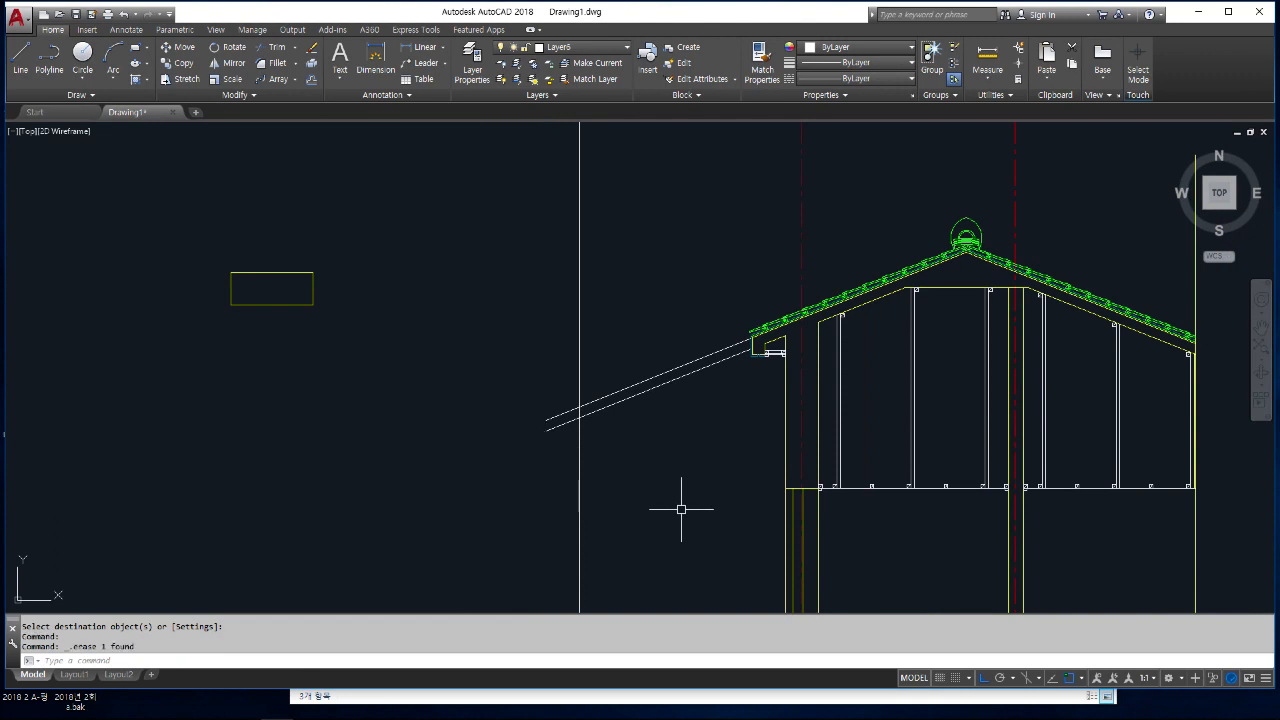
# - Draw the eave end from the upper sloped line's lower endpoint: 200 down, 800 to the right, then straight up past both slopes
pyautogui.scroll(4, 673, 507)
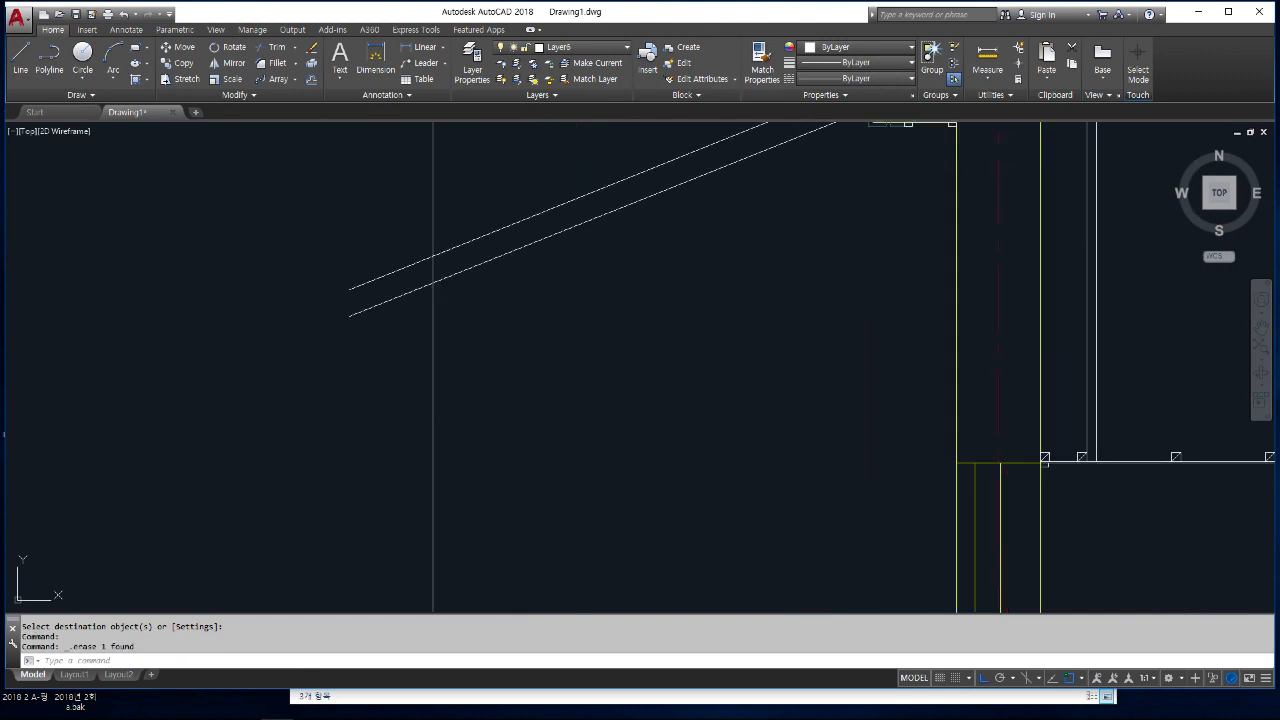
pyautogui.write('l')
pyautogui.press('Return')
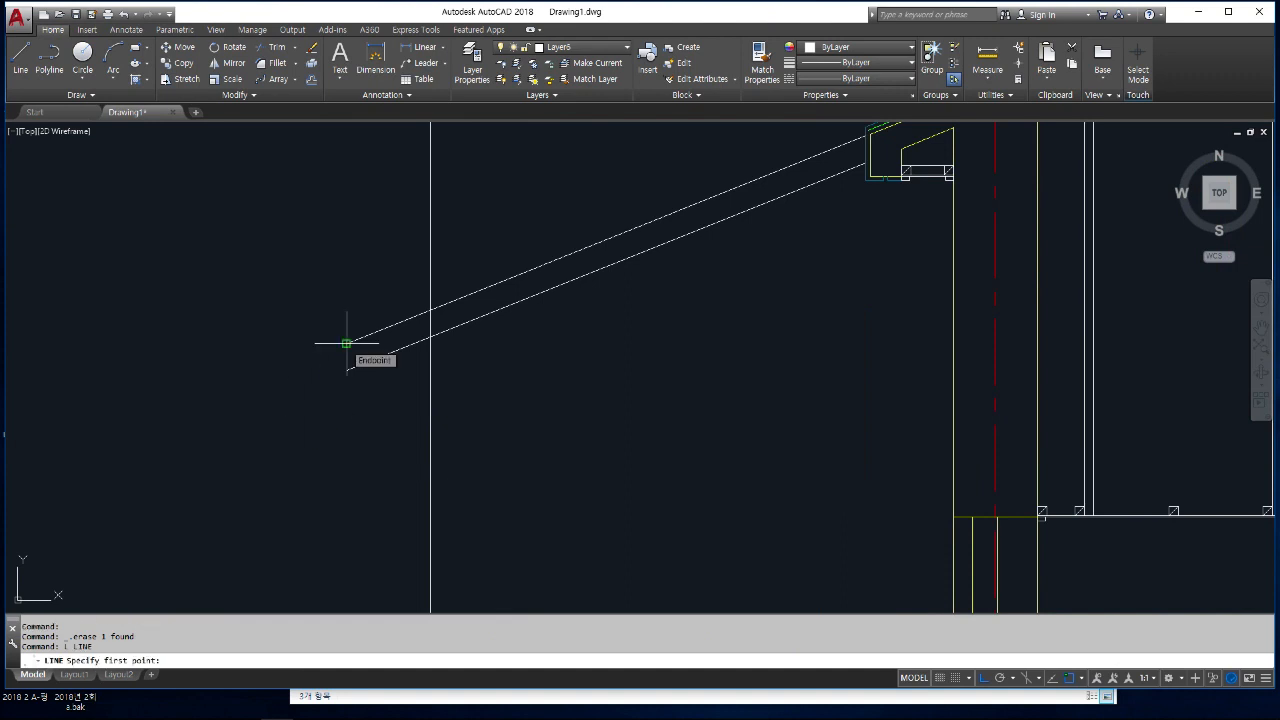
pyautogui.click(346, 343)
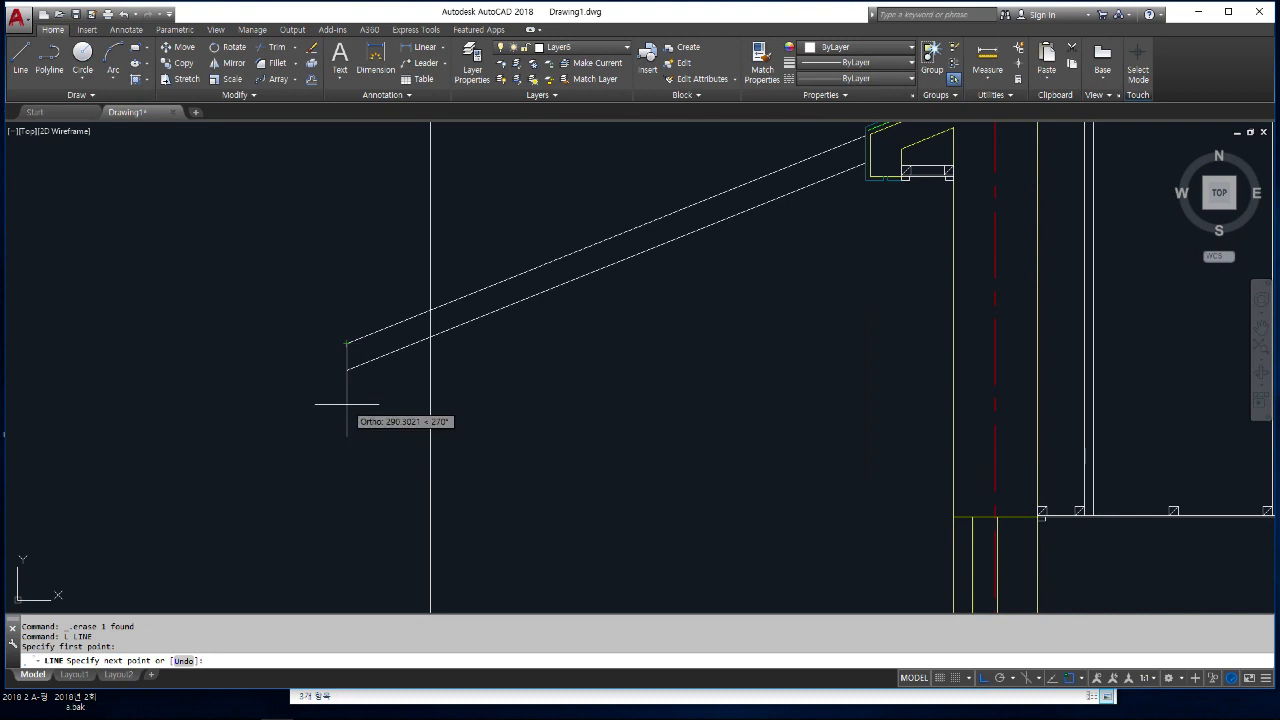
pyautogui.press('Return')
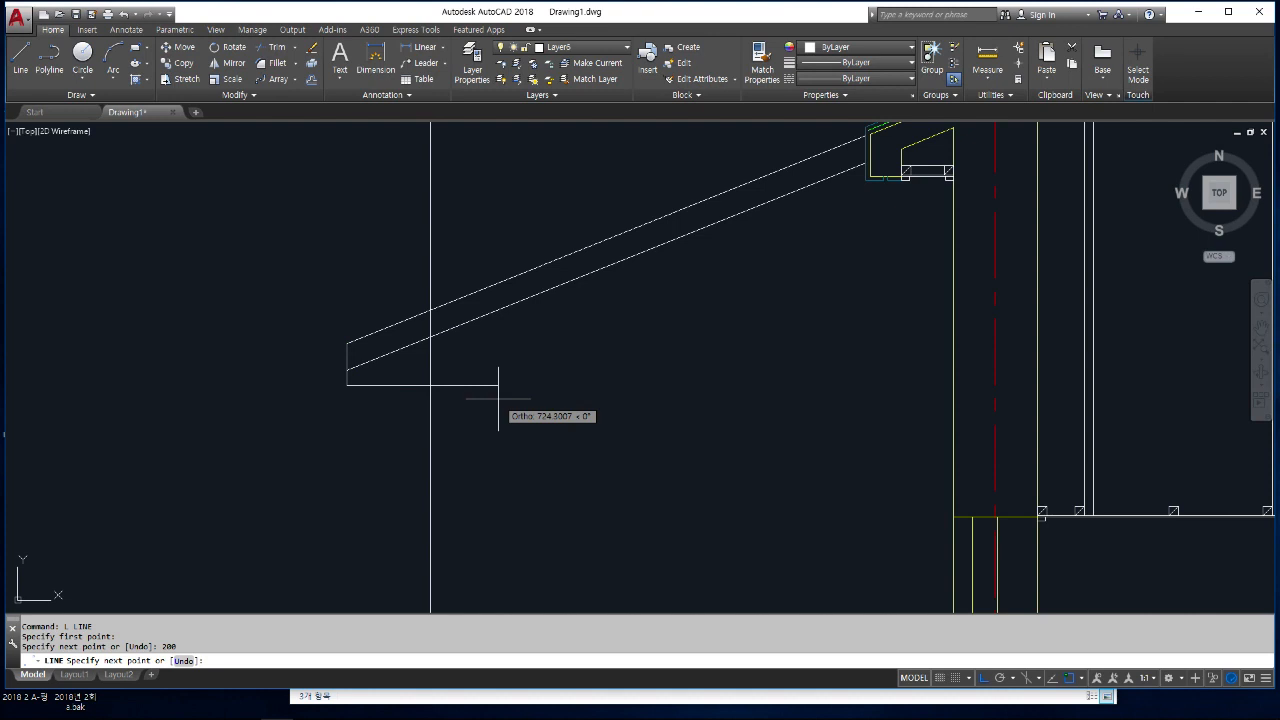
pyautogui.scroll(-2, 498, 388)
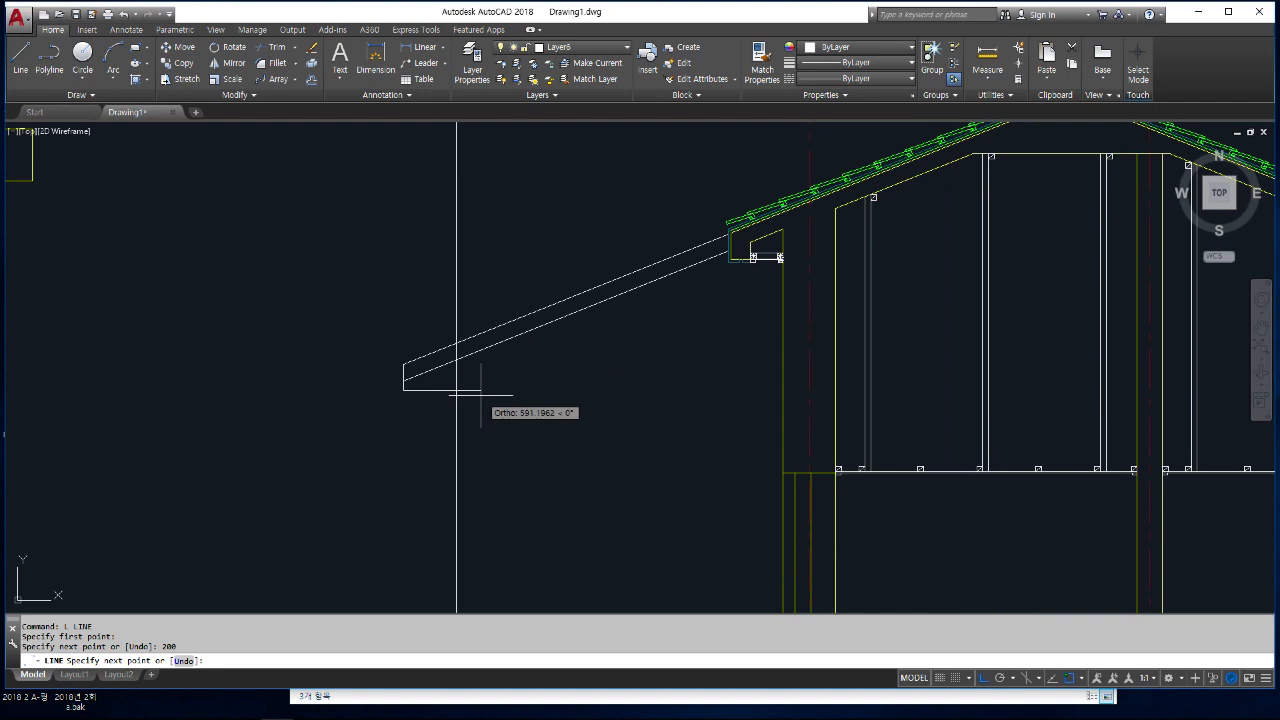
pyautogui.press('Return')
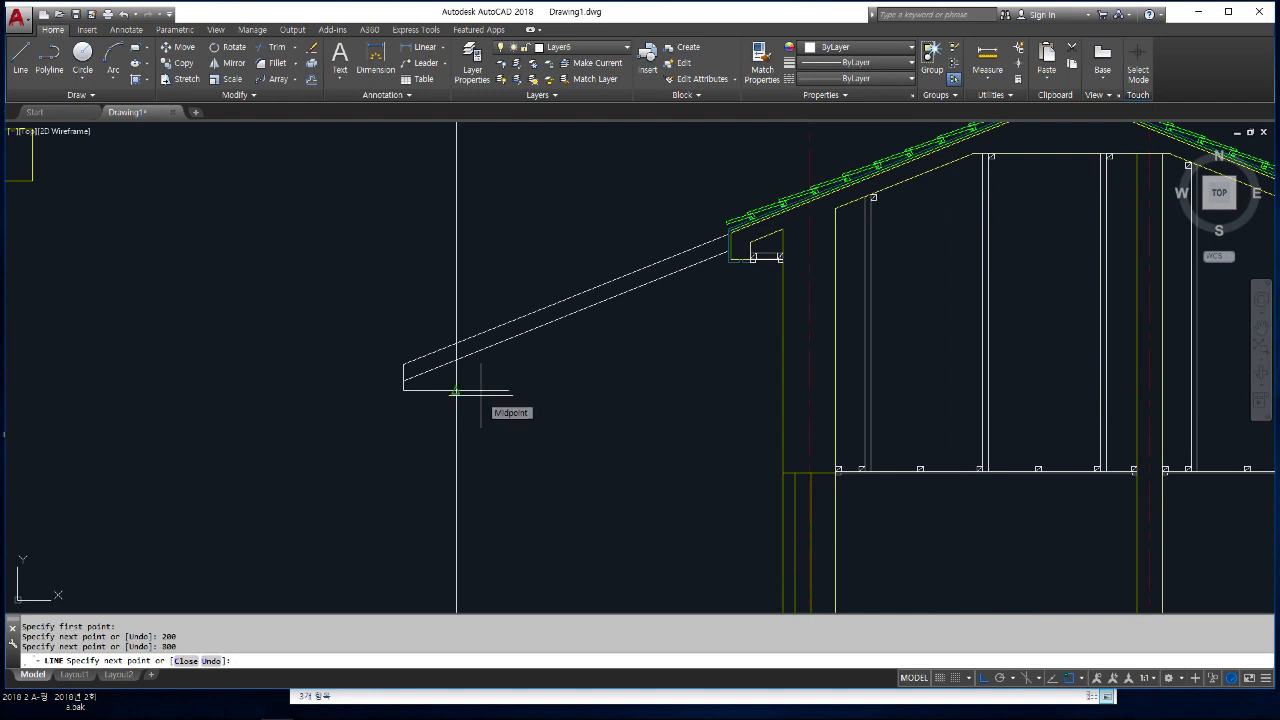
pyautogui.click(527, 251)
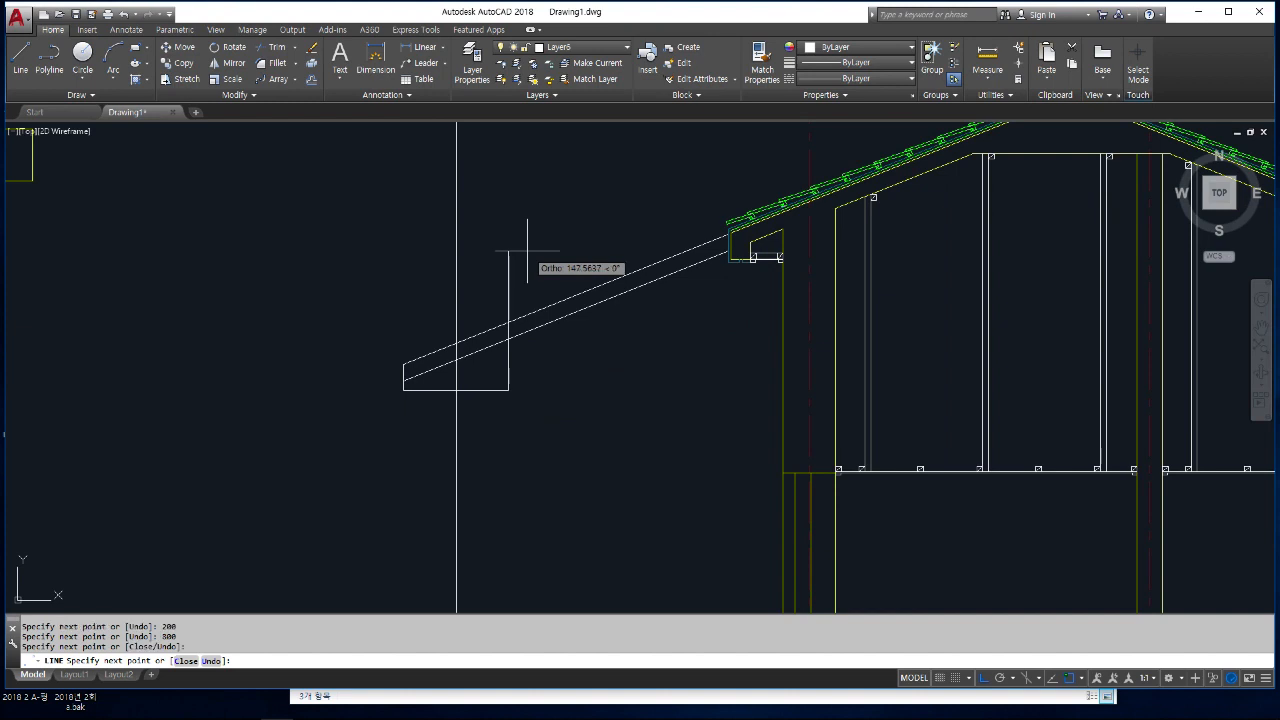
pyautogui.press('Return')
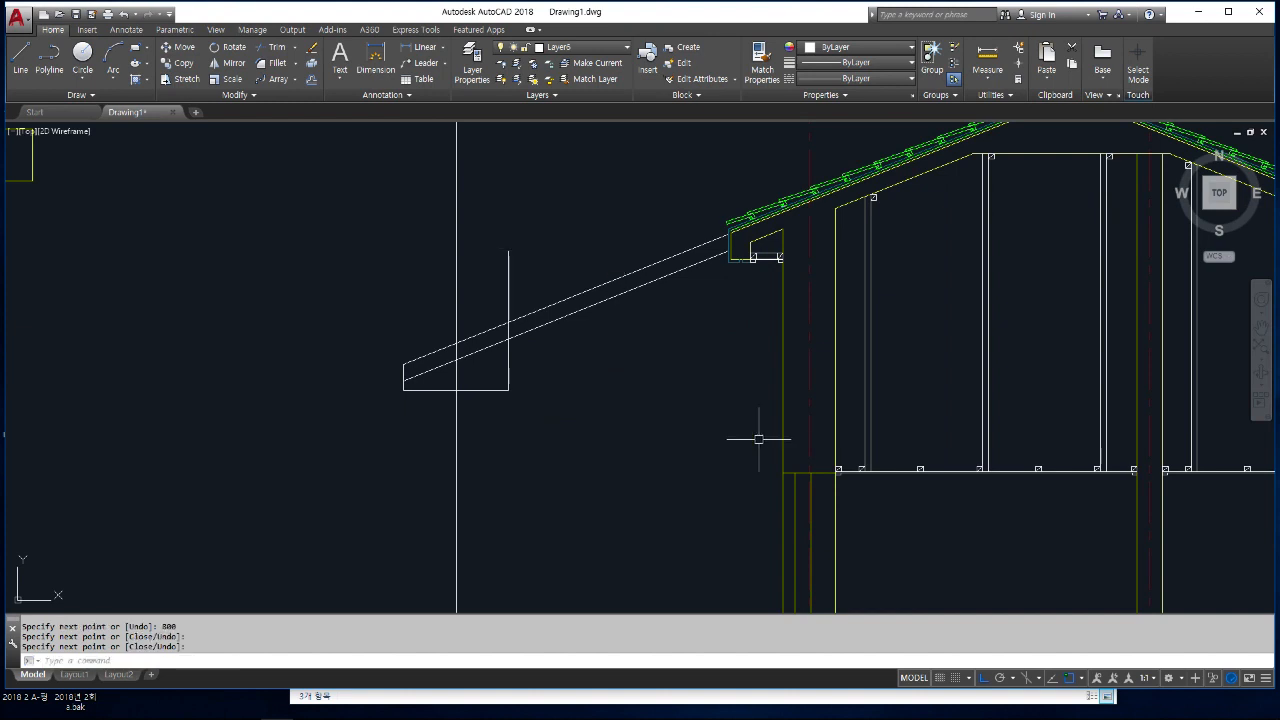
# - Fillet the lower sloped roof line and the eave's inner vertical line into a sharp corner with radius 0
pyautogui.write('f')
pyautogui.press('Return')
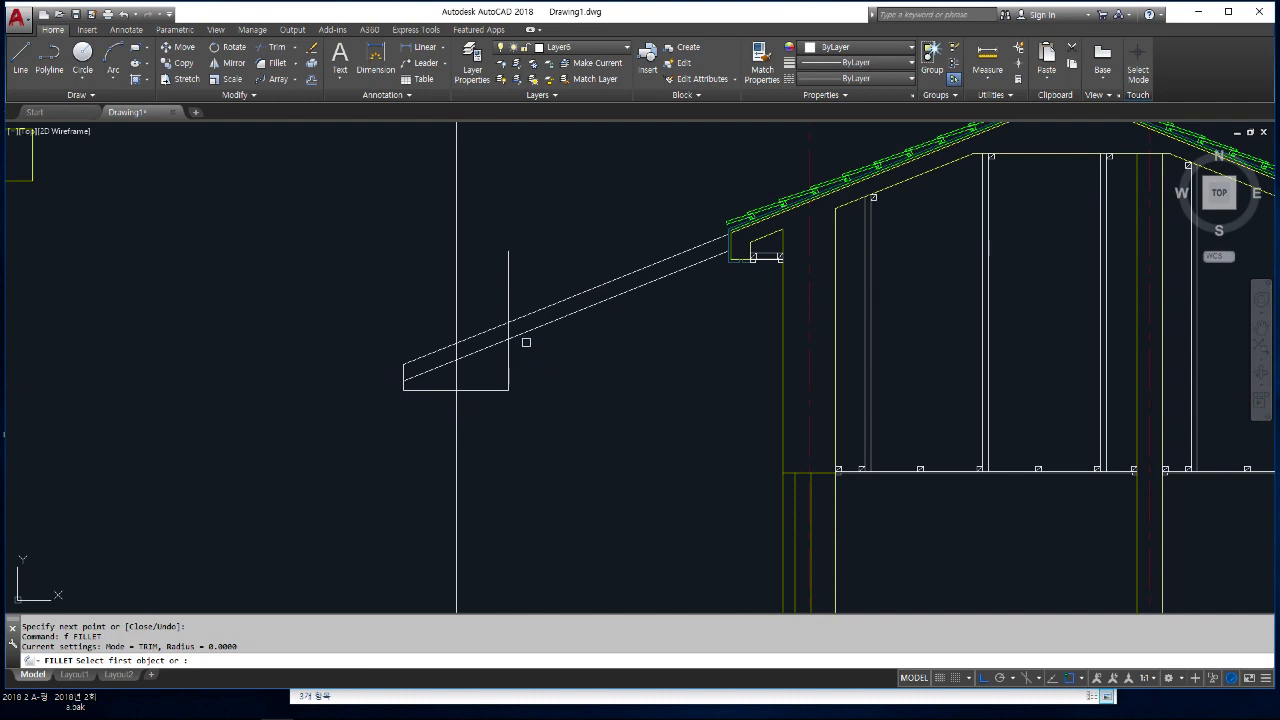
pyautogui.click(525, 334)
pyautogui.click(509, 352)
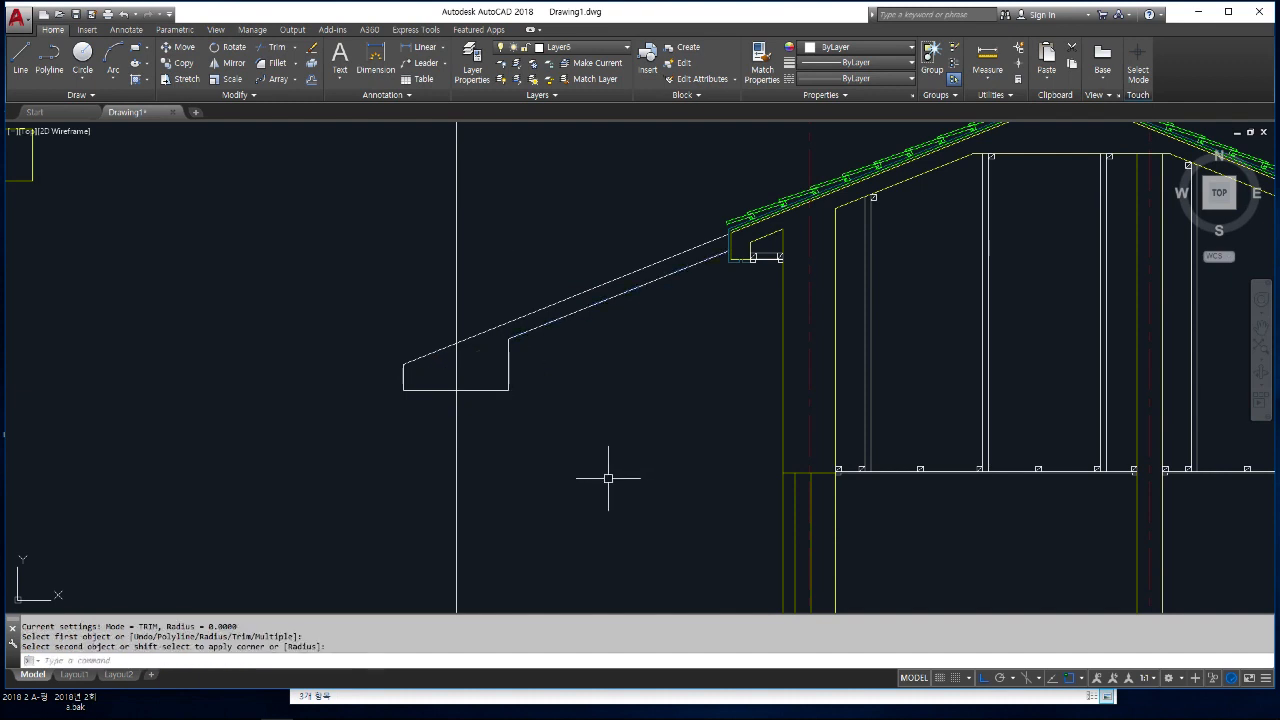
# - Trim the vertical wall projection line above and inside the new eave so it stops at the eave's underside
pyautogui.scroll(-2, 608, 478)
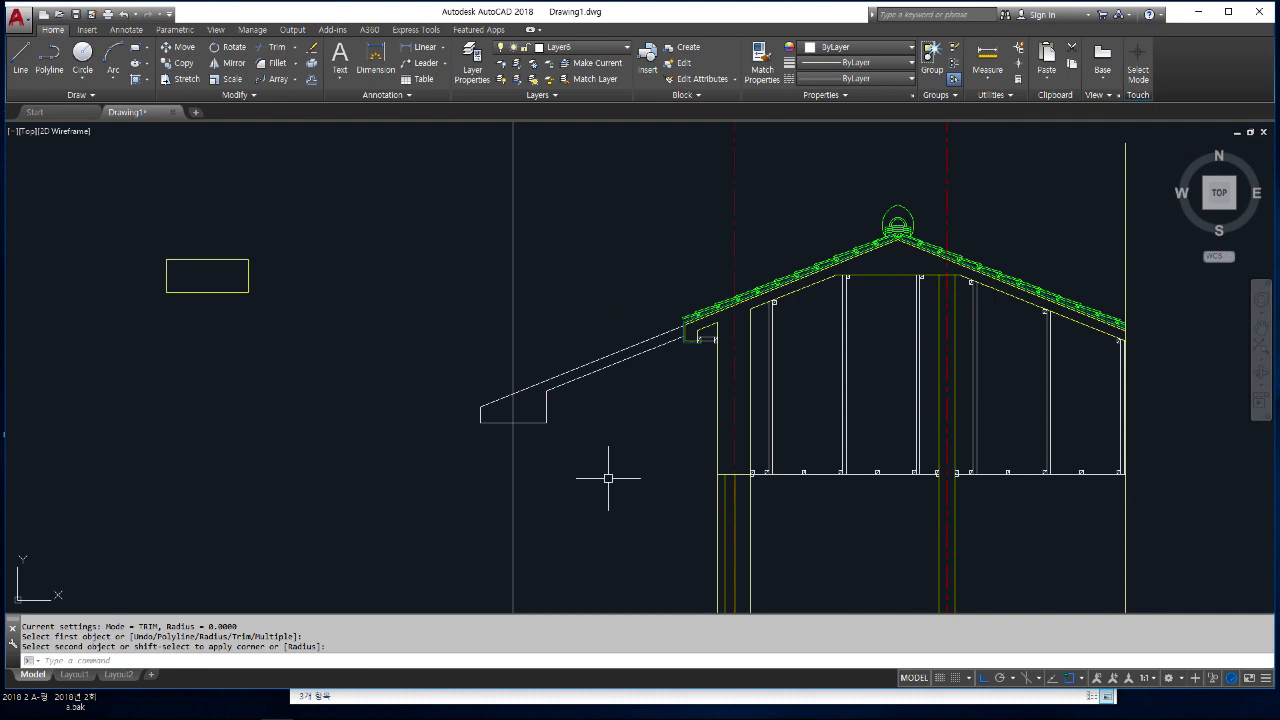
pyautogui.write('l')
pyautogui.write('r')
pyautogui.press('space')
pyautogui.press('space')
pyautogui.click(515, 348)
pyautogui.click(514, 409)
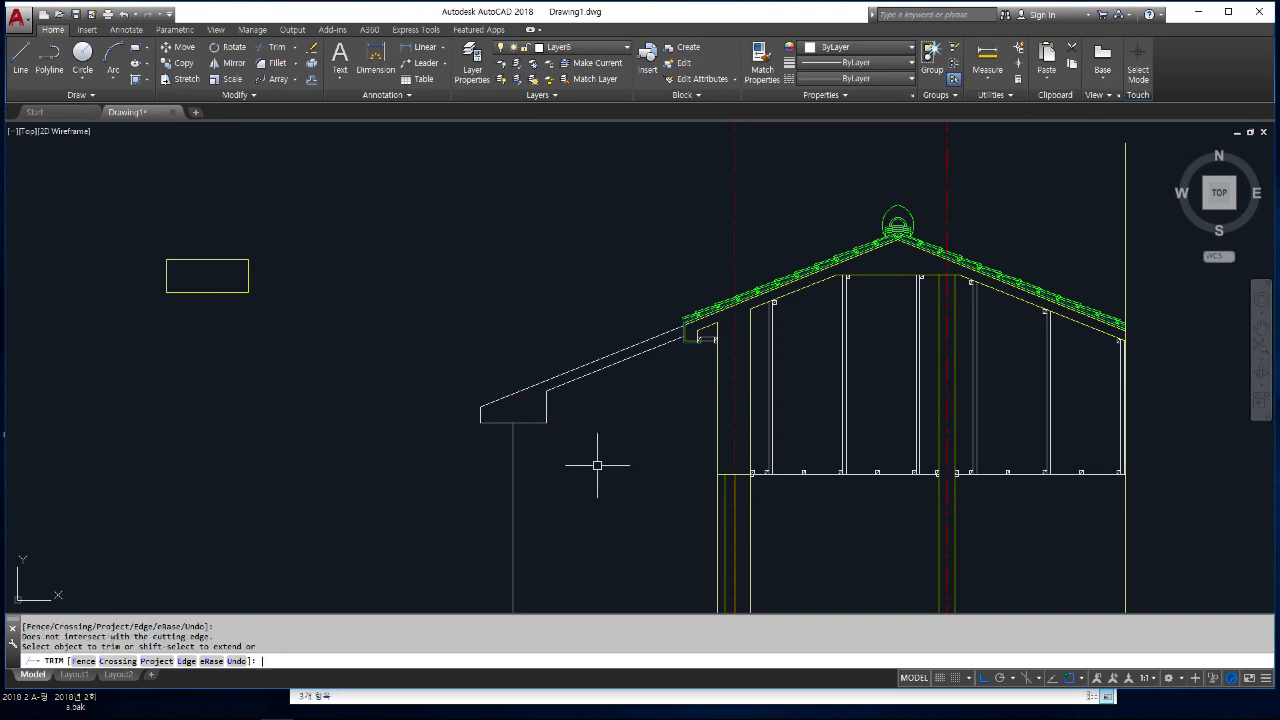
pyautogui.press('space')
# - Make Layer3 current and offset the upper sloped line of the roof beyond the left eave 100 upward
pyautogui.moveTo(563, 474); pyautogui.dragTo(494, 394, button='middle')
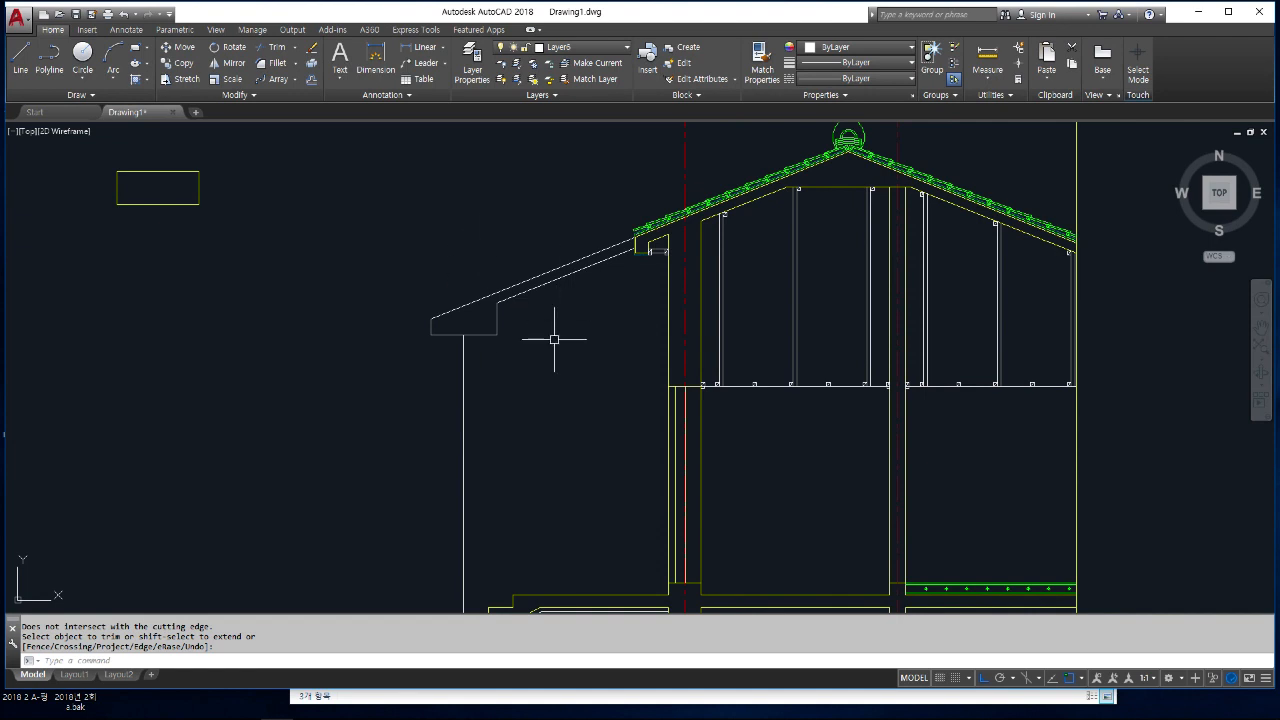
pyautogui.scroll(-2, 554, 339)
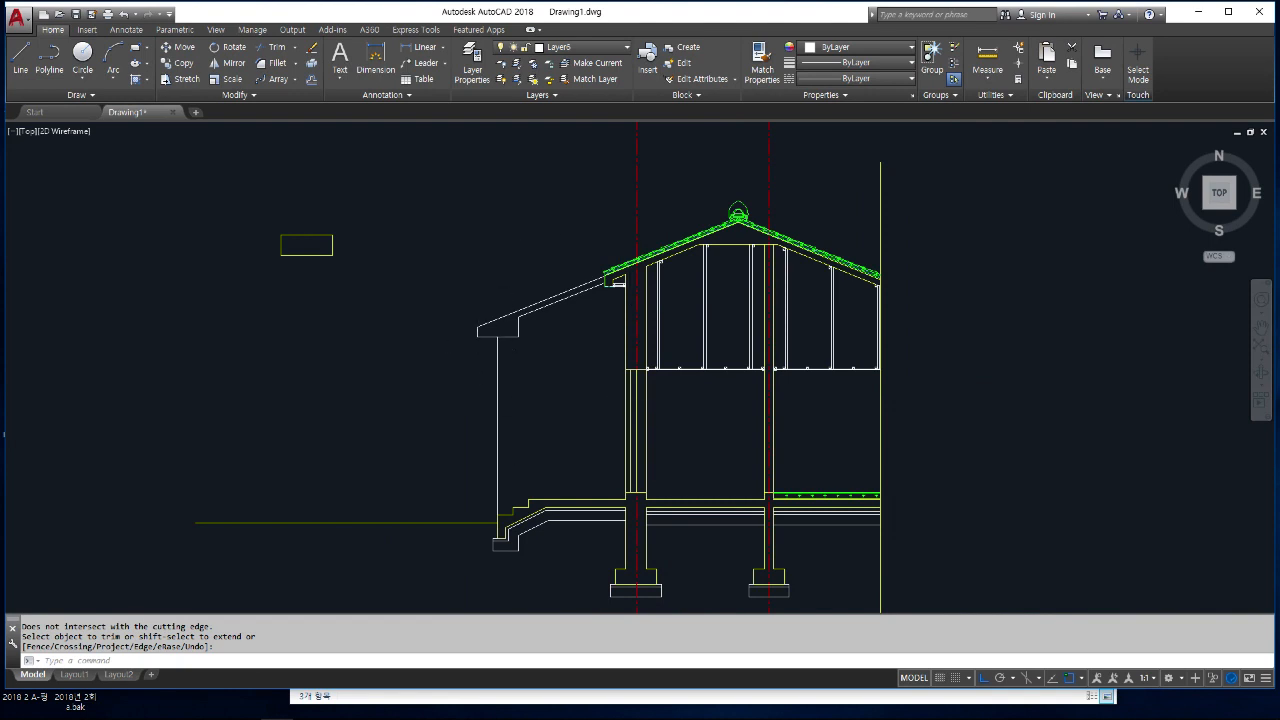
pyautogui.scroll(2, 480, 290)
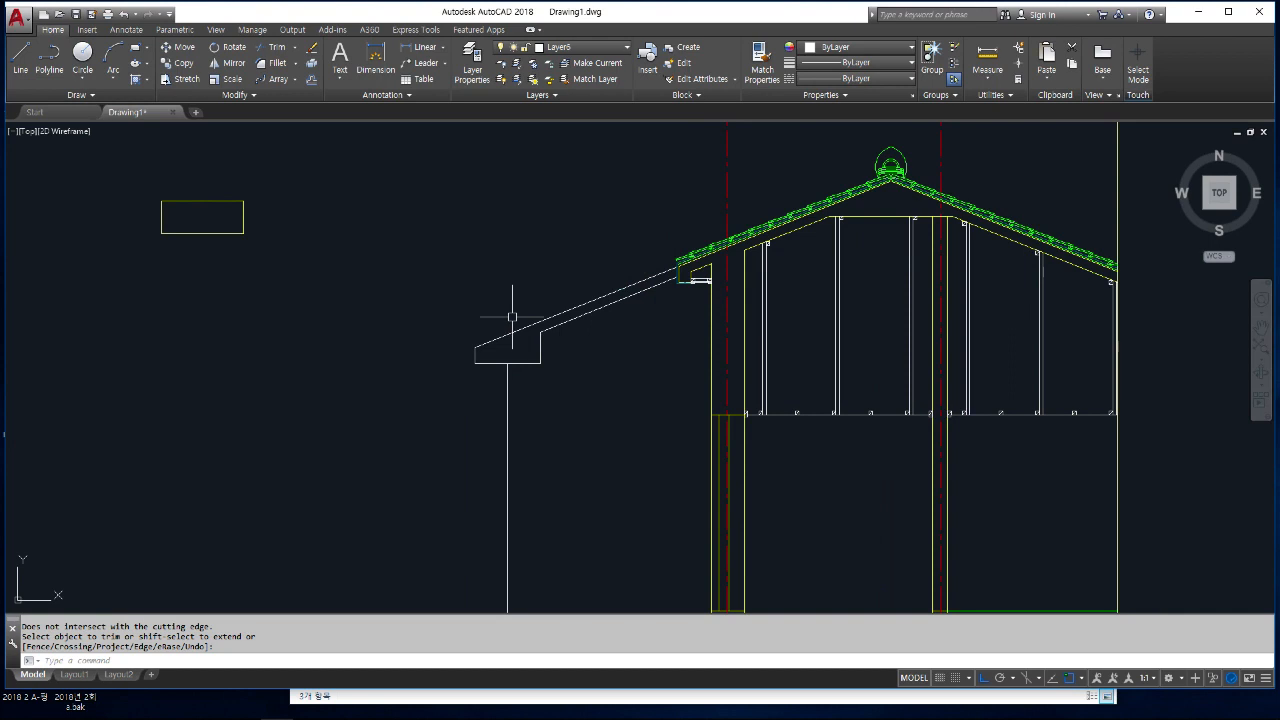
pyautogui.scroll(5, 700, 229)
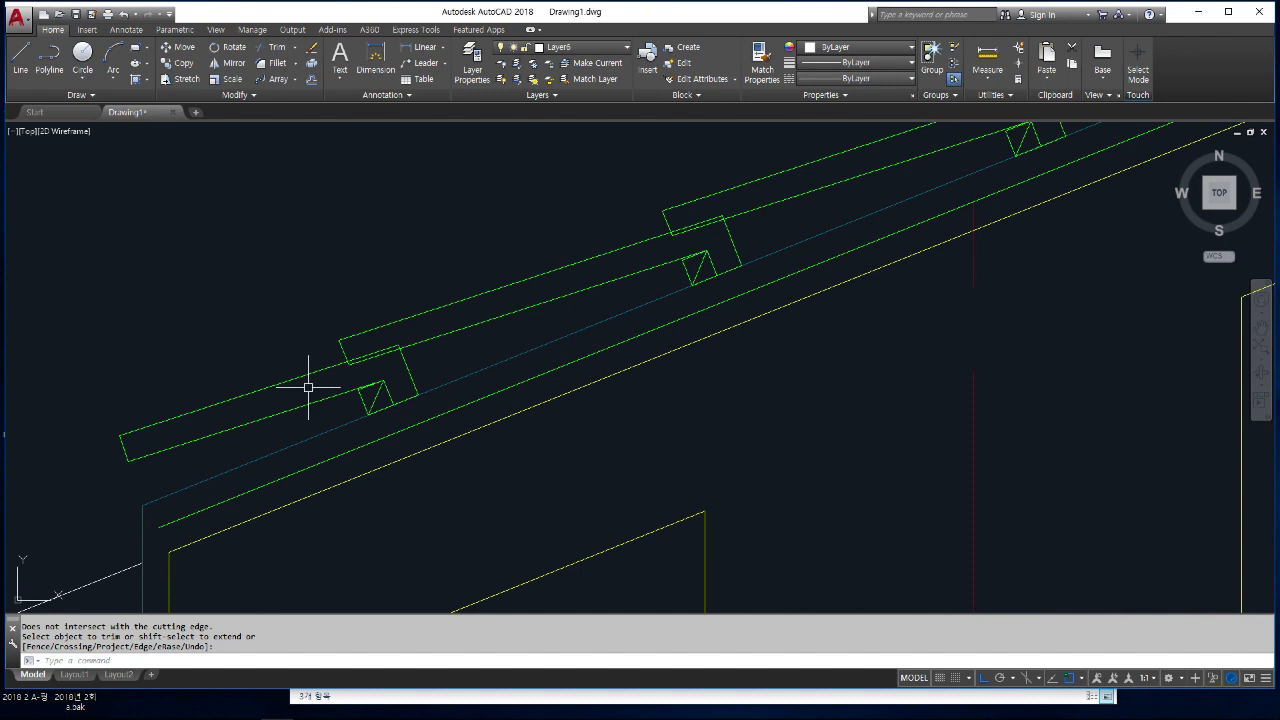
pyautogui.scroll(-6, 608, 360)
pyautogui.moveTo(466, 400); pyautogui.dragTo(658, 283, button='middle')
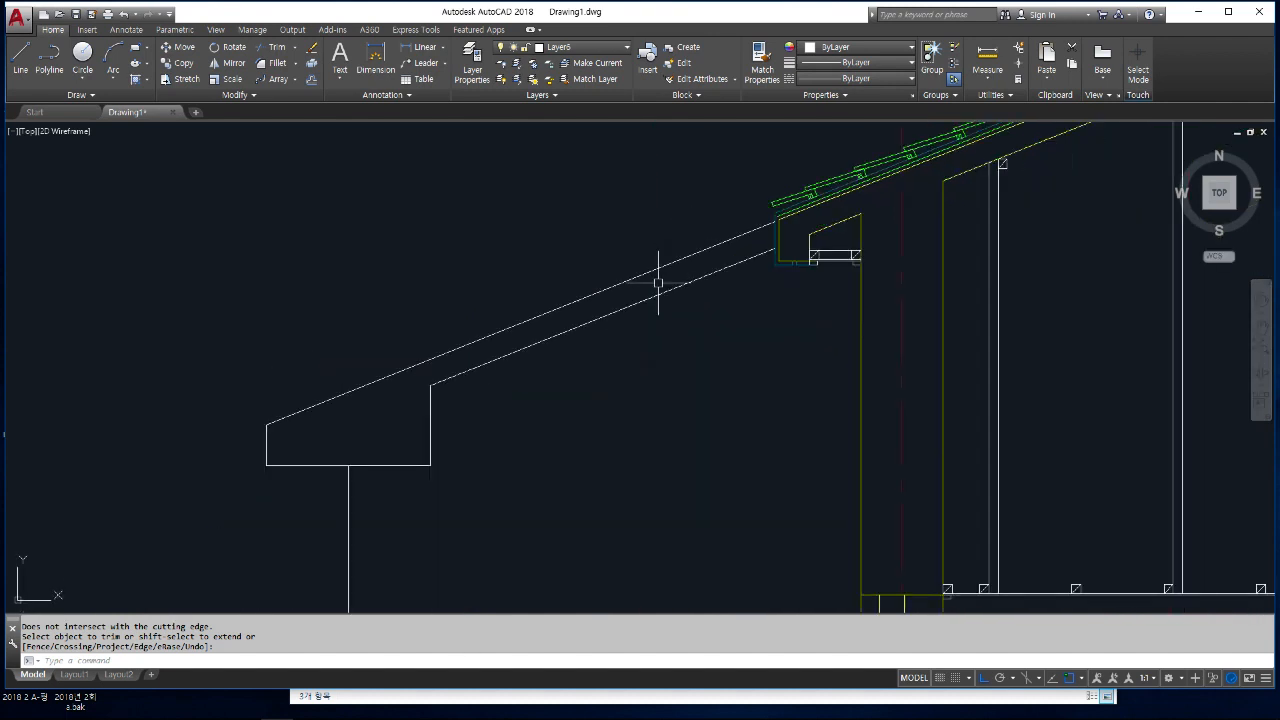
pyautogui.click(585, 47)
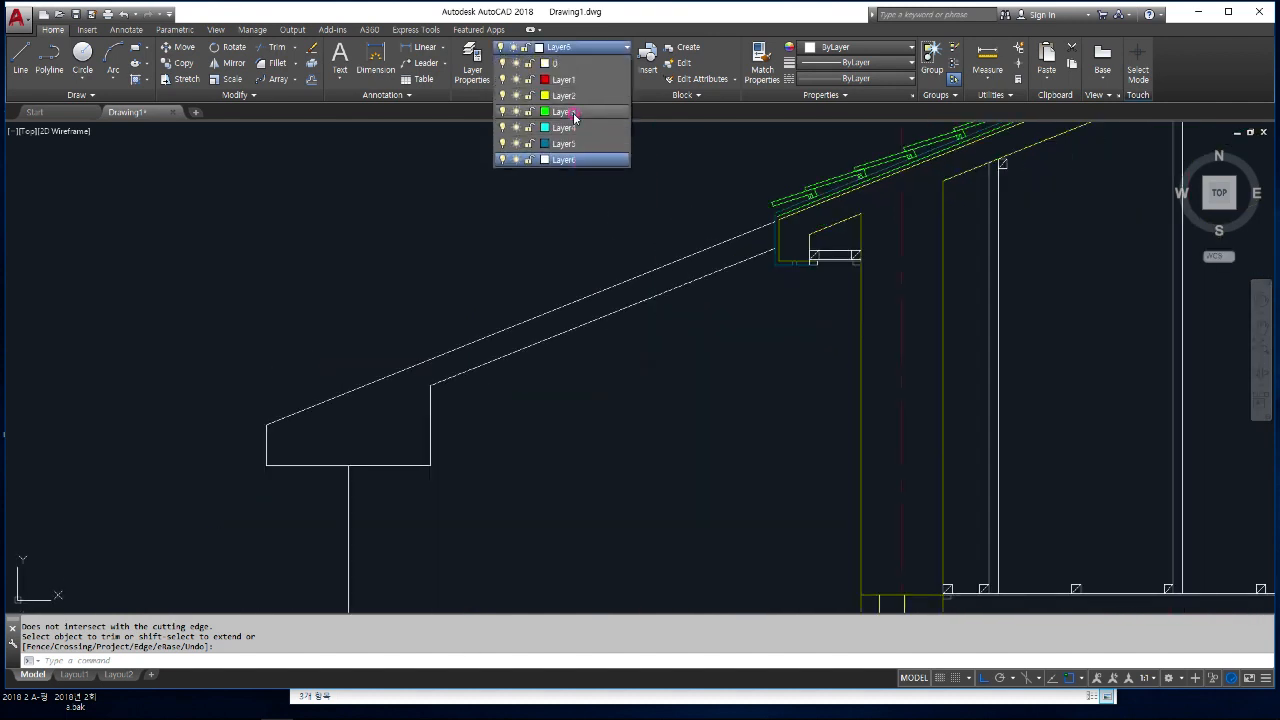
pyautogui.click(575, 112)
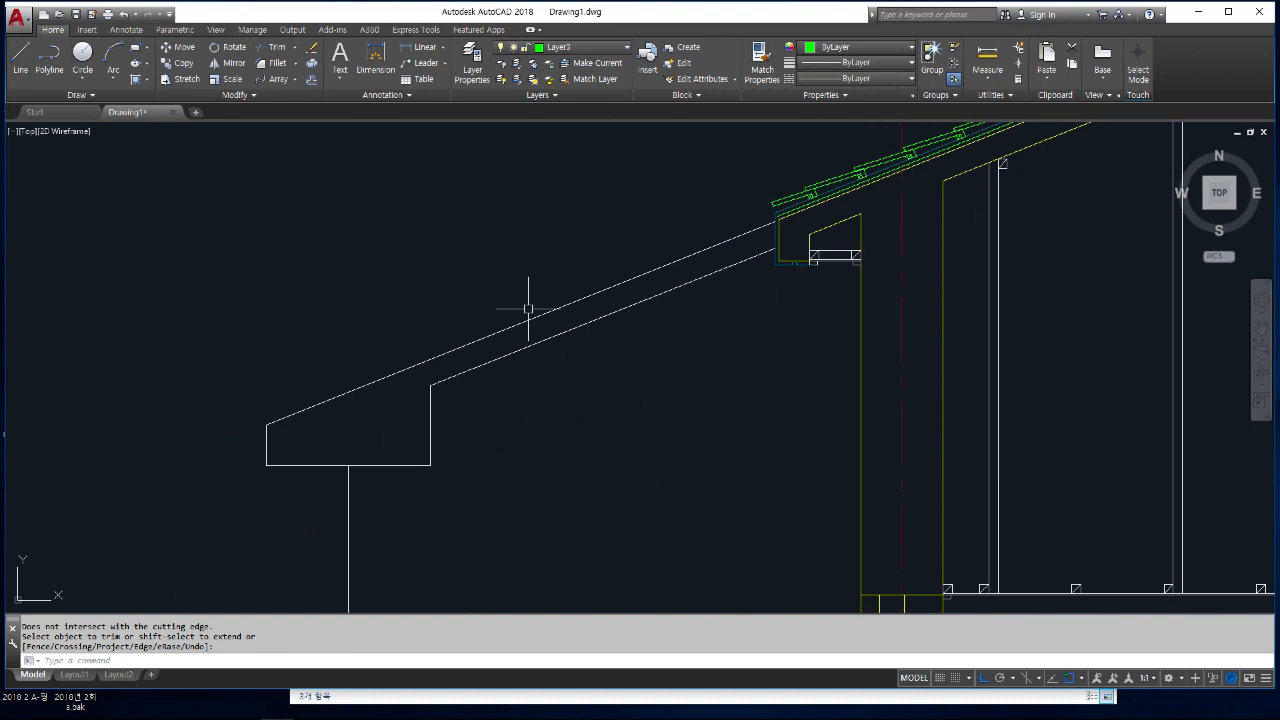
pyautogui.scroll(-2, 557, 352)
pyautogui.moveTo(556, 358); pyautogui.dragTo(552, 383, button='middle')
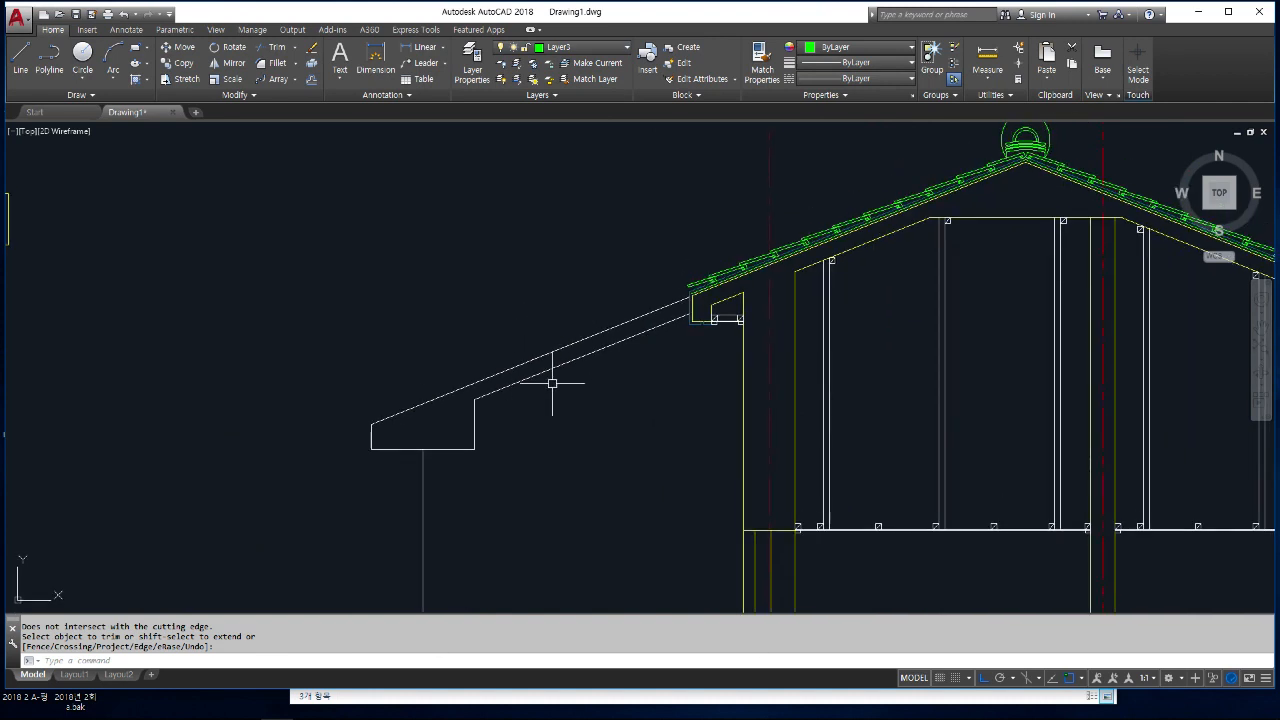
pyautogui.write('o')
pyautogui.press('Return')
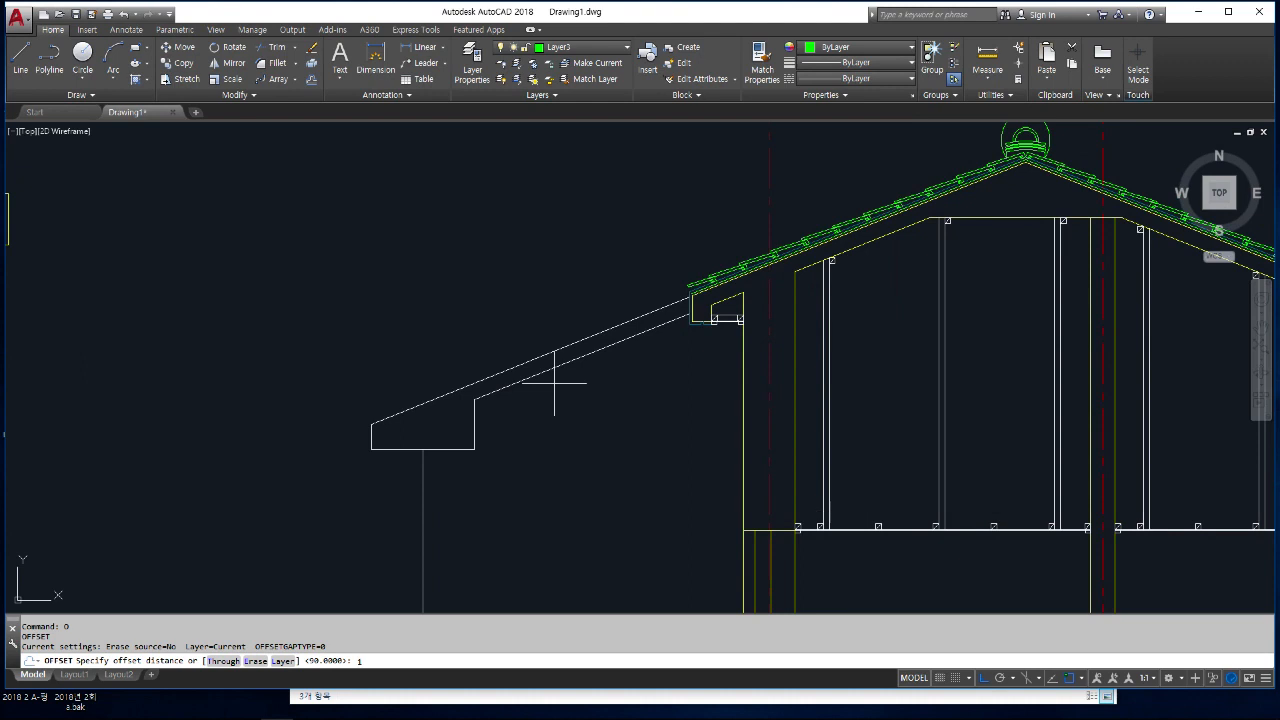
pyautogui.write('100')
pyautogui.press('Return')
pyautogui.scroll(4, 531, 353)
pyautogui.click(527, 353)
pyautogui.click(480, 236)
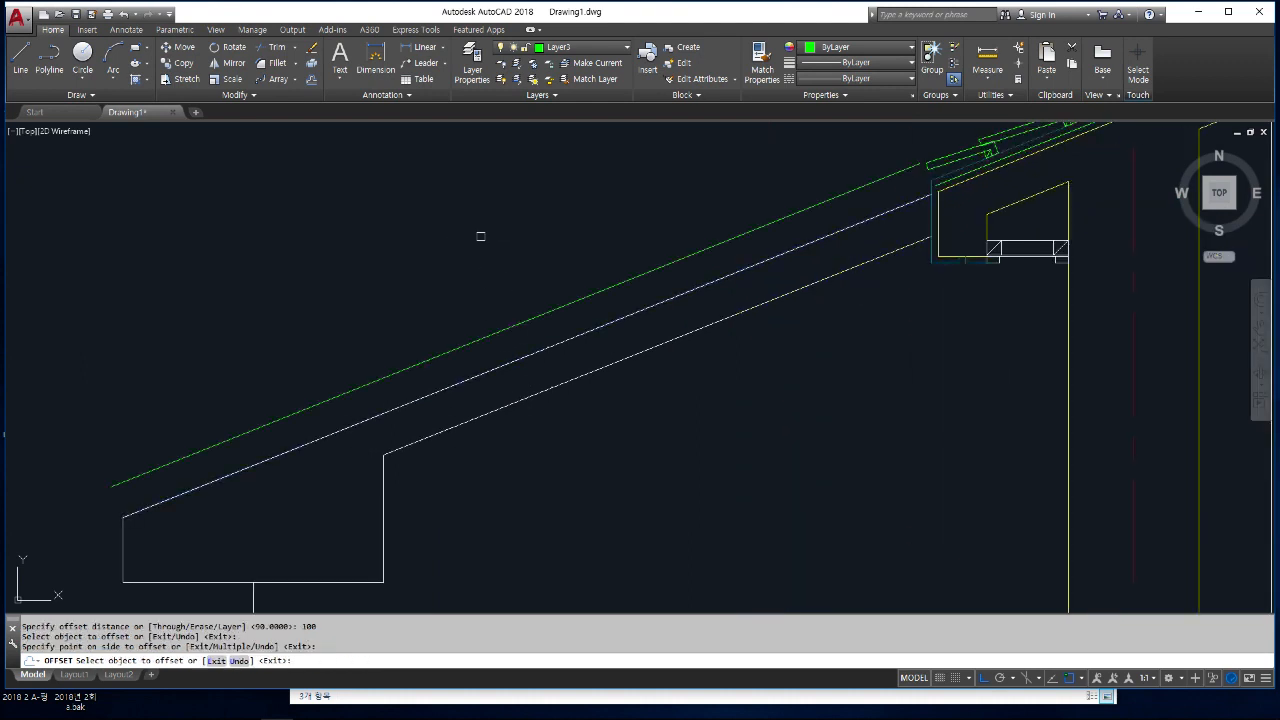
pyautogui.scroll(-2, 490, 323)
pyautogui.press('Return')
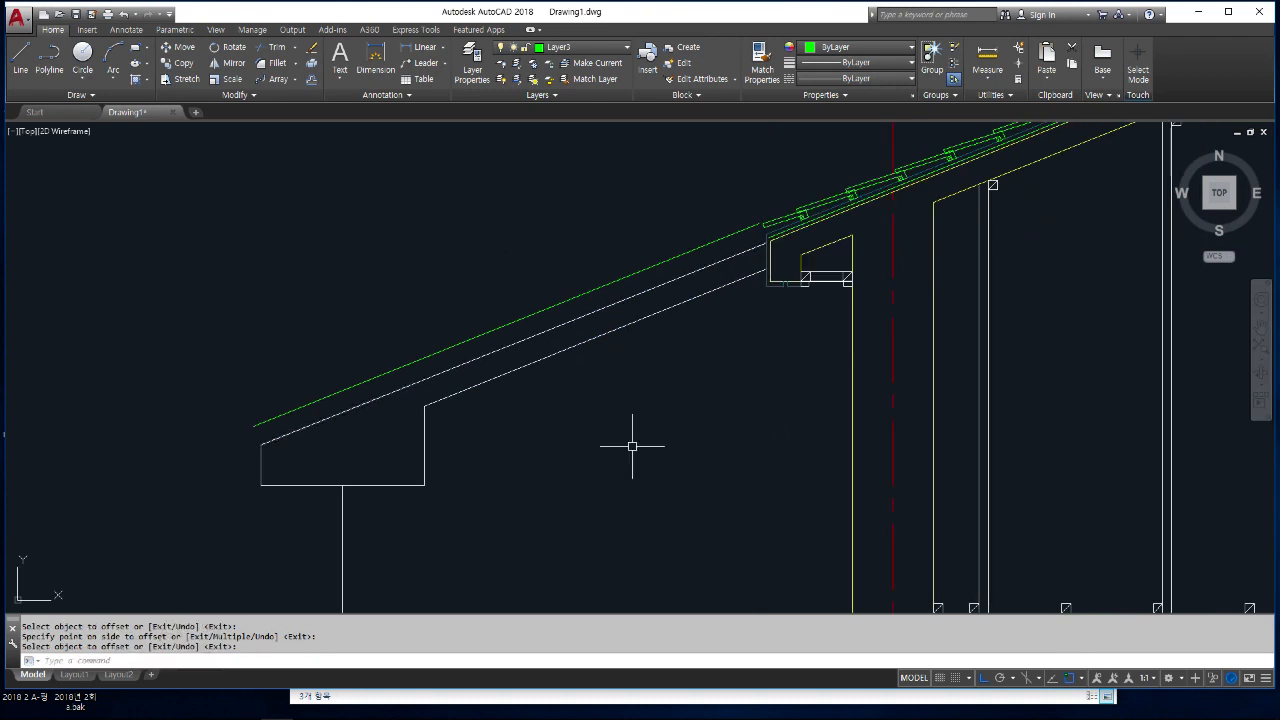
# - Offset the upper sloped line of the lower roof 80 upward
pyautogui.press('Return')
pyautogui.write('80')
pyautogui.press('Return')
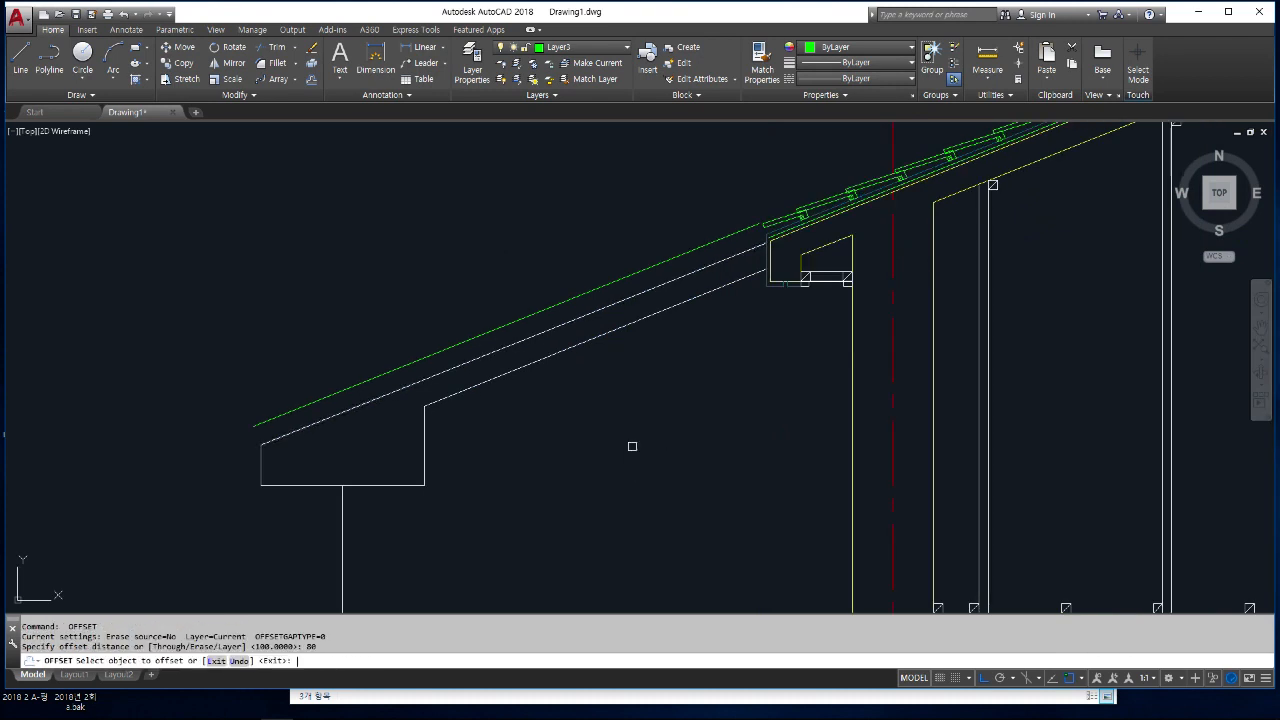
pyautogui.click(465, 365)
pyautogui.click(426, 258)
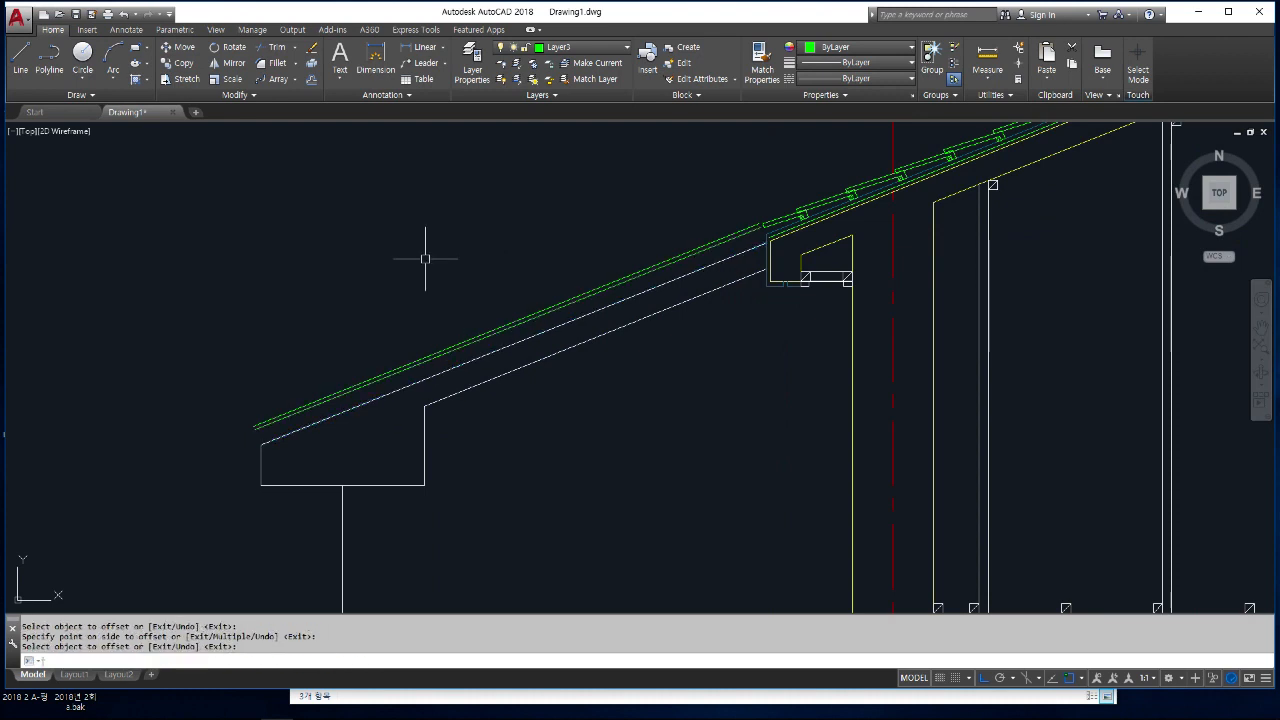
# - Draw a guide line from above the green offset lines, perpendicular to the lower roof's upper sloped line
pyautogui.scroll(4, 290, 410)
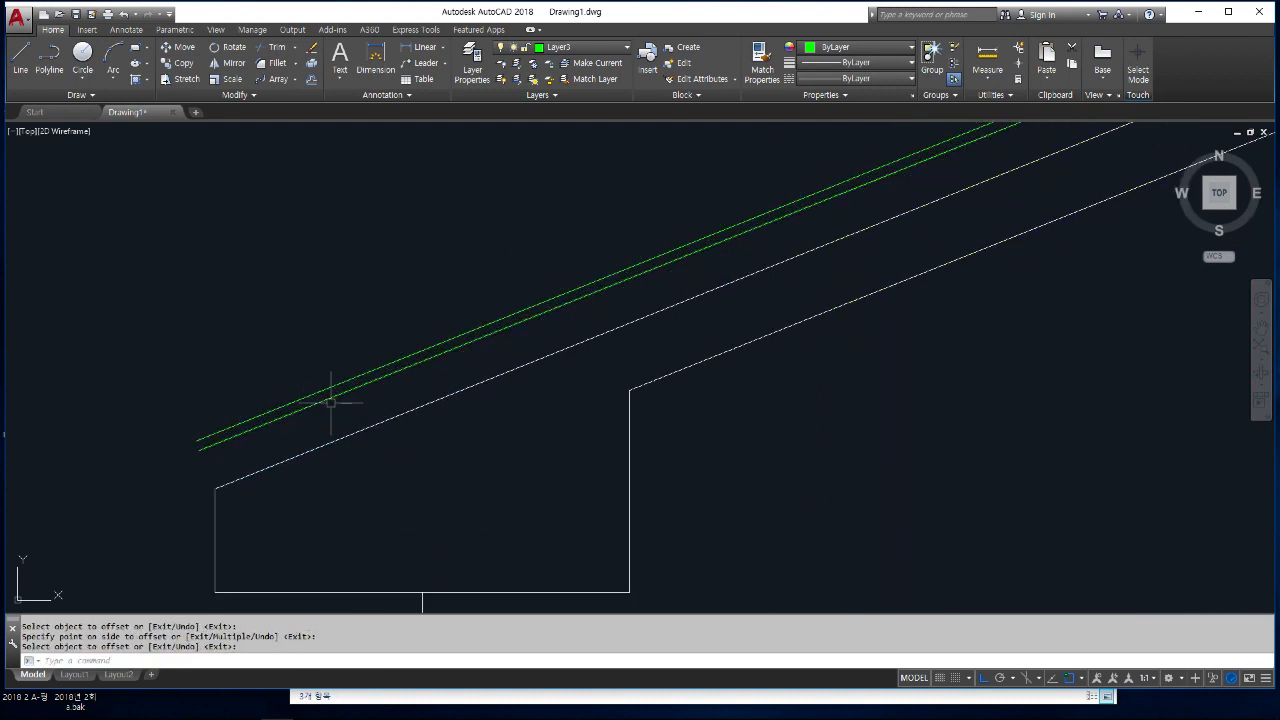
pyautogui.scroll(-3, 338, 420)
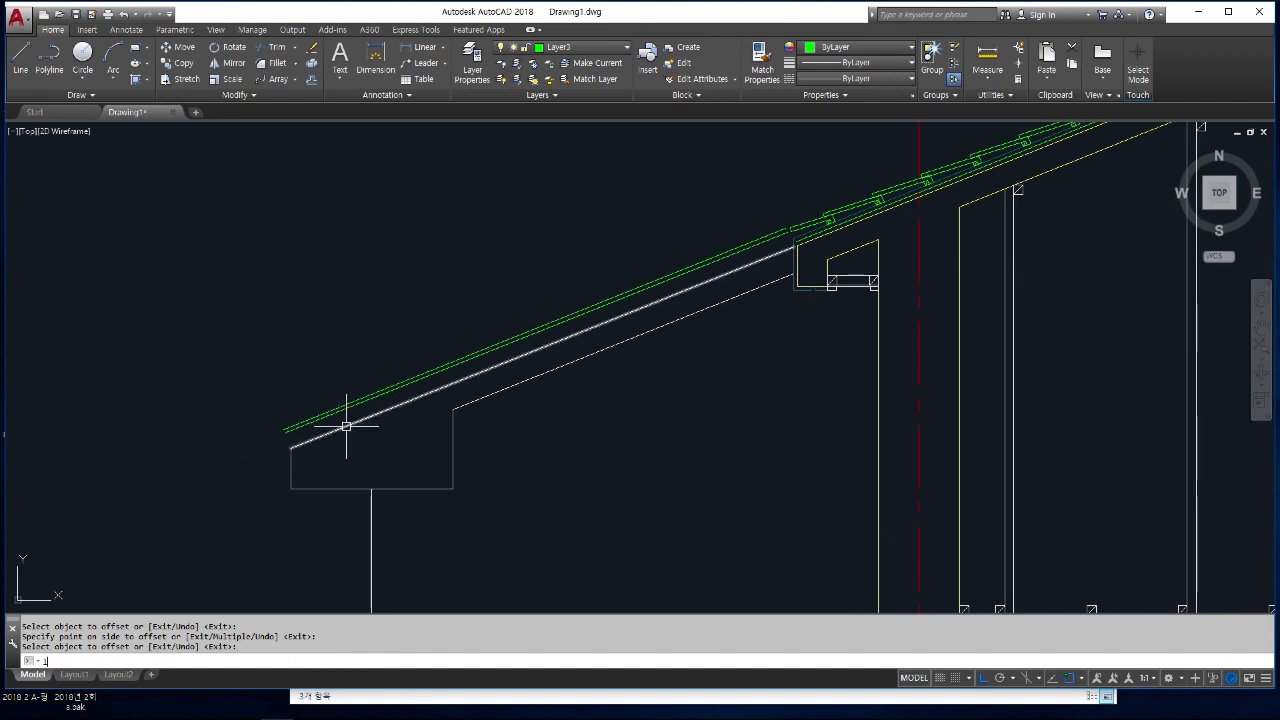
pyautogui.write('l')
pyautogui.press('Return')
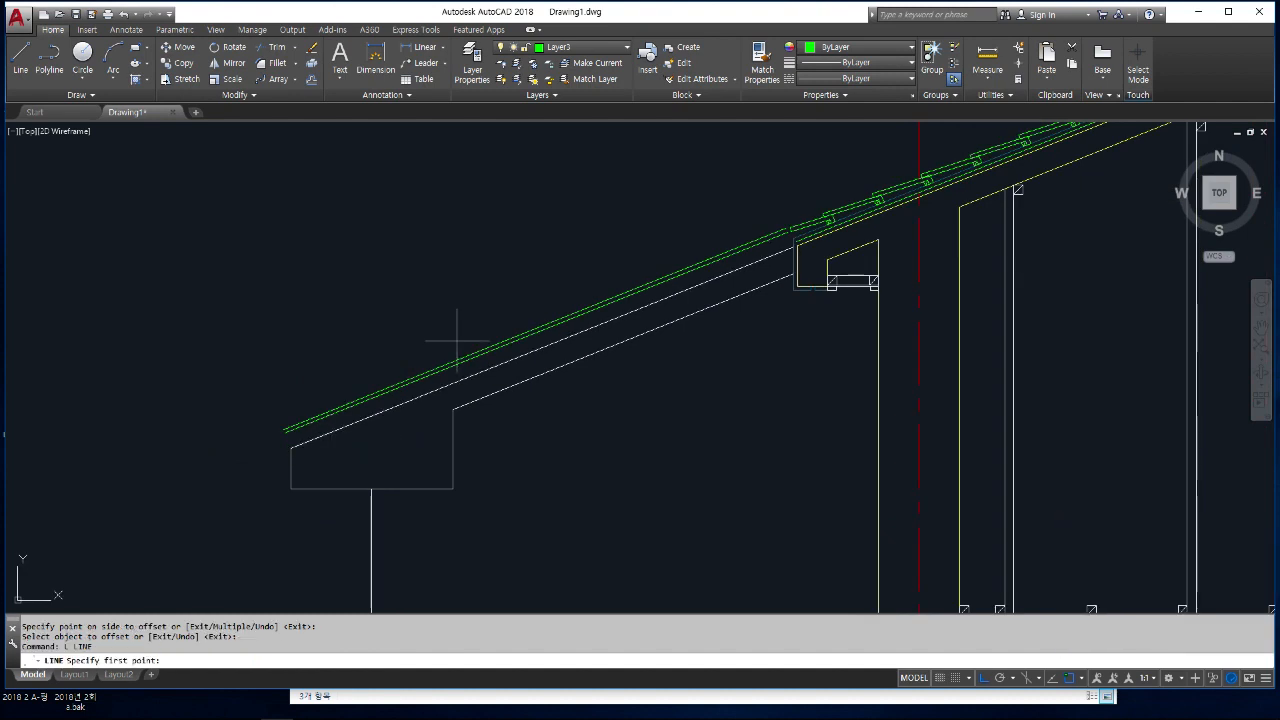
pyautogui.scroll(2, 457, 340)
pyautogui.click(455, 305)
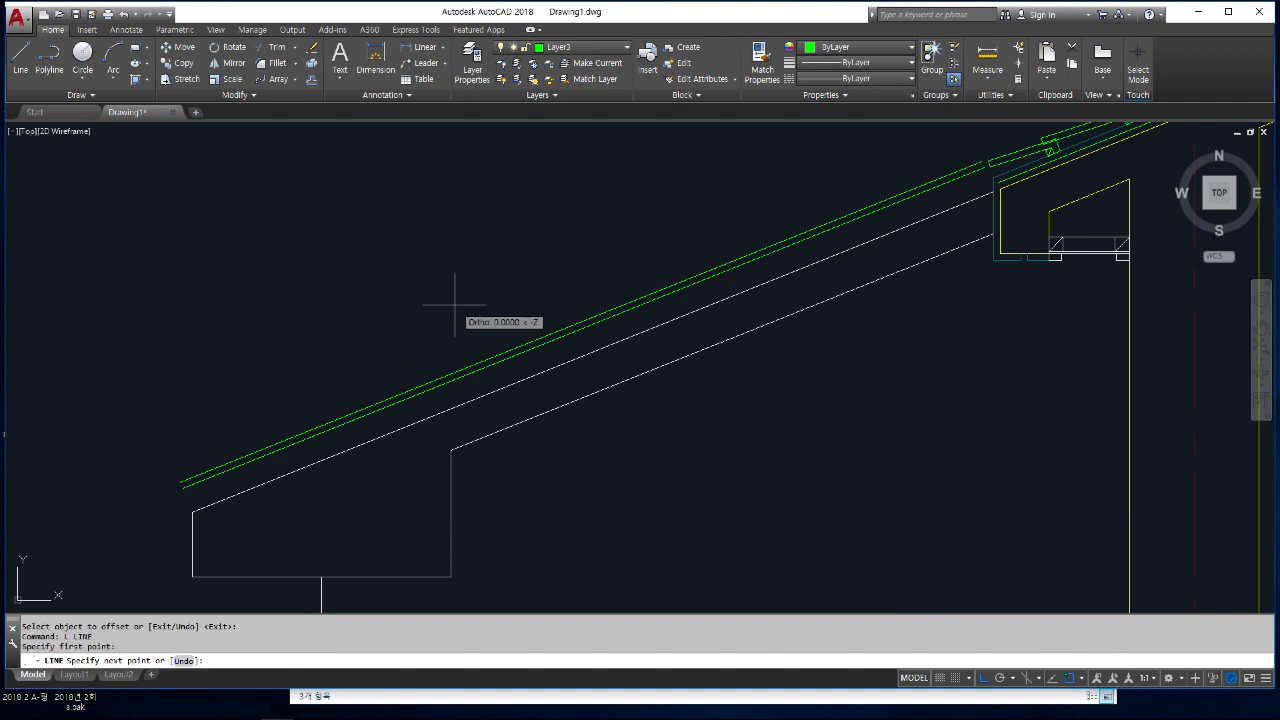
pyautogui.click(489, 392)
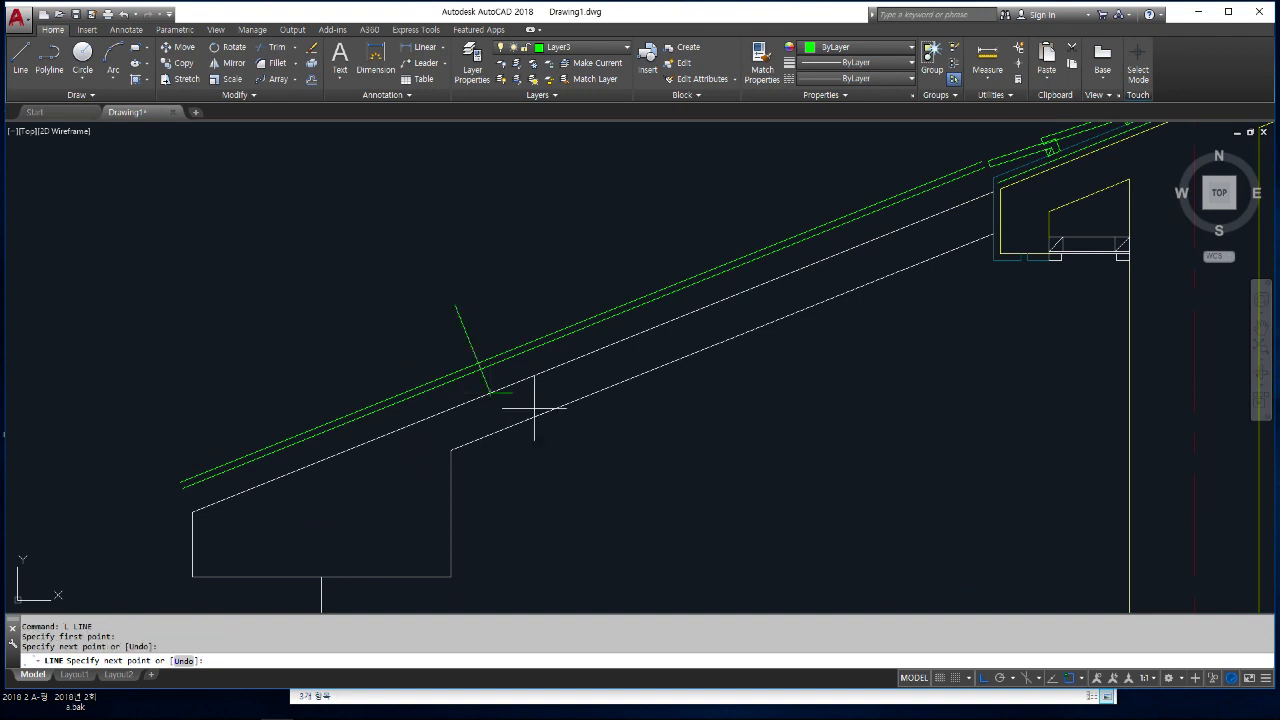
pyautogui.press('Return')
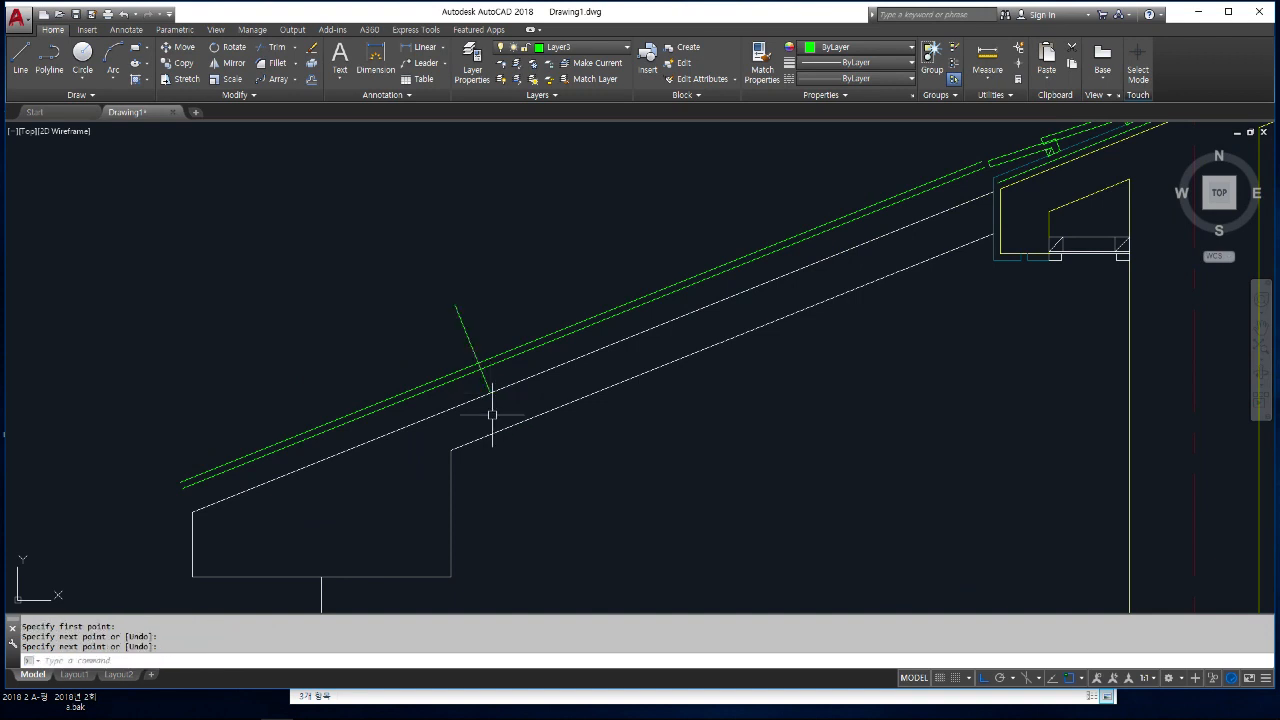
# - Offset the perpendicular guide line 300 up the slope to mark one tile length
pyautogui.press('Return')
pyautogui.write('30')
pyautogui.press('Return')
pyautogui.click(470, 335)
pyautogui.click(533, 293)
pyautogui.press('Return')
pyautogui.moveTo(710, 273)
pyautogui.mouseDown(button='middle')
pyautogui.moveTo(489, 431)
pyautogui.moveTo(387, 485)
pyautogui.mouseUp(button='middle')
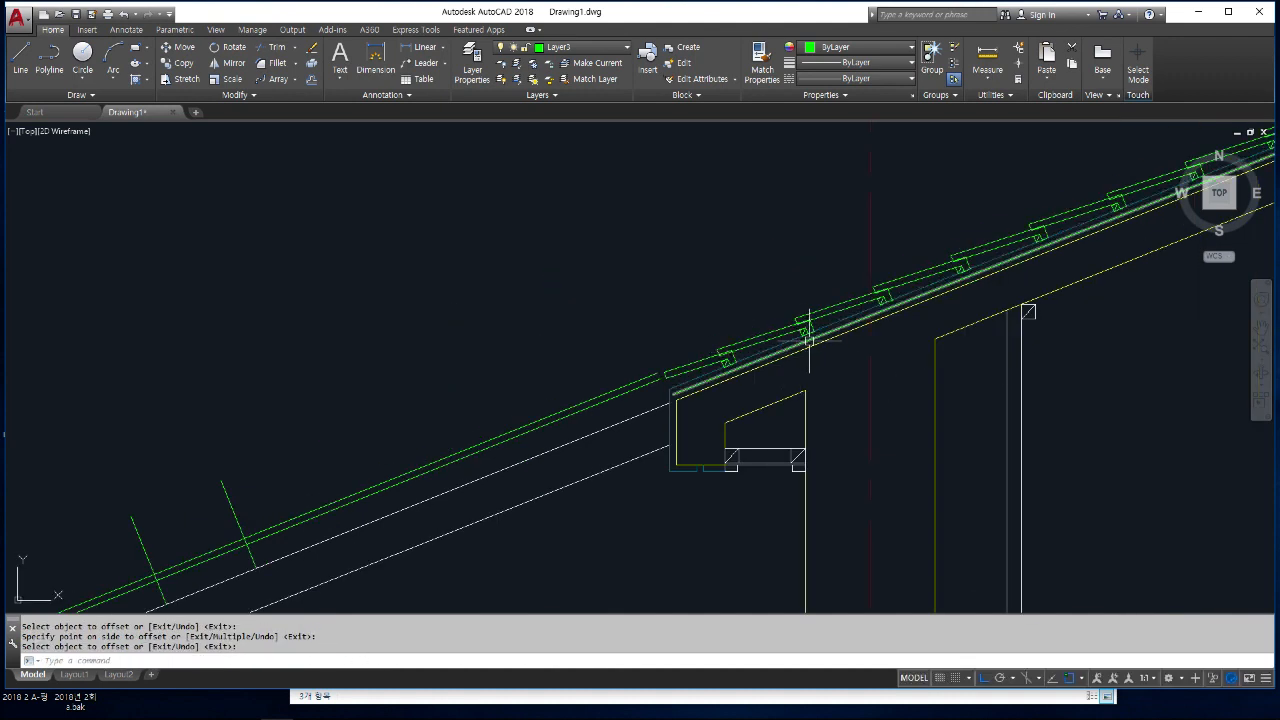
# - Draw a closed polyline tile between the guides, its top edge sloping from the 100 offset at the lower guide to the 80 offset at the upper guide
pyautogui.scroll(-4, 914, 298)
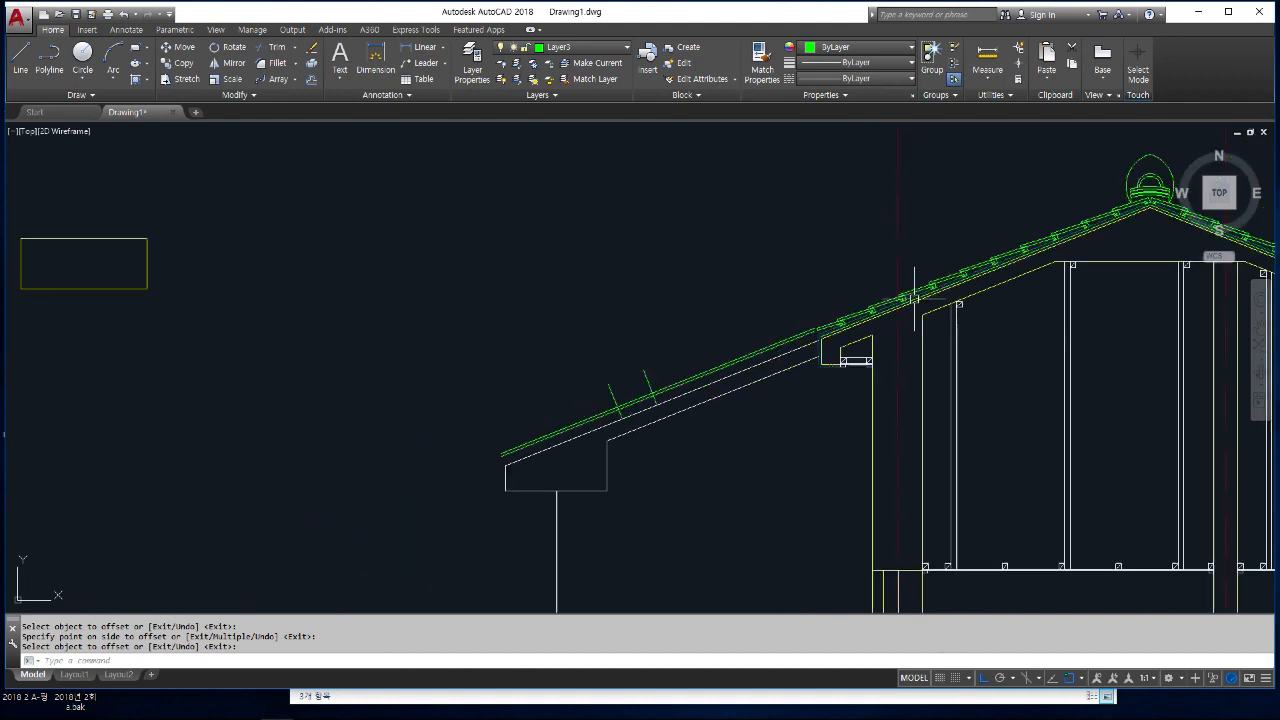
pyautogui.scroll(2, 589, 403)
pyautogui.scroll(4, 654, 400)
pyautogui.scroll(4, 606, 523)
pyautogui.scroll(-2, 631, 422)
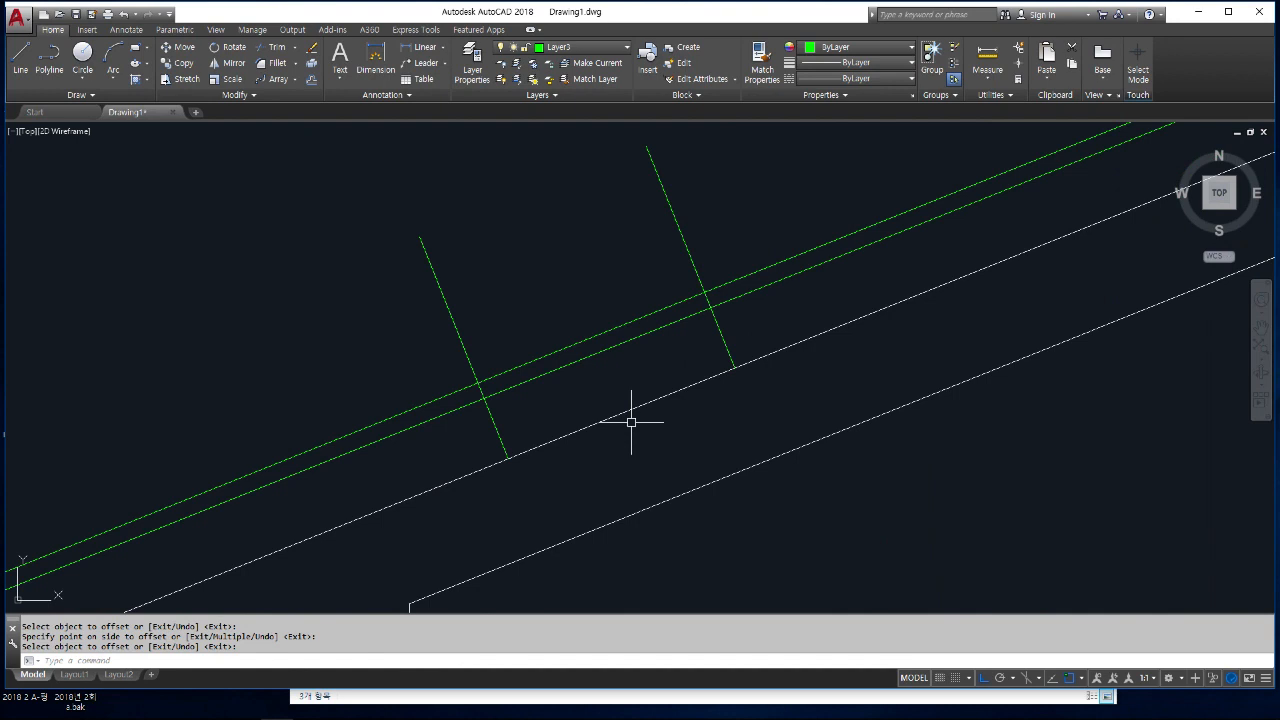
pyautogui.write('l')
pyautogui.press('Return')
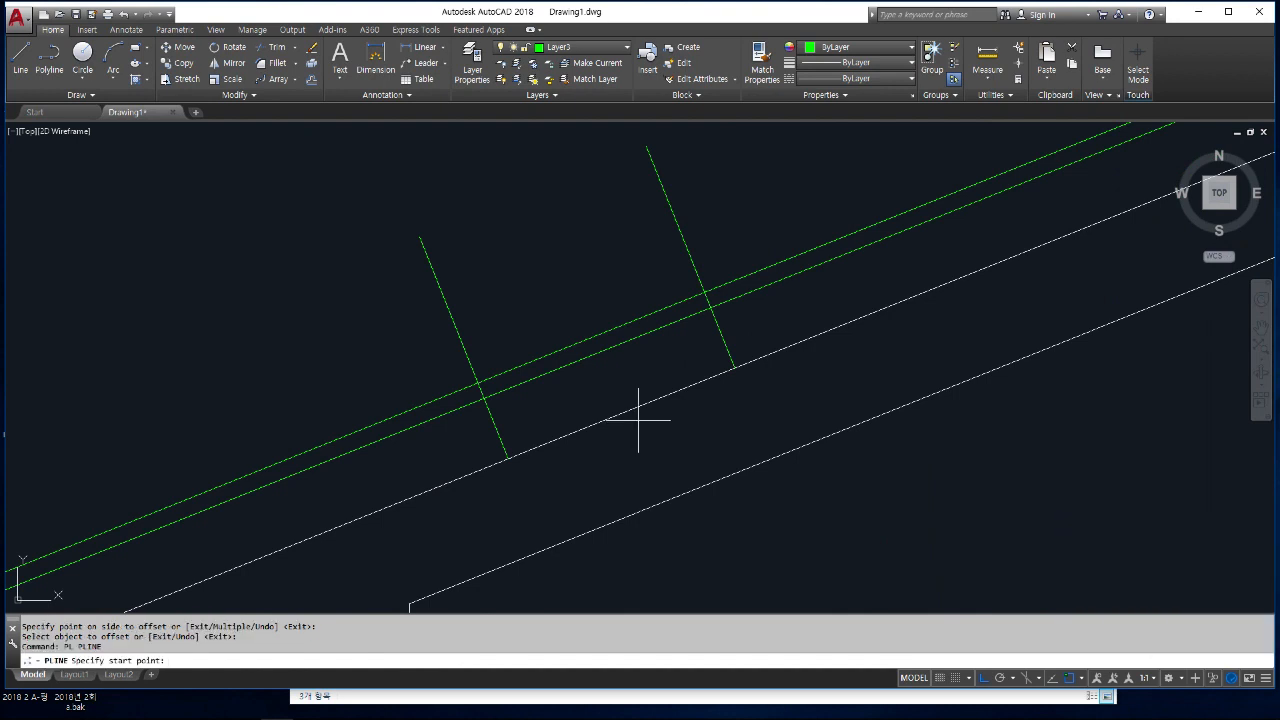
pyautogui.click(734, 368)
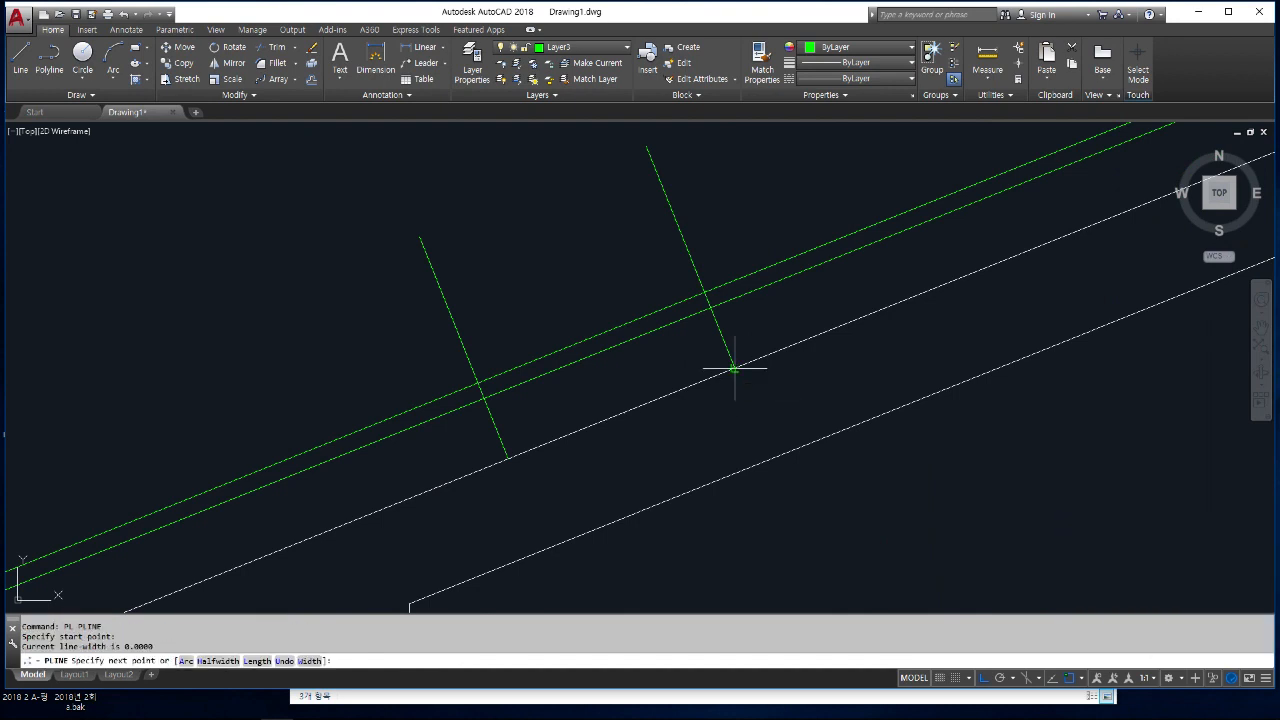
pyautogui.click(710, 308)
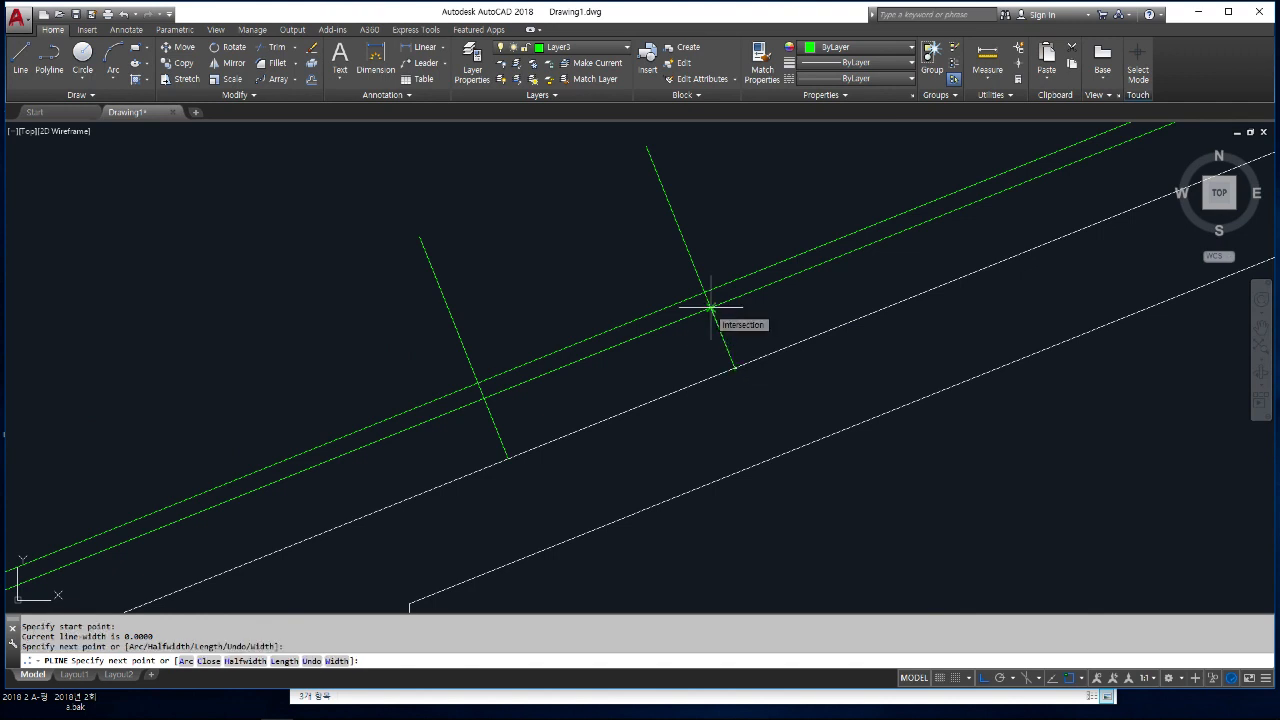
pyautogui.click(476, 383)
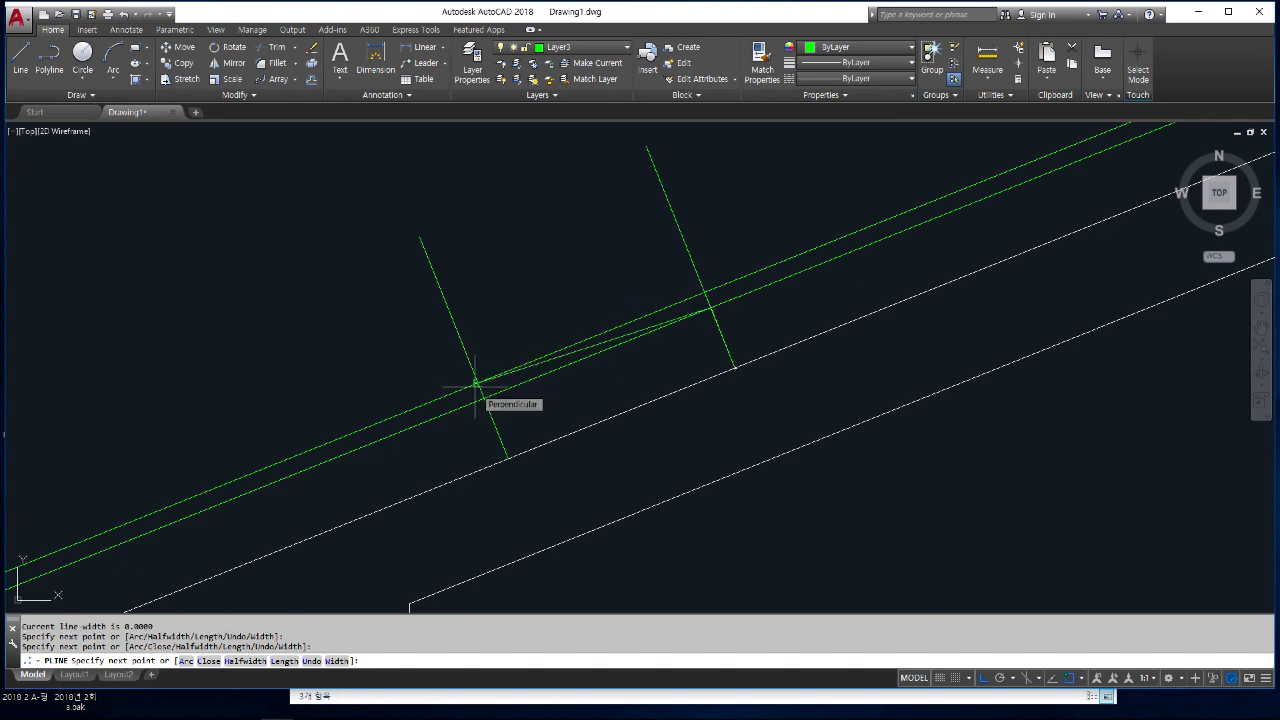
pyautogui.click(509, 458)
pyautogui.write('c')
pyautogui.press('Return')
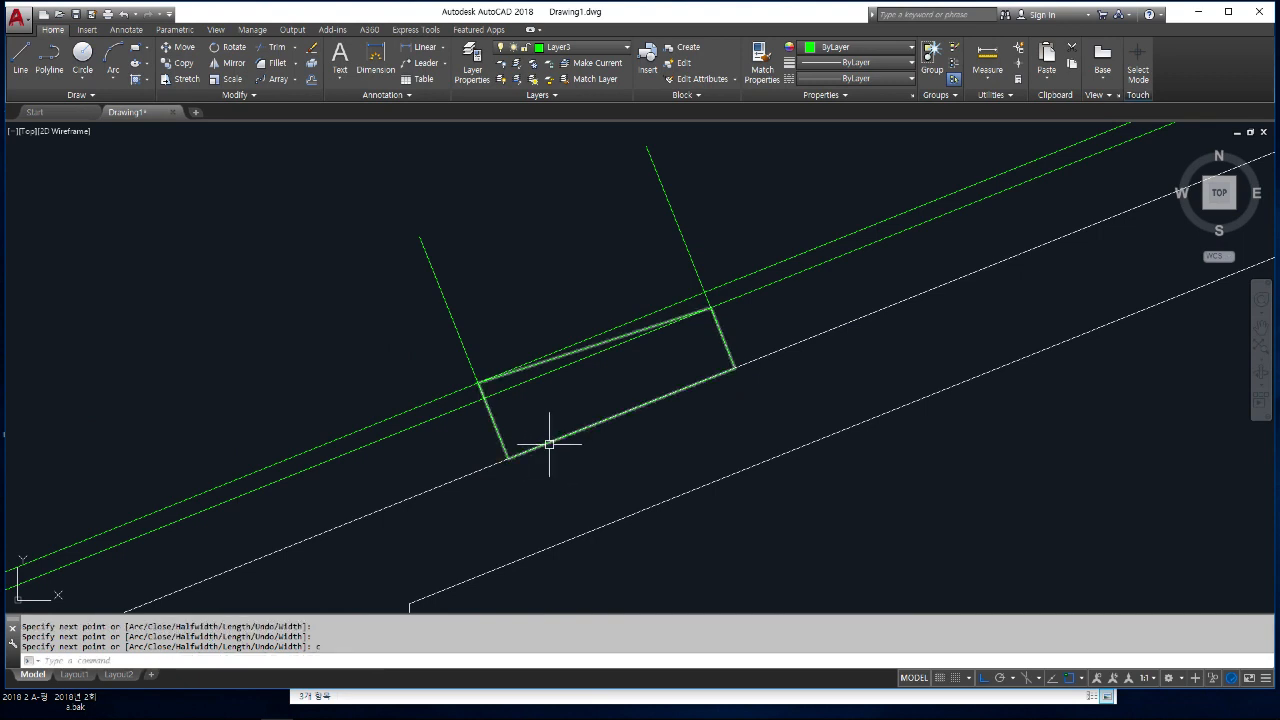
pyautogui.click(549, 443)
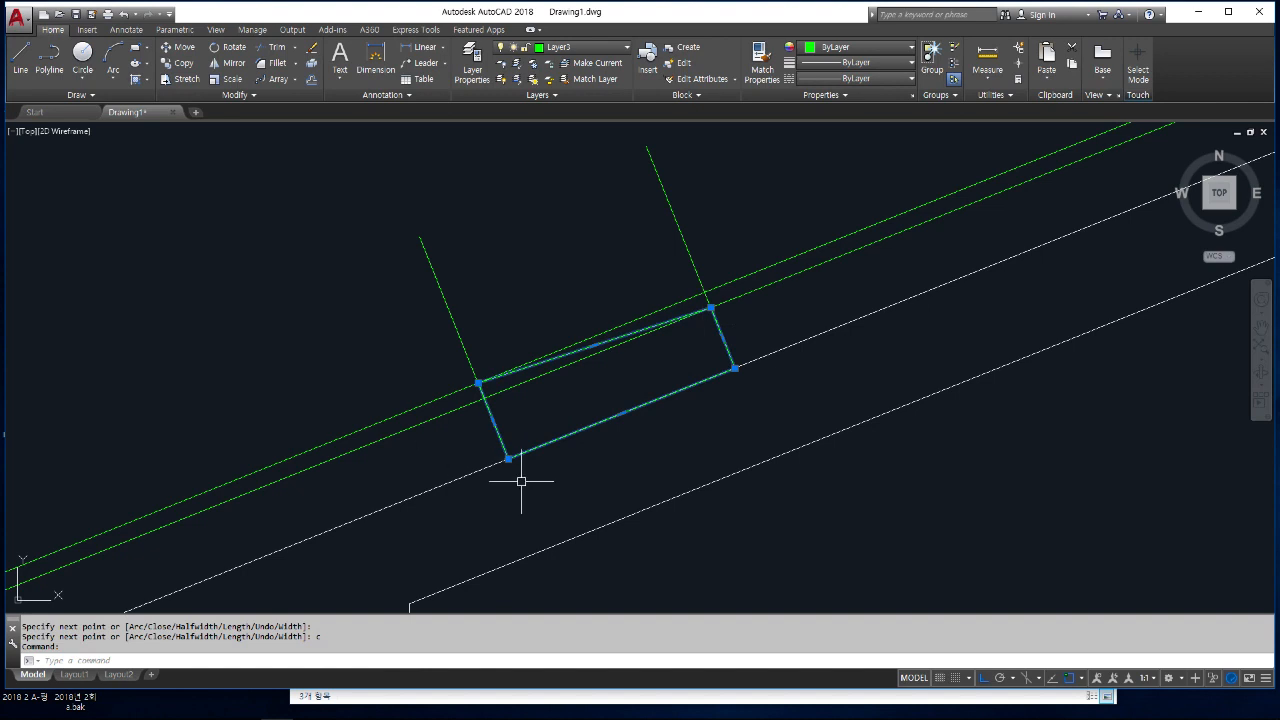
pyautogui.press('Escape')
pyautogui.press('Escape')
pyautogui.press('Escape')
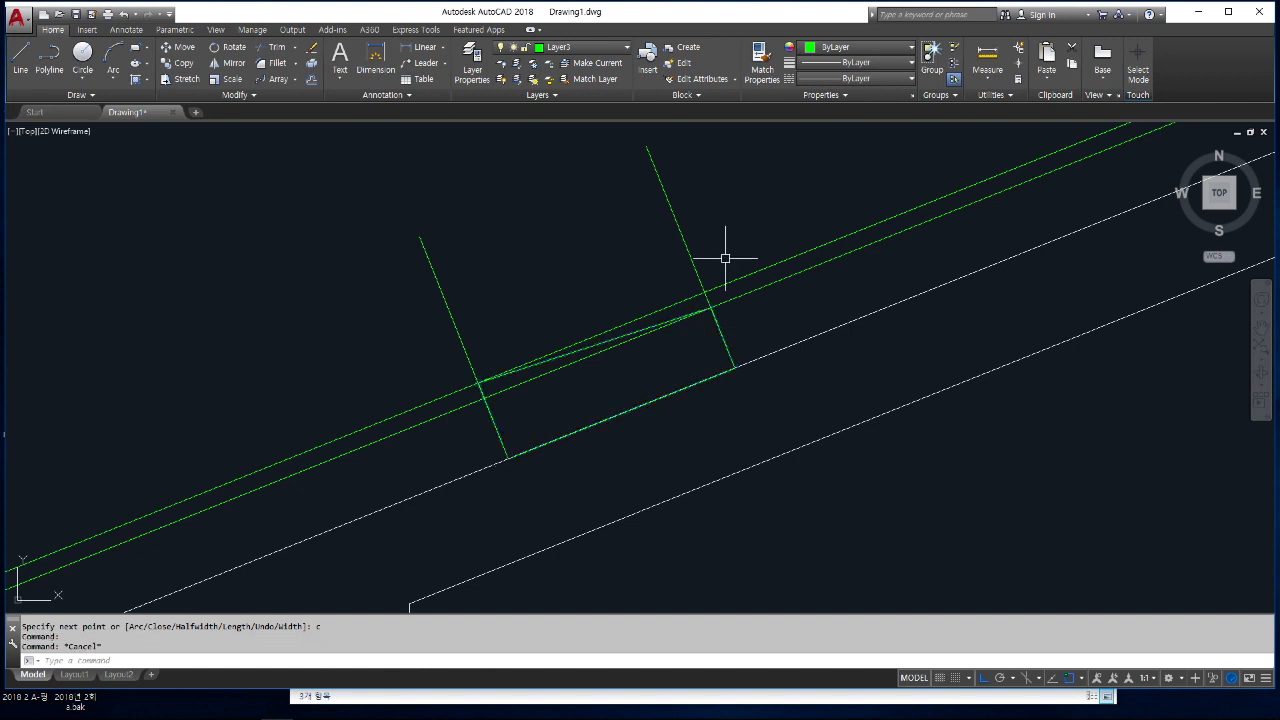
# - Erase the two green offset lines and both perpendicular guide lines around the tile outline
pyautogui.click(745, 292)
pyautogui.click(730, 240)
pyautogui.press('Delete')
pyautogui.click(720, 237)
pyautogui.click(634, 194)
pyautogui.press('Delete')
pyautogui.click(515, 304)
pyautogui.click(360, 259)
pyautogui.press('Delete')
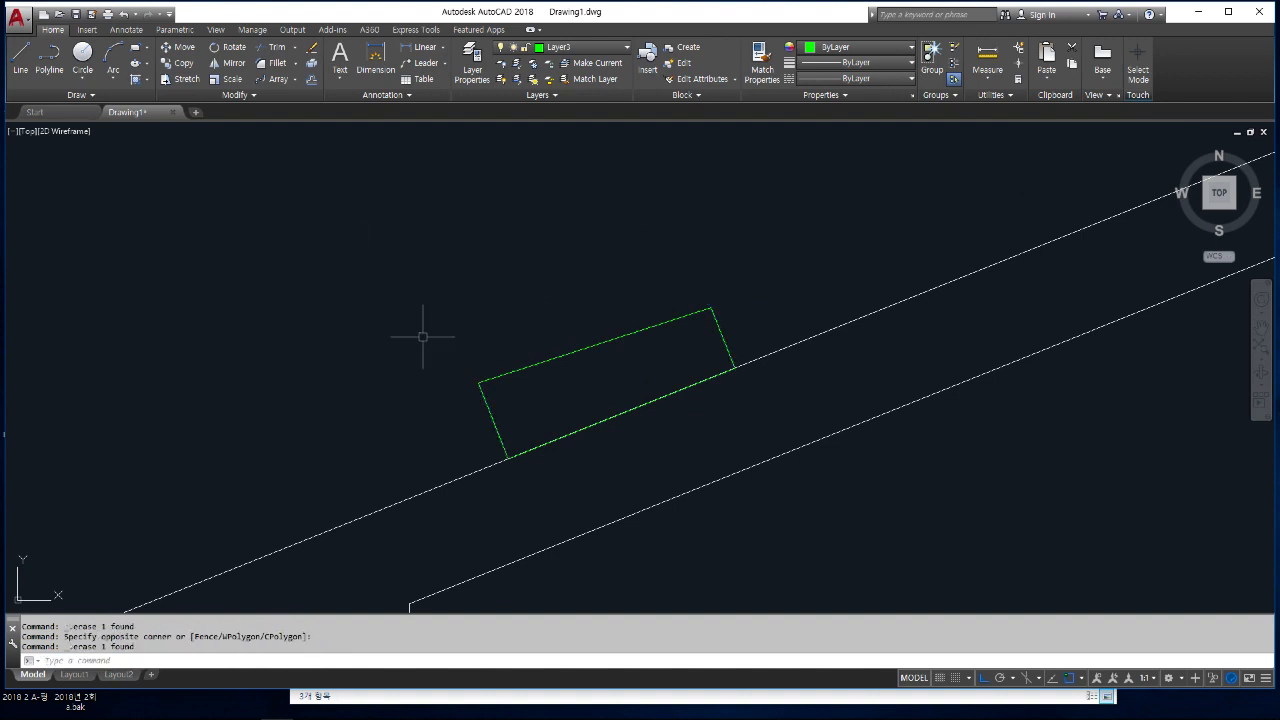
# - Move the tile by its upslope base corner to the upper end of the lower roof's top line, against the main eave
pyautogui.scroll(-5, 427, 368)
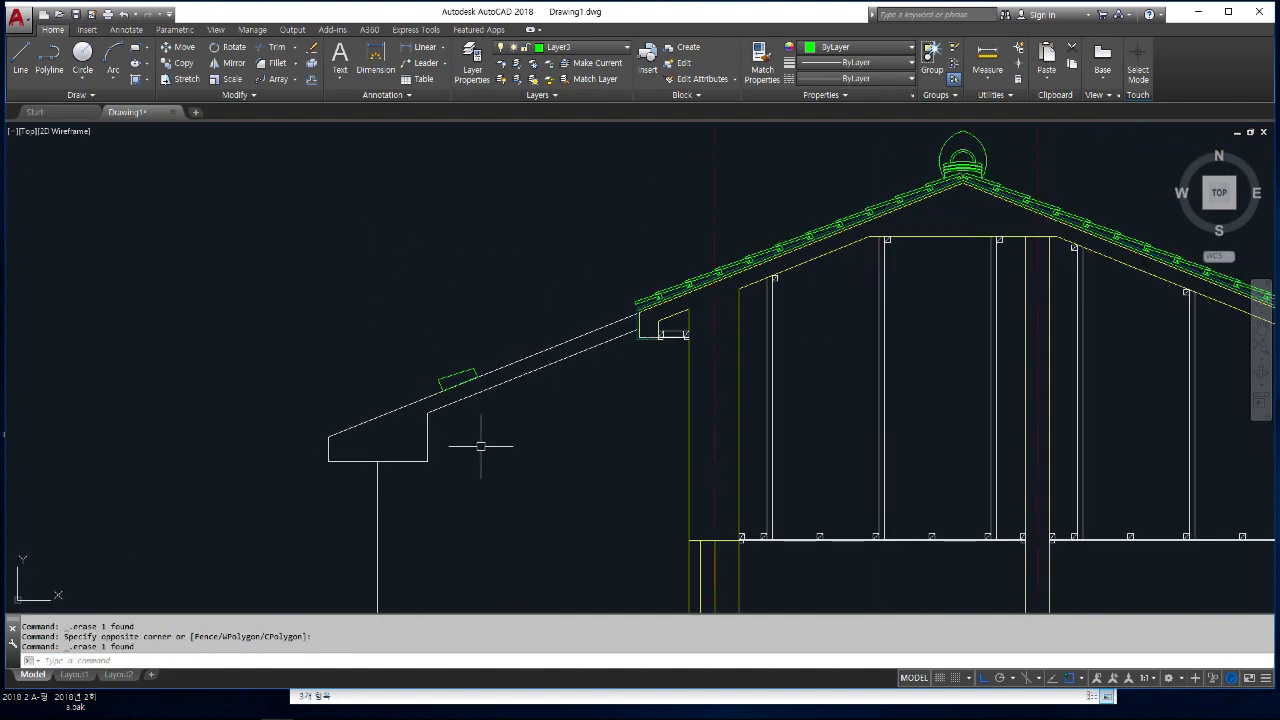
pyautogui.scroll(4, 357, 371)
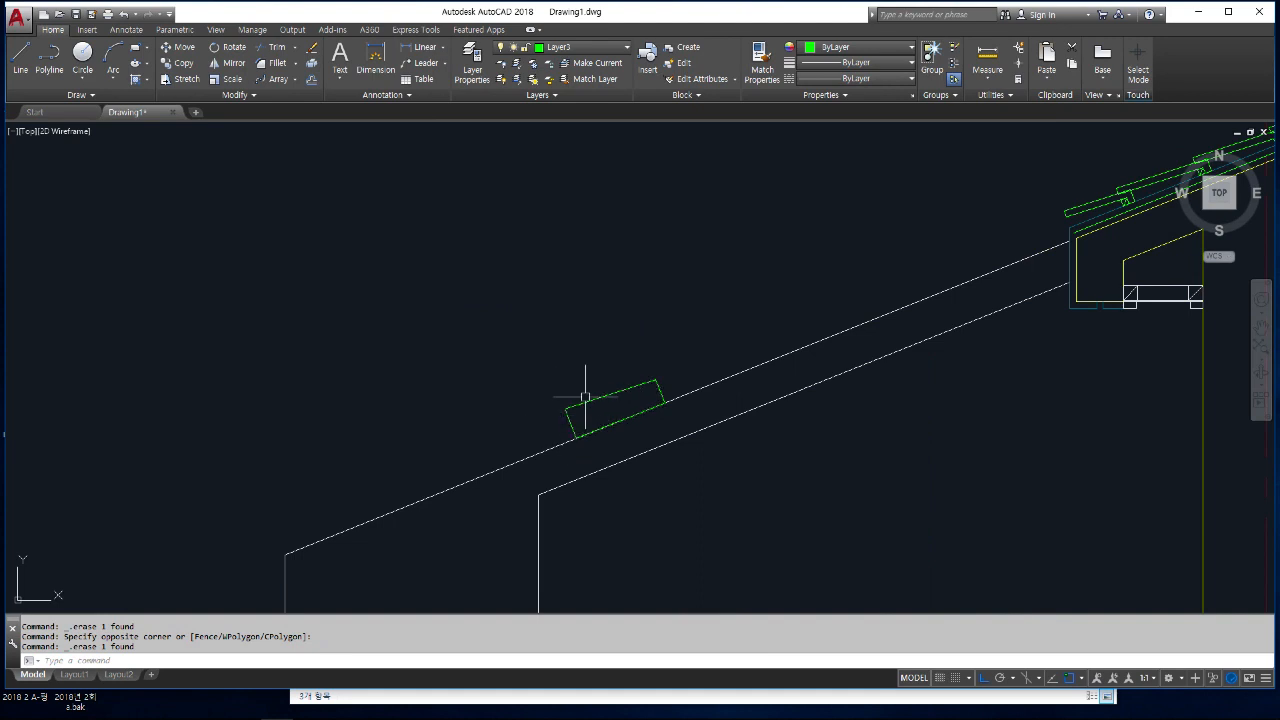
pyautogui.moveTo(555, 407); pyautogui.dragTo(461, 400, button='middle')
pyautogui.press('Escape')
pyautogui.write('m')
pyautogui.press('Return')
pyautogui.click(534, 382)
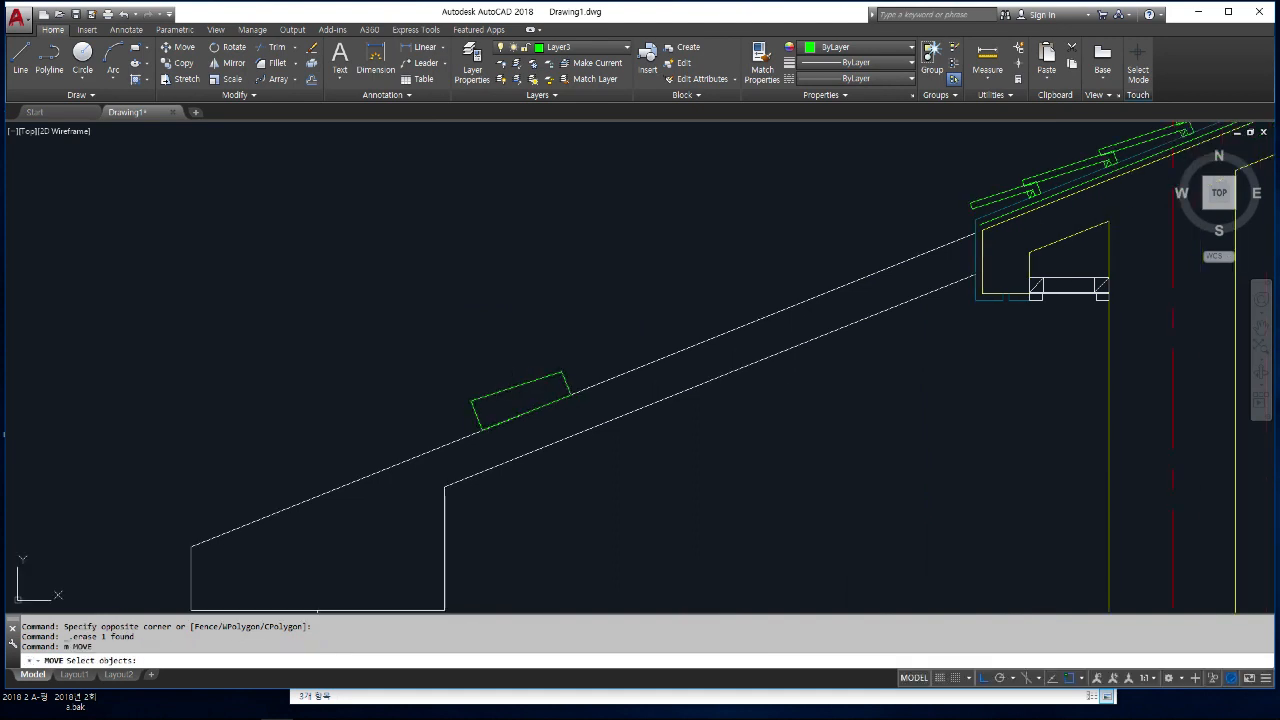
pyautogui.press('Return')
pyautogui.click(569, 393)
pyautogui.scroll(3, 986, 277)
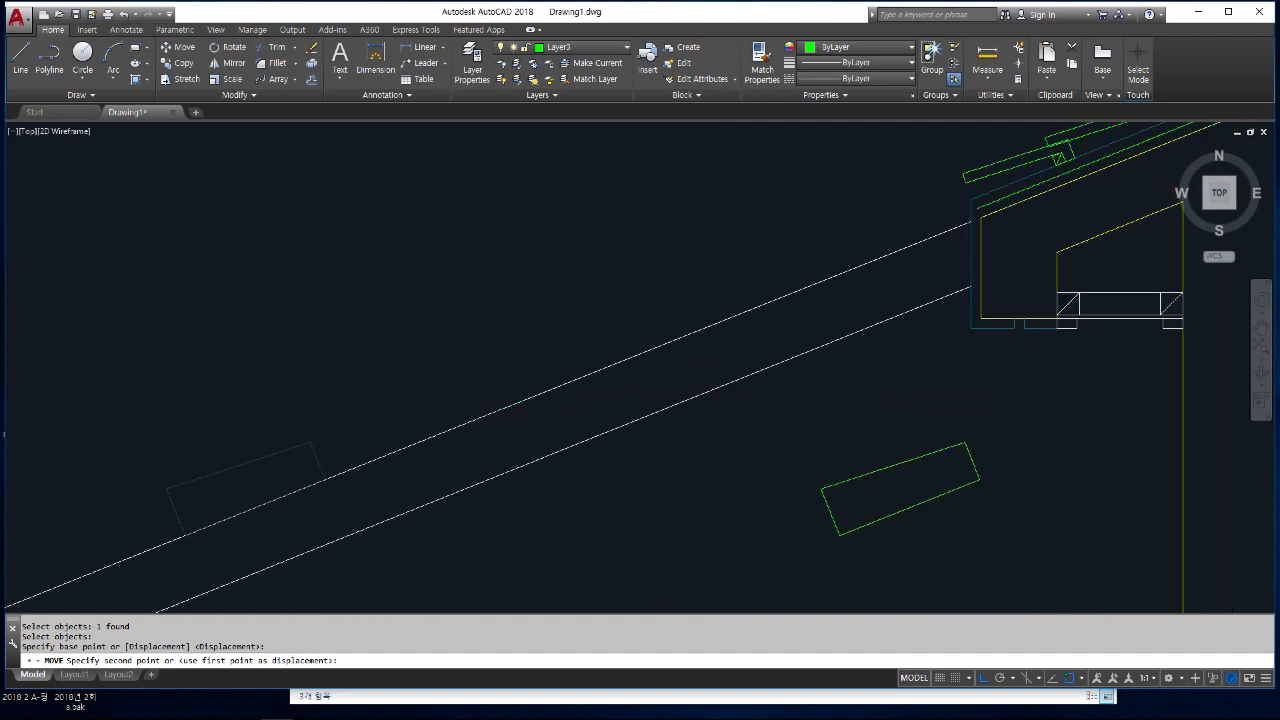
pyautogui.click(966, 199)
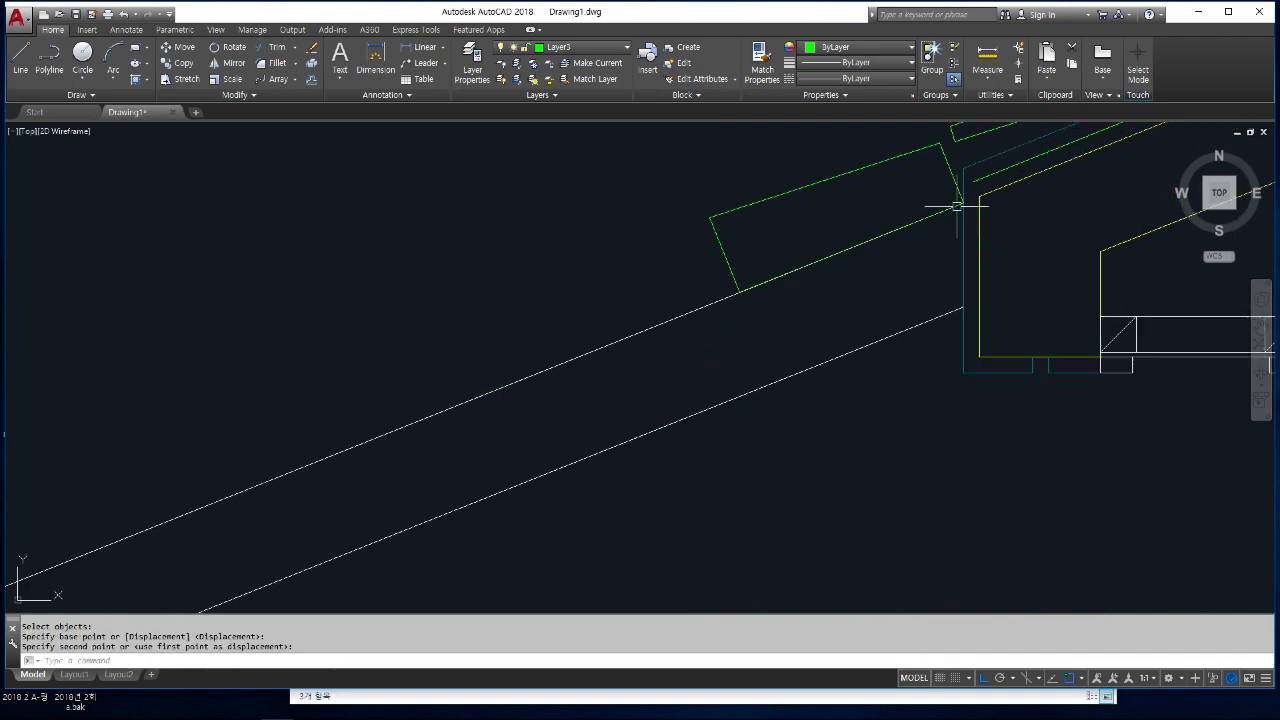
# - Move the tile by its downslope base corner to the lower end of the lower roof's top line
pyautogui.scroll(-3, 810, 347)
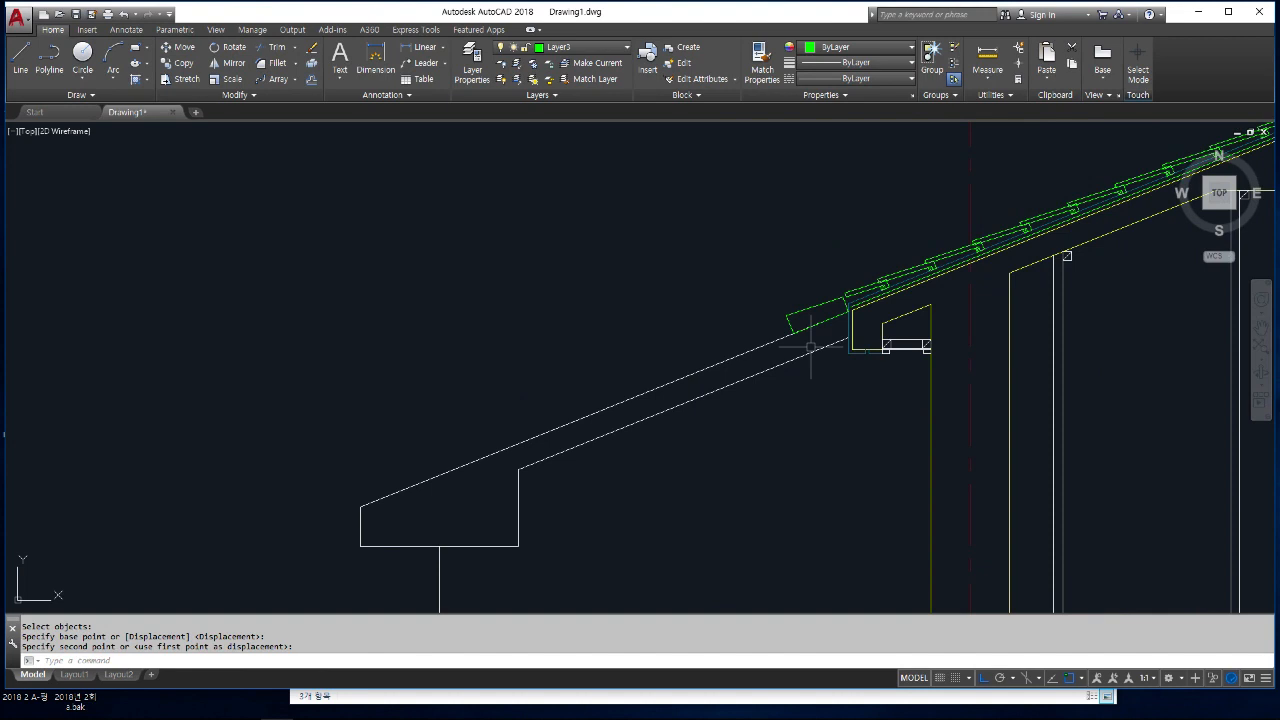
pyautogui.write('m')
pyautogui.press('Return')
pyautogui.click(803, 326)
pyautogui.press('Return')
pyautogui.click(795, 335)
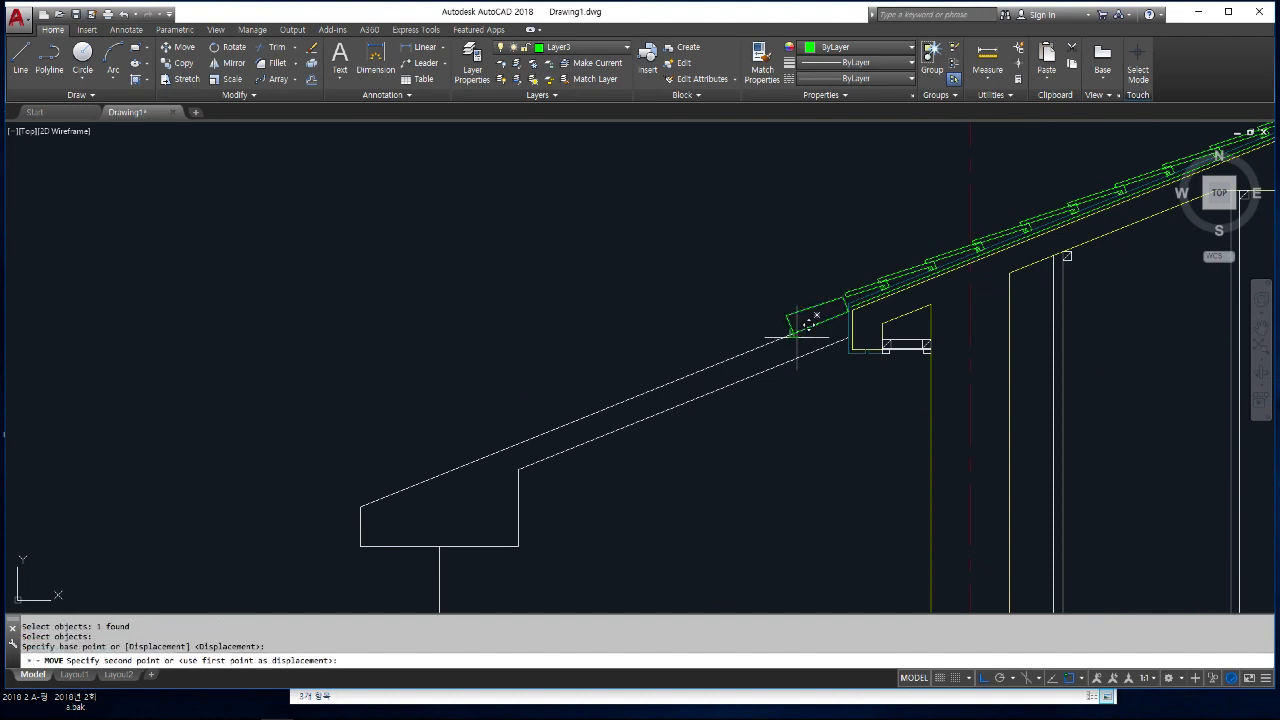
pyautogui.click(382, 494)
pyautogui.scroll(3, 343, 518)
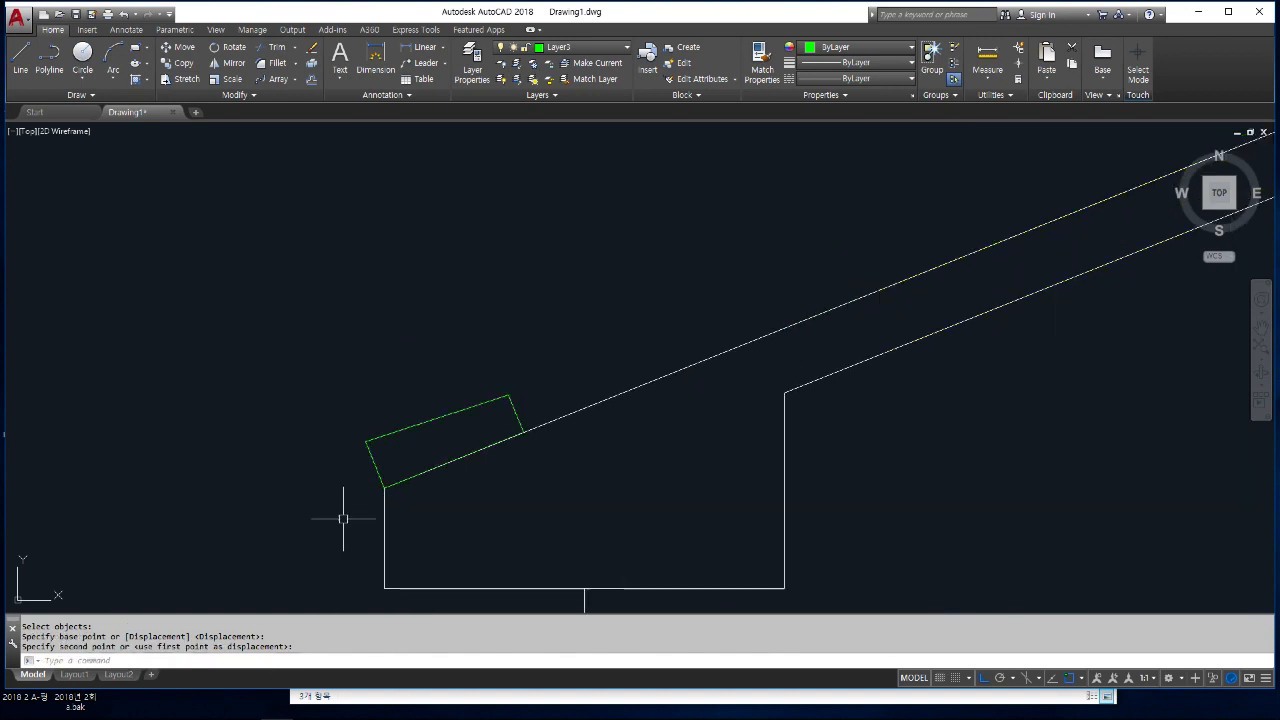
# - Create a path array of the tile along the lower roof's upper sloped line with an item spacing of 300
pyautogui.scroll(-6, 338, 515)
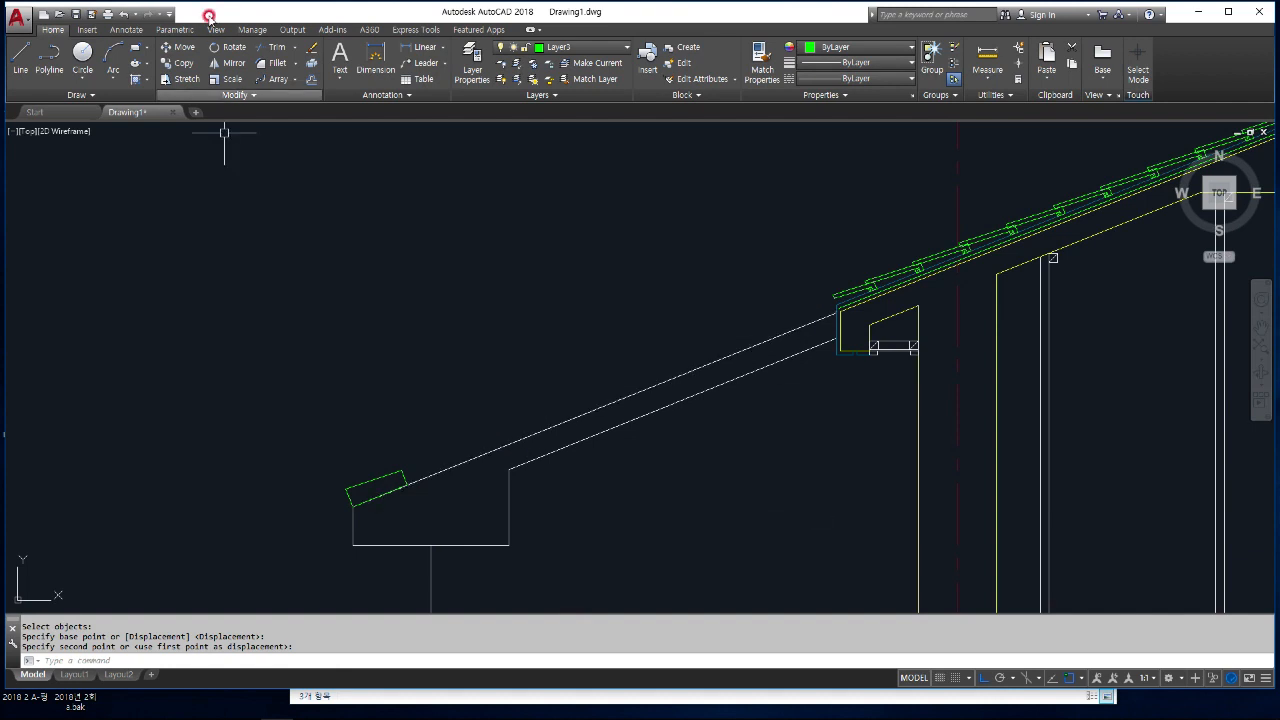
pyautogui.click(295, 81)
pyautogui.click(273, 129)
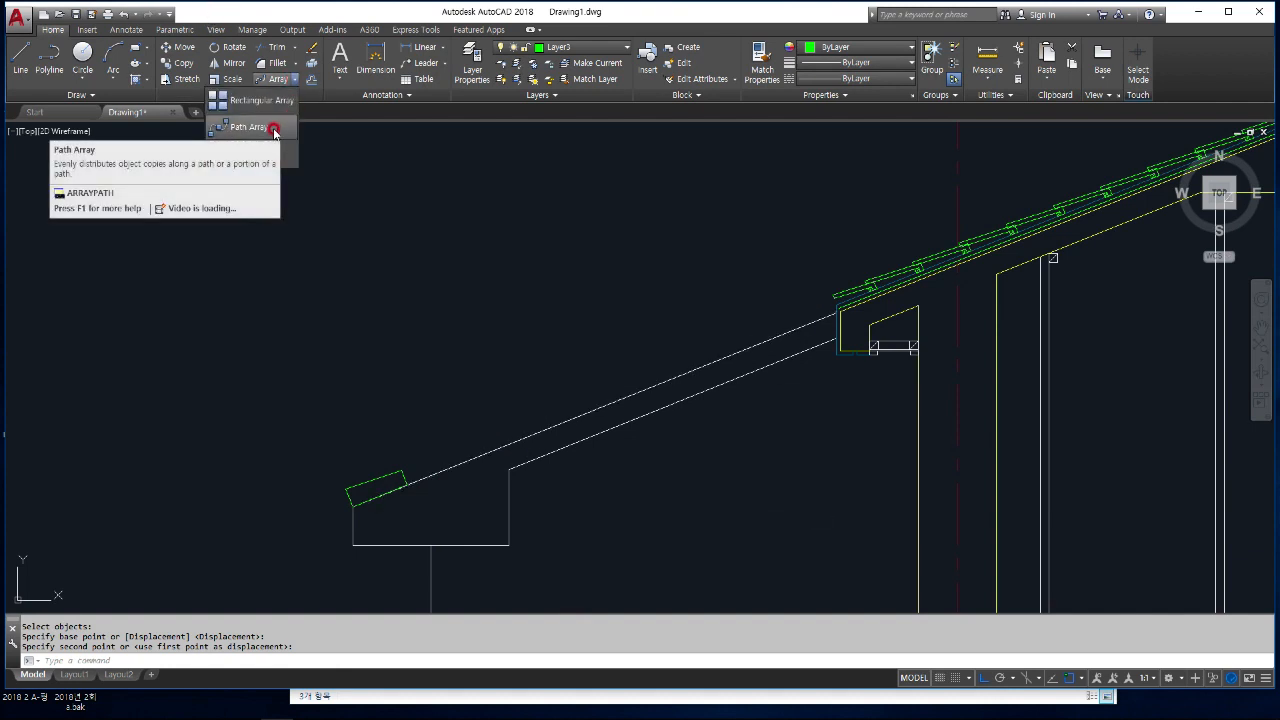
pyautogui.click(274, 130)
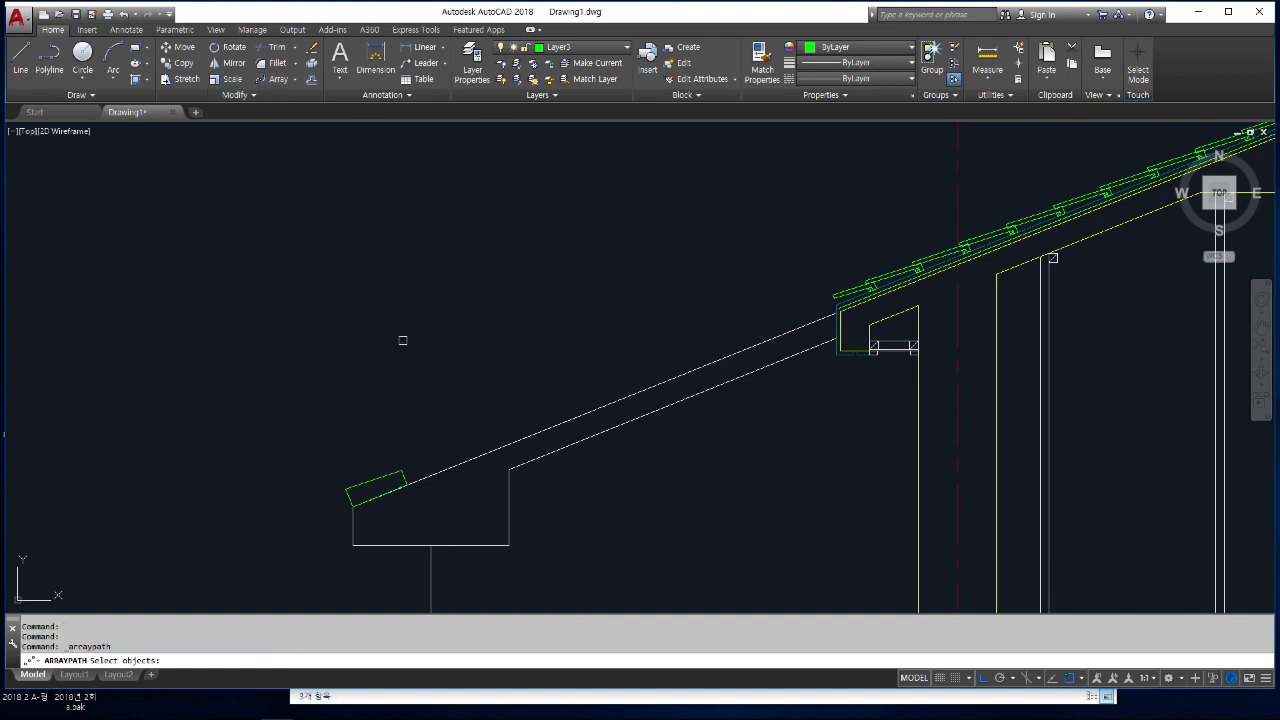
pyautogui.scroll(4, 434, 557)
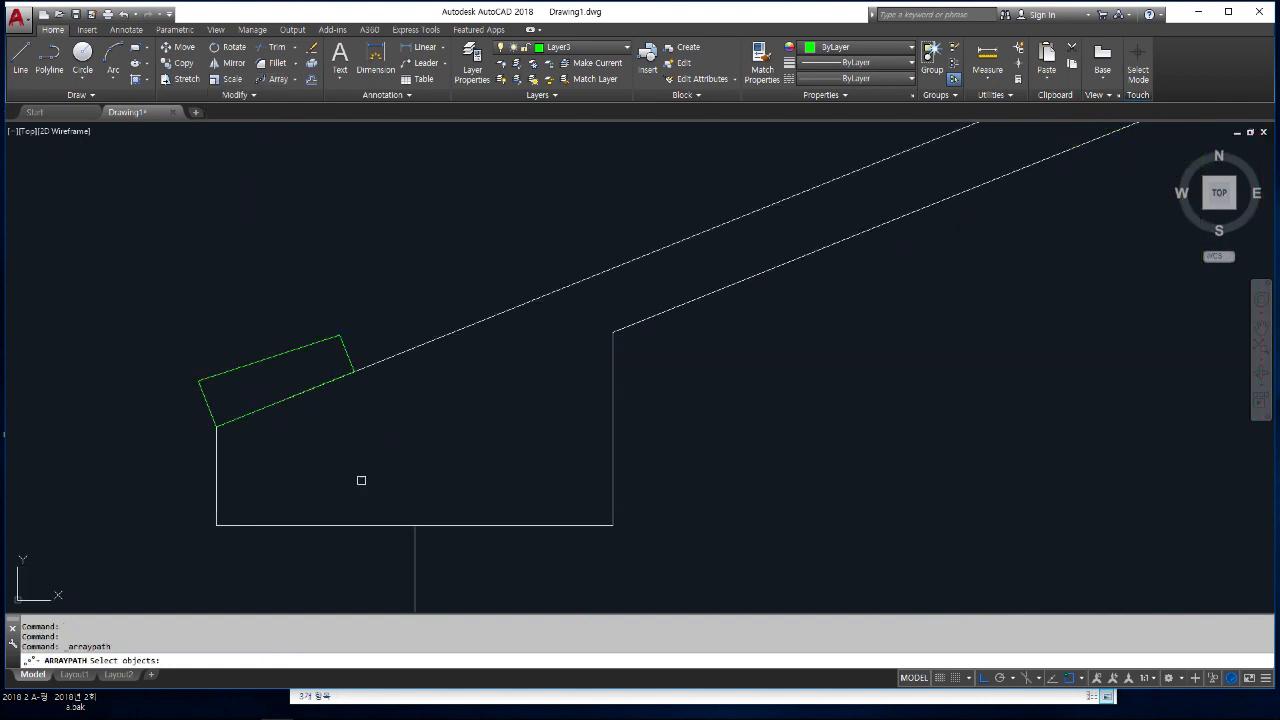
pyautogui.click(315, 341)
pyautogui.scroll(-4, 318, 433)
pyautogui.press('Return')
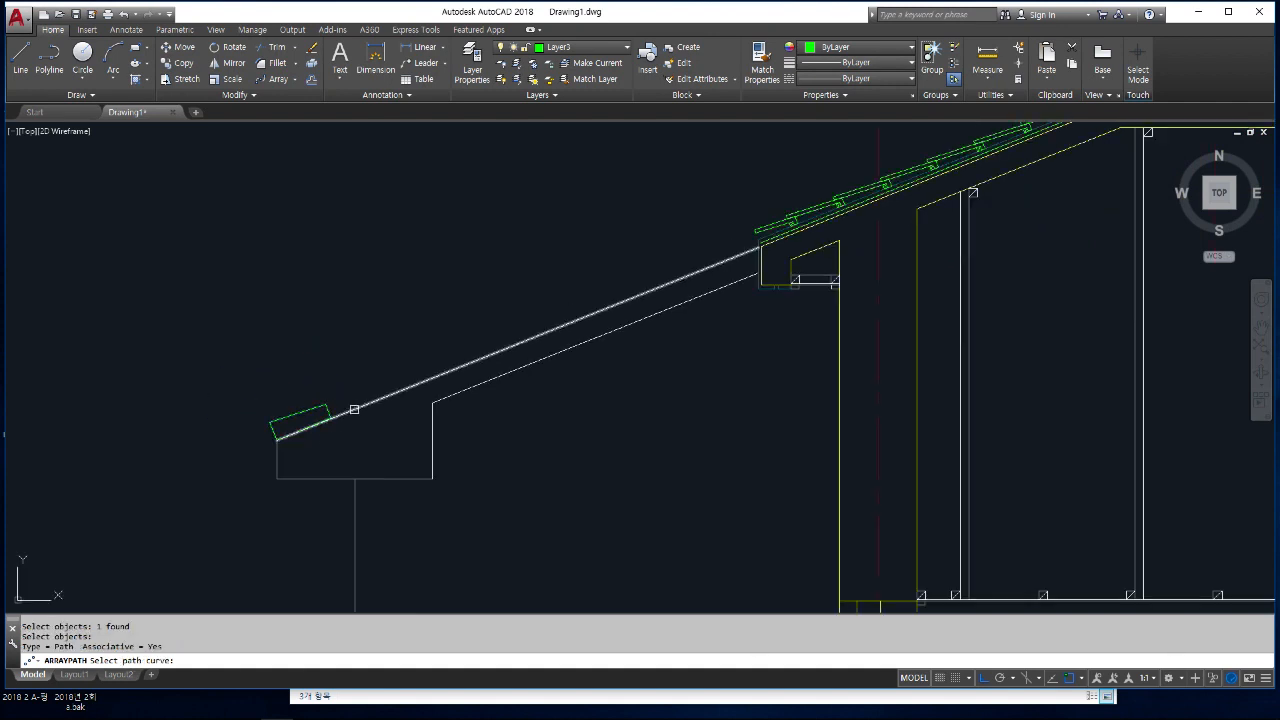
pyautogui.click(354, 409)
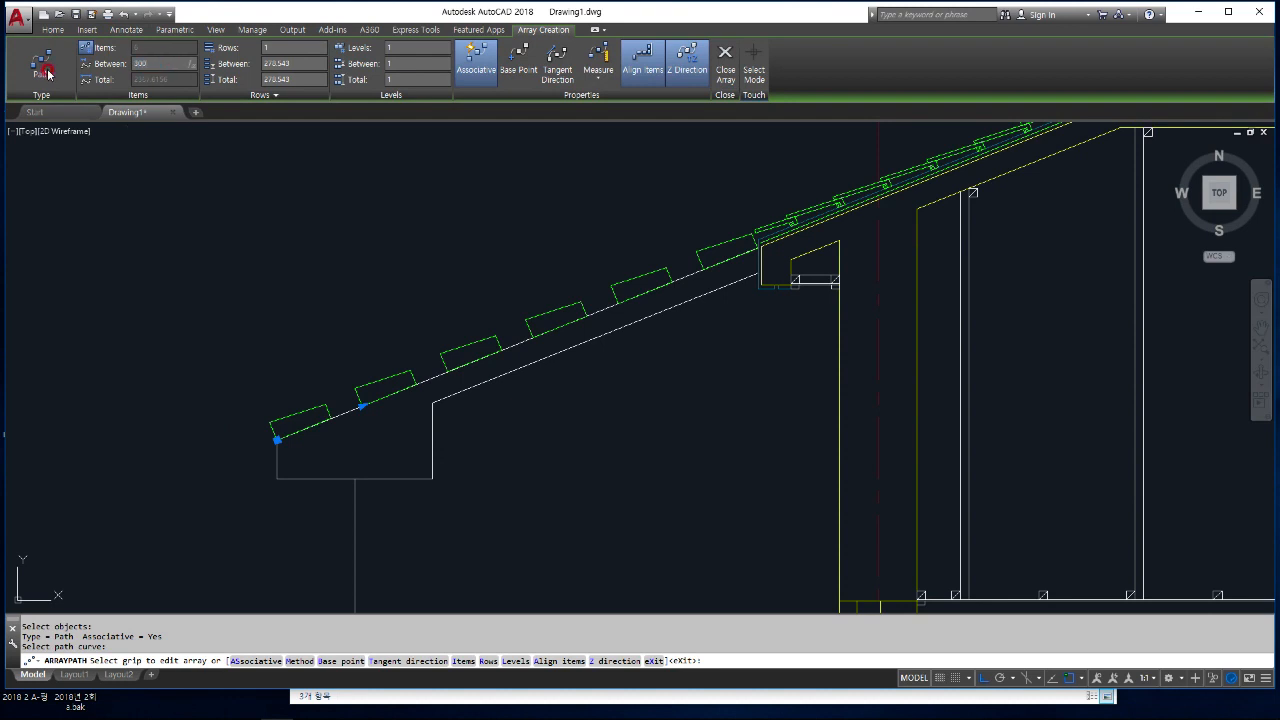
pyautogui.press('Return')
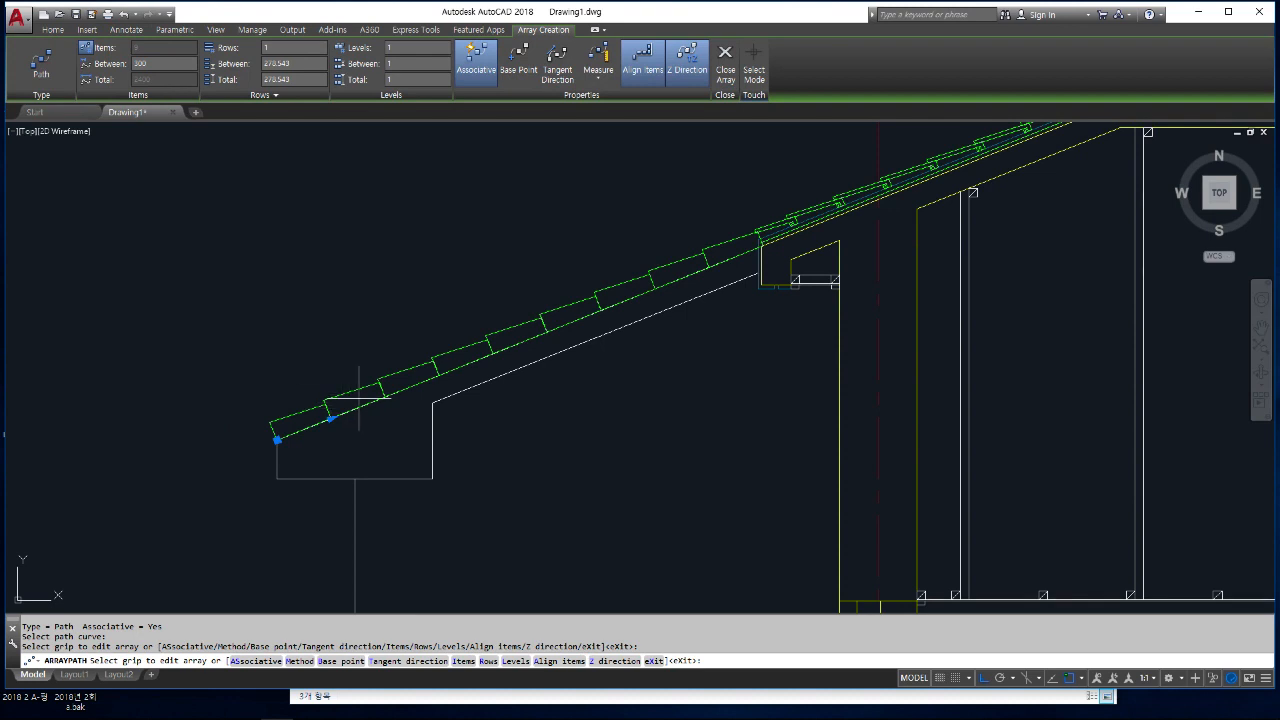
pyautogui.press('Return')
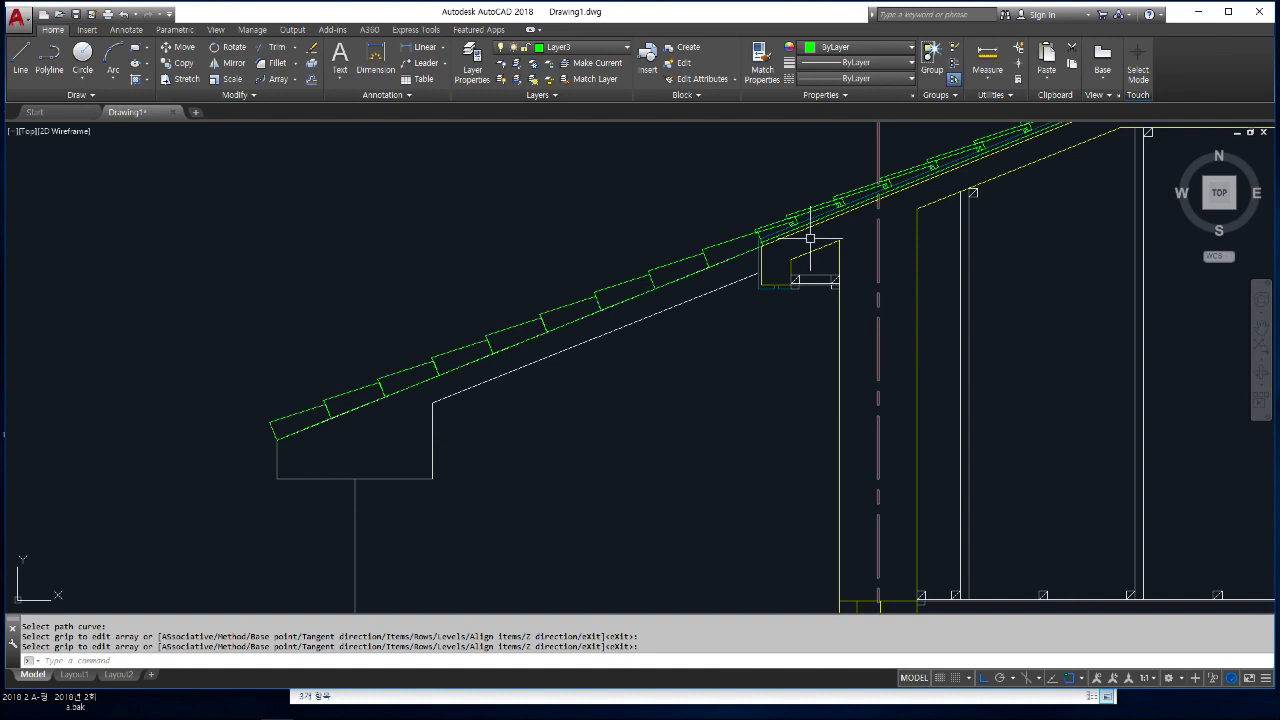
# - Explode the path array of tiles along the lower roof into separate objects
pyautogui.scroll(2, 810, 239)
pyautogui.write('x')
pyautogui.press('Return')
pyautogui.click(682, 240)
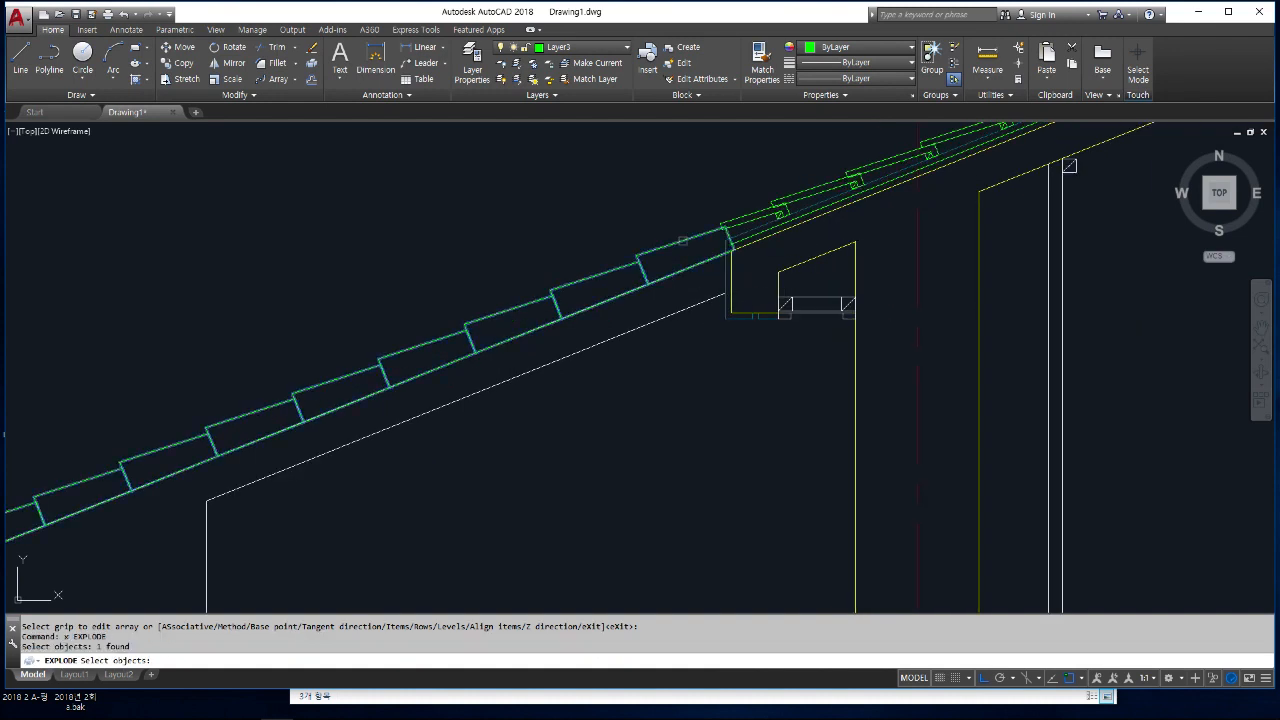
pyautogui.press('Return')
# - Try to trim away the uppermost lower-roof tile's lines where they run into the main eave
pyautogui.scroll(1, 686, 225)
pyautogui.write('tr')
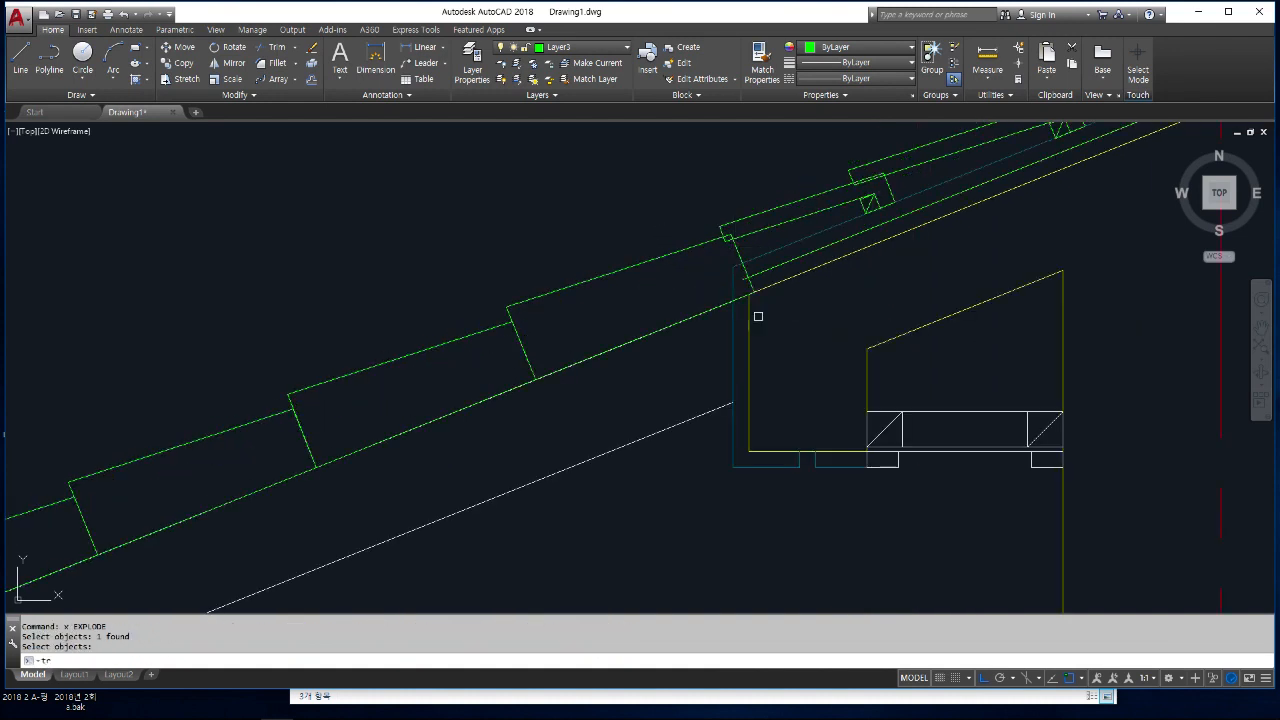
pyautogui.press('Return')
pyautogui.press('Return')
pyautogui.scroll(3, 740, 298)
pyautogui.click(762, 273)
pyautogui.click(760, 263)
pyautogui.click(752, 237)
pyautogui.click(726, 157)
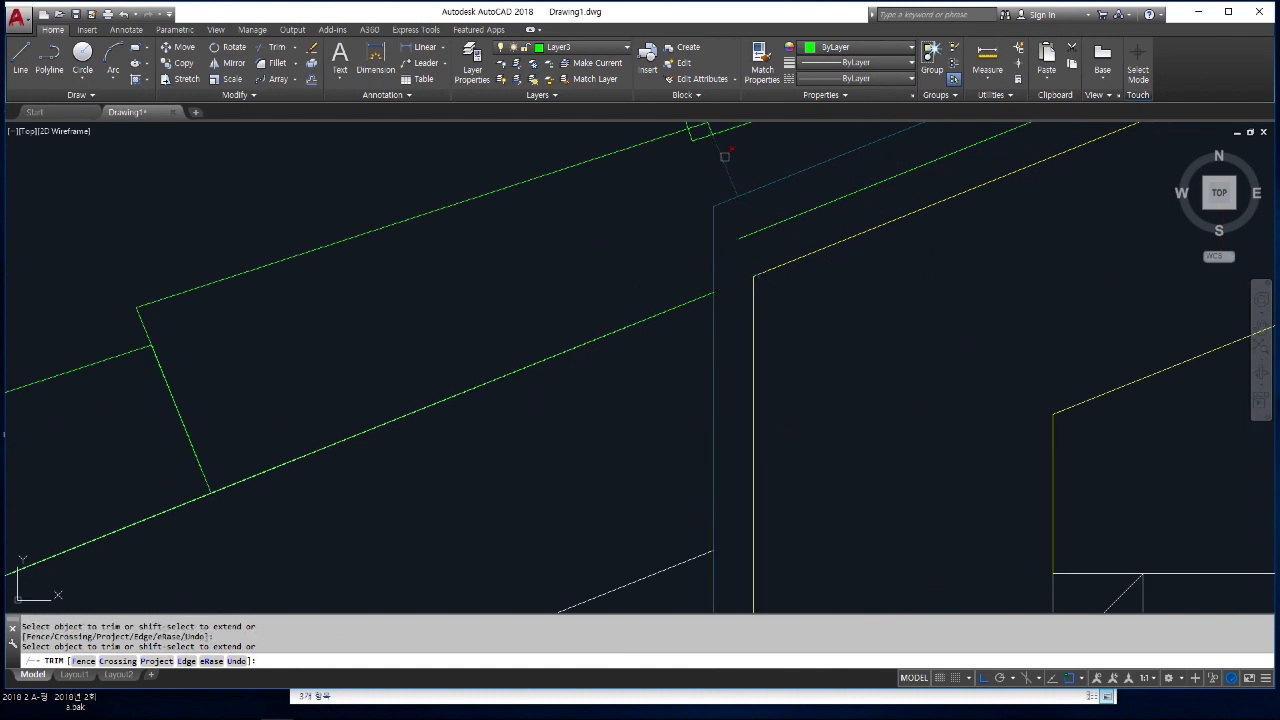
pyautogui.scroll(4, 751, 247)
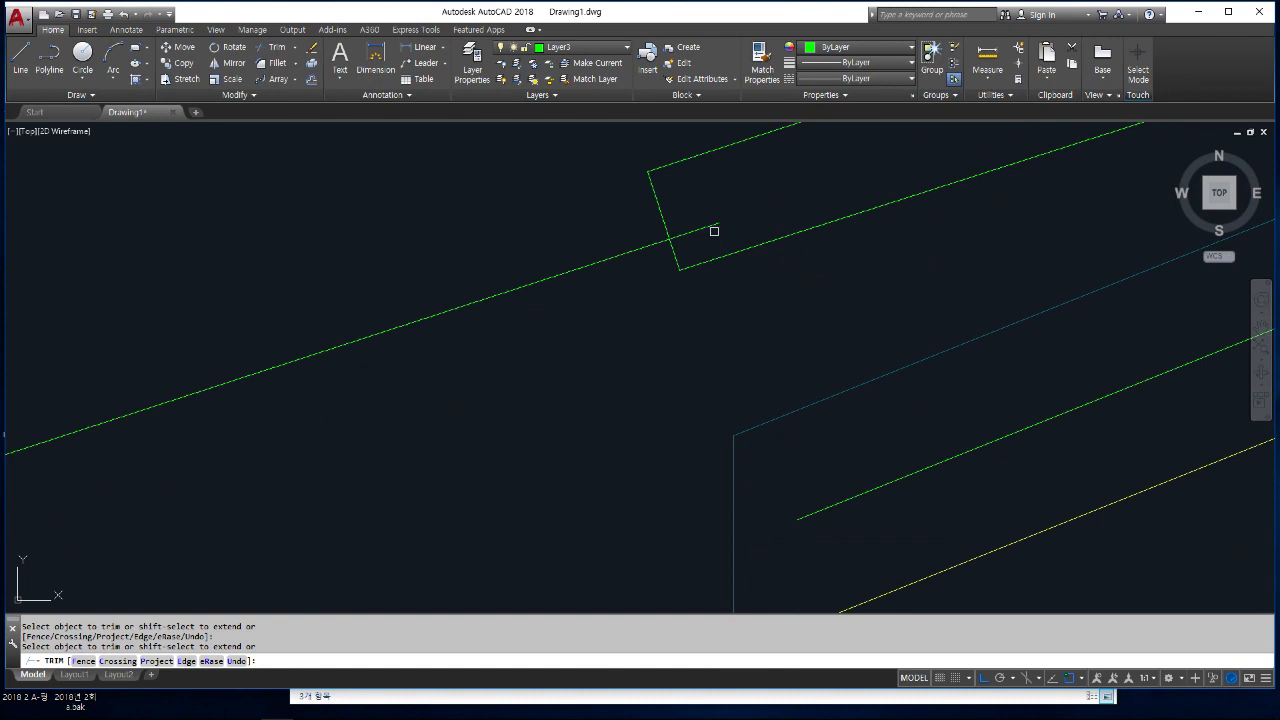
pyautogui.scroll(-4, 814, 316)
pyautogui.press('Return')
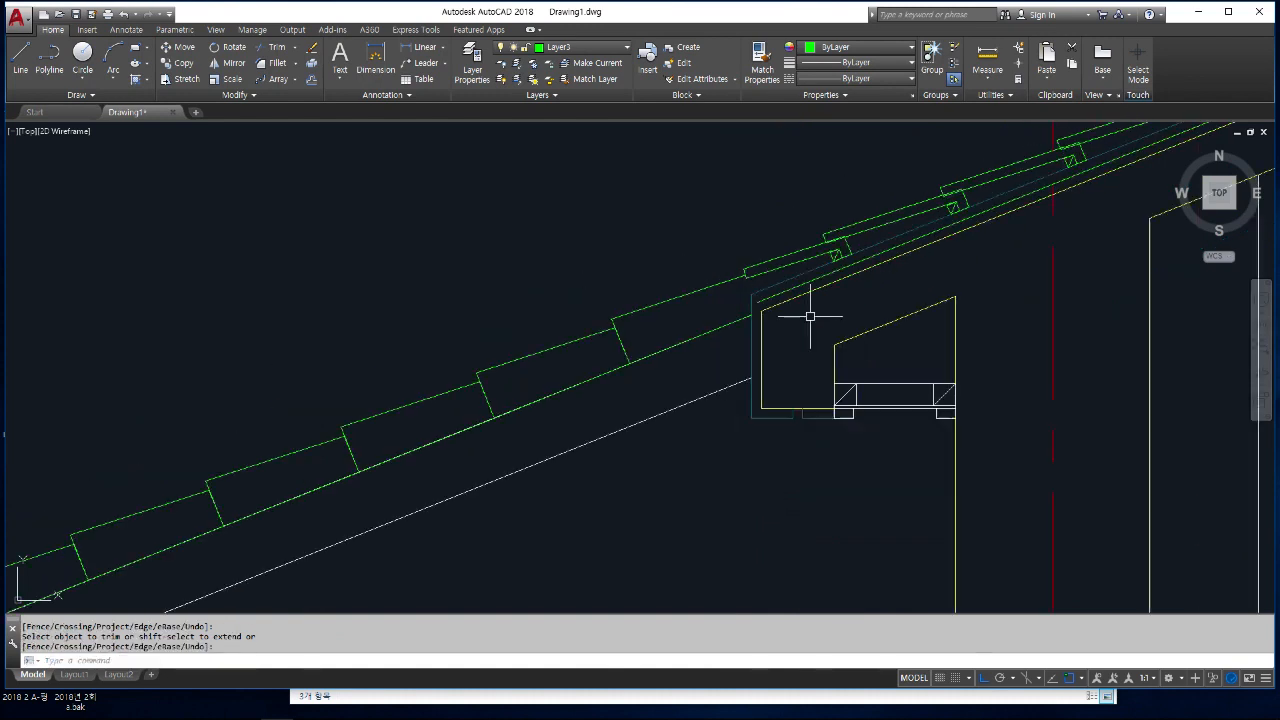
pyautogui.click(752, 312)
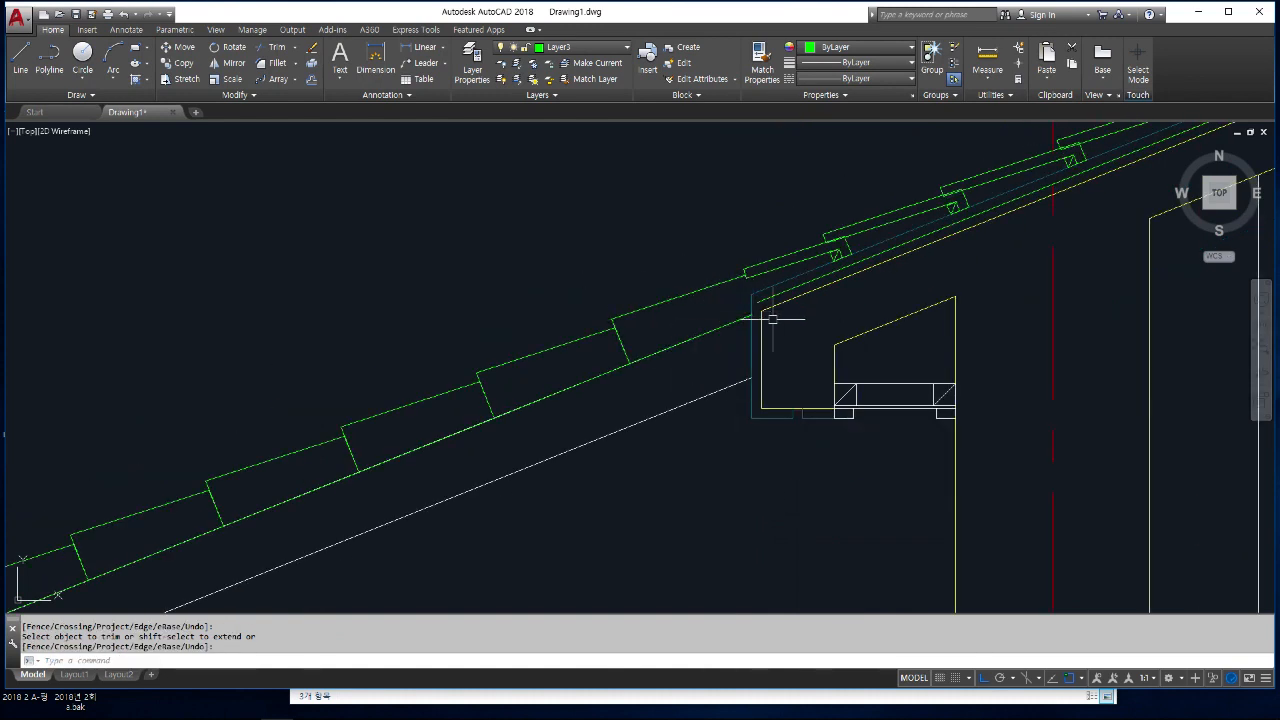
pyautogui.press('Return')
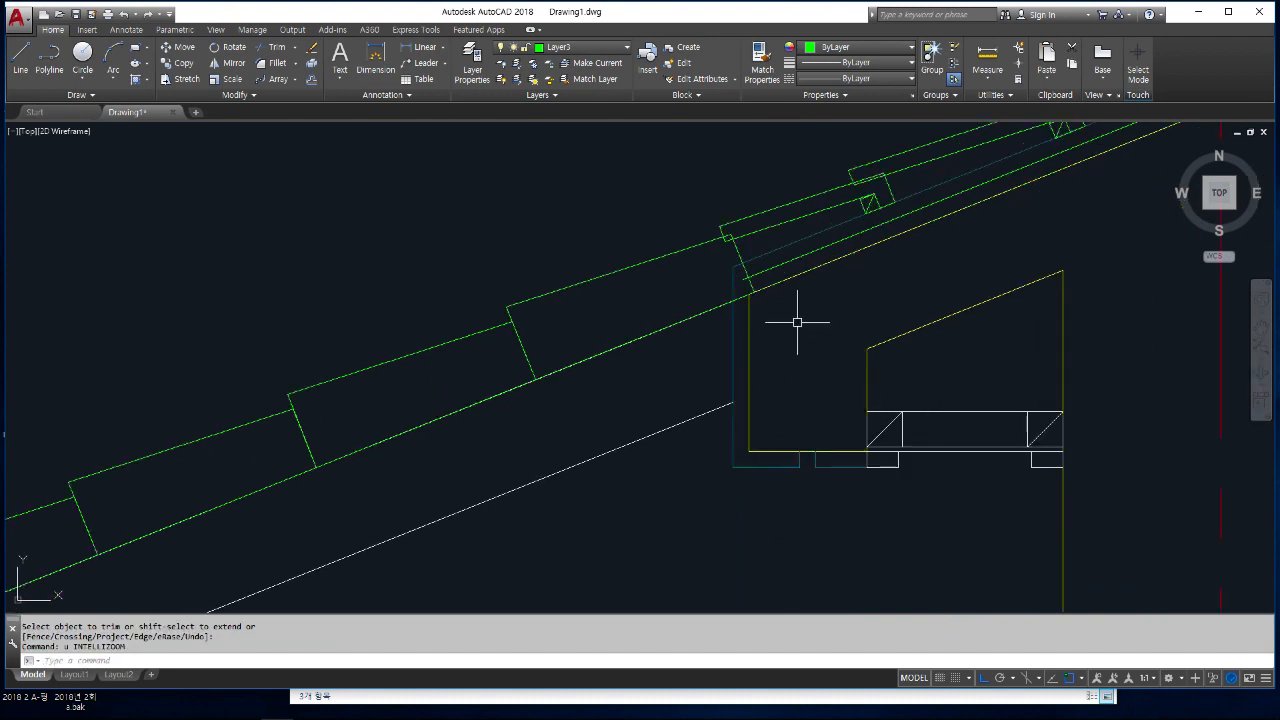
# - Trim the uppermost tile's base and end lines at the main eave and its top line at the first main roof tile
pyautogui.write('tr')
pyautogui.press('Return')
pyautogui.press('Return')
pyautogui.scroll(2, 736, 300)
pyautogui.click(746, 294)
pyautogui.scroll(2, 766, 287)
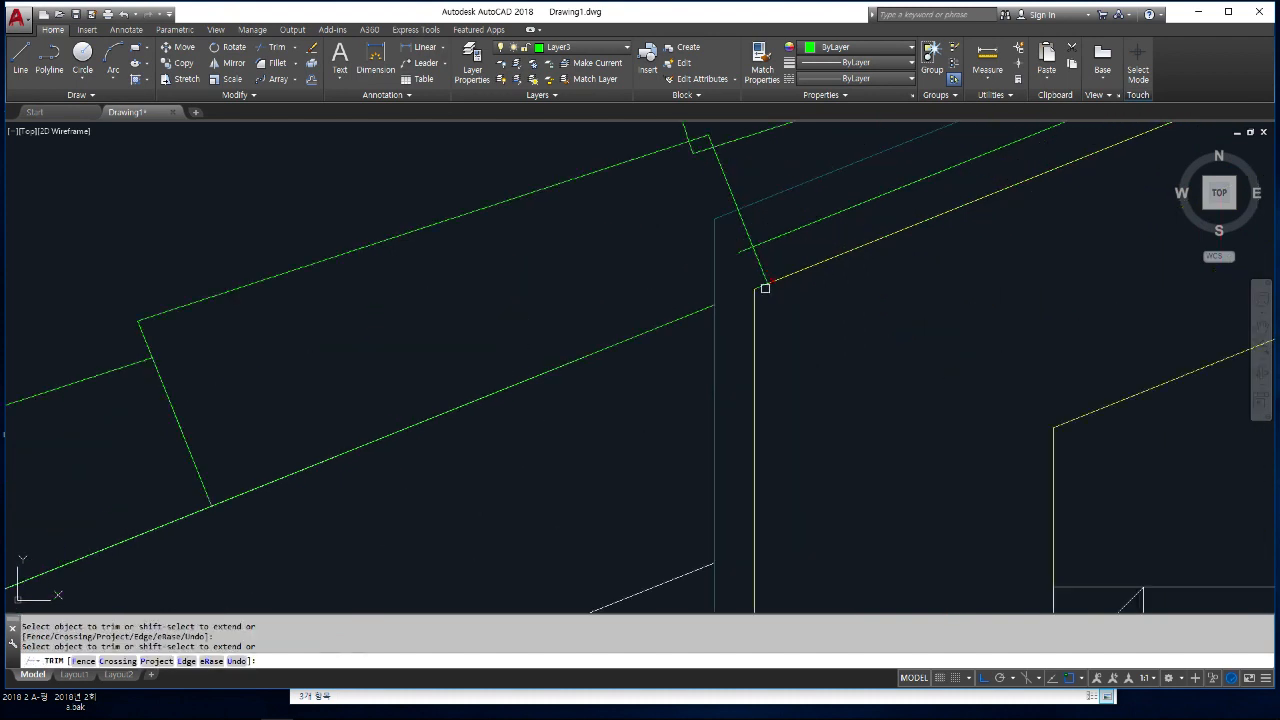
pyautogui.scroll(-2, 796, 311)
pyautogui.click(752, 226)
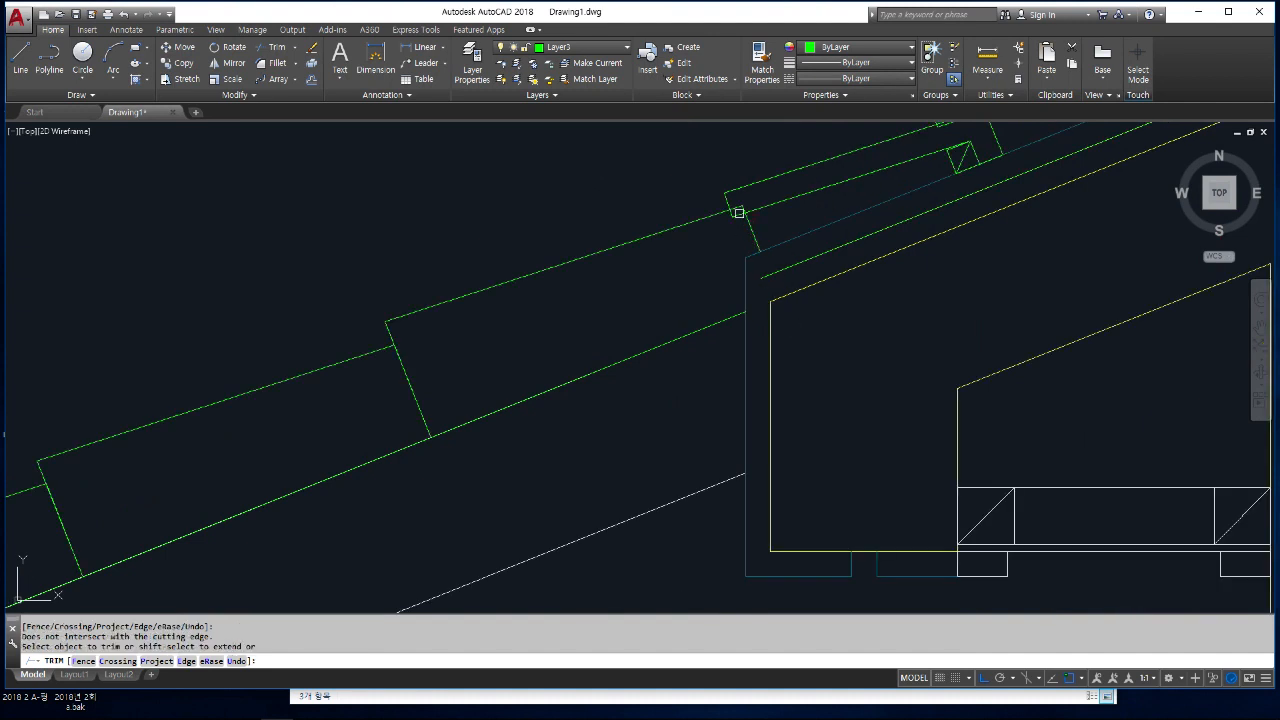
pyautogui.scroll(2, 739, 212)
pyautogui.click(739, 208)
pyautogui.scroll(-2, 733, 208)
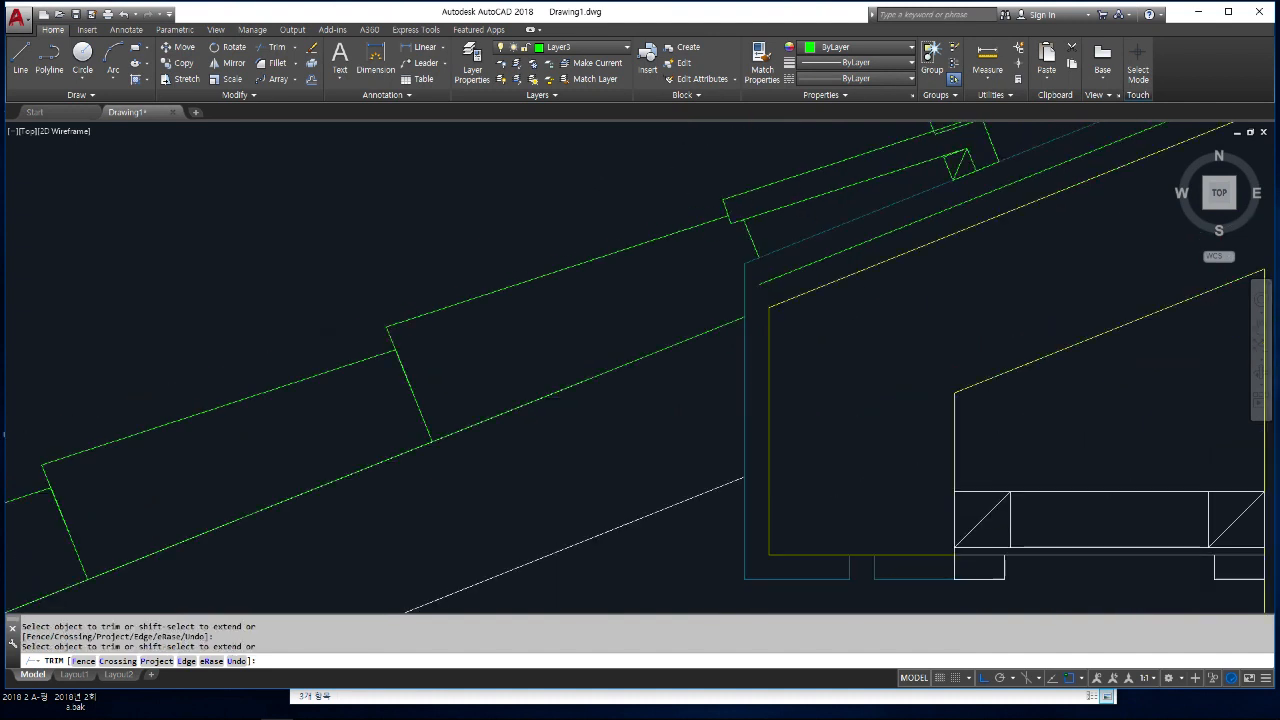
pyautogui.press('Return')
pyautogui.scroll(-2, 749, 237)
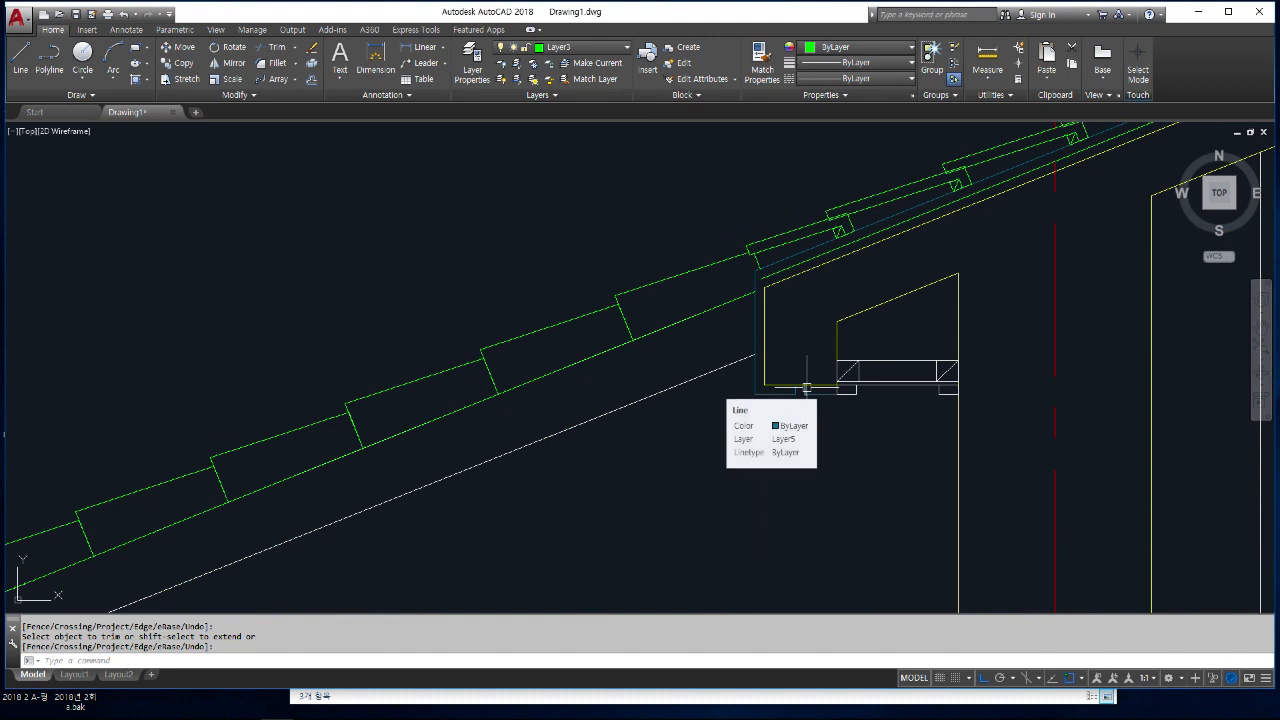
pyautogui.scroll(-2, 806, 387)
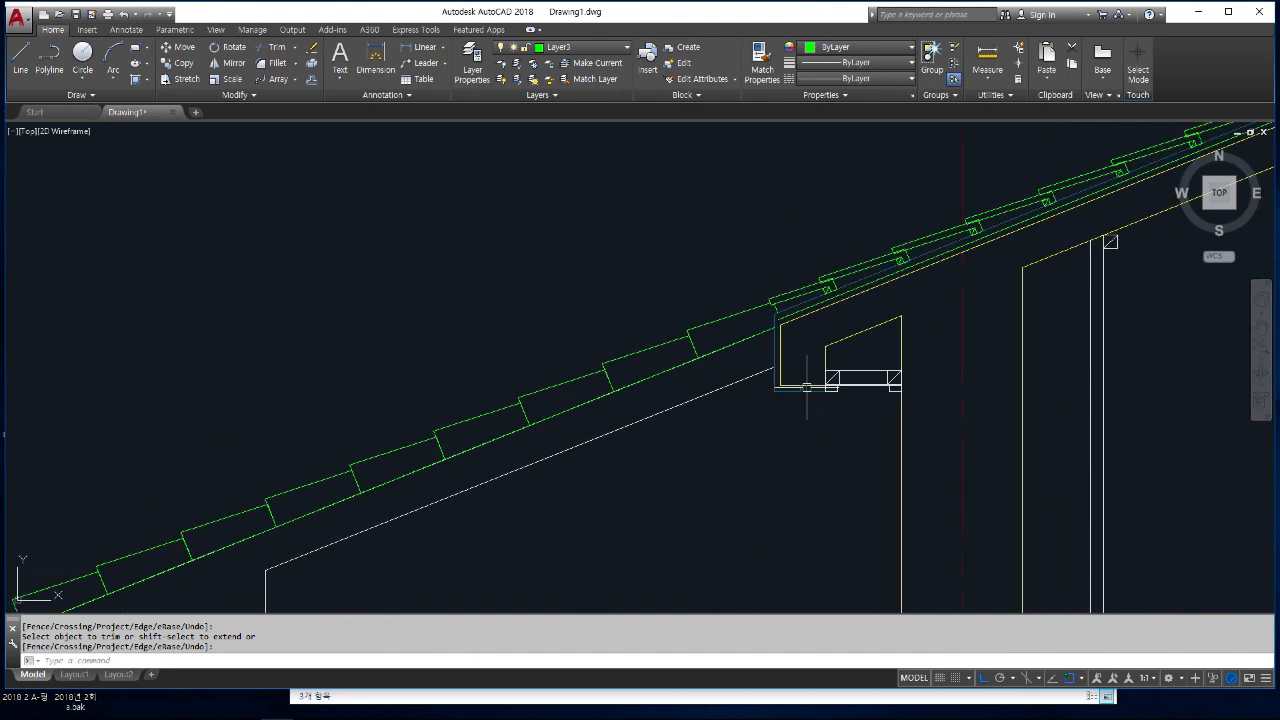
pyautogui.scroll(-3, 806, 387)
pyautogui.moveTo(806, 385); pyautogui.dragTo(782, 328, button='middle')
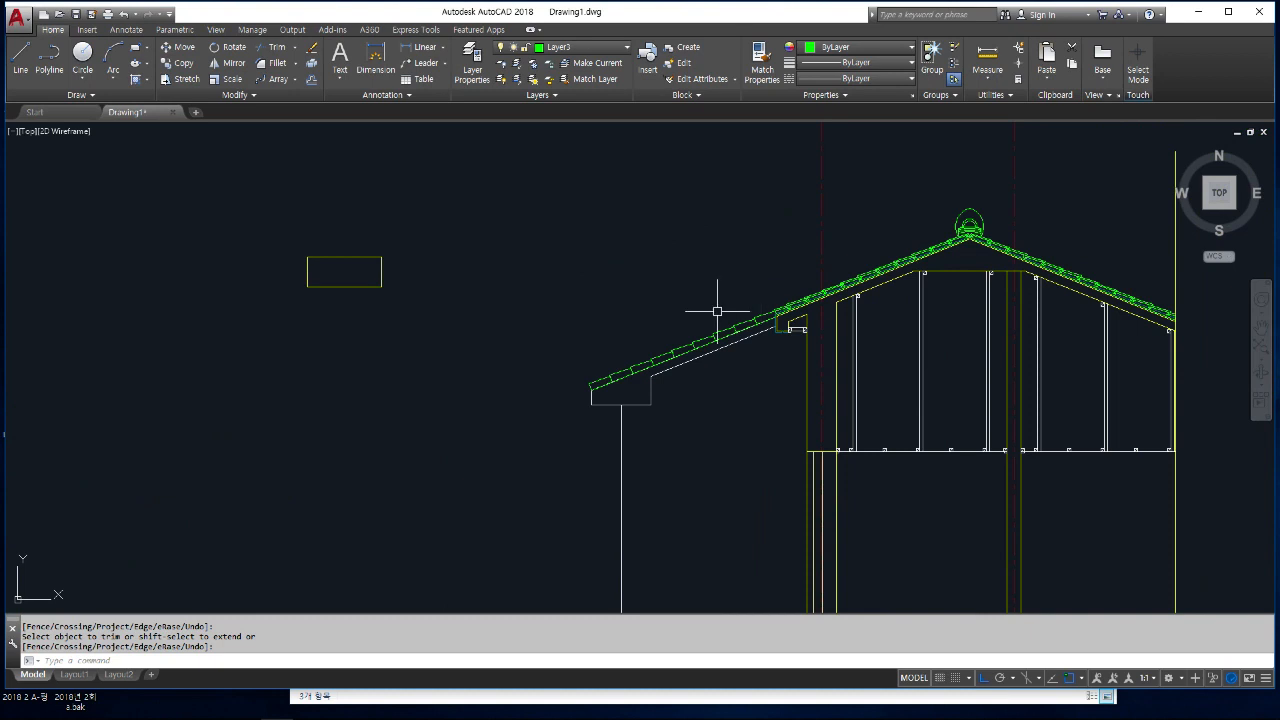
pyautogui.scroll(5, 726, 289)
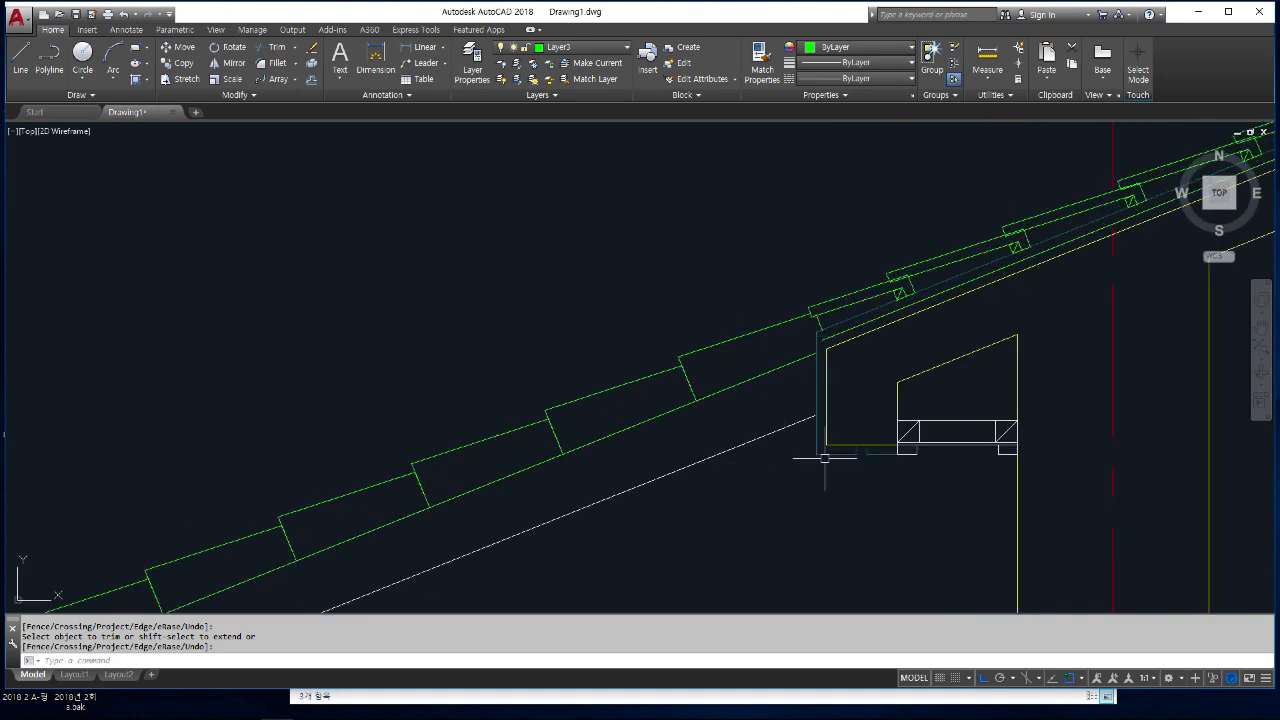
pyautogui.scroll(-4, 766, 224)
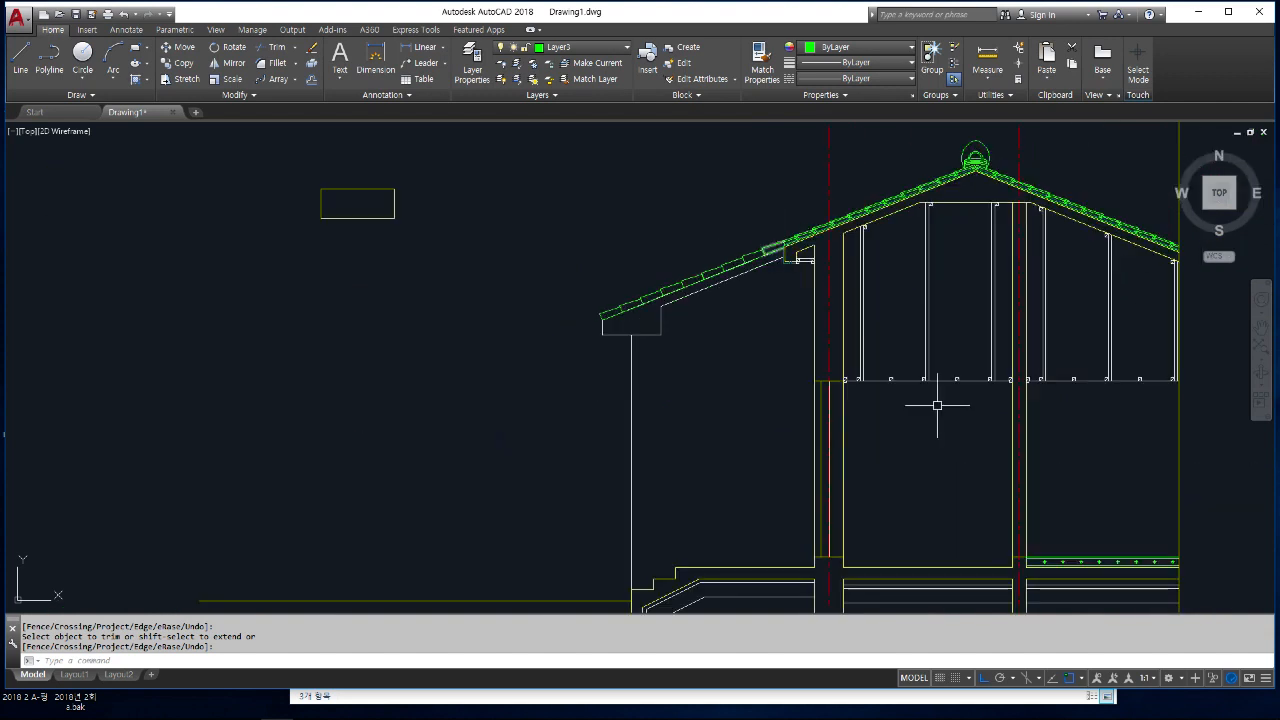
pyautogui.moveTo(940, 403); pyautogui.dragTo(894, 391, button='middle')
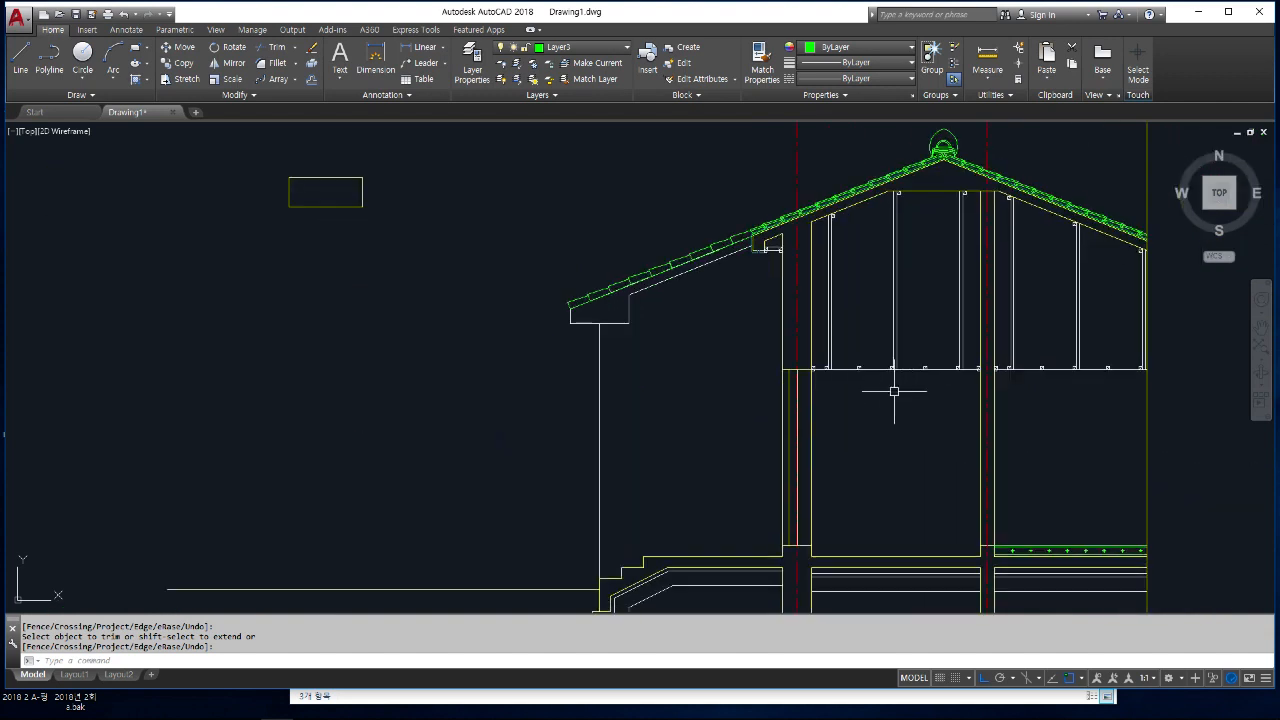
# - Make Layer6 current and draw a horizontal line from the head of the exterior wall's opening to the far wall's vertical line
pyautogui.click(567, 50)
pyautogui.click(583, 159)
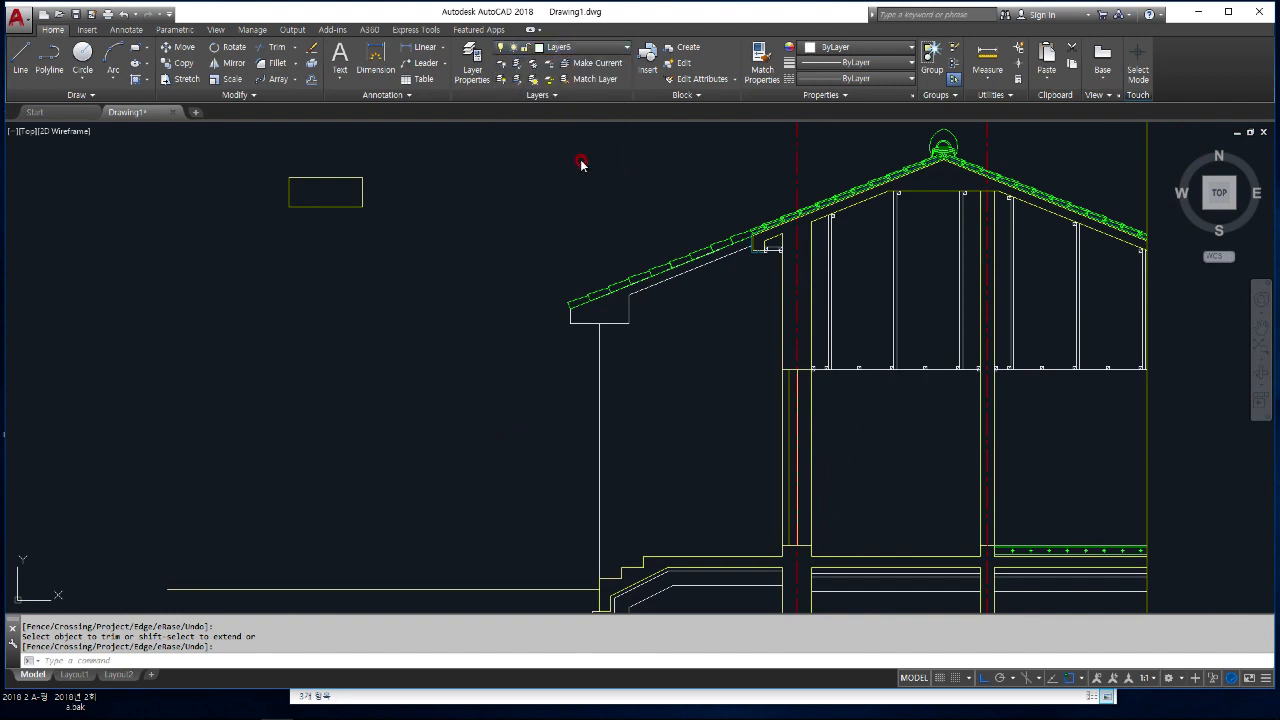
pyautogui.press('Escape')
pyautogui.press('Escape')
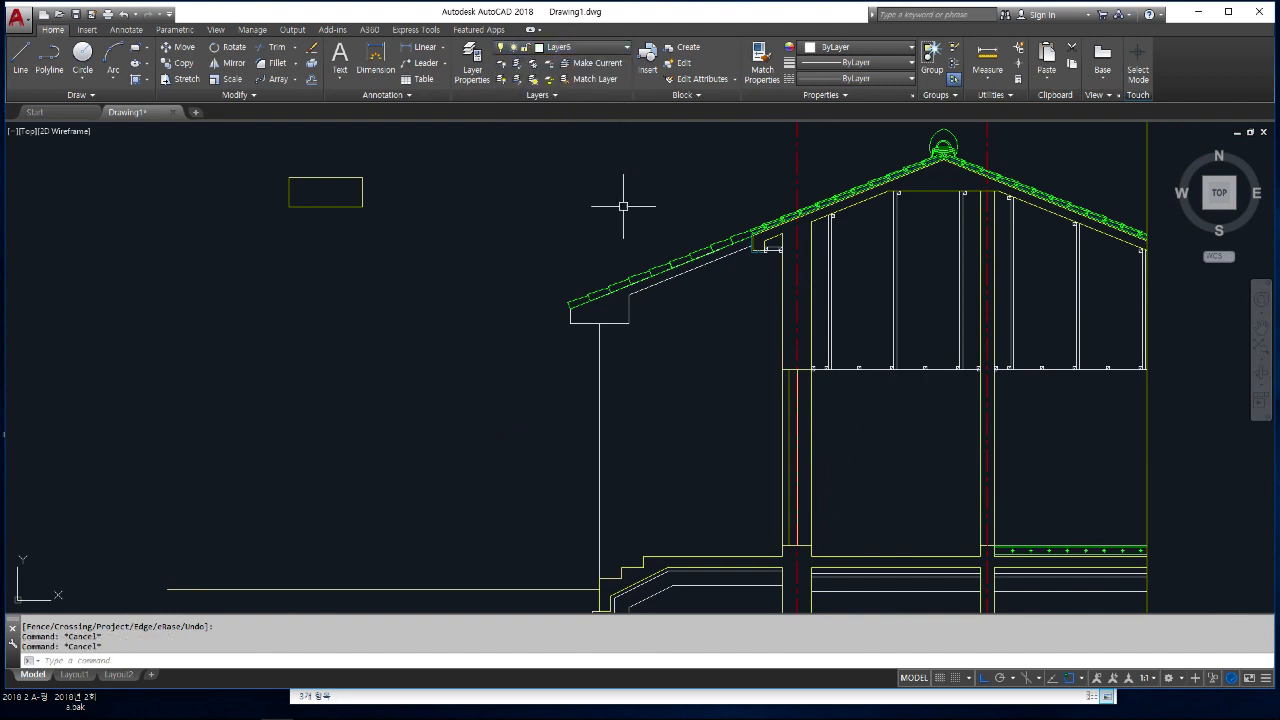
pyautogui.moveTo(709, 471); pyautogui.dragTo(674, 443, button='middle')
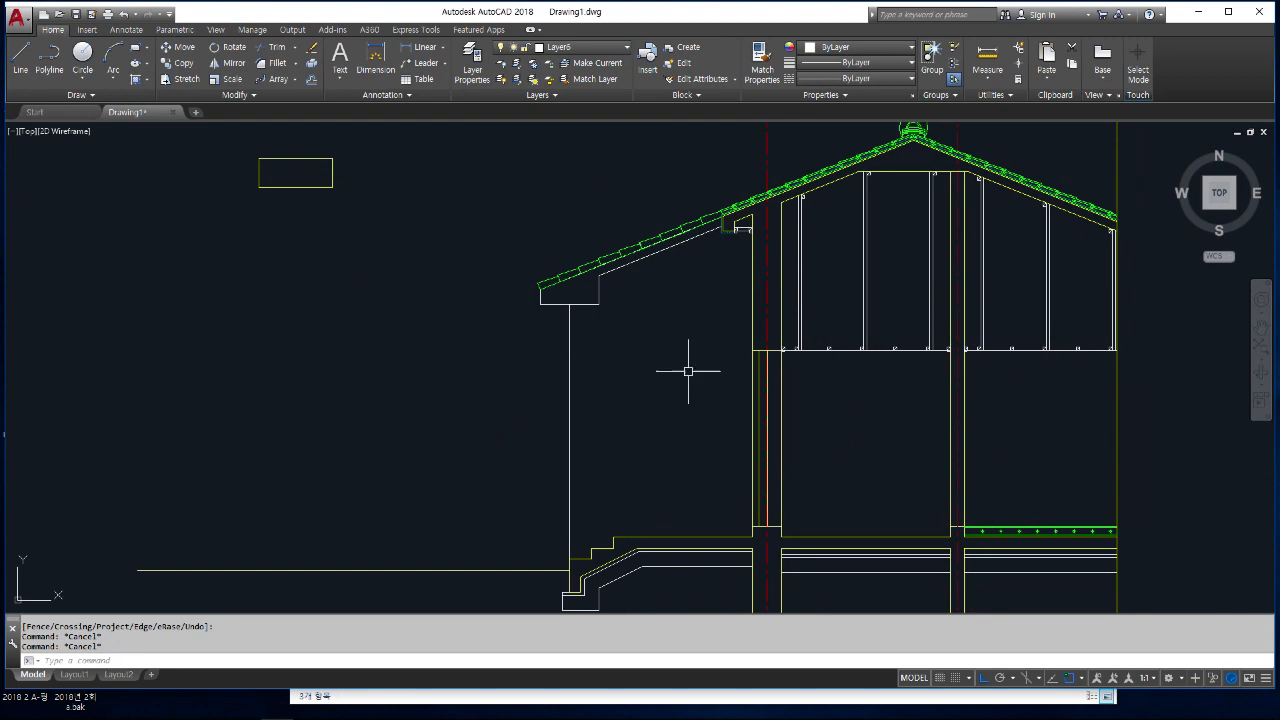
pyautogui.write('l')
pyautogui.press('Return')
pyautogui.click(752, 351)
pyautogui.click(569, 350)
pyautogui.press('Return')
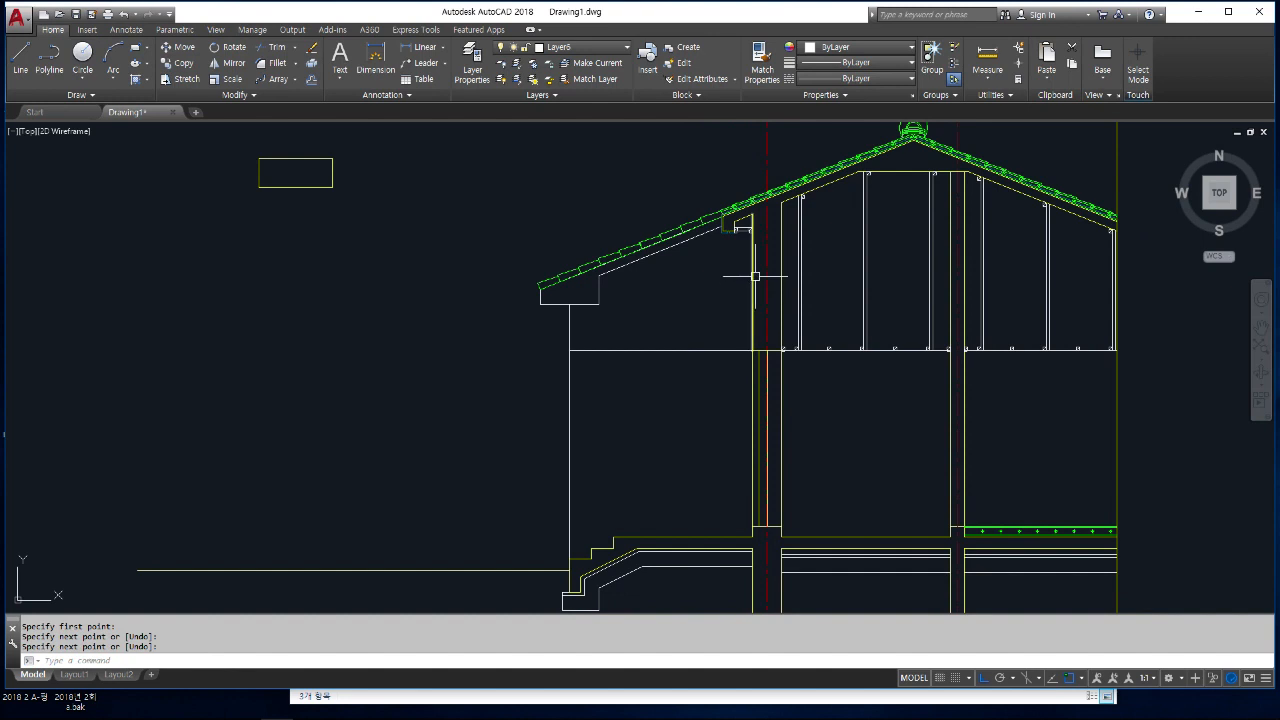
pyautogui.click(686, 350)
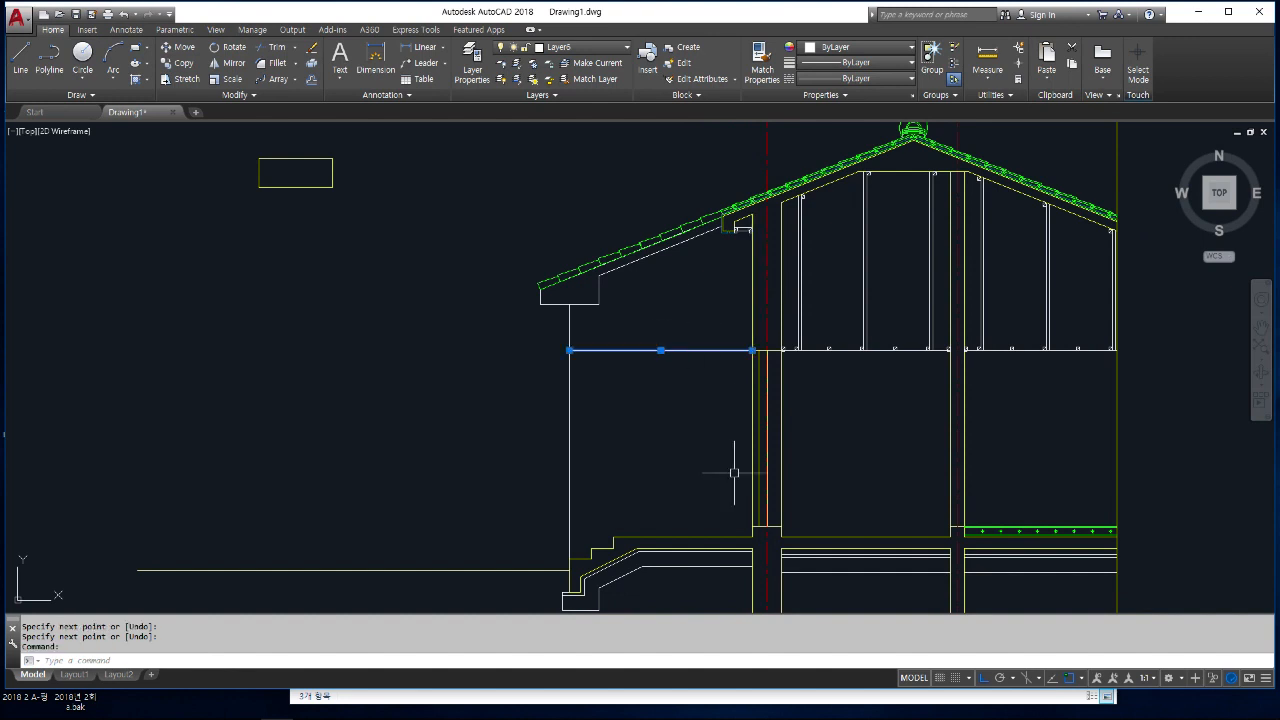
pyautogui.press('Escape')
pyautogui.press('Escape')
# - Draw a horizontal line from the base of the exterior wall's opening across to the far wall's vertical line
pyautogui.write('l')
pyautogui.press('Return')
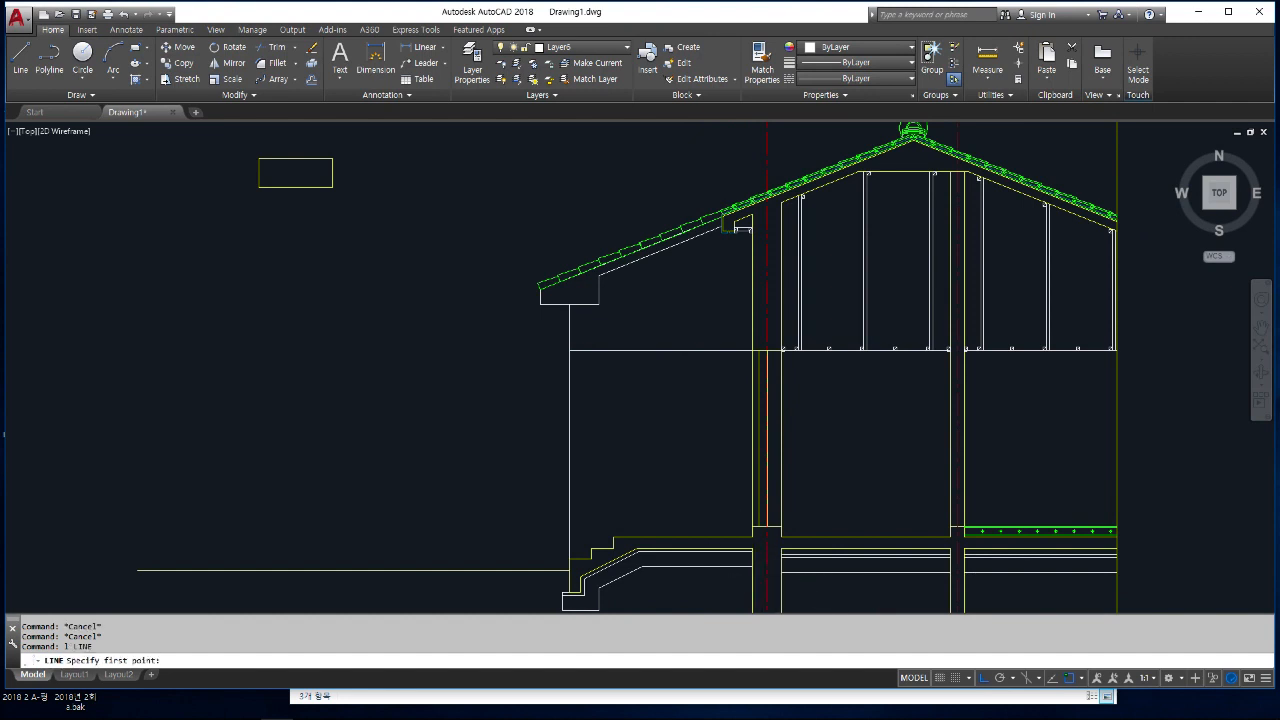
pyautogui.scroll(4, 775, 560)
pyautogui.click(769, 505)
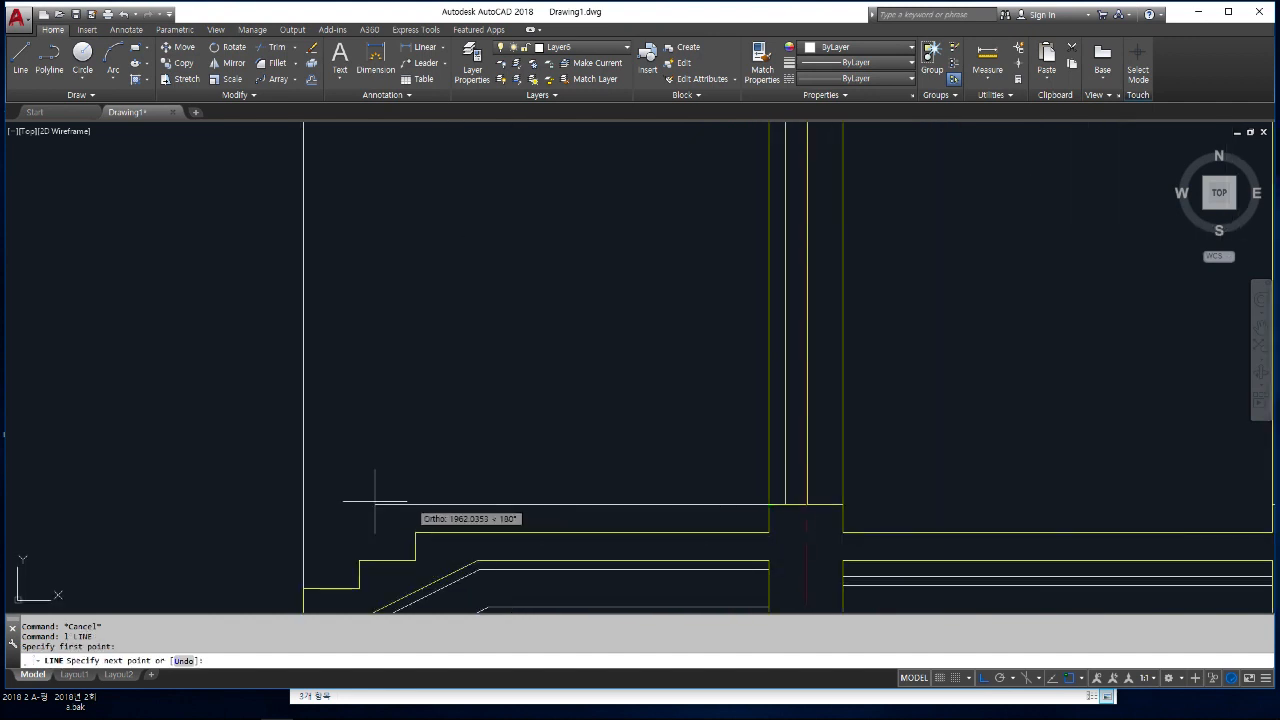
pyautogui.click(303, 505)
pyautogui.press('Return')
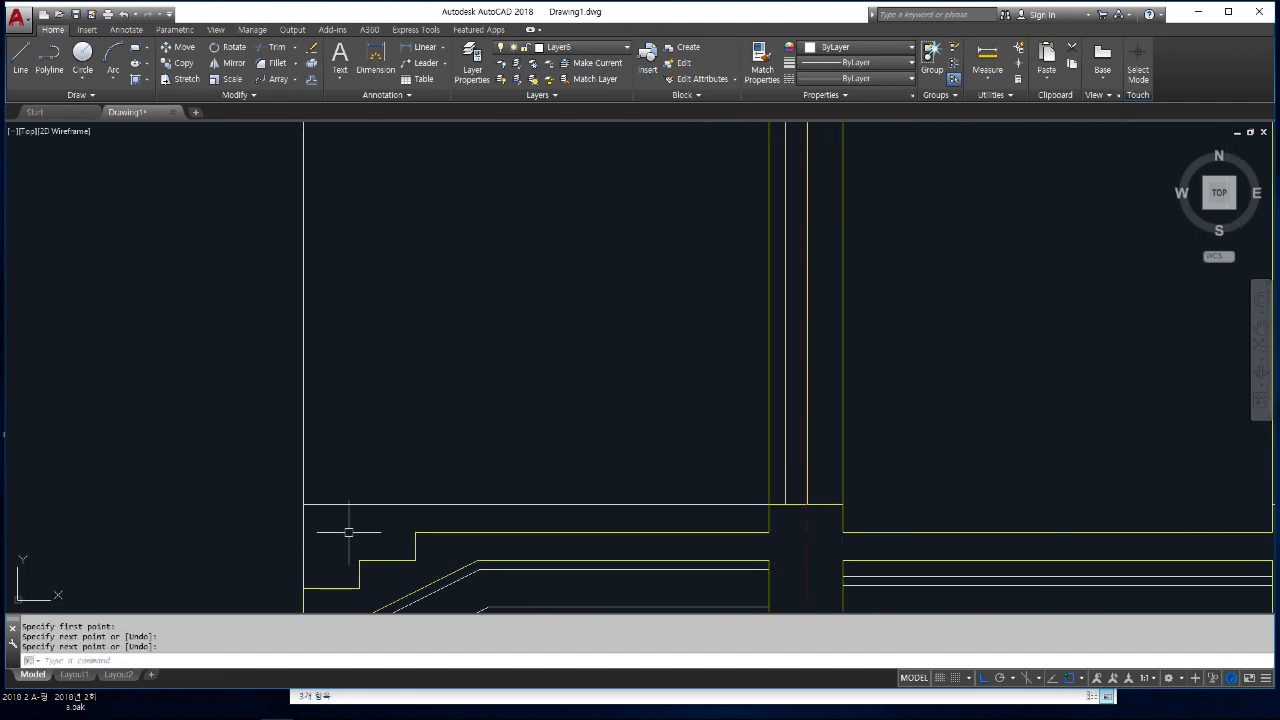
pyautogui.scroll(-4, 343, 534)
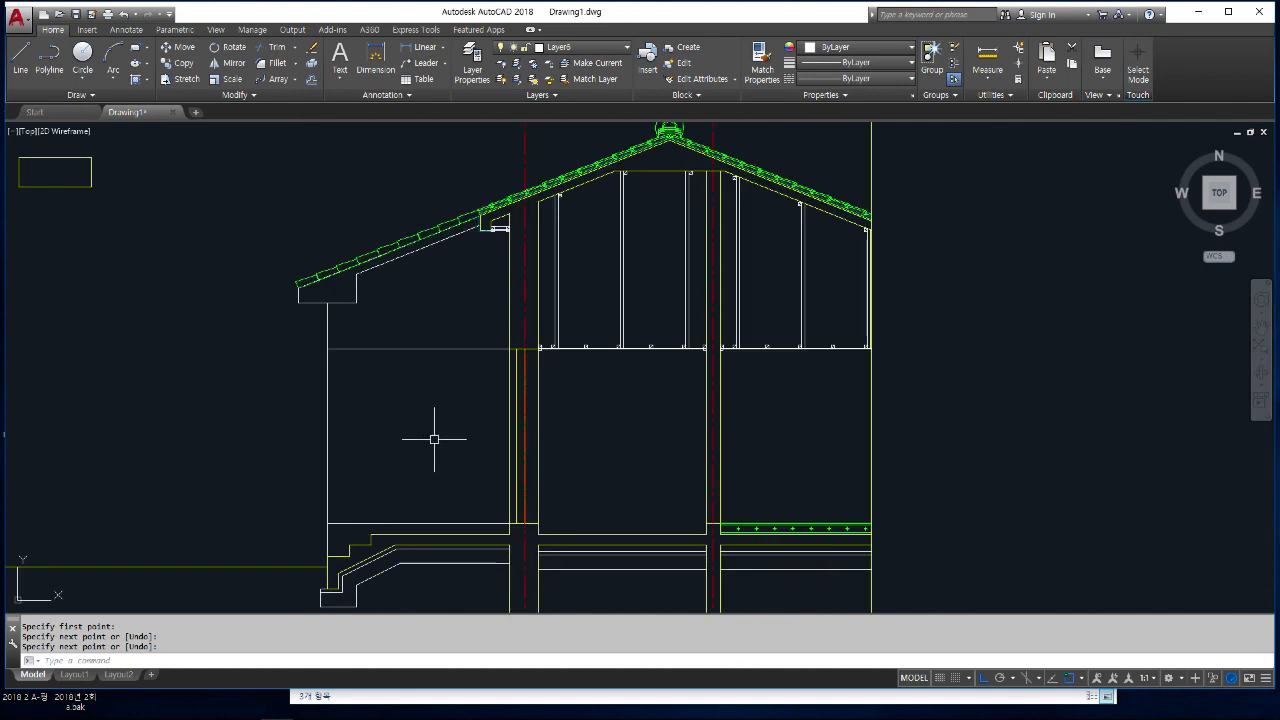
pyautogui.click(437, 348)
pyautogui.click(383, 522)
pyautogui.press('Escape')
pyautogui.press('Escape')
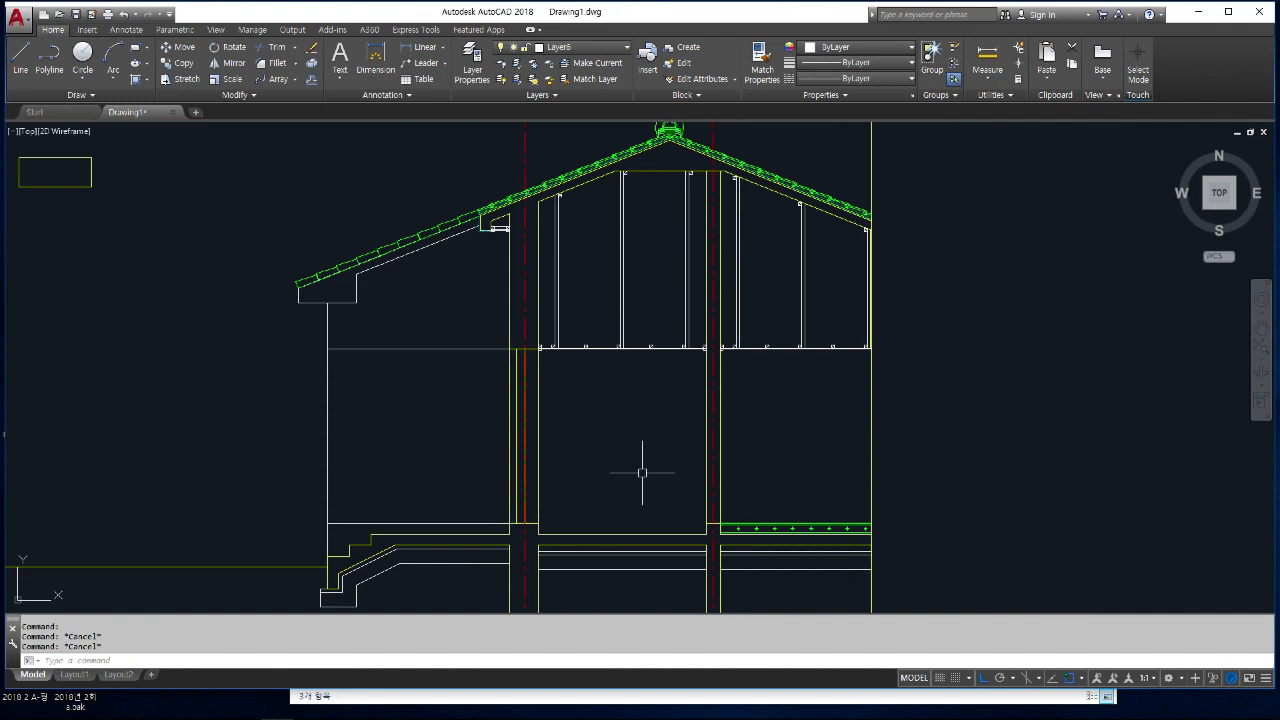
# - In the plan, offset the vertical outer wall line at the stepped corner by 200 toward the projecting left wing
pyautogui.scroll(-6, 640, 478)
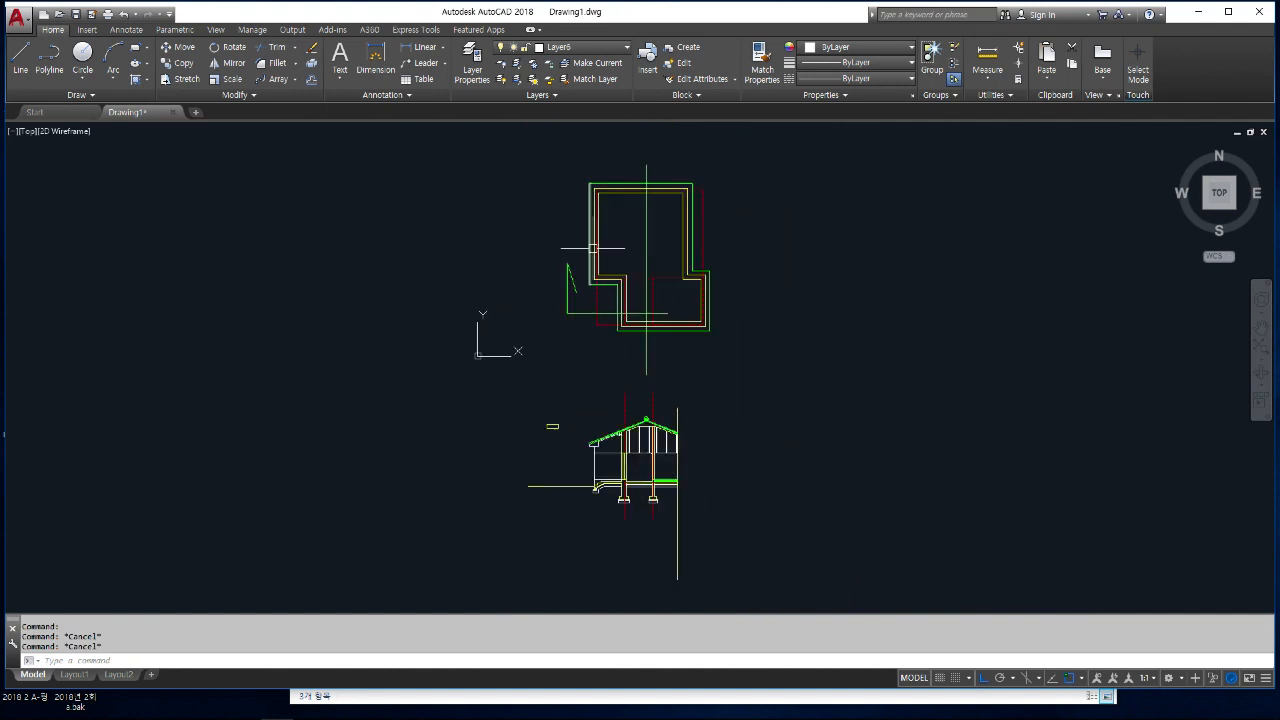
pyautogui.scroll(3, 602, 270)
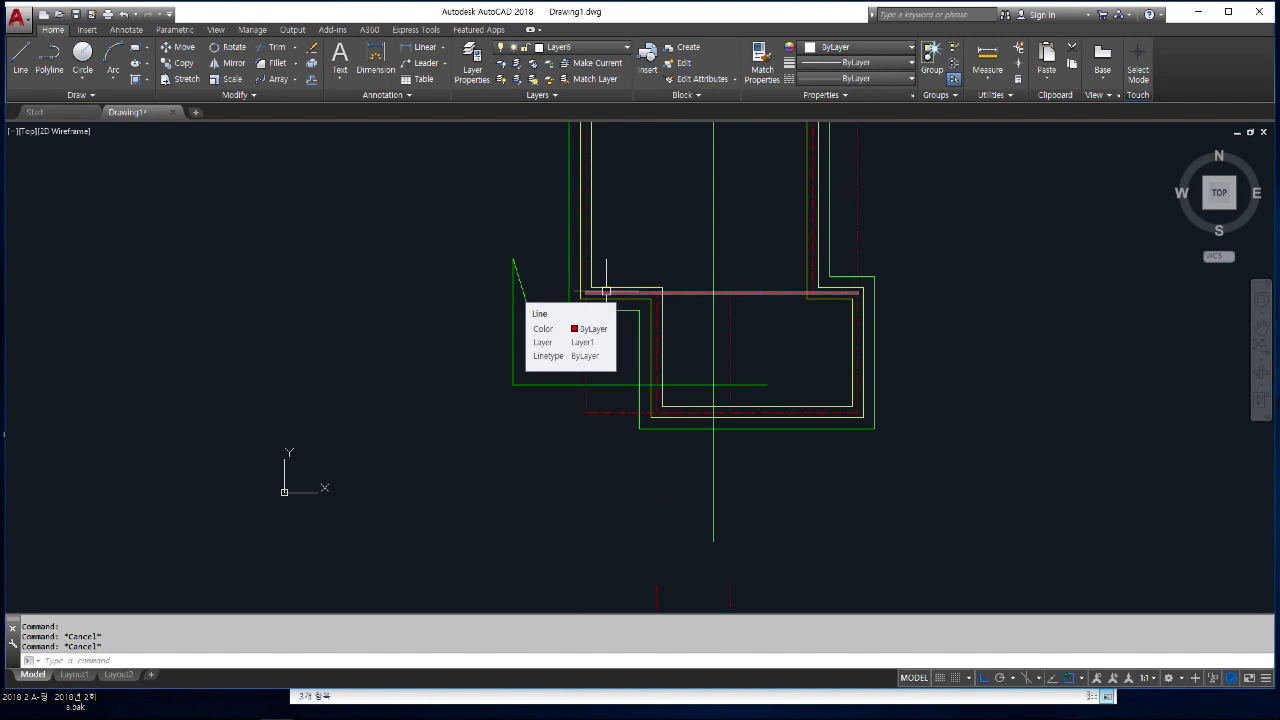
pyautogui.scroll(5, 645, 286)
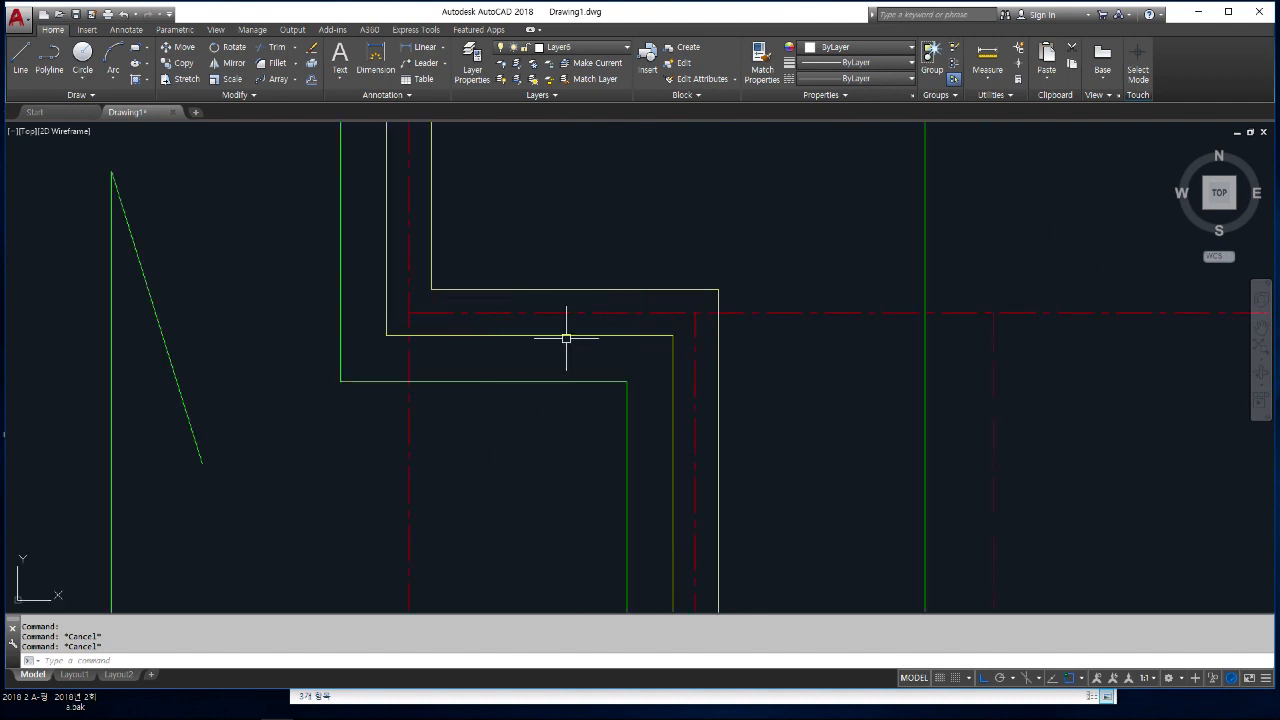
pyautogui.moveTo(583, 312)
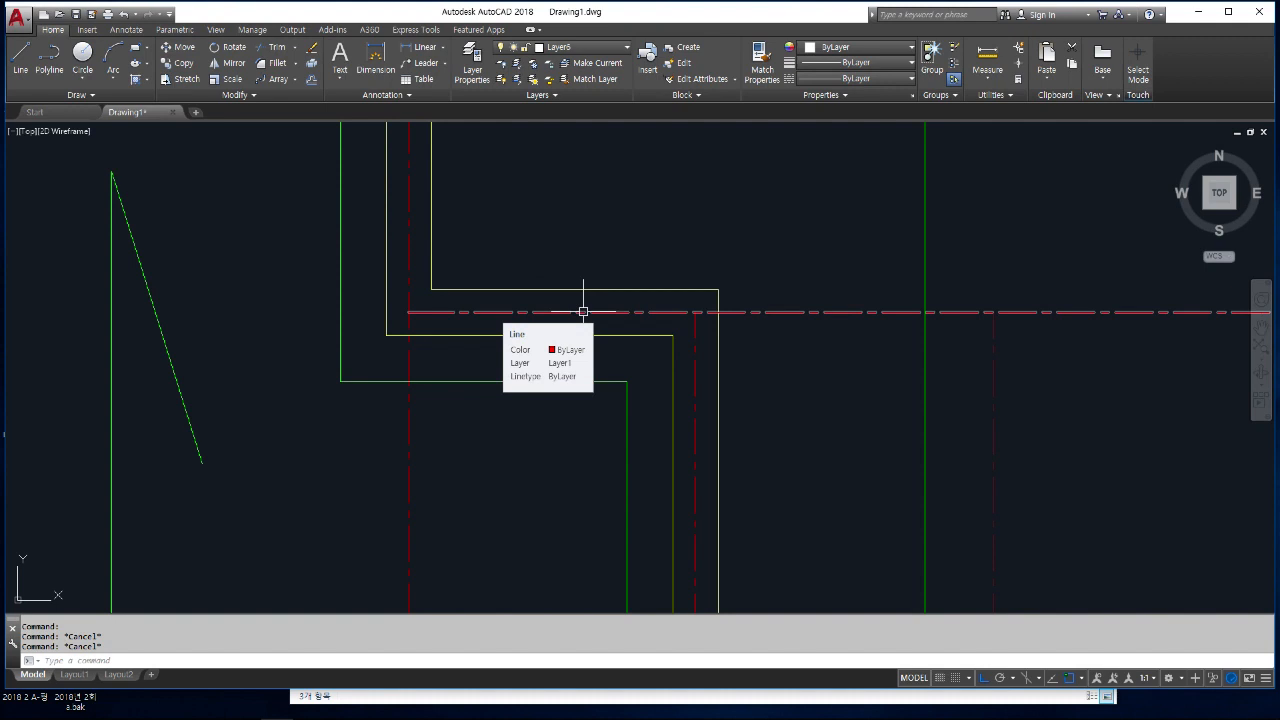
pyautogui.scroll(2, 655, 343)
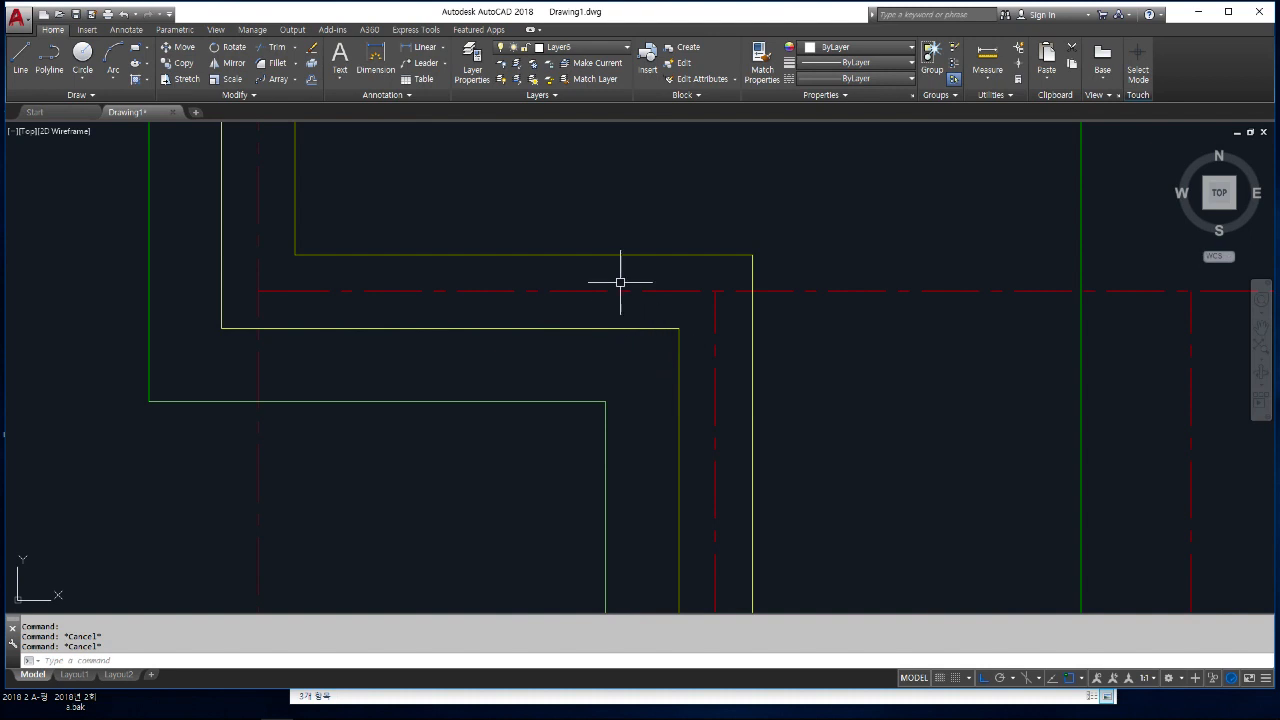
pyautogui.write('o')
pyautogui.press('Return')
pyautogui.write('200')
pyautogui.press('Return')
pyautogui.click(679, 372)
pyautogui.click(646, 357)
pyautogui.press('Return')
# - Extend the offset line up to the inner face of the stepped corner's horizontal wall
pyautogui.write('ex')
pyautogui.press('Return')
pyautogui.press('Return')
pyautogui.click(641, 346)
pyautogui.click(641, 345)
pyautogui.press('Return')
# - Trim the part of the offset line below the outer face of the stepped corner's horizontal wall
pyautogui.write('t')
pyautogui.press('Return')
pyautogui.write('r')
pyautogui.press('Return')
pyautogui.press('Escape')
pyautogui.write('tr')
pyautogui.press('Return')
pyautogui.click(657, 328)
pyautogui.press('Return')
pyautogui.click(641, 346)
pyautogui.press('Return')
# - Offset the short line across the horizontal wall by 1300 to the left to mark the opening's other side
pyautogui.write('o')
pyautogui.press('Return')
pyautogui.write('1300')
pyautogui.press('Return')
pyautogui.click(643, 310)
pyautogui.click(493, 432)
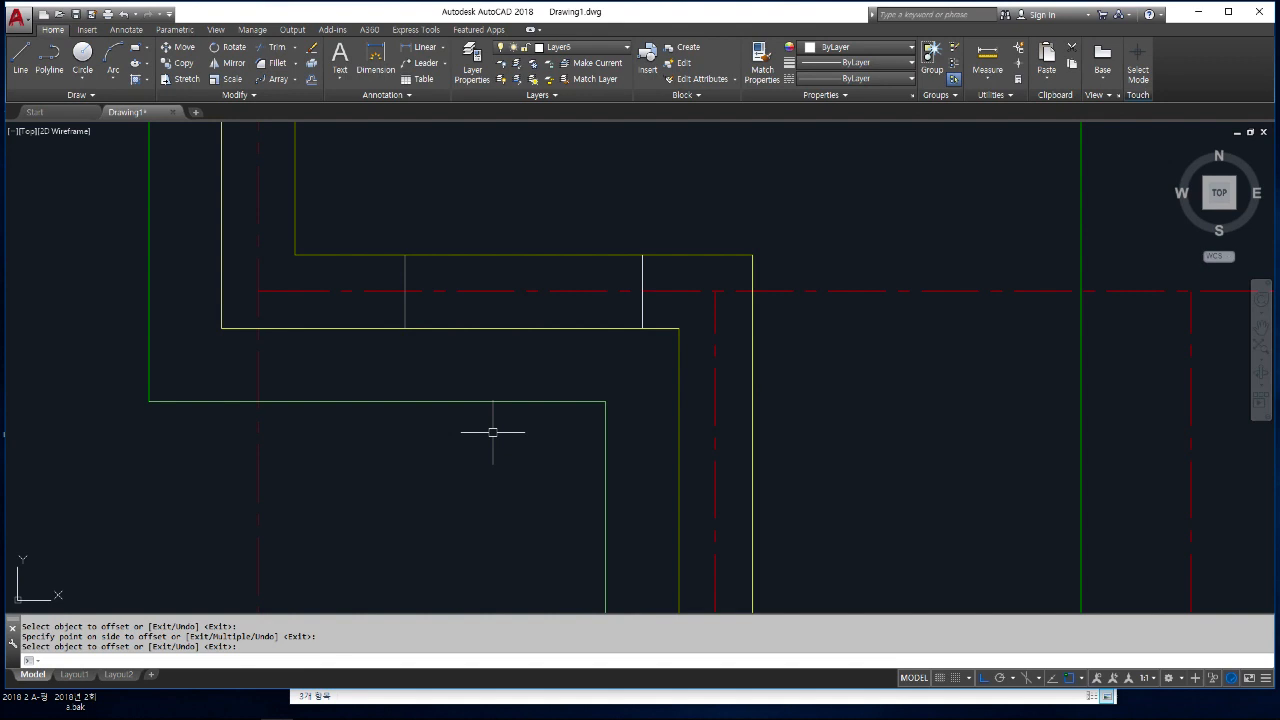
# - Measure the distance from the opening's left edge to the inside wall corner along the inner wall face
pyautogui.moveTo(462, 402); pyautogui.dragTo(499, 446, button='middle')
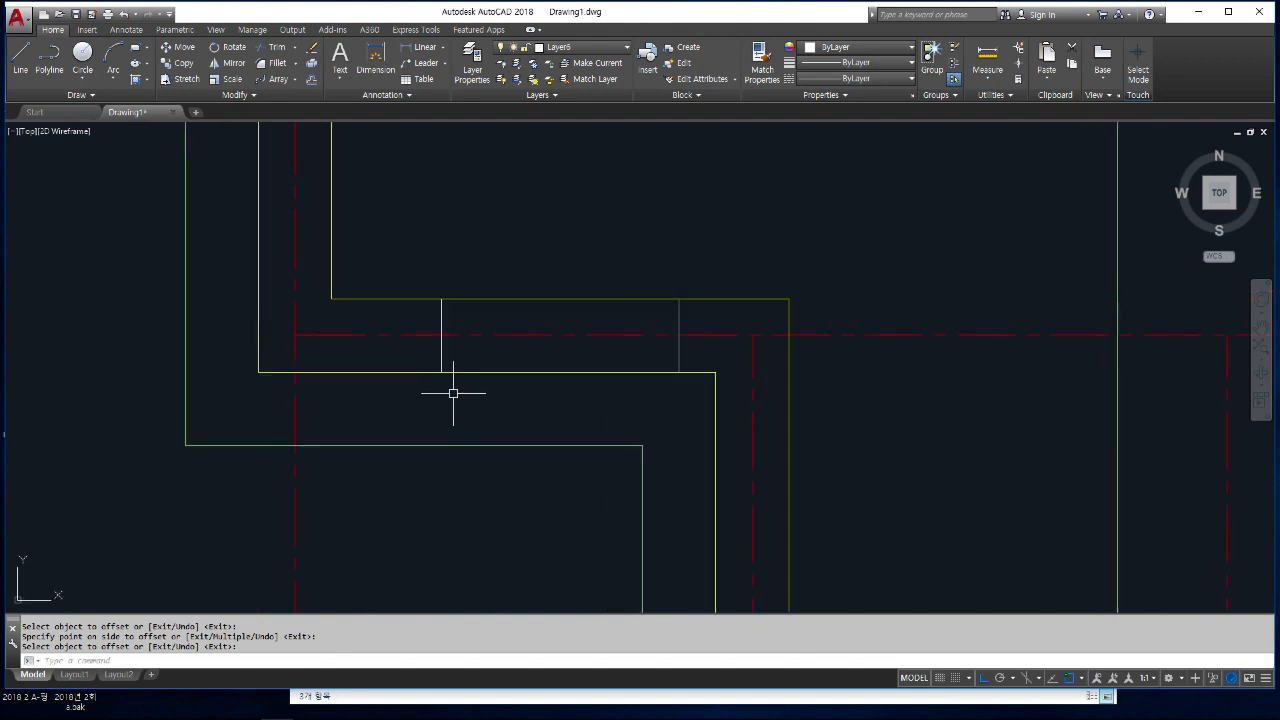
pyautogui.write('di')
pyautogui.press('Return')
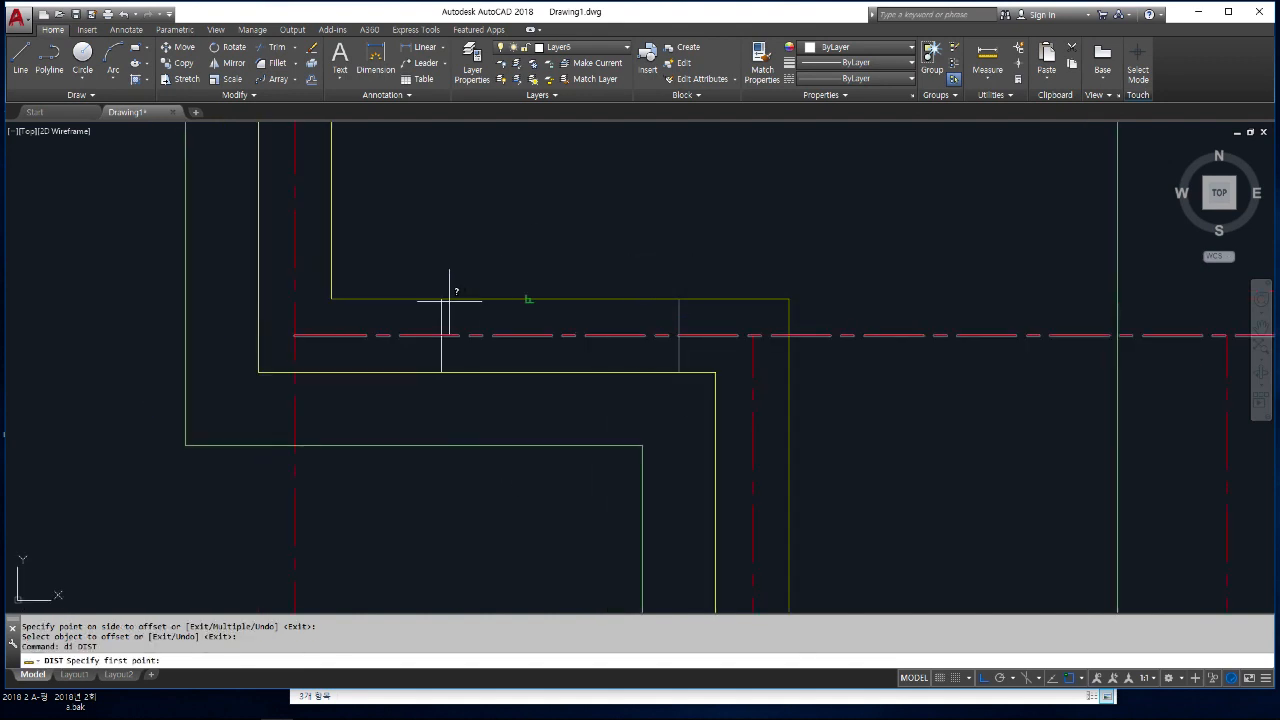
pyautogui.click(441, 298)
pyautogui.click(331, 298)
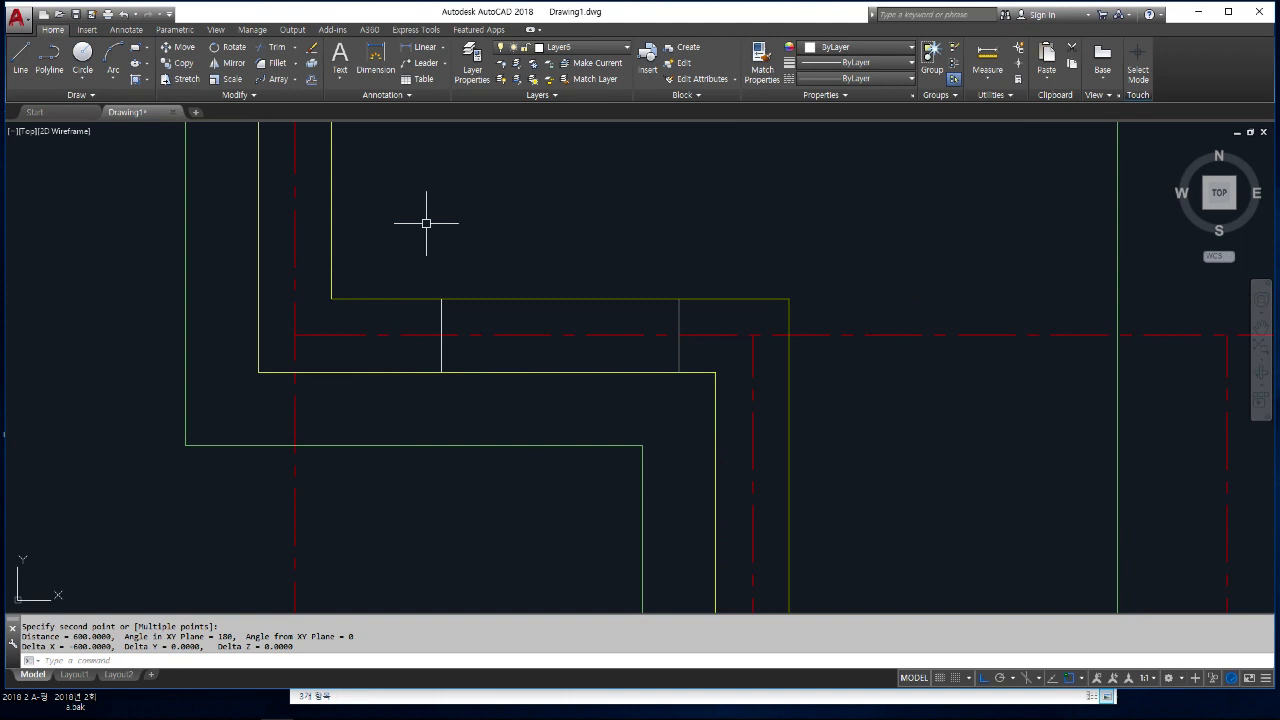
pyautogui.scroll(-2, 576, 296)
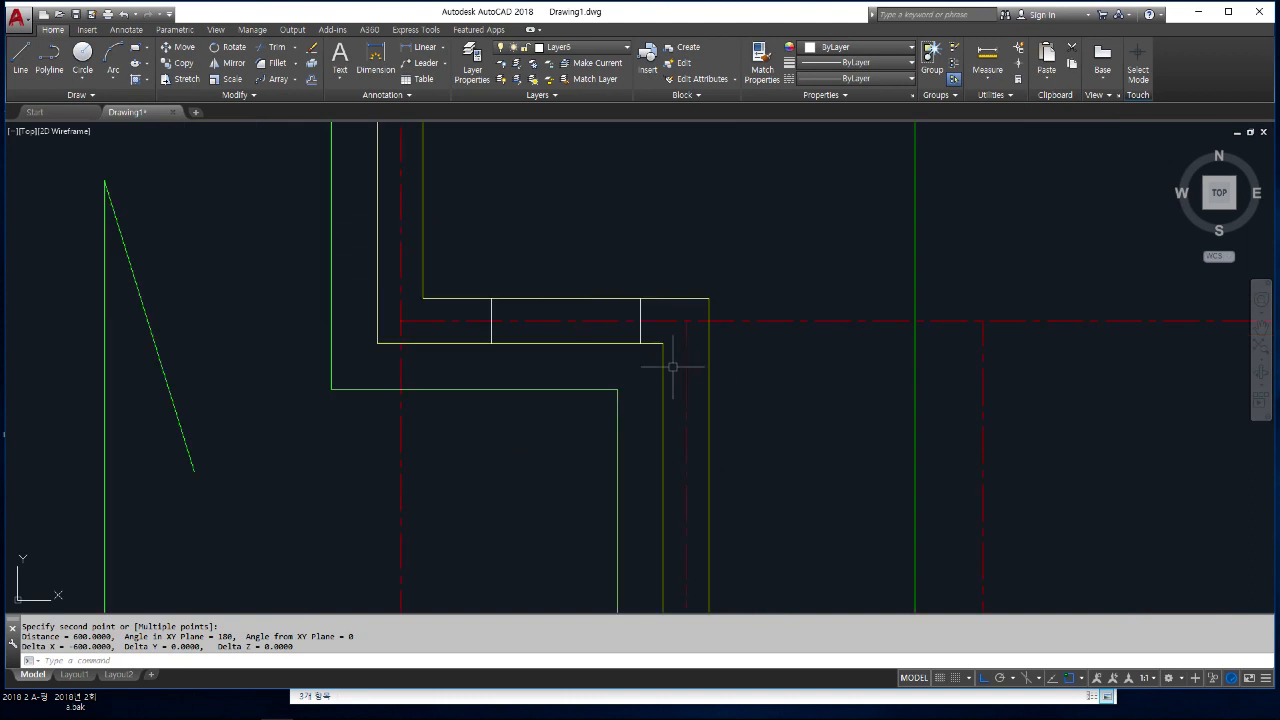
pyautogui.click(640, 332)
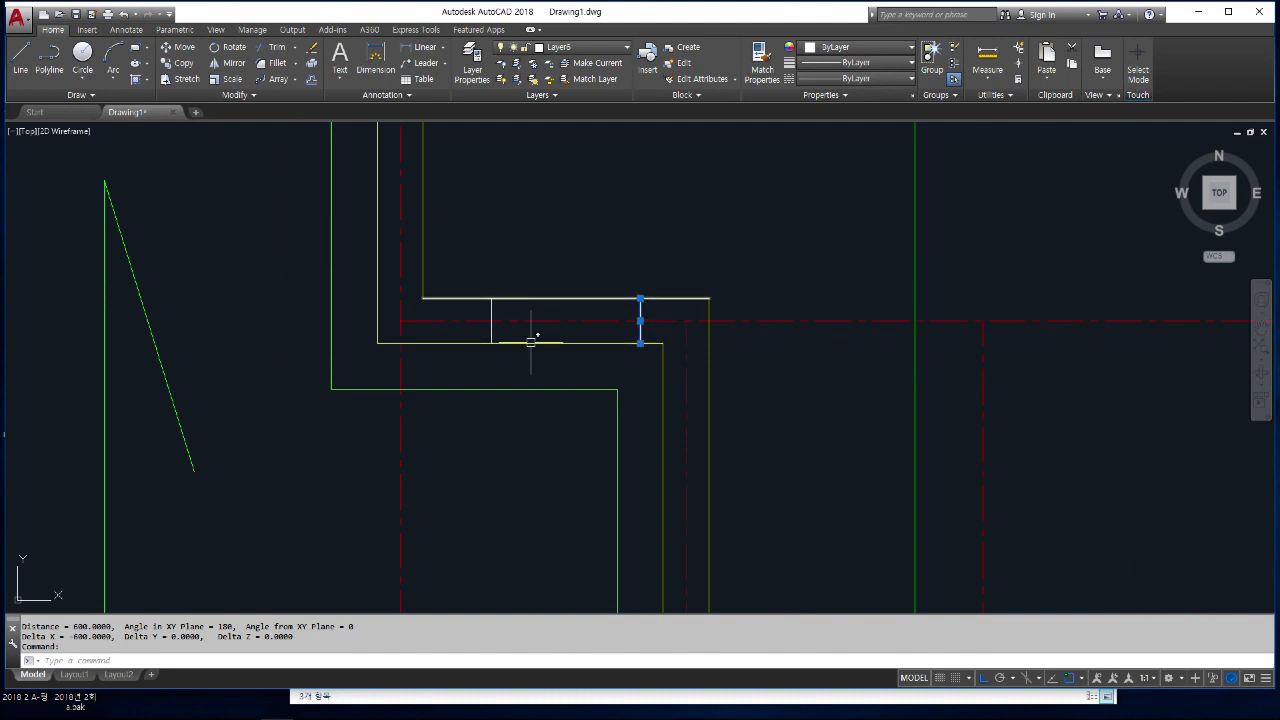
pyautogui.press('Escape')
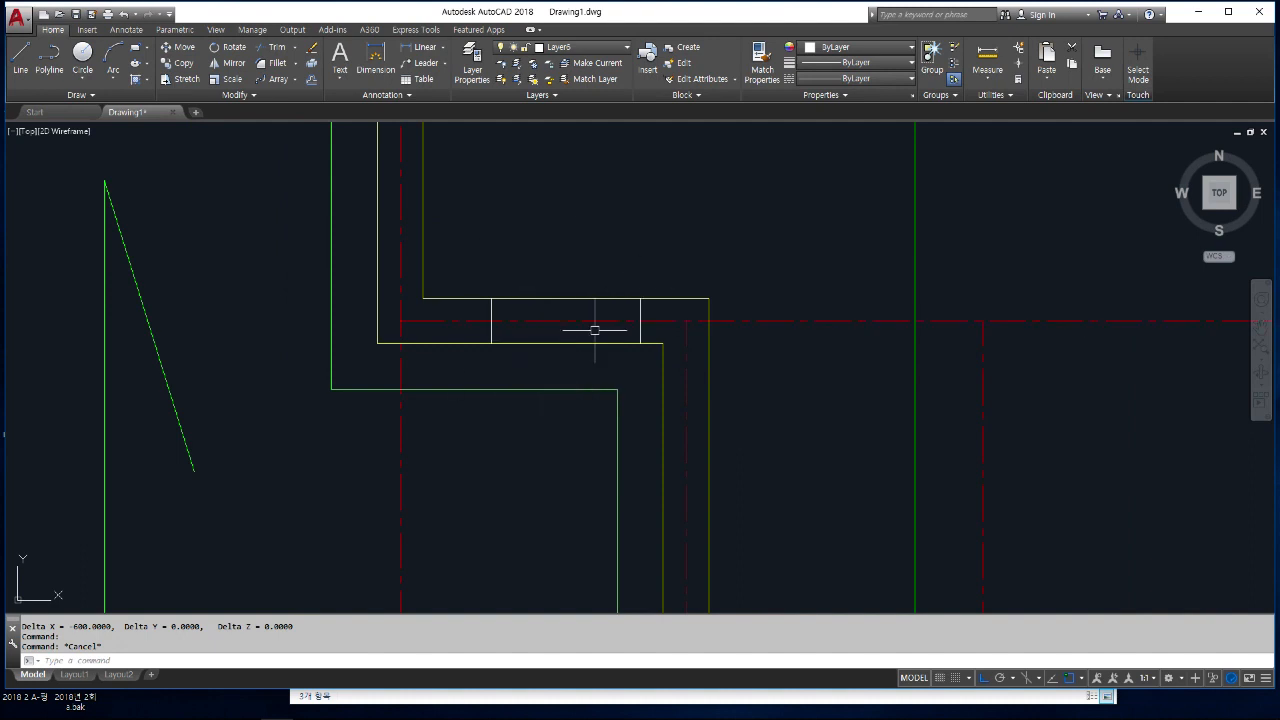
# - Offset the outer face of the house section's exterior wall by 200 toward the porch to mark the opening's near edge
pyautogui.scroll(-6, 595, 331)
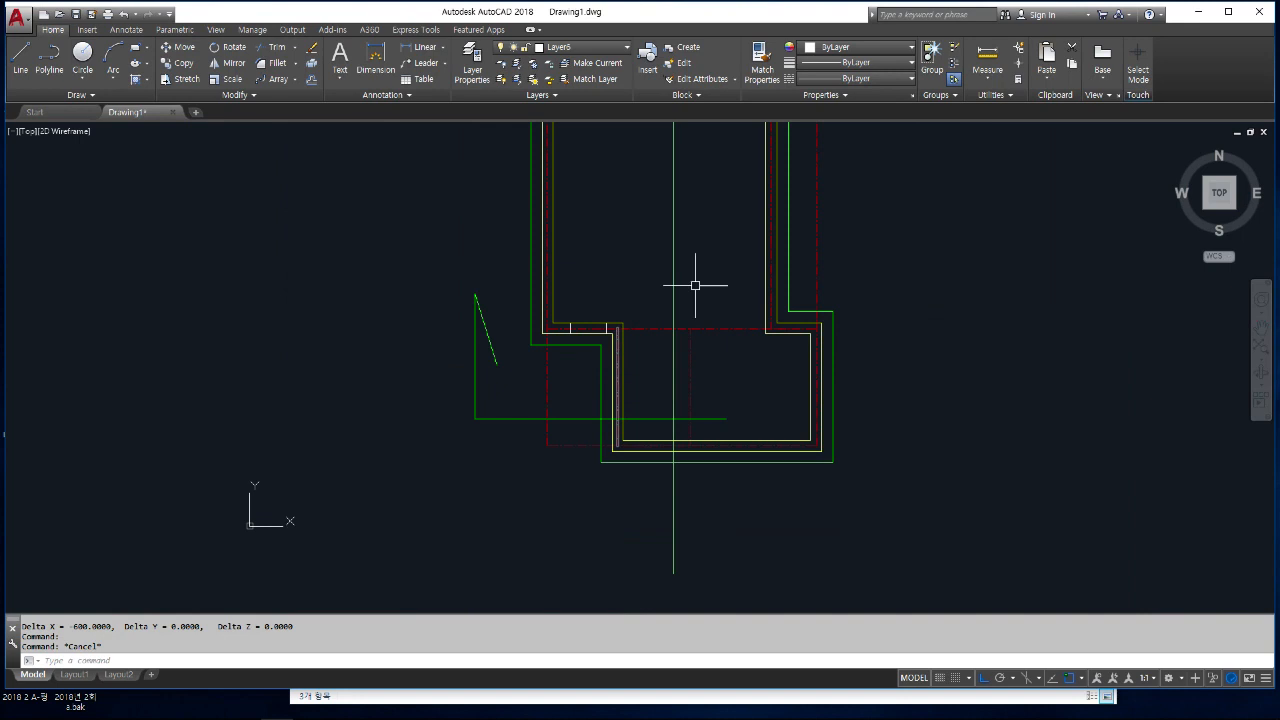
pyautogui.scroll(-4, 695, 285)
pyautogui.scroll(10, 651, 508)
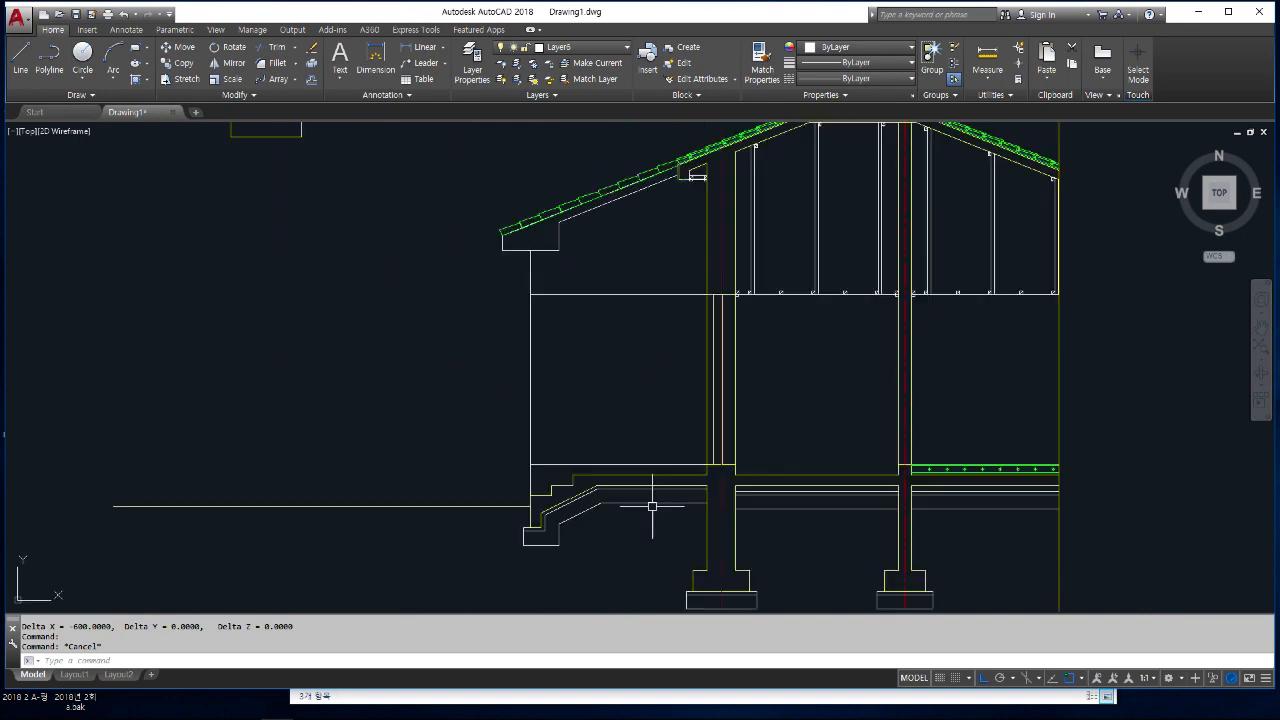
pyautogui.press('Escape')
pyautogui.write('o')
pyautogui.press('Return')
pyautogui.write('200')
pyautogui.press('Return')
pyautogui.click(754, 413)
pyautogui.click(563, 423)
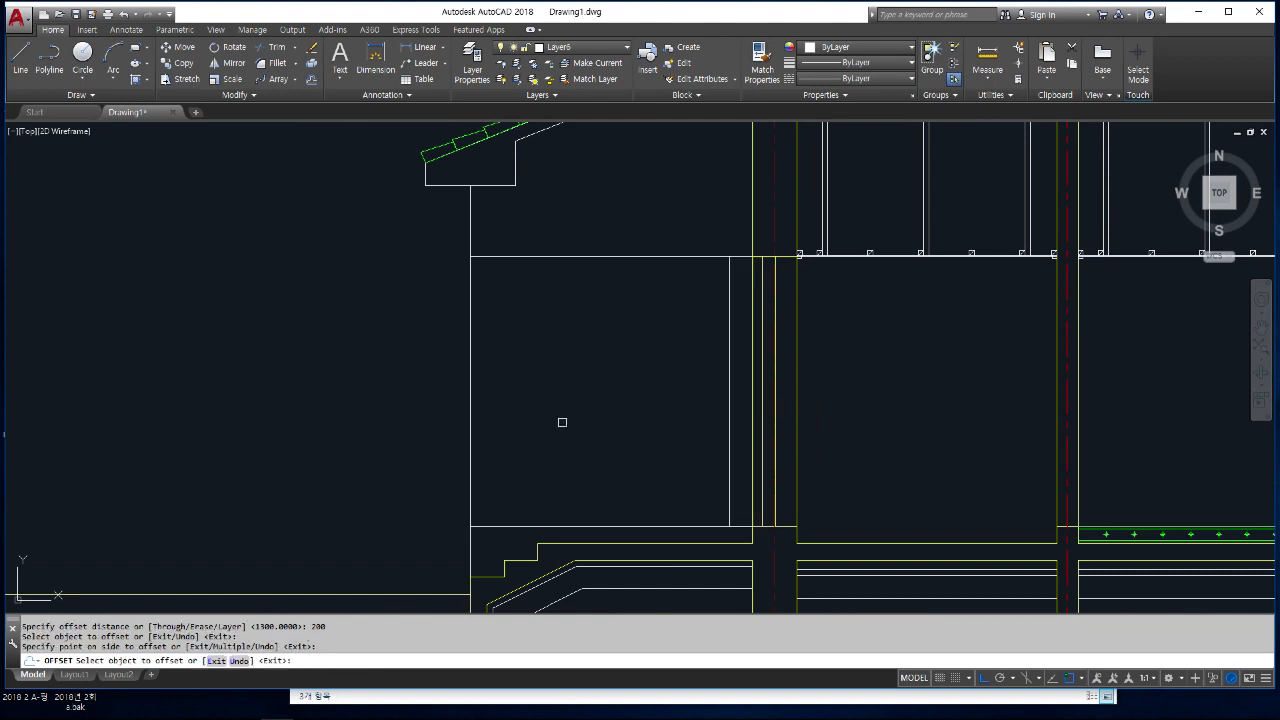
pyautogui.press('Return')
# - Offset the opening's near edge by 1300 away from the house to mark its other edge
pyautogui.press('Return')
pyautogui.write('130')
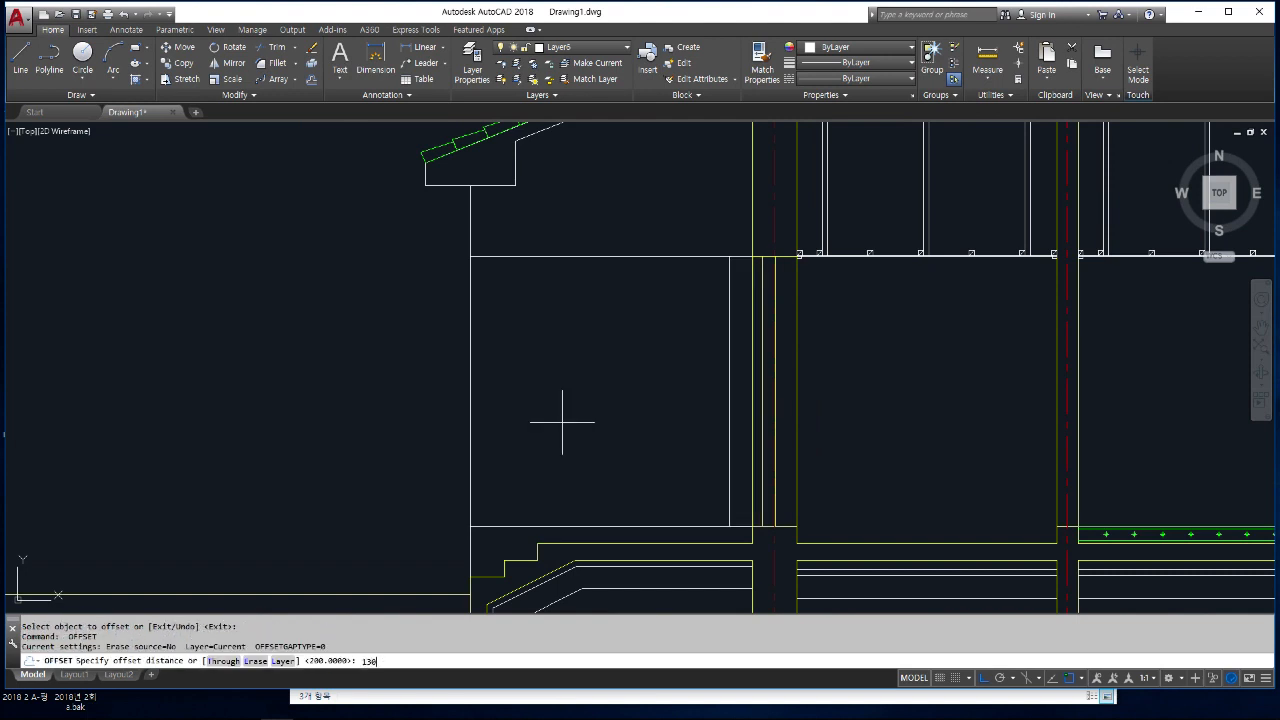
pyautogui.write('0')
pyautogui.press('Return')
pyautogui.click(727, 461)
pyautogui.click(550, 449)
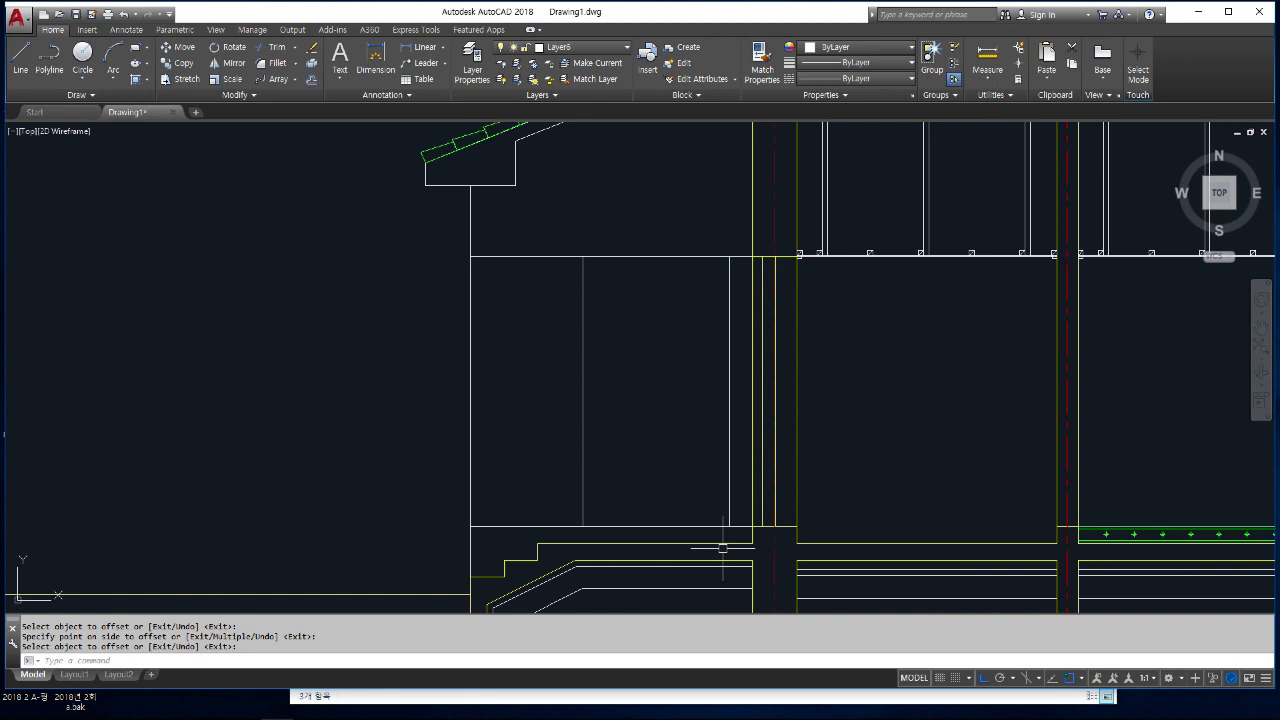
# - Extend both opening edges down to the porch slab surface and trim the horizontal line between them
pyautogui.moveTo(704, 543); pyautogui.dragTo(688, 468, button='middle')
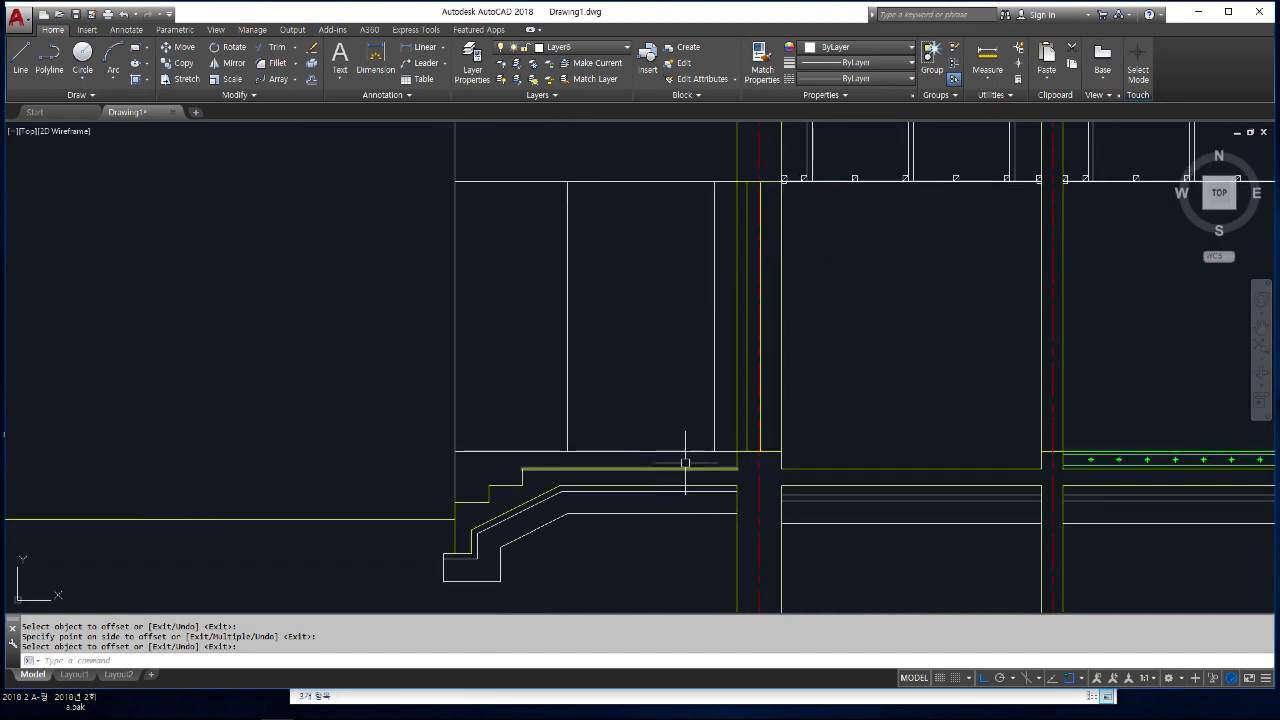
pyautogui.write('ex')
pyautogui.press('Return')
pyautogui.press('Return')
pyautogui.click(714, 431)
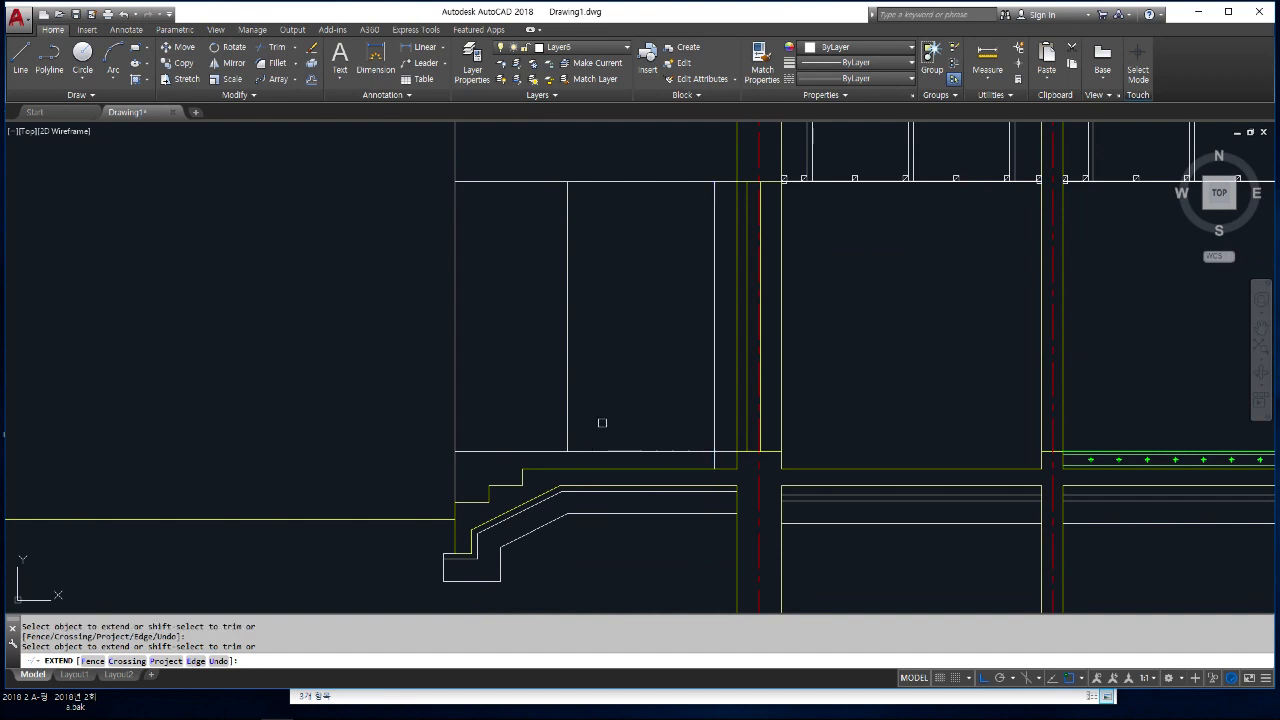
pyautogui.keyDown('shift'); pyautogui.click(634, 451); pyautogui.keyUp('shift')
pyautogui.press('Return')
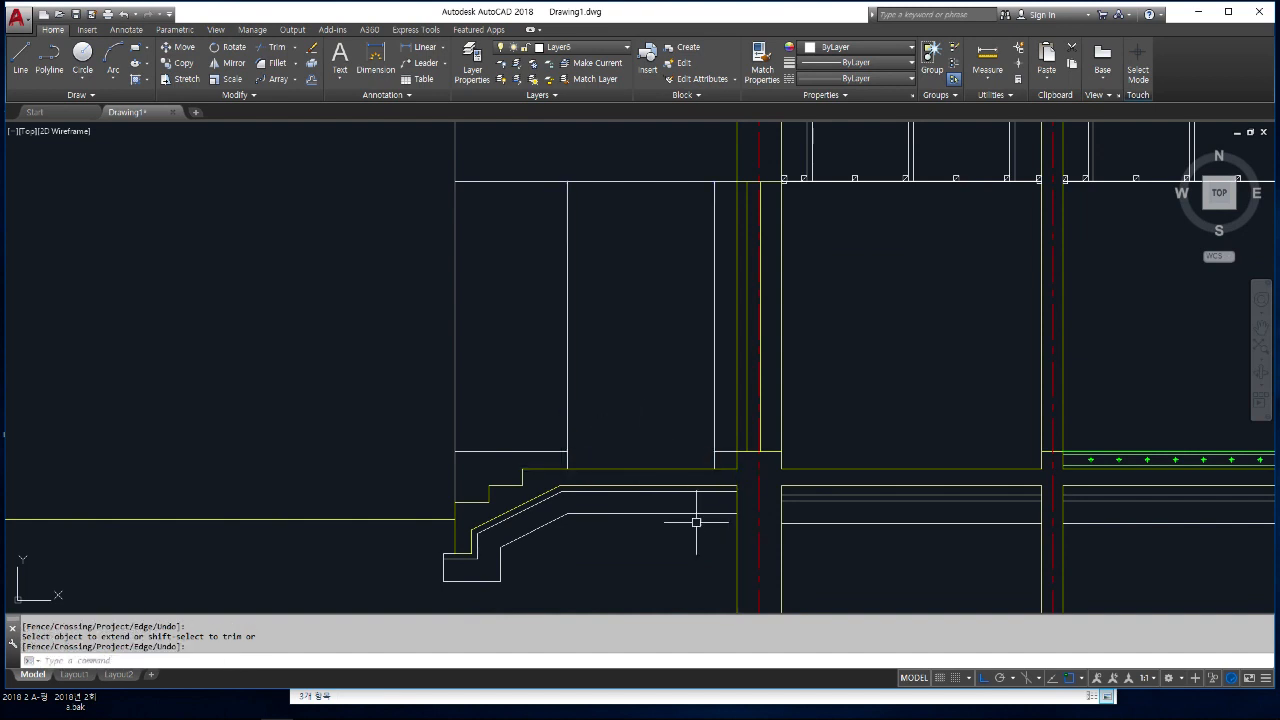
# - Examine the opening in the section and the stepped porch slab lines beneath it
pyautogui.scroll(-4, 696, 521)
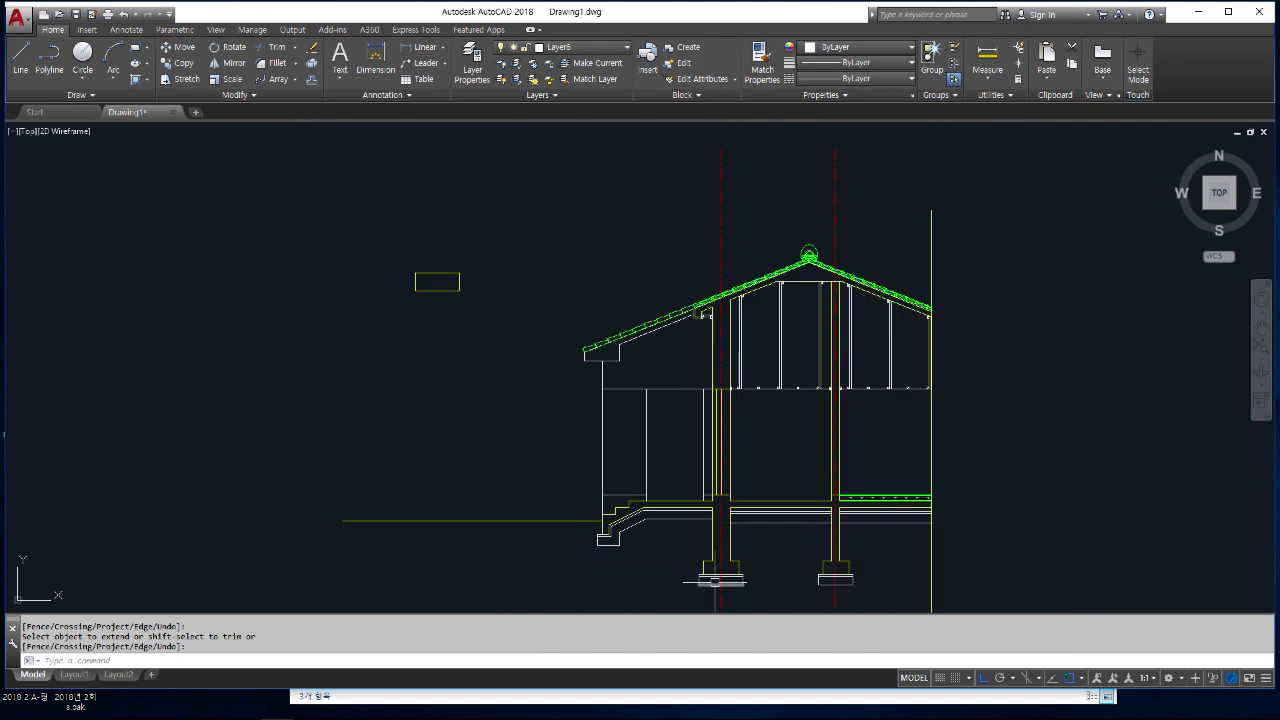
pyautogui.scroll(4, 658, 429)
pyautogui.moveTo(688, 485); pyautogui.dragTo(644, 417, button='middle')
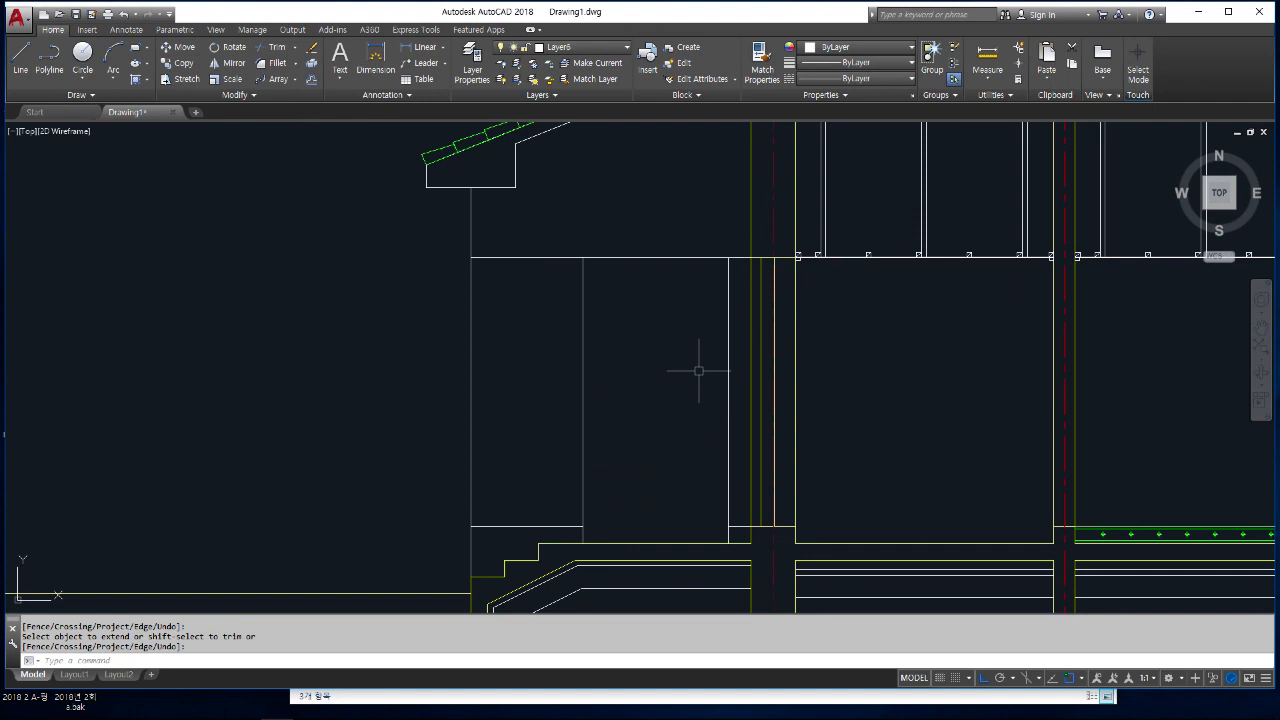
pyautogui.scroll(-2, 699, 371)
pyautogui.scroll(4, 668, 489)
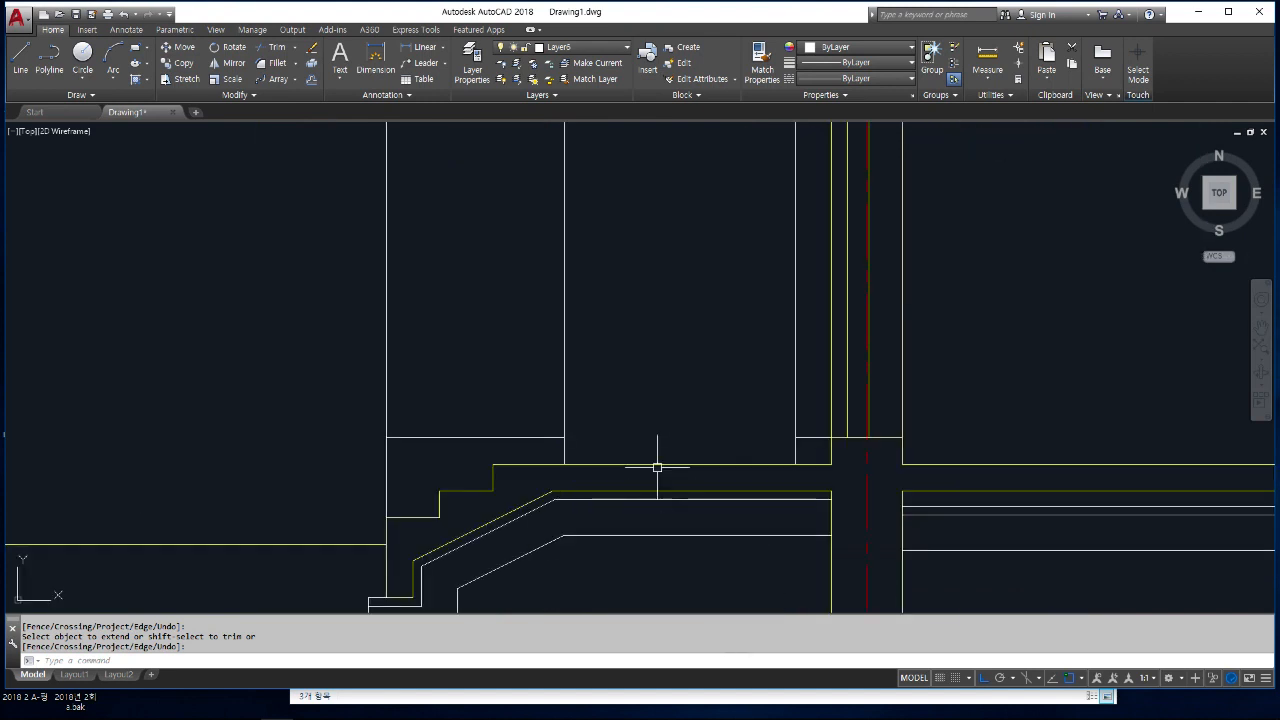
pyautogui.click(652, 464)
pyautogui.click(492, 477)
pyautogui.click(466, 490)
pyautogui.press('Escape')
pyautogui.press('Escape')
pyautogui.press('Escape')
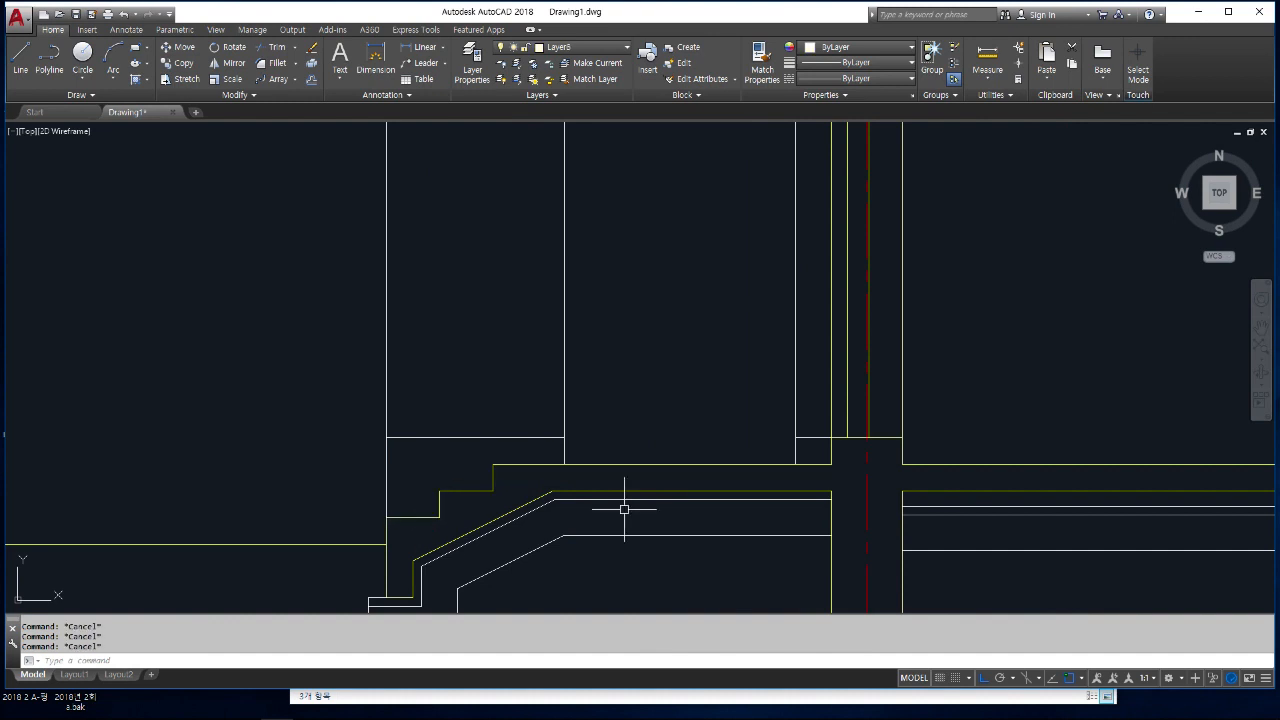
pyautogui.scroll(-1, 624, 509)
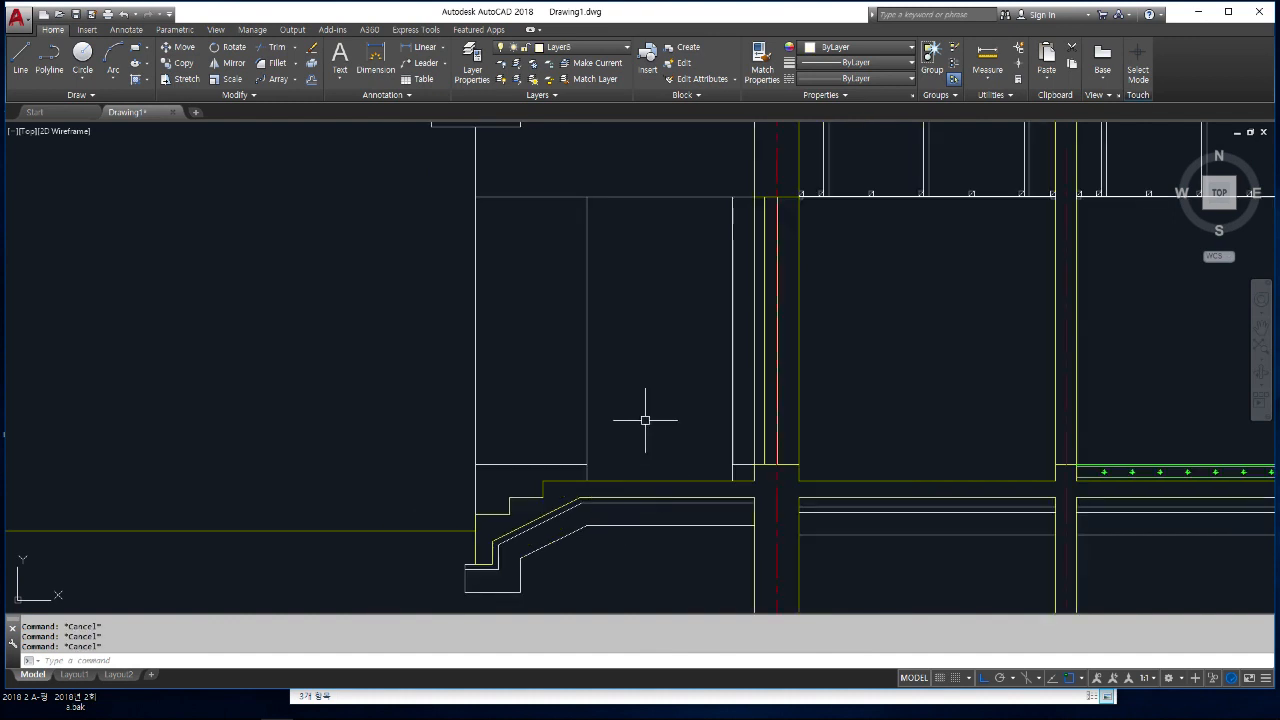
pyautogui.scroll(-1, 660, 440)
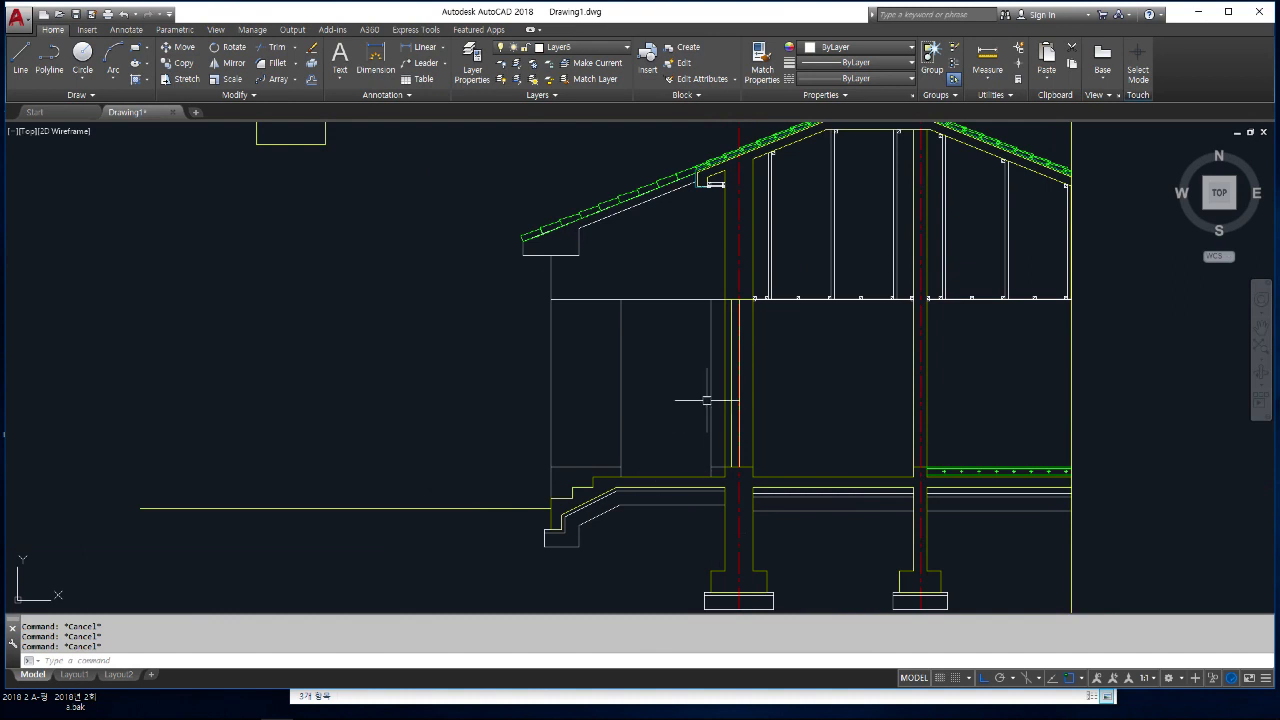
pyautogui.moveTo(955, 529); pyautogui.dragTo(862, 521, button='middle')
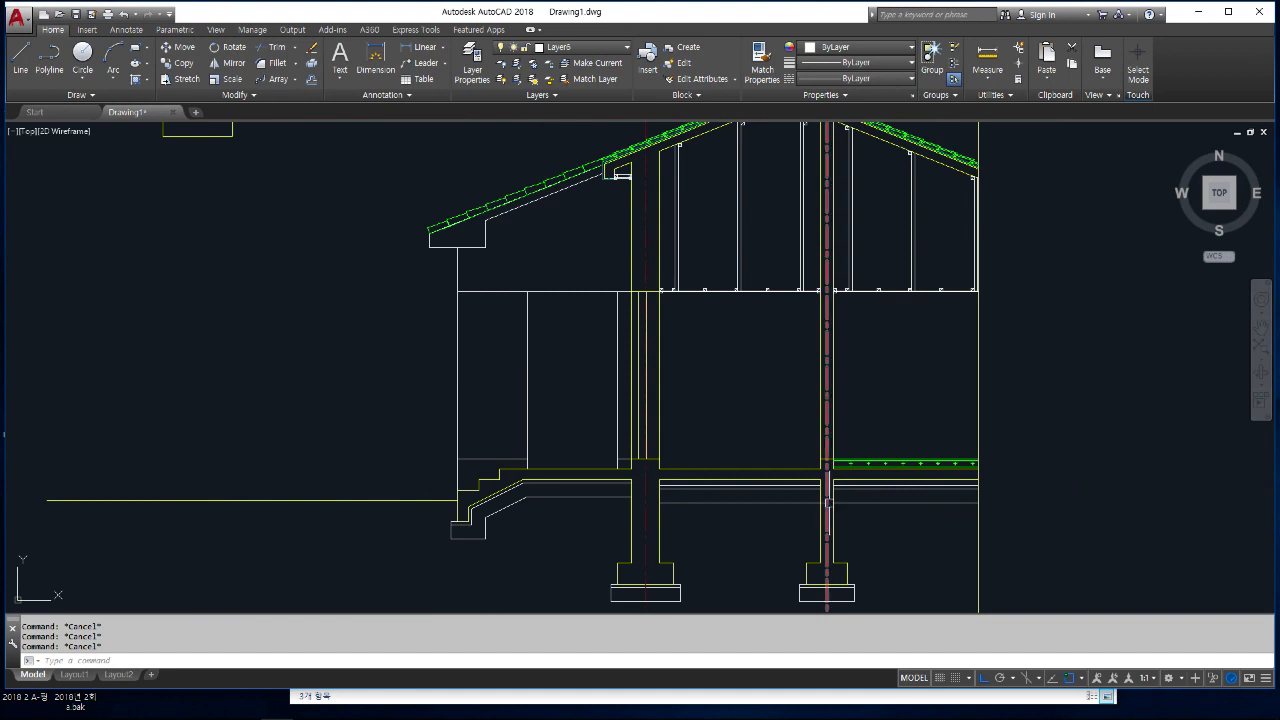
pyautogui.moveTo(820, 468); pyautogui.dragTo(776, 468, button='middle')
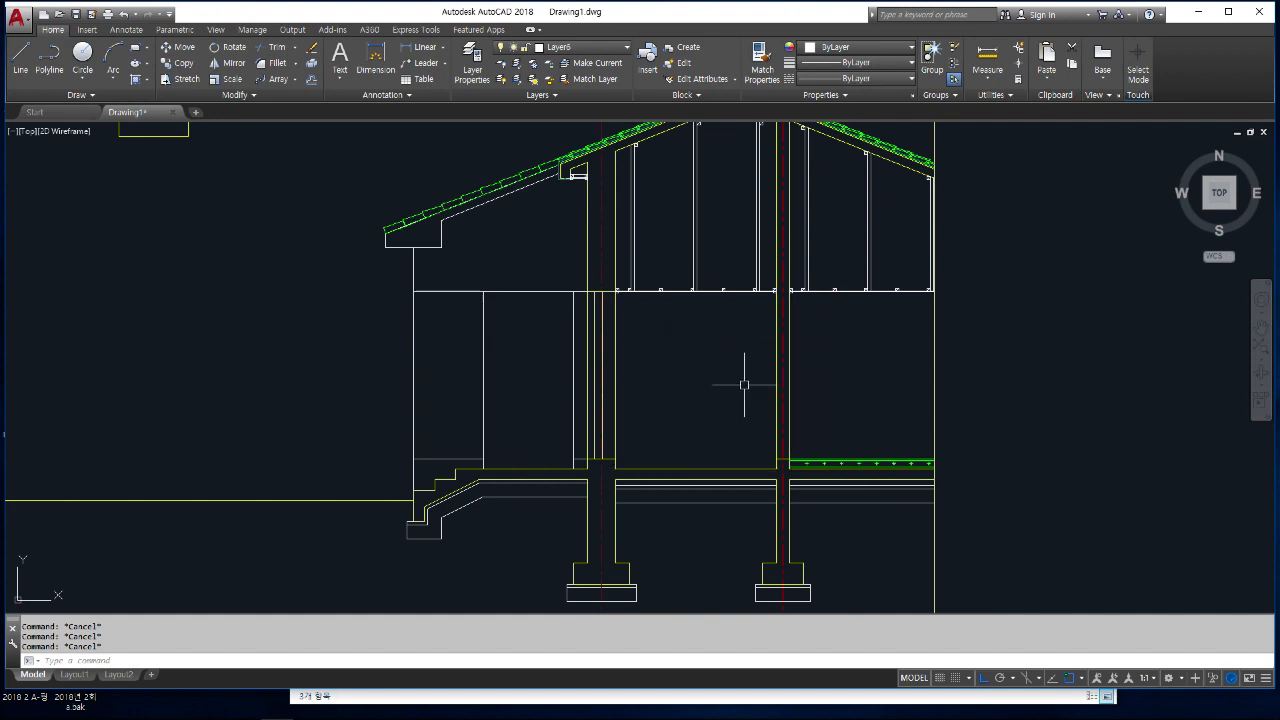
# - Make Layer3 current and offset the floor slab line between the two walls upward by 20 as a finish line
pyautogui.click(558, 47)
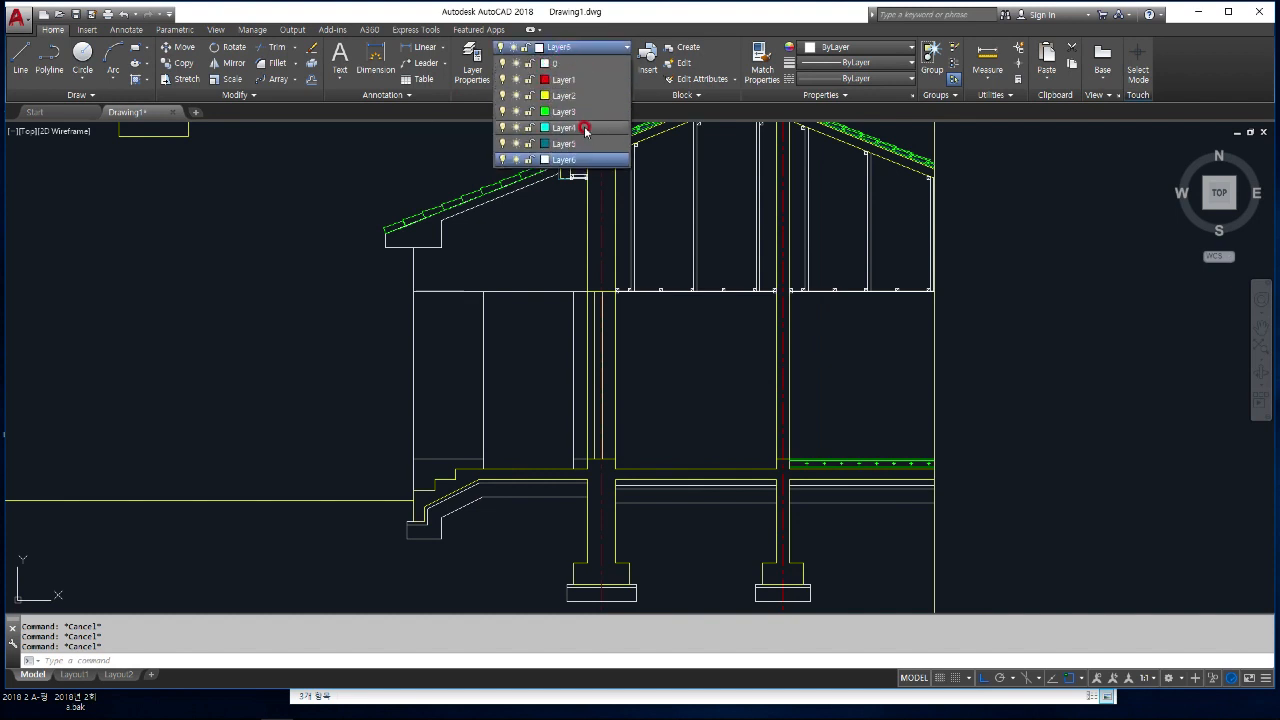
pyautogui.click(565, 112)
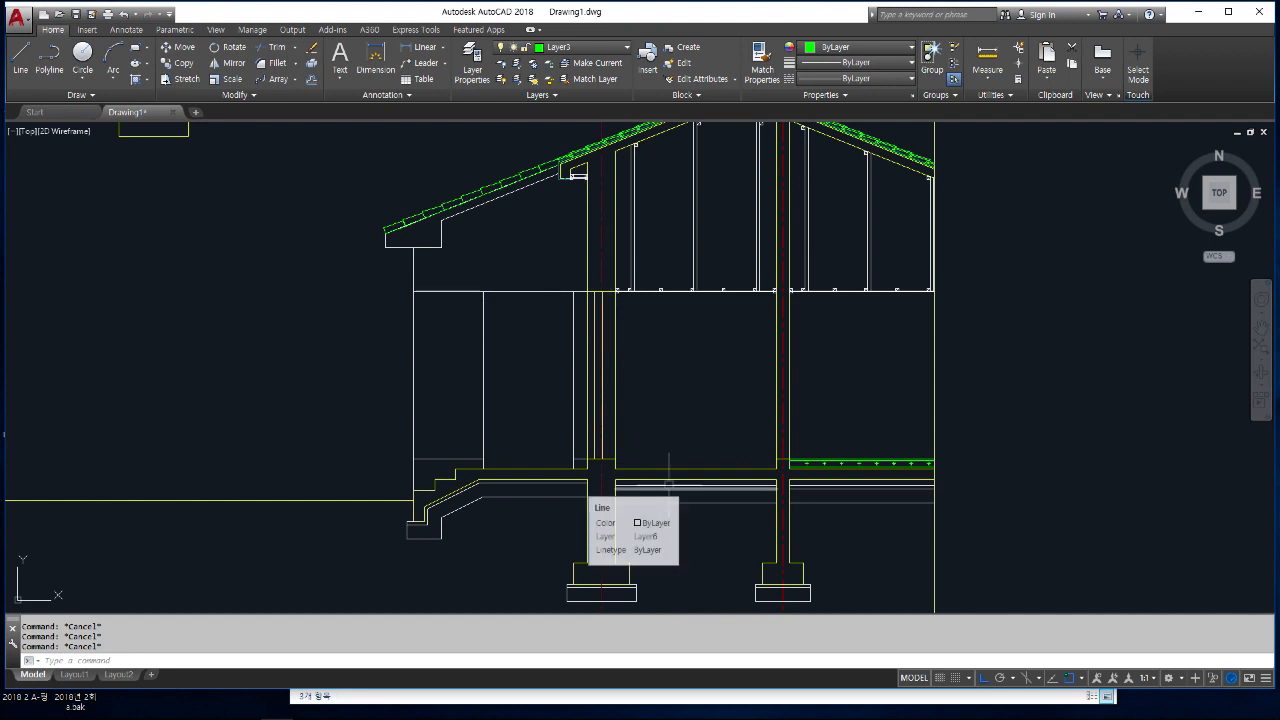
pyautogui.scroll(2, 680, 474)
pyautogui.write('o')
pyautogui.press('Return')
pyautogui.write('2')
pyautogui.press('Return')
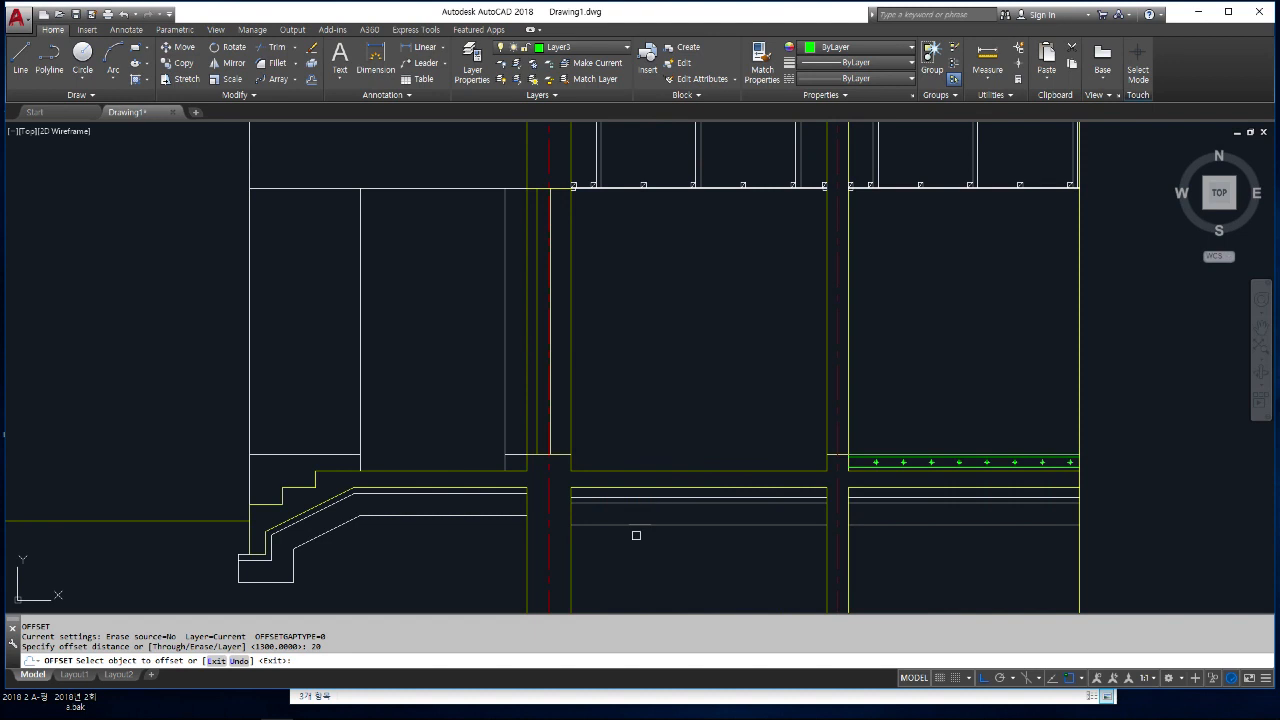
pyautogui.scroll(2, 605, 470)
pyautogui.click(600, 460)
pyautogui.click(600, 387)
# - Offset the room-side faces of both walls by 20 into the room between them
pyautogui.click(544, 349)
pyautogui.click(663, 372)
pyautogui.click(954, 339)
pyautogui.click(881, 339)
pyautogui.press('Return')
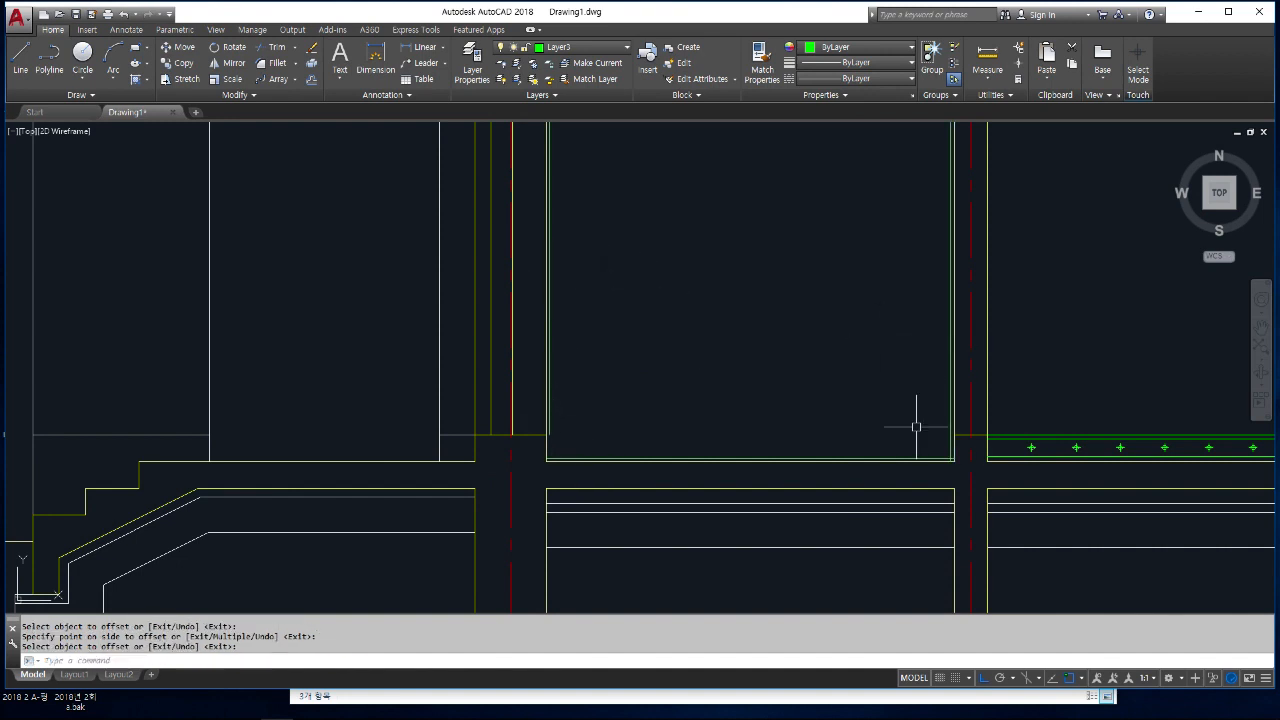
pyautogui.press('Escape')
pyautogui.press('Escape')
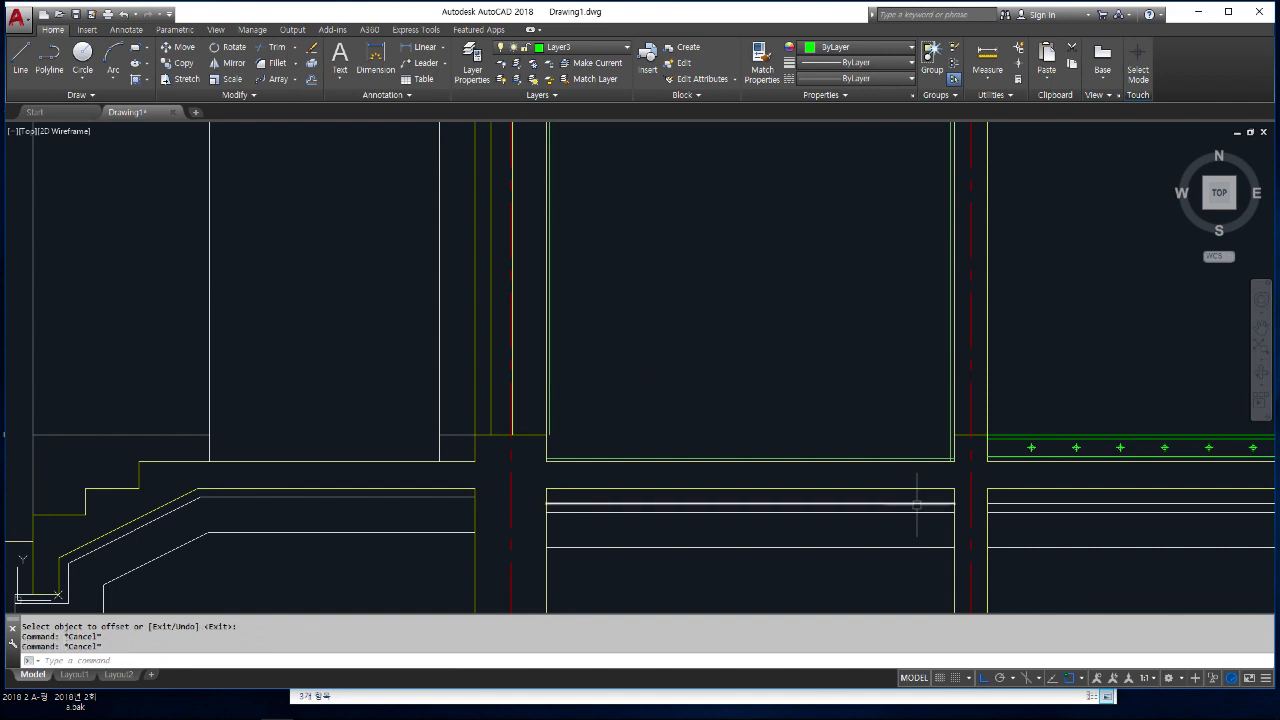
# - Fillet the floor finish line with both wall finish lines to close the room's two lower corners
pyautogui.scroll(2, 950, 455)
pyautogui.write('f')
pyautogui.press('Return')
pyautogui.click(949, 443)
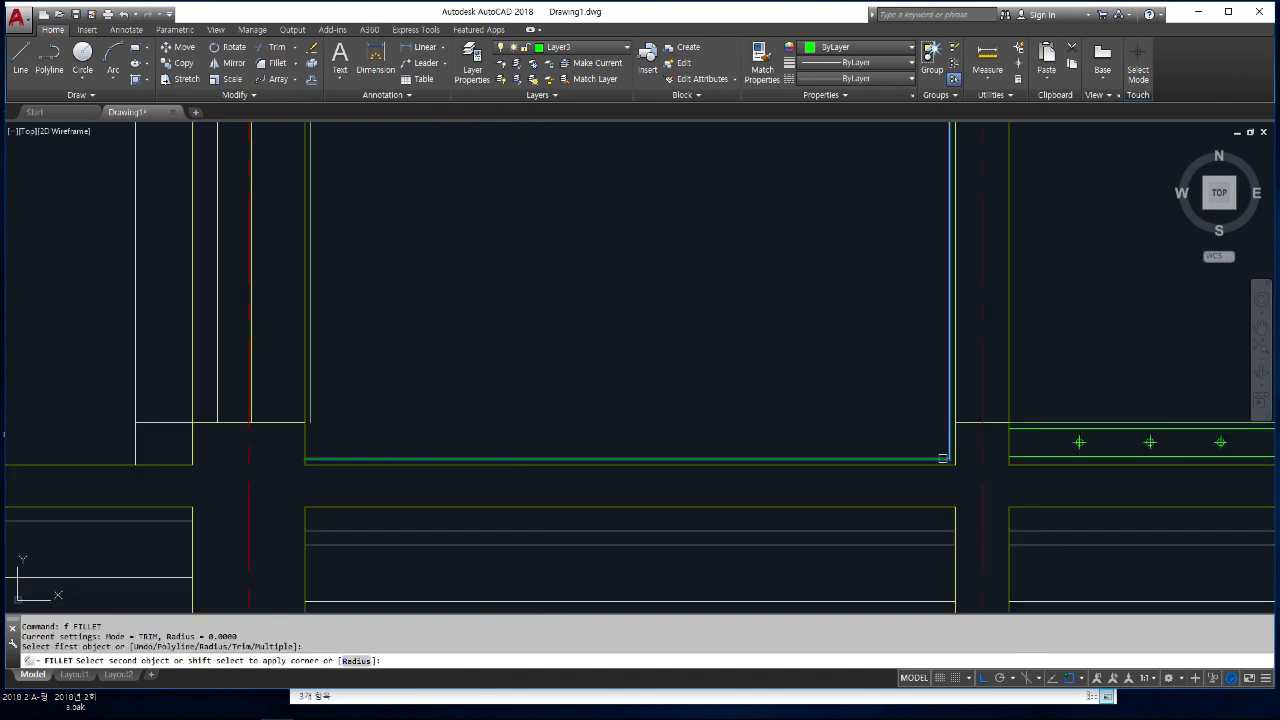
pyautogui.click(434, 460)
pyautogui.press('Return')
pyautogui.click(377, 459)
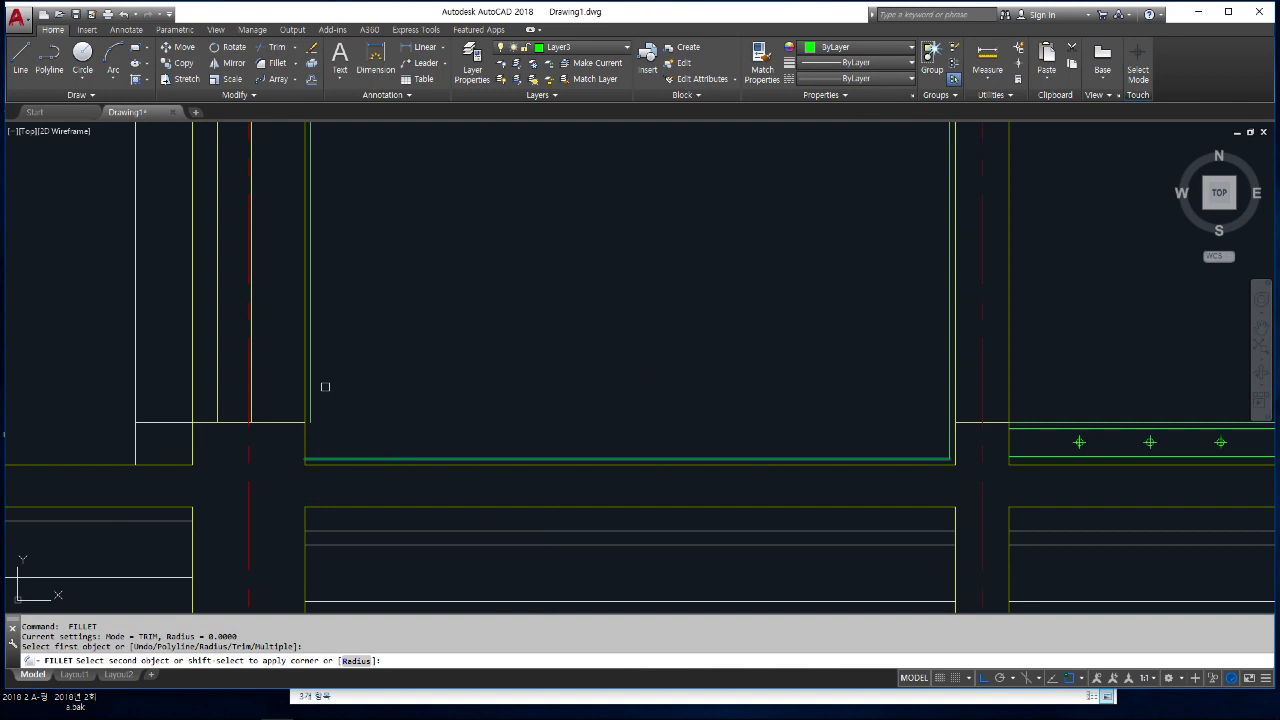
pyautogui.click(311, 369)
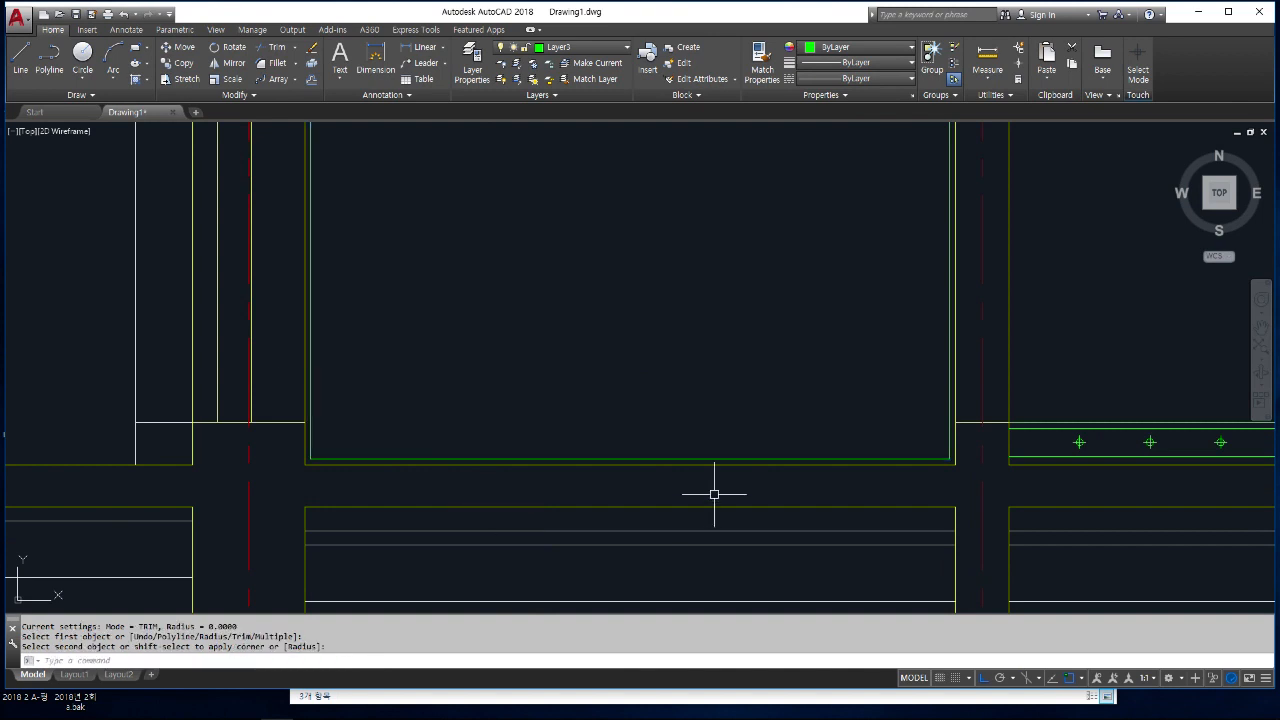
# - Trim the right wall's finish line above the underside of the small ceiling moulding
pyautogui.scroll(-4, 714, 494)
pyautogui.moveTo(779, 346); pyautogui.dragTo(801, 490, button='middle')
pyautogui.scroll(4, 830, 390)
pyautogui.scroll(4, 809, 294)
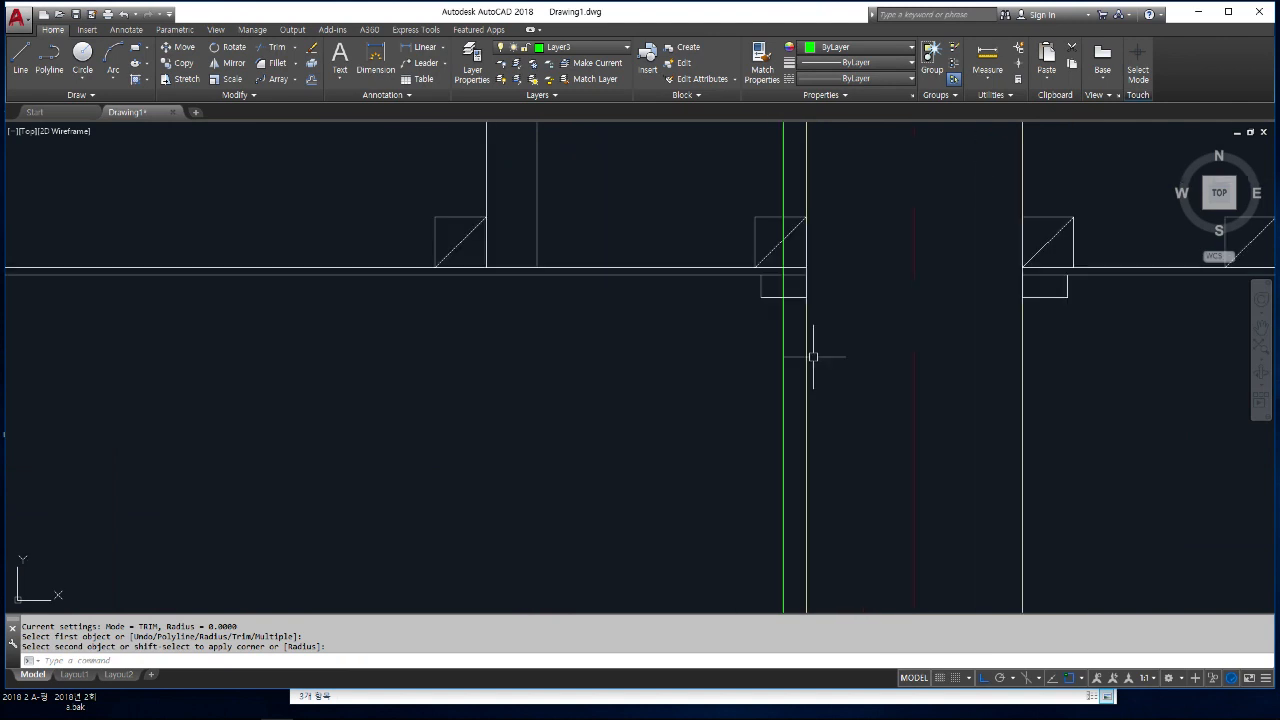
pyautogui.write('tr')
pyautogui.press('Return')
pyautogui.click(791, 297)
pyautogui.press('Return')
pyautogui.click(783, 250)
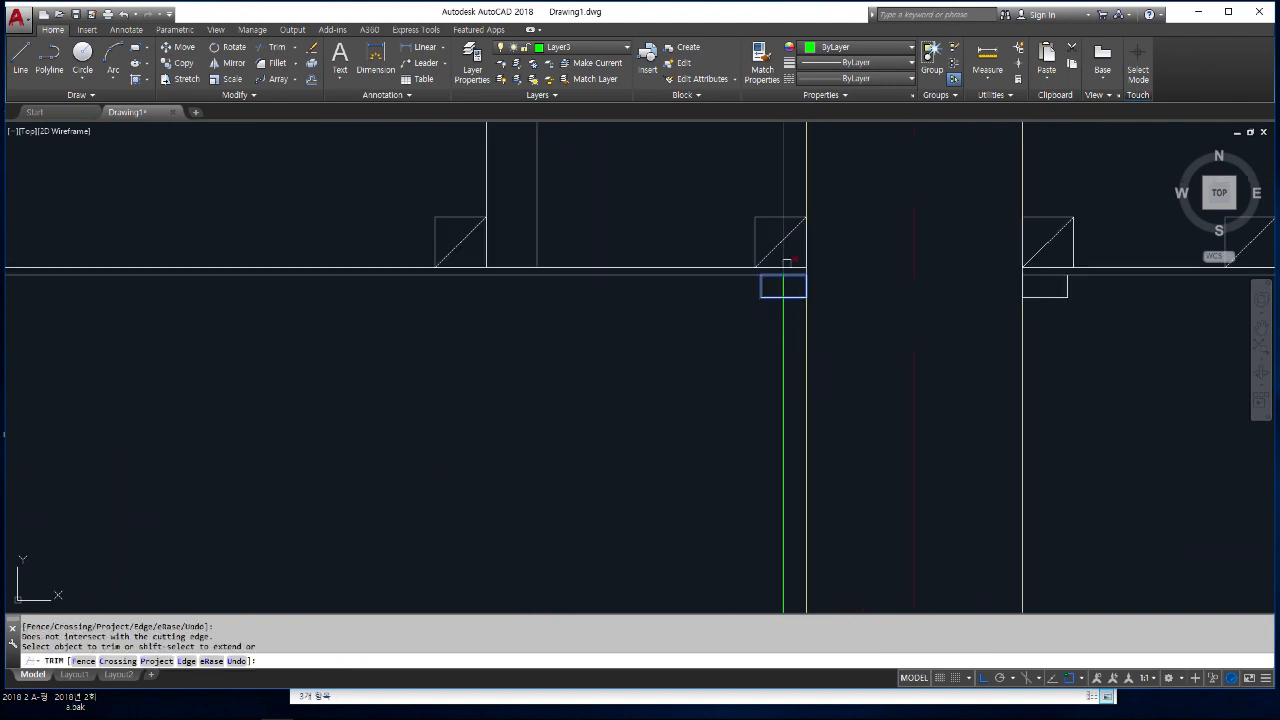
pyautogui.press('Return')
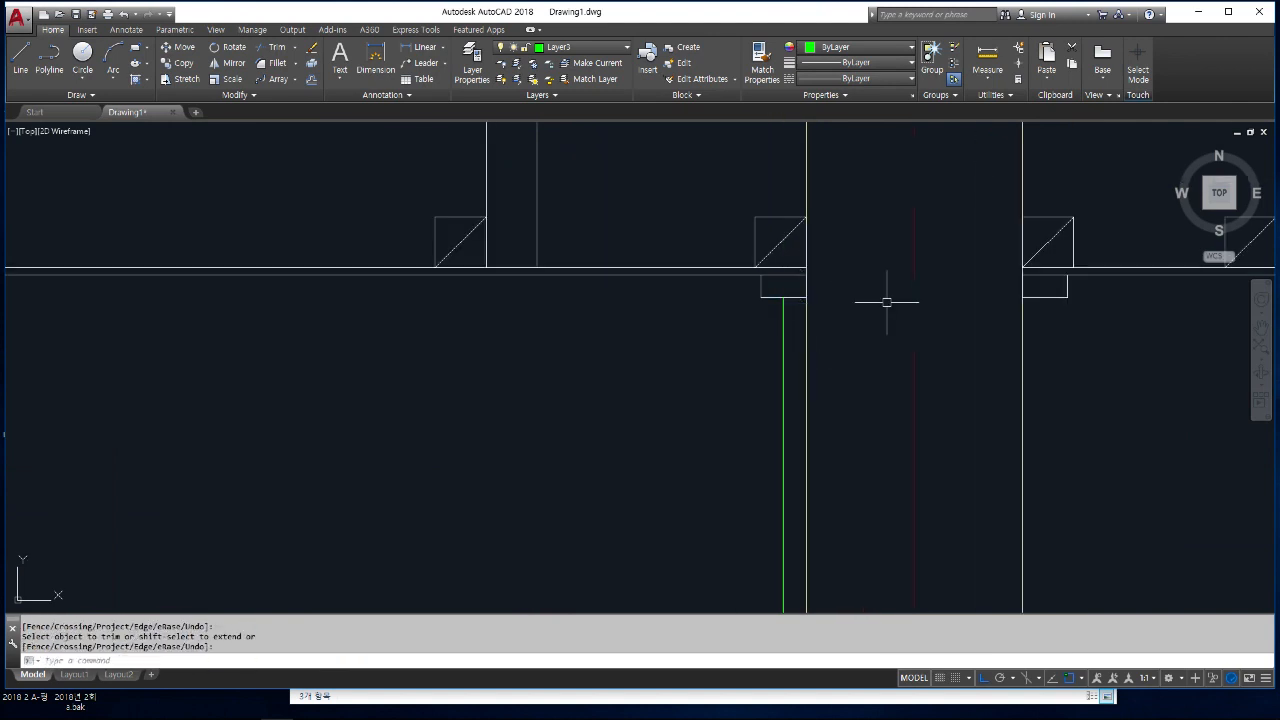
# - Trim the left wall's finish line above the underside of its small ceiling moulding
pyautogui.scroll(-4, 886, 301)
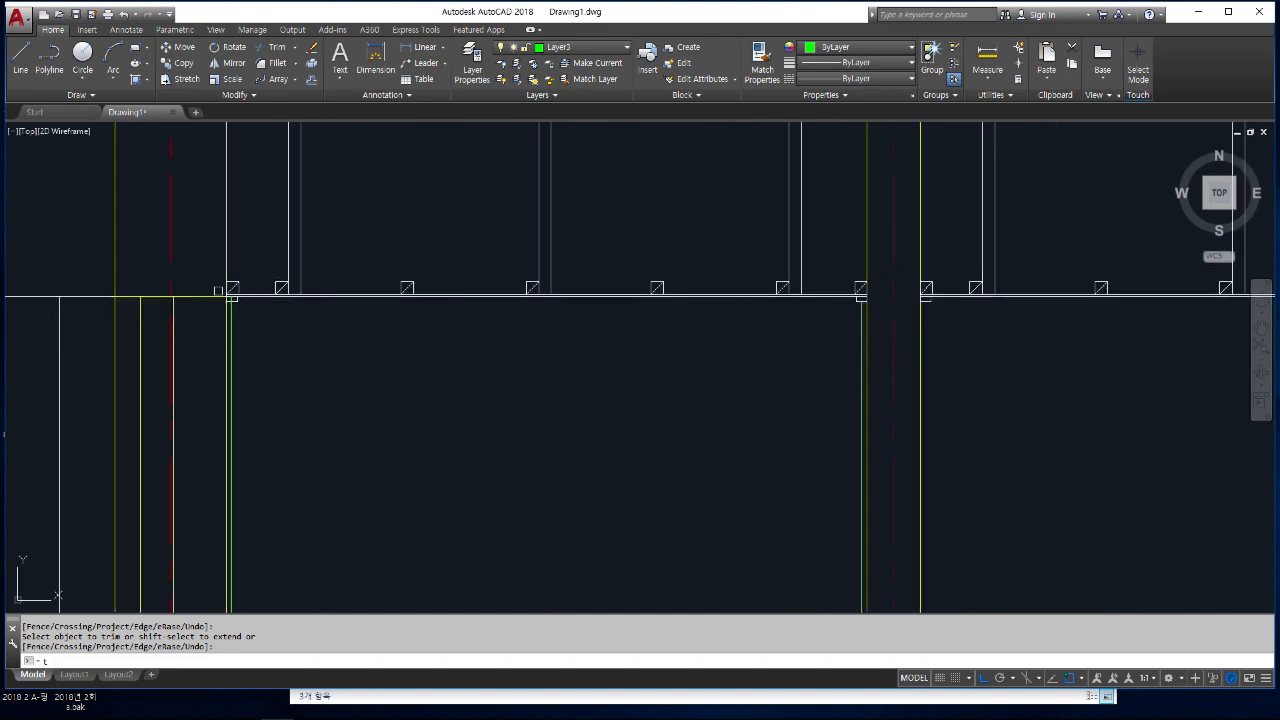
pyautogui.write('tr')
pyautogui.press('Return')
pyautogui.press('Return')
pyautogui.scroll(7, 230, 295)
pyautogui.press('Escape')
pyautogui.press('Escape')
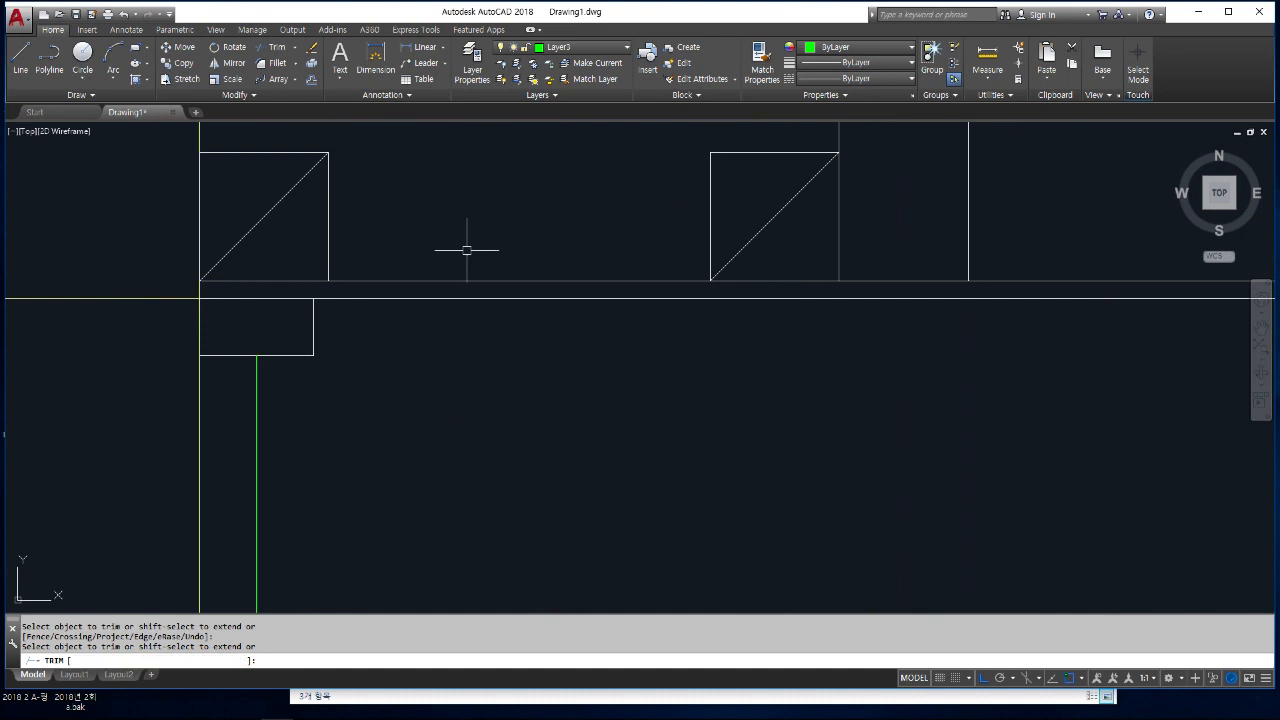
pyautogui.scroll(-4, 466, 249)
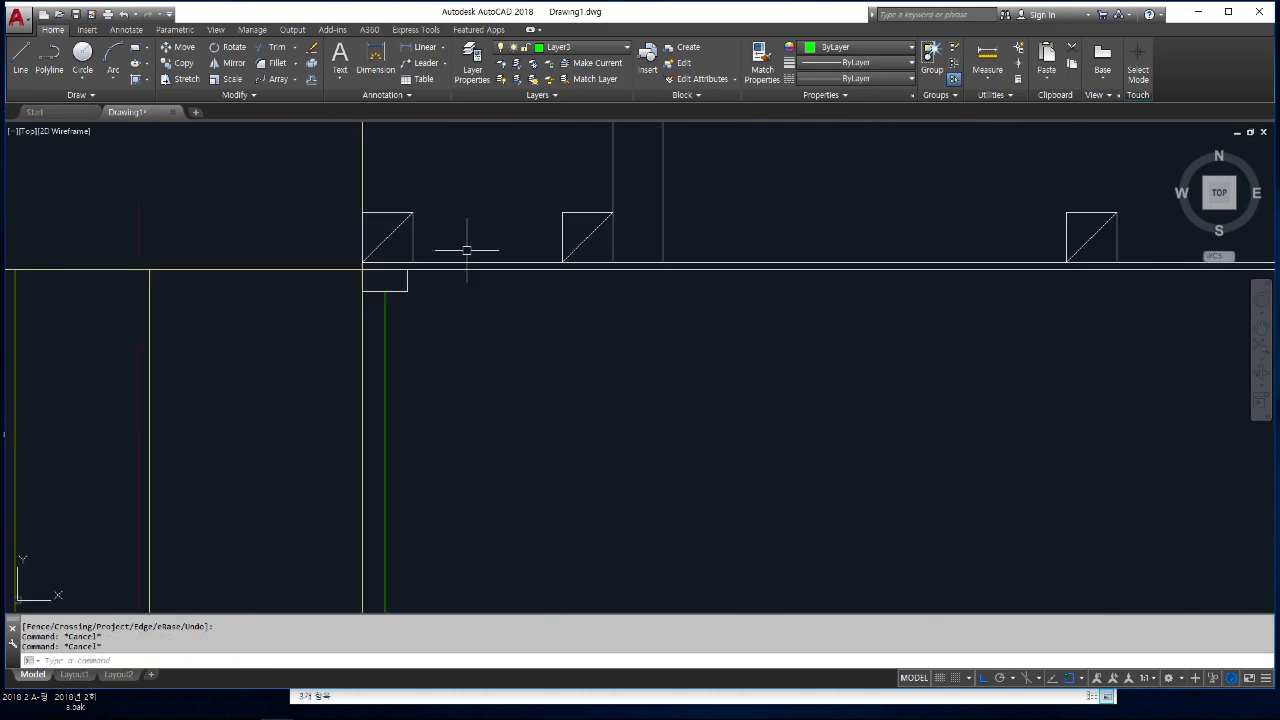
pyautogui.scroll(-5, 466, 249)
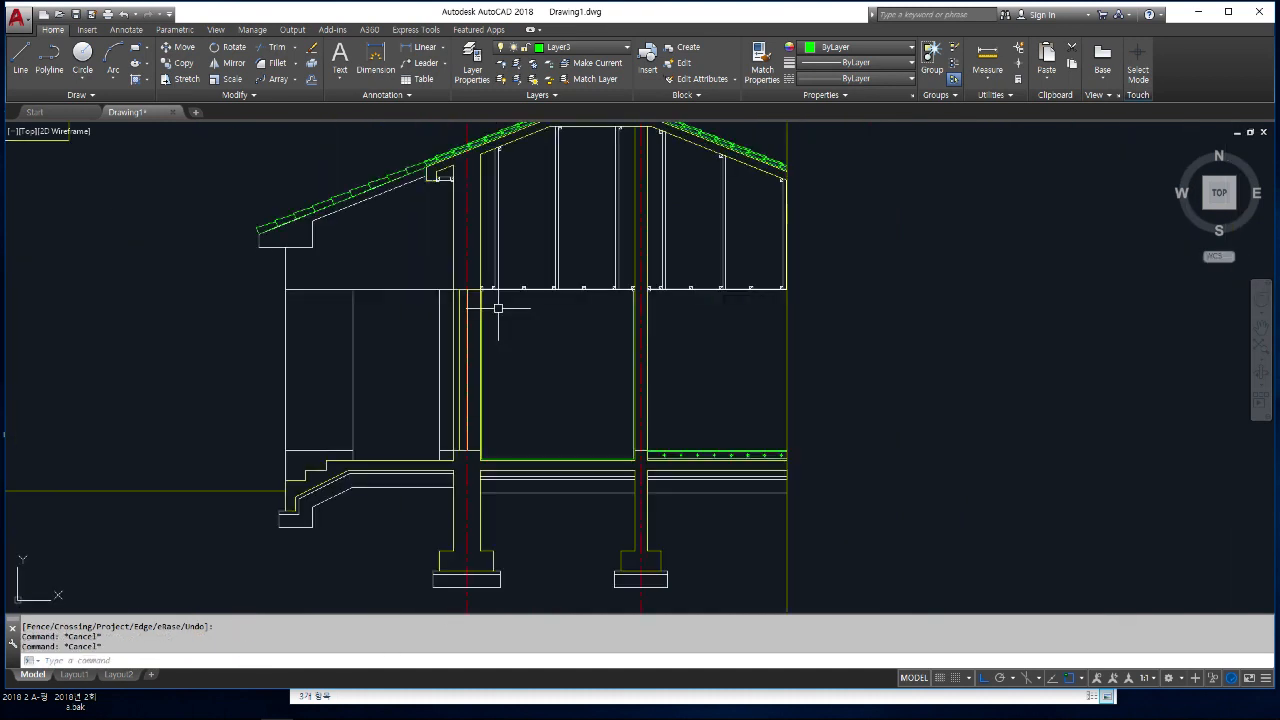
pyautogui.scroll(4, 466, 471)
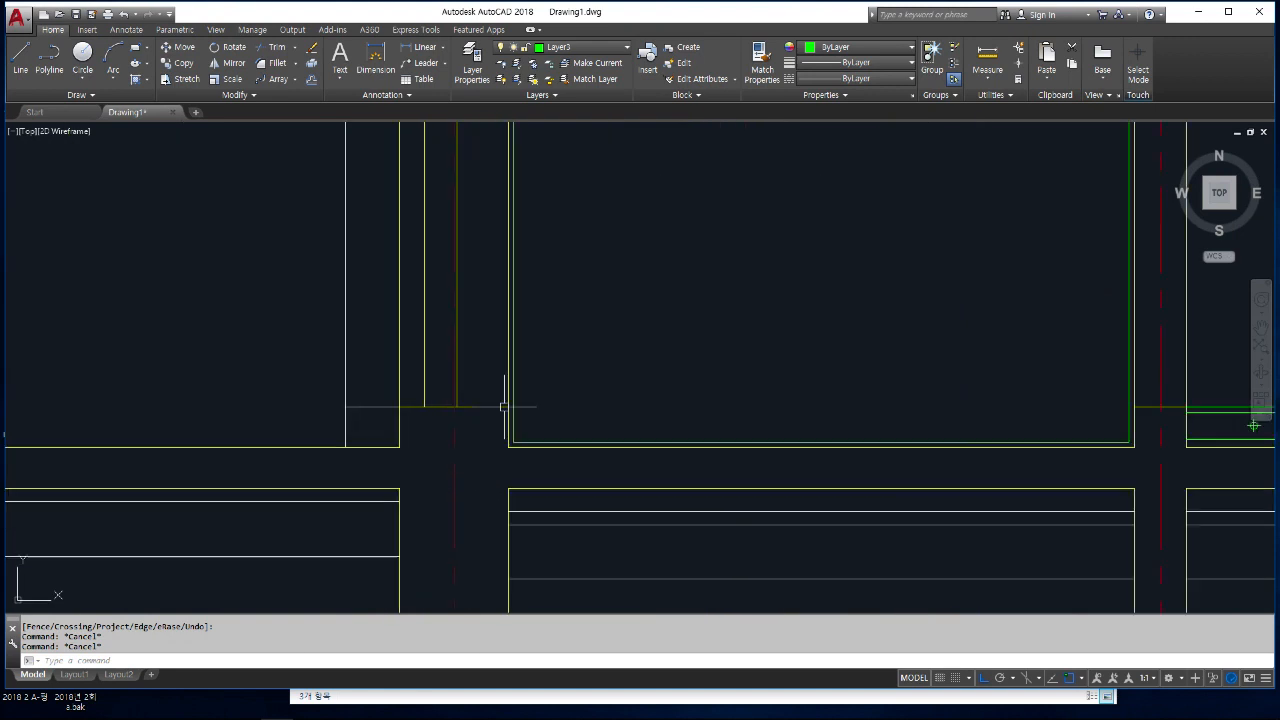
# - Set the linetype of the interior room's floor finish line and both wall finish lines to HIDDEN
pyautogui.scroll(2, 517, 420)
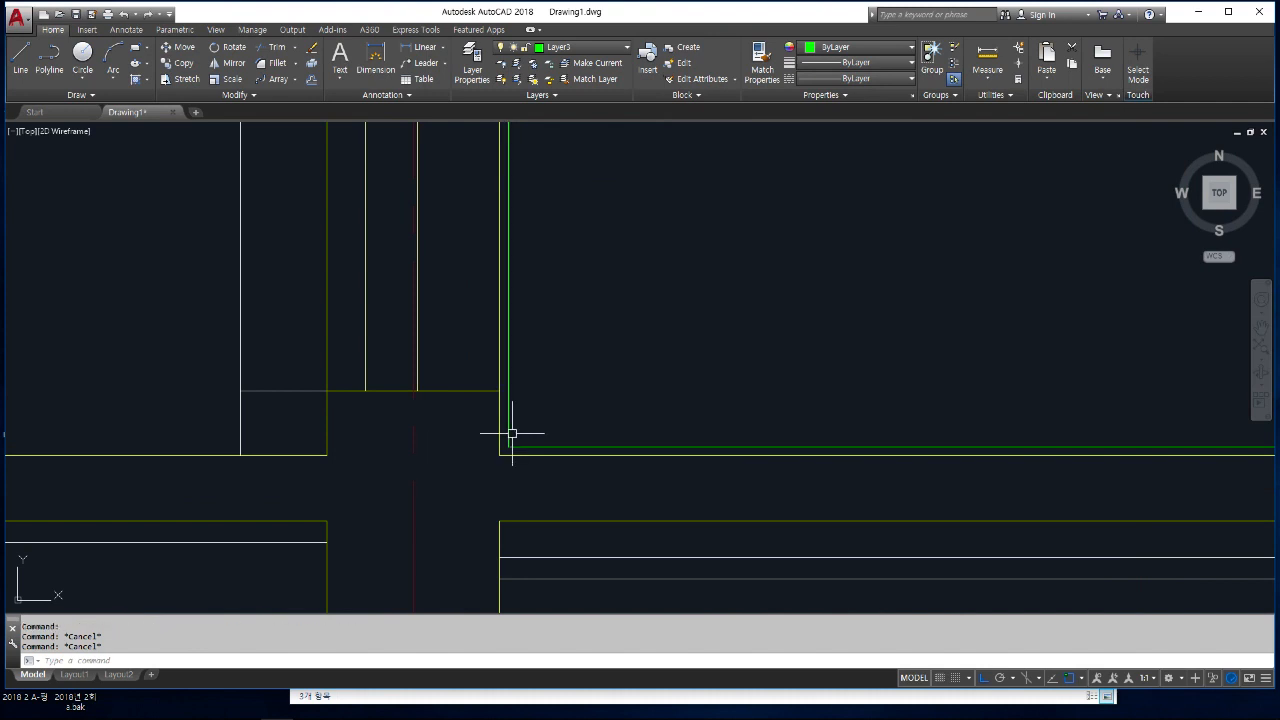
pyautogui.click(557, 447)
pyautogui.scroll(-3, 386, 534)
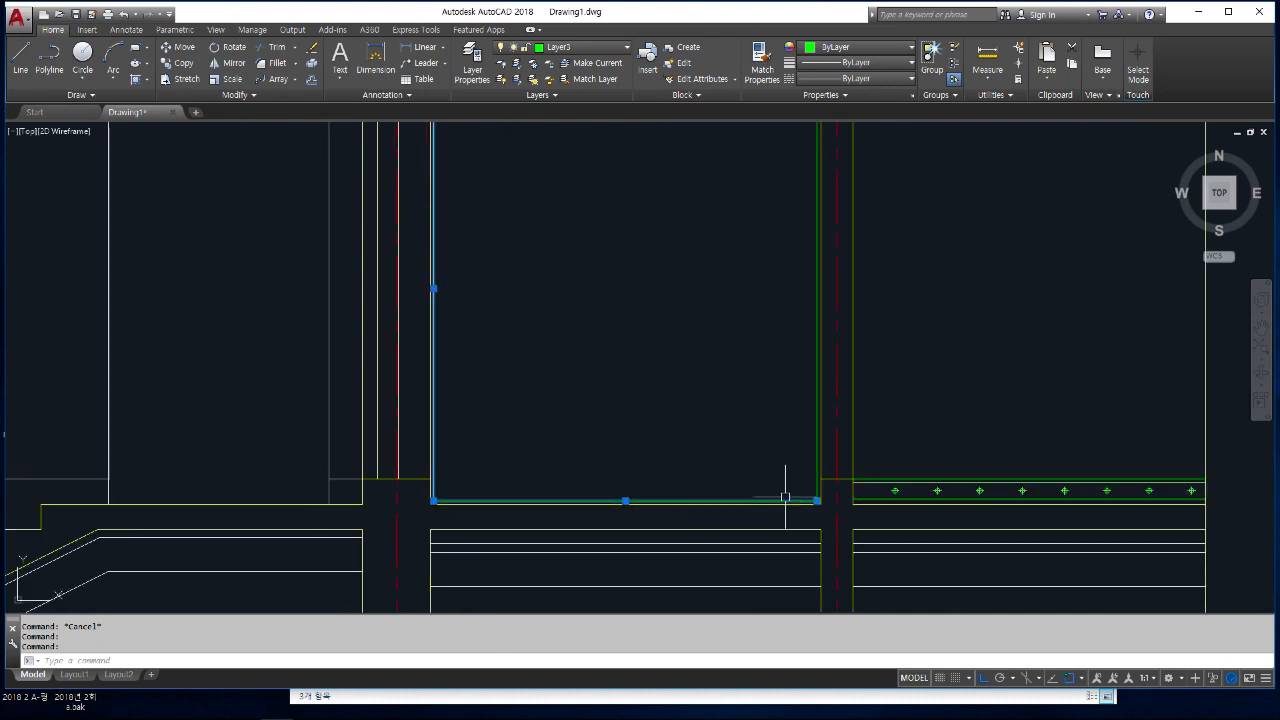
pyautogui.scroll(3, 821, 464)
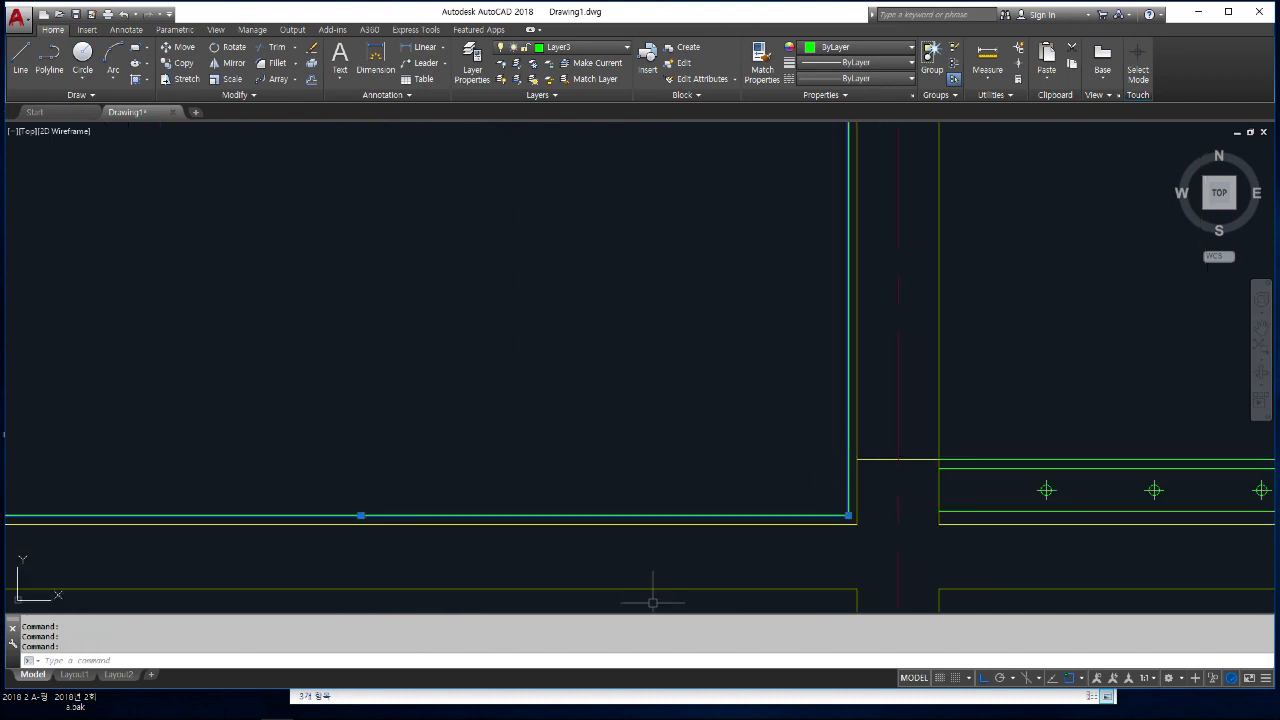
pyautogui.scroll(-3, 705, 485)
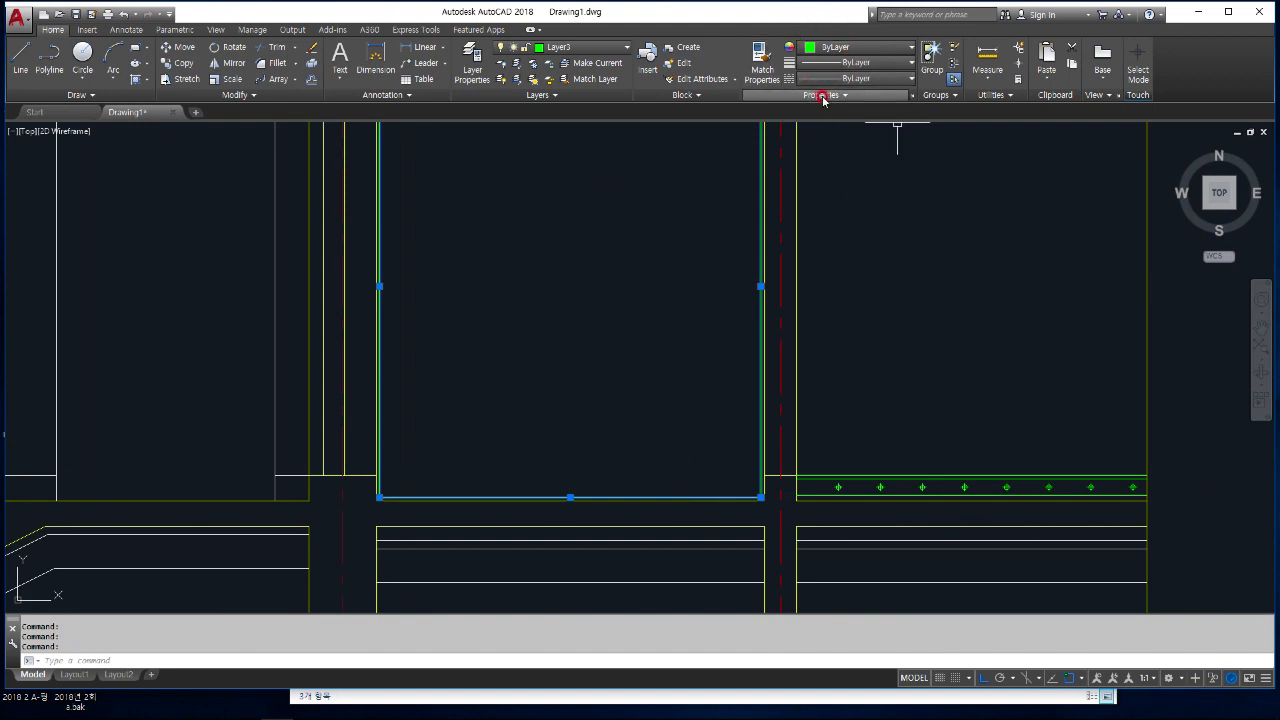
pyautogui.click(852, 79)
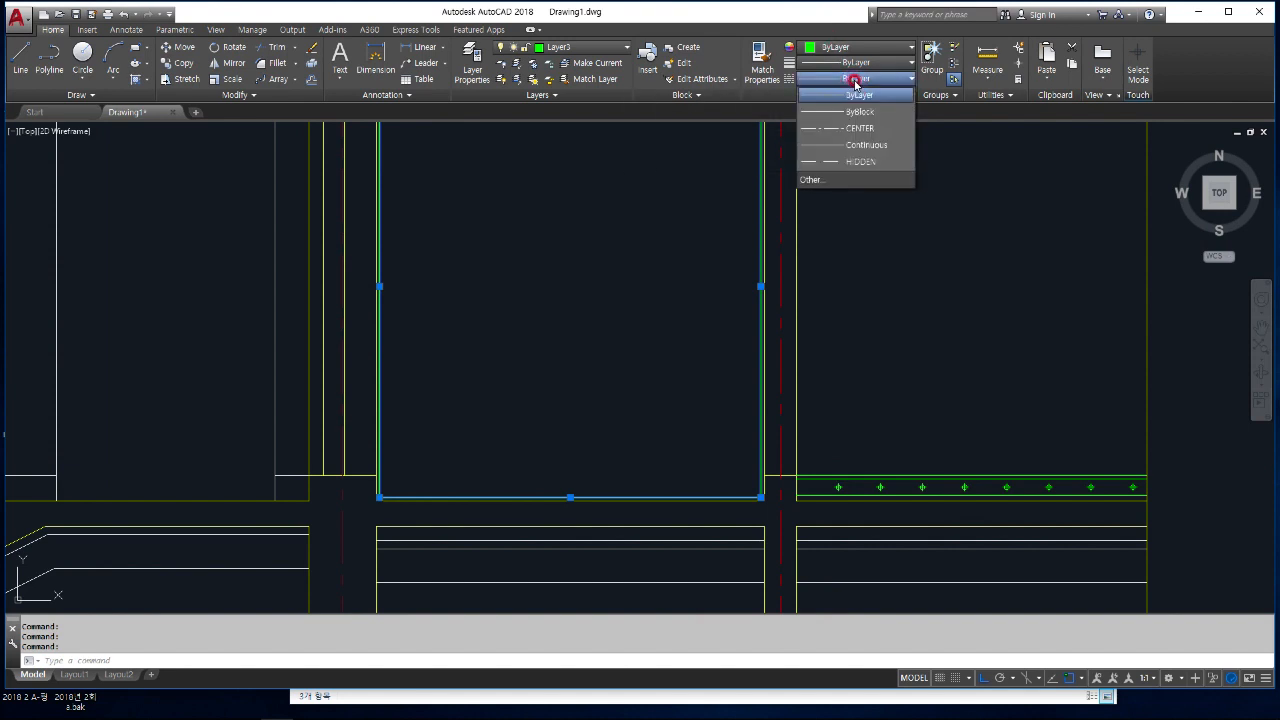
pyautogui.click(866, 163)
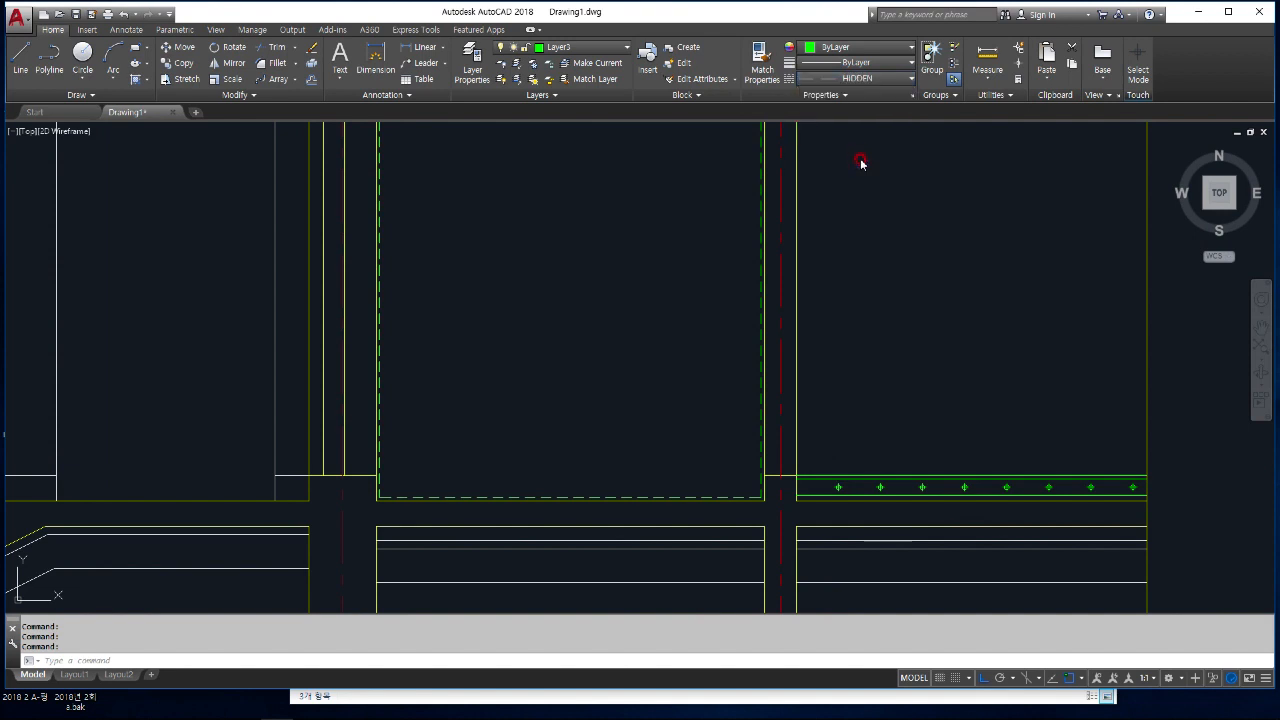
pyautogui.press('Escape')
pyautogui.press('Escape')
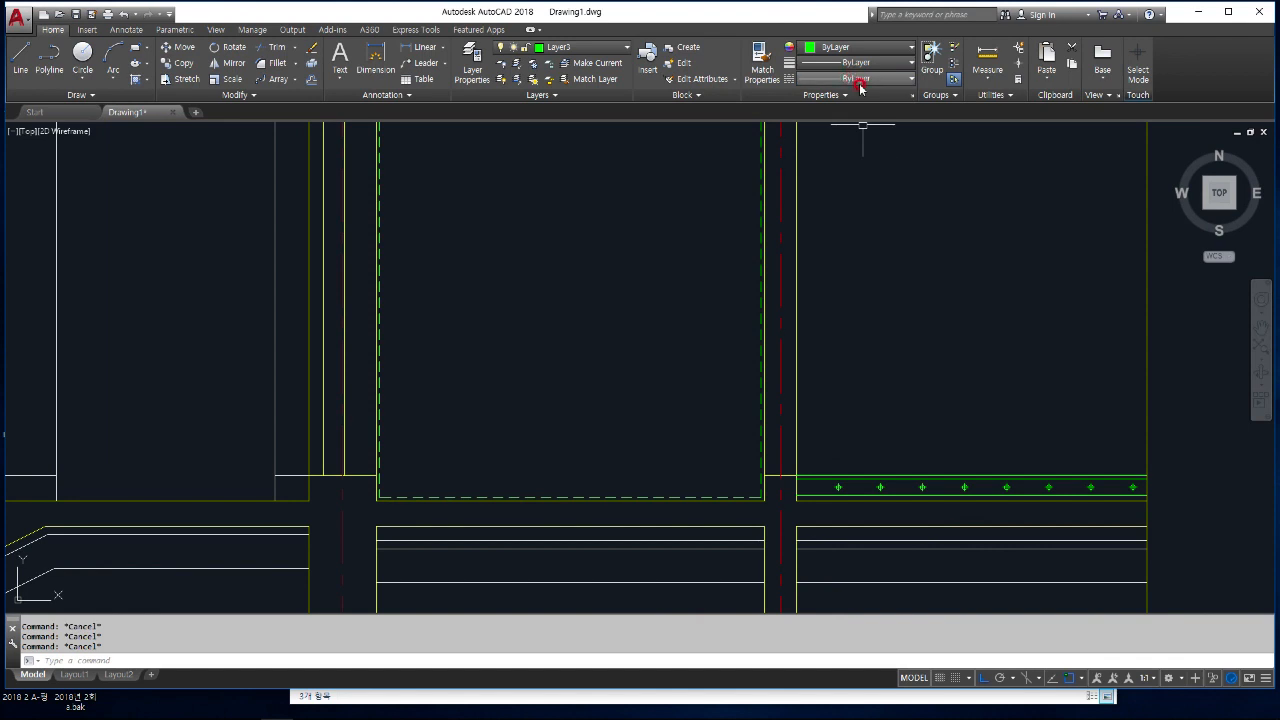
pyautogui.click(860, 86)
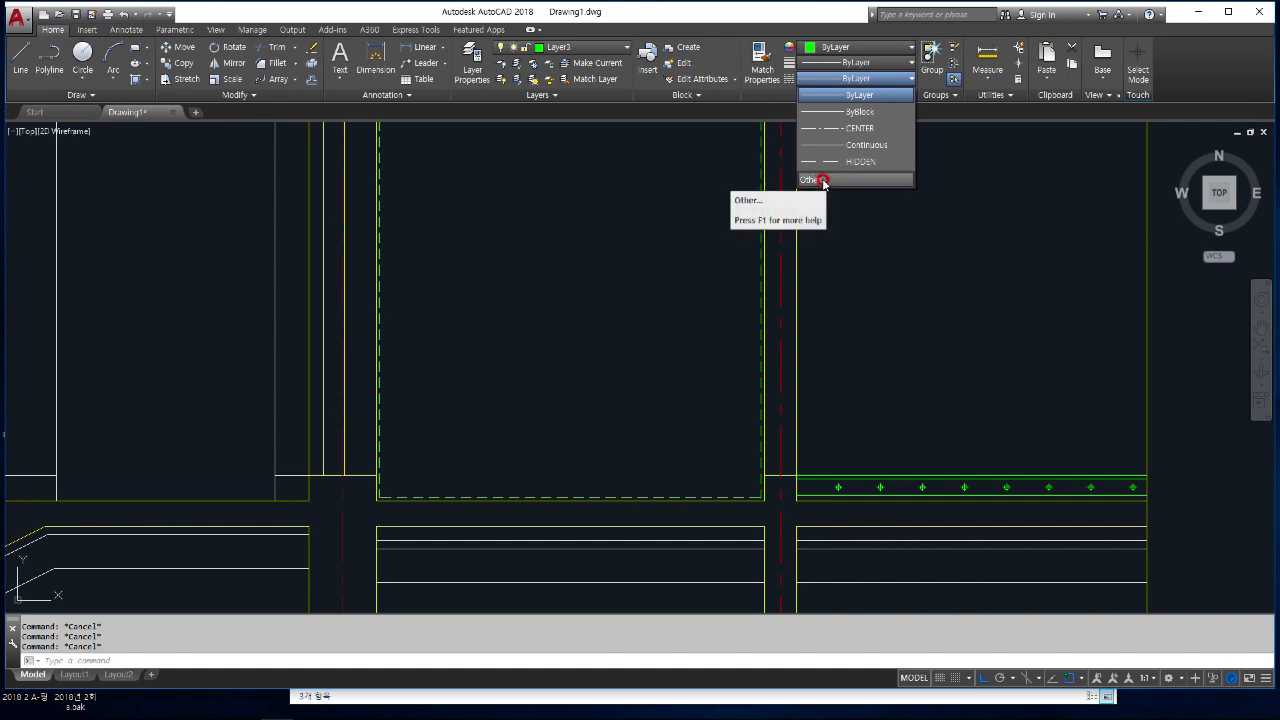
pyautogui.click(491, 322)
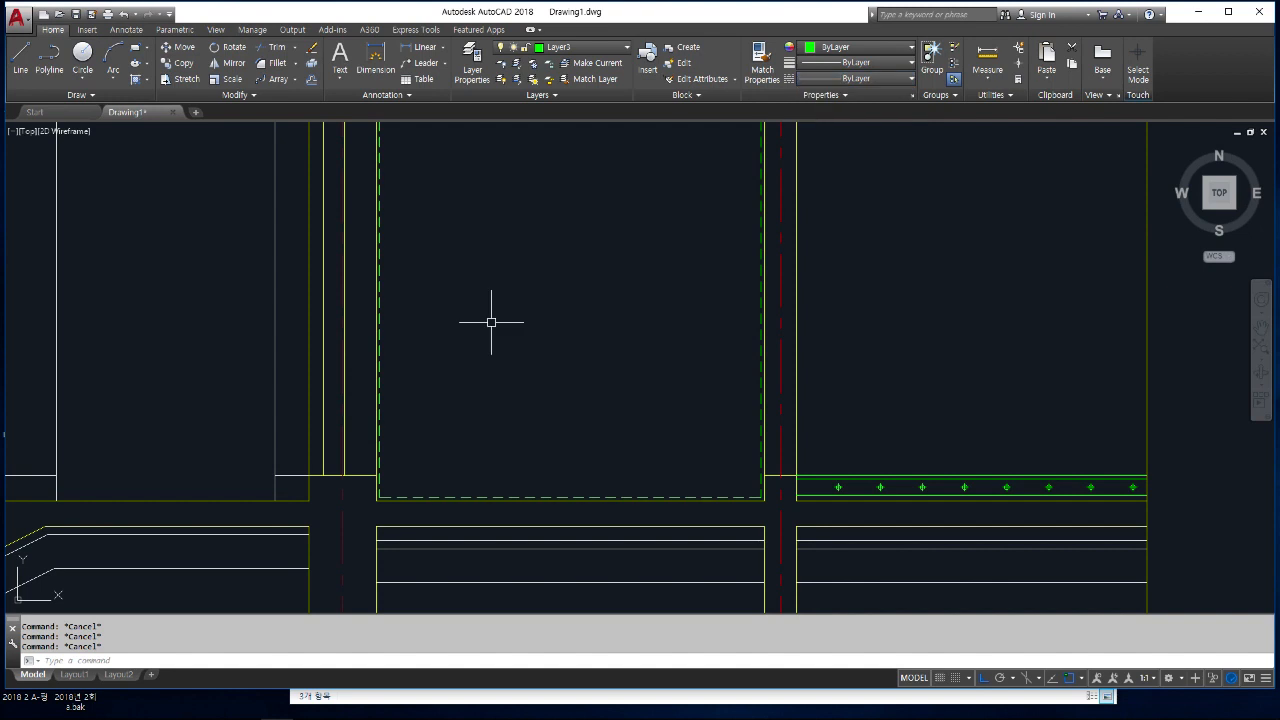
# - Set the linetype of both green sloping lines just above the roof slab at the ridge to HIDDEN
pyautogui.scroll(-4, 665, 451)
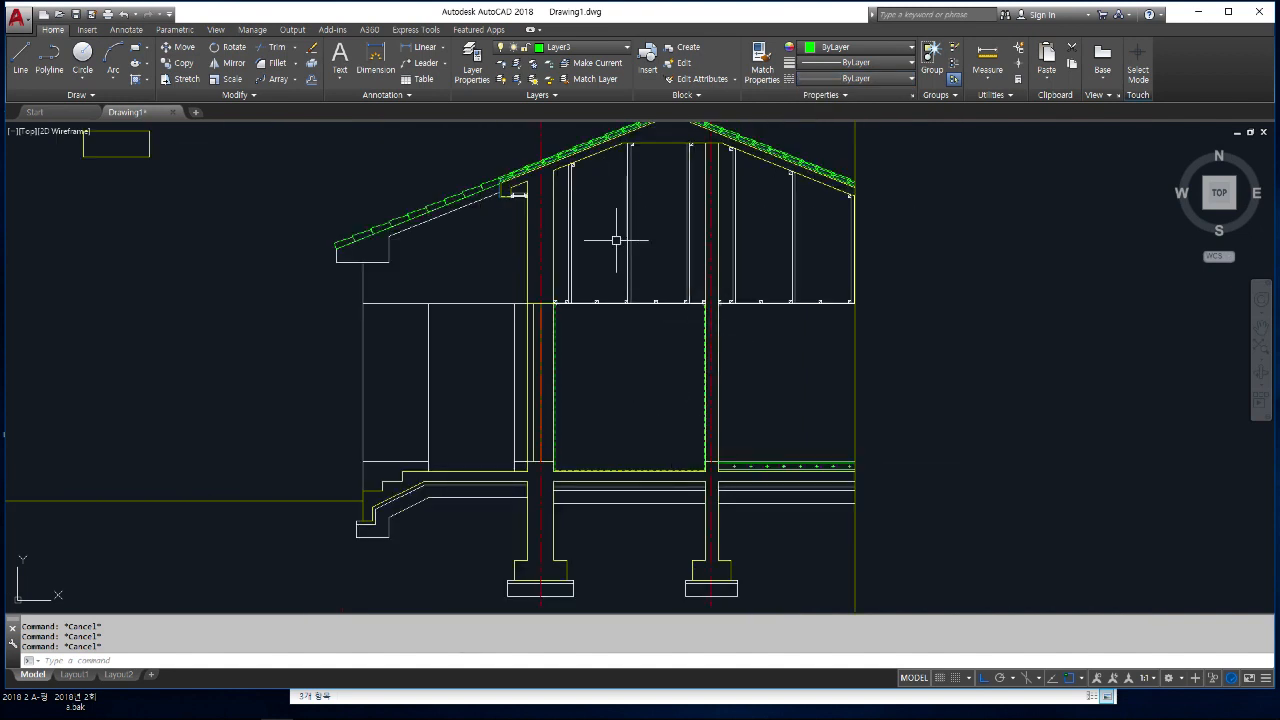
pyautogui.moveTo(614, 237); pyautogui.dragTo(628, 372, button='middle')
pyautogui.scroll(8, 690, 240)
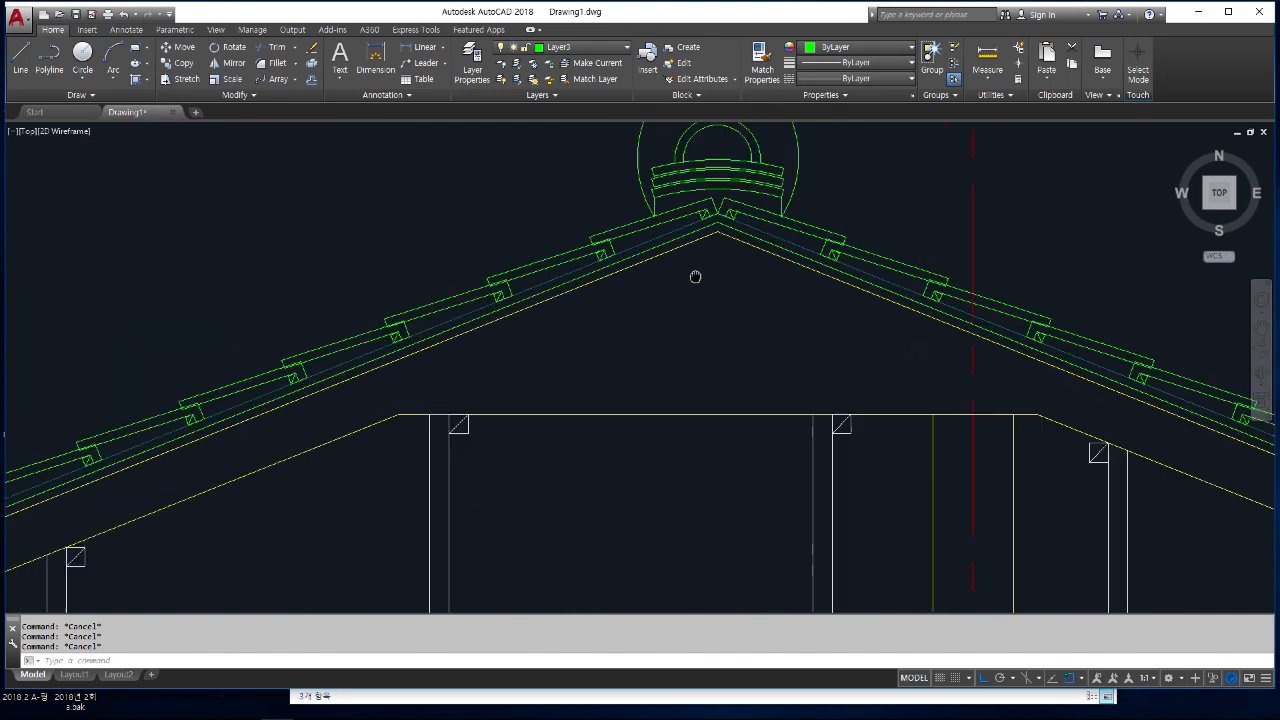
pyautogui.click(704, 236)
pyautogui.click(780, 229)
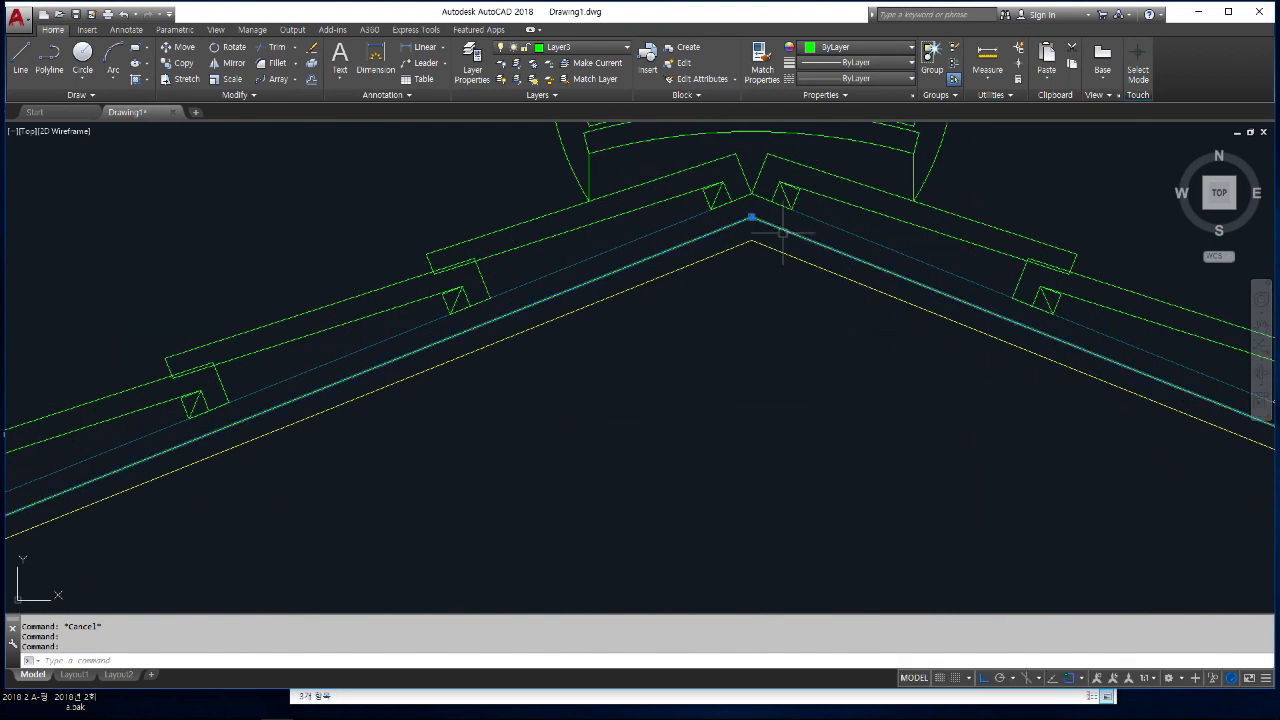
pyautogui.click(852, 78)
pyautogui.click(862, 161)
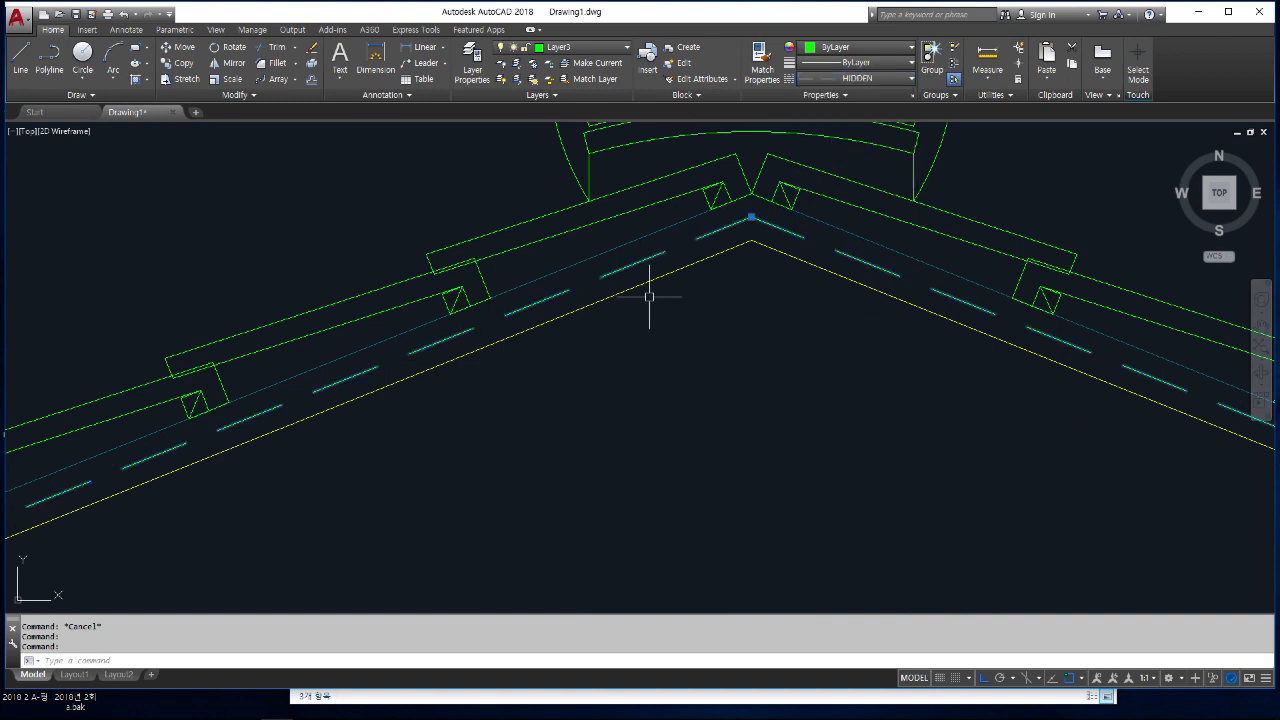
pyautogui.scroll(-3, 650, 292)
pyautogui.press('Escape')
pyautogui.press('Escape')
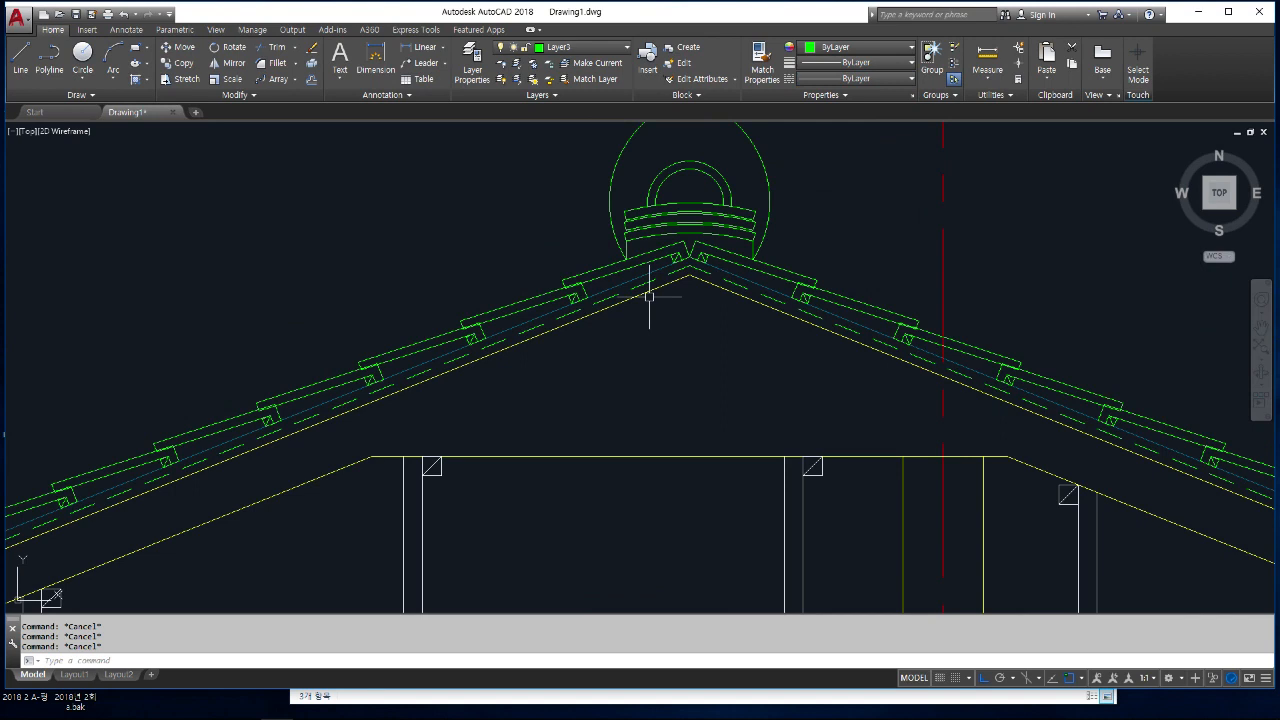
pyautogui.scroll(4, 649, 296)
pyautogui.click(814, 136)
pyautogui.click(884, 78)
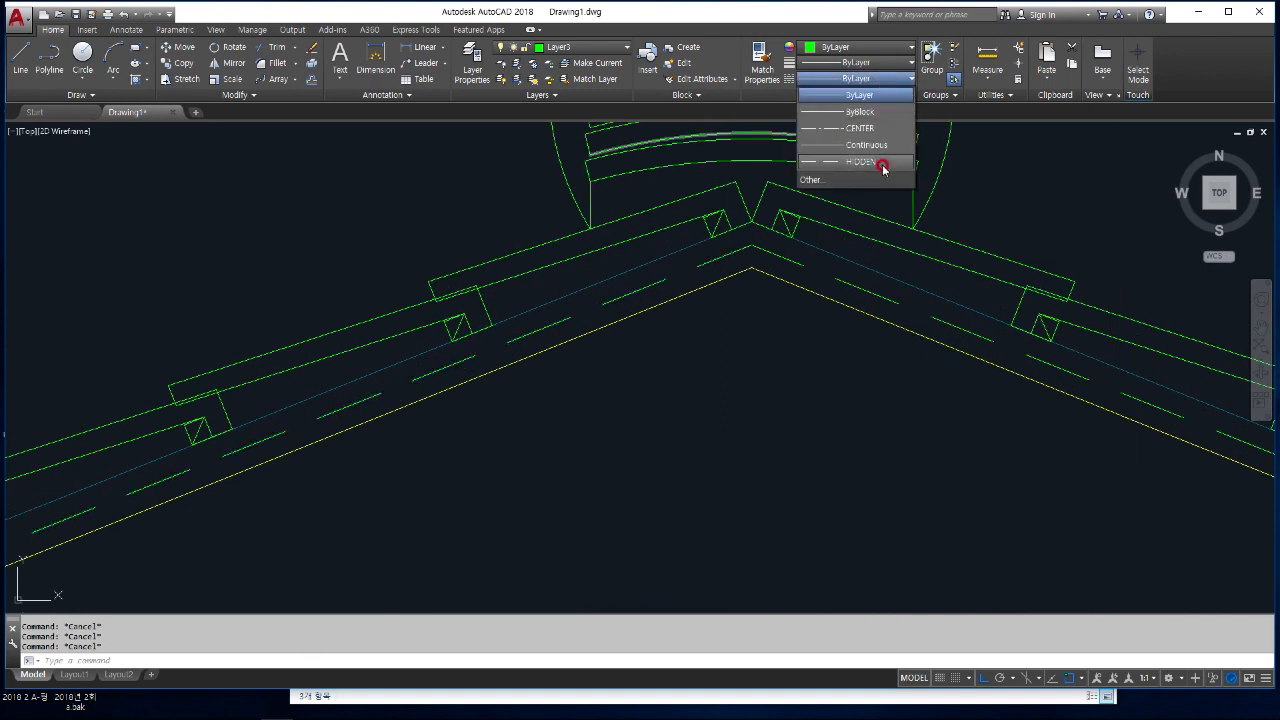
pyautogui.press('Escape')
pyautogui.press('Escape')
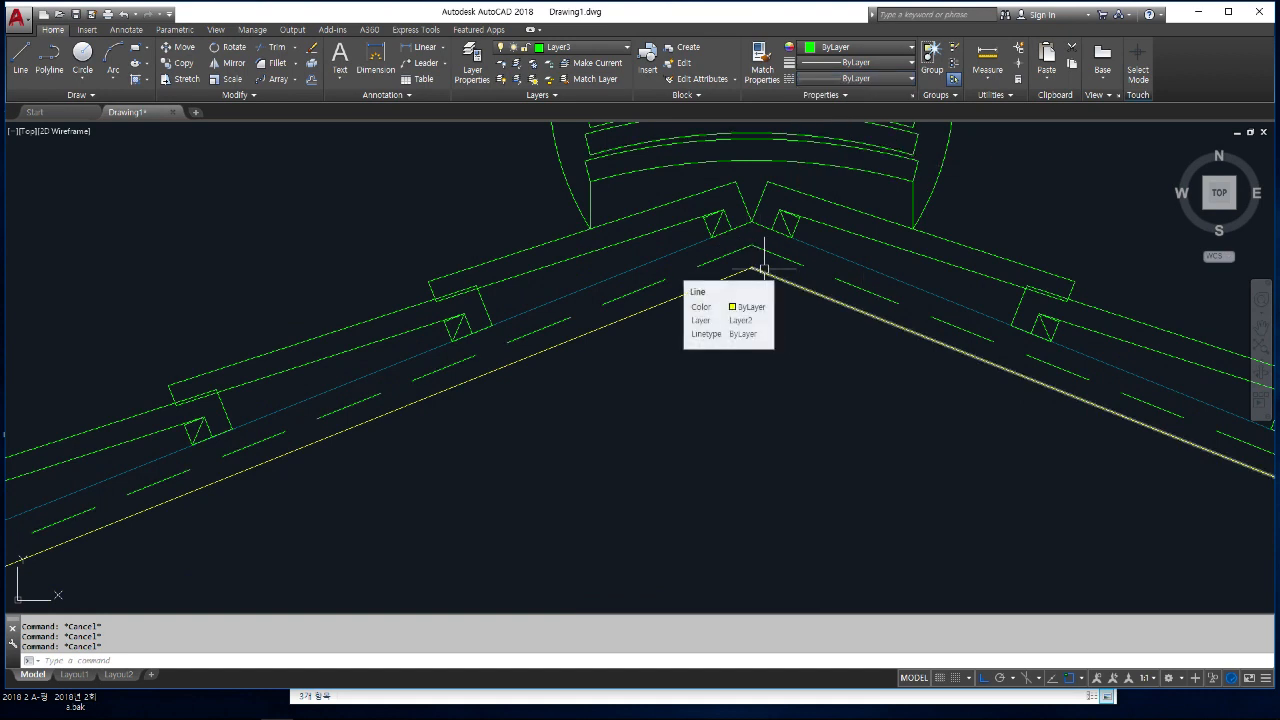
# - Make Layer5 the current layer
pyautogui.scroll(-3, 763, 268)
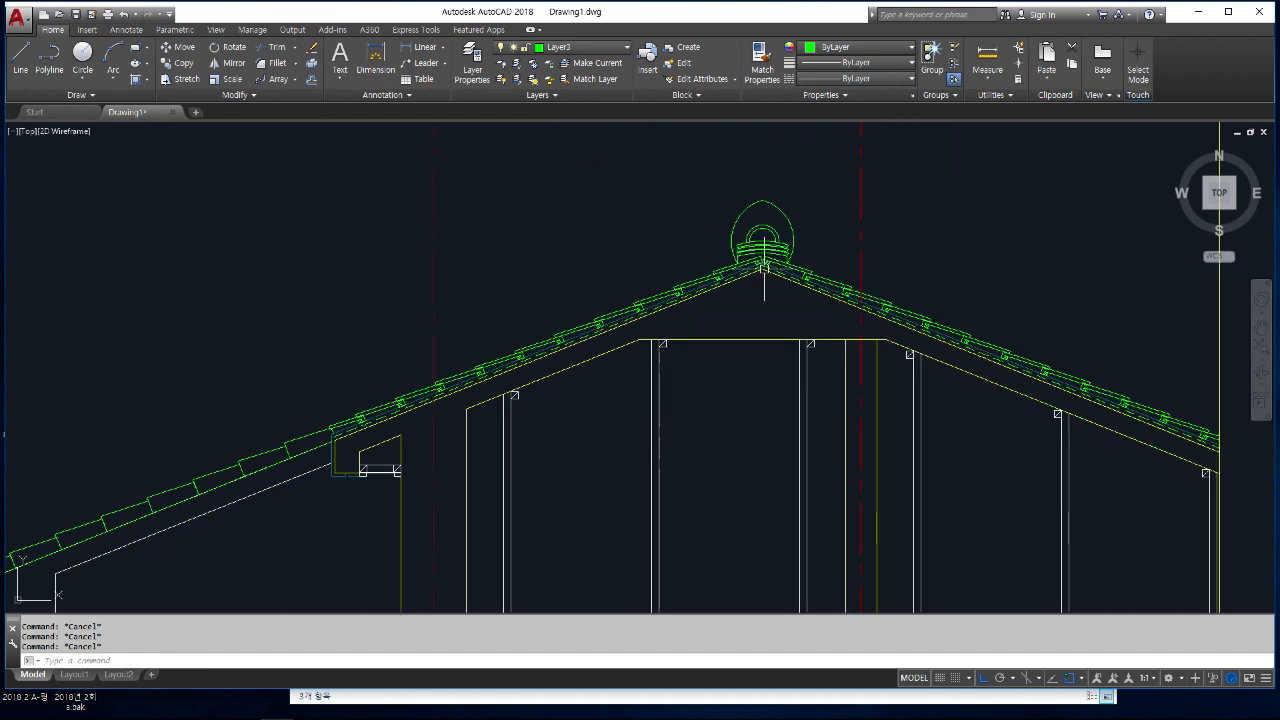
pyautogui.scroll(-2, 766, 265)
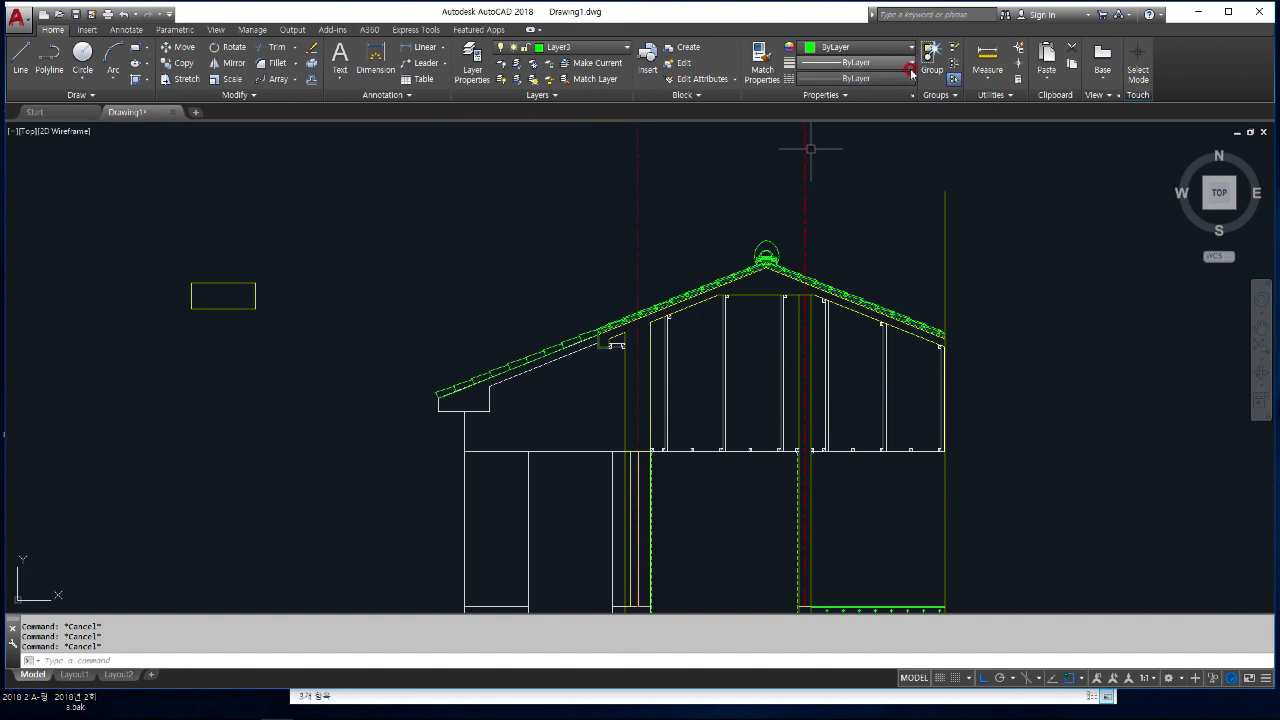
pyautogui.scroll(4, 714, 415)
pyautogui.scroll(2, 707, 481)
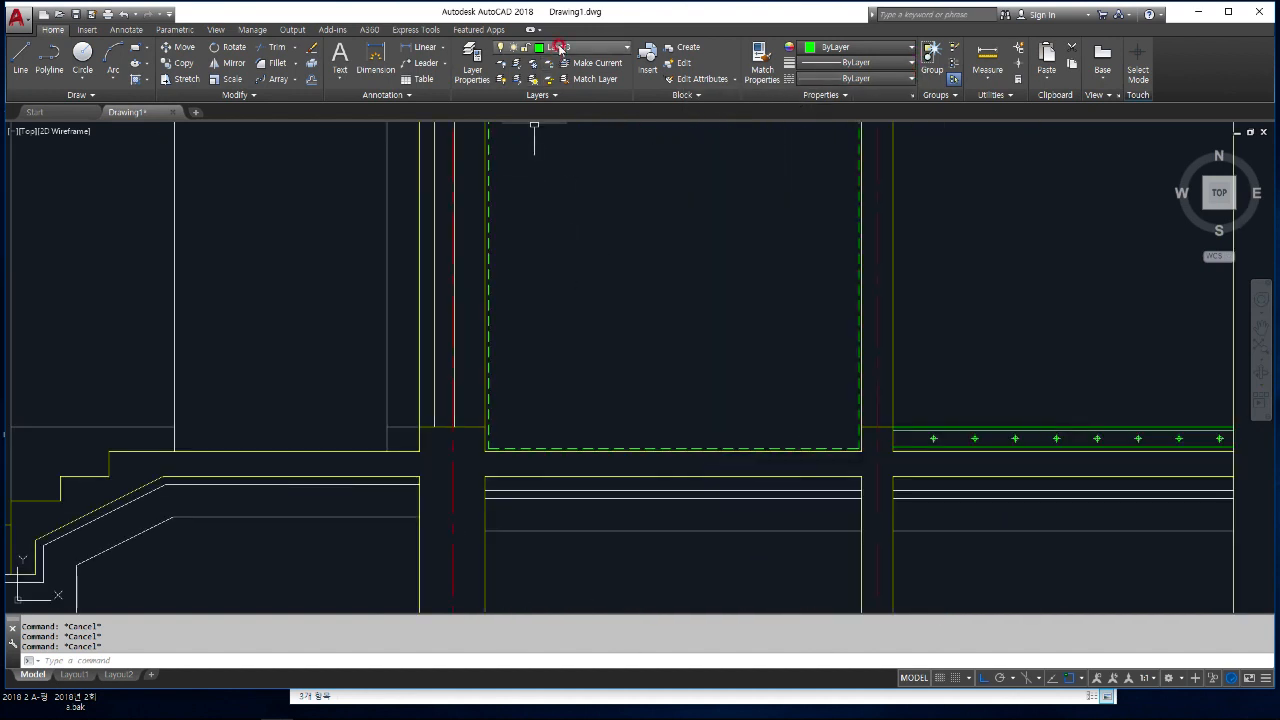
pyautogui.click(575, 47)
pyautogui.click(564, 144)
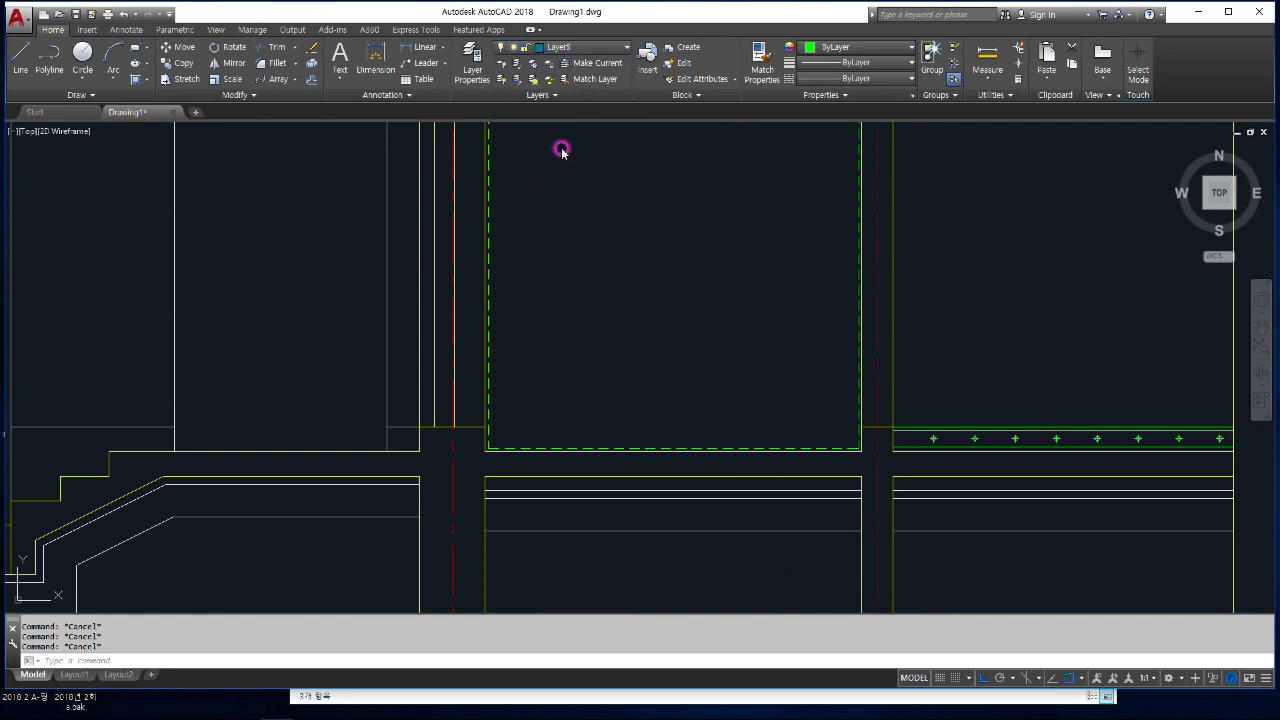
# - Offset the dashed left wall, floor and right wall finish lines by 20 into the room
pyautogui.write('o')
pyautogui.press('Return')
pyautogui.write('20')
pyautogui.press('Return')
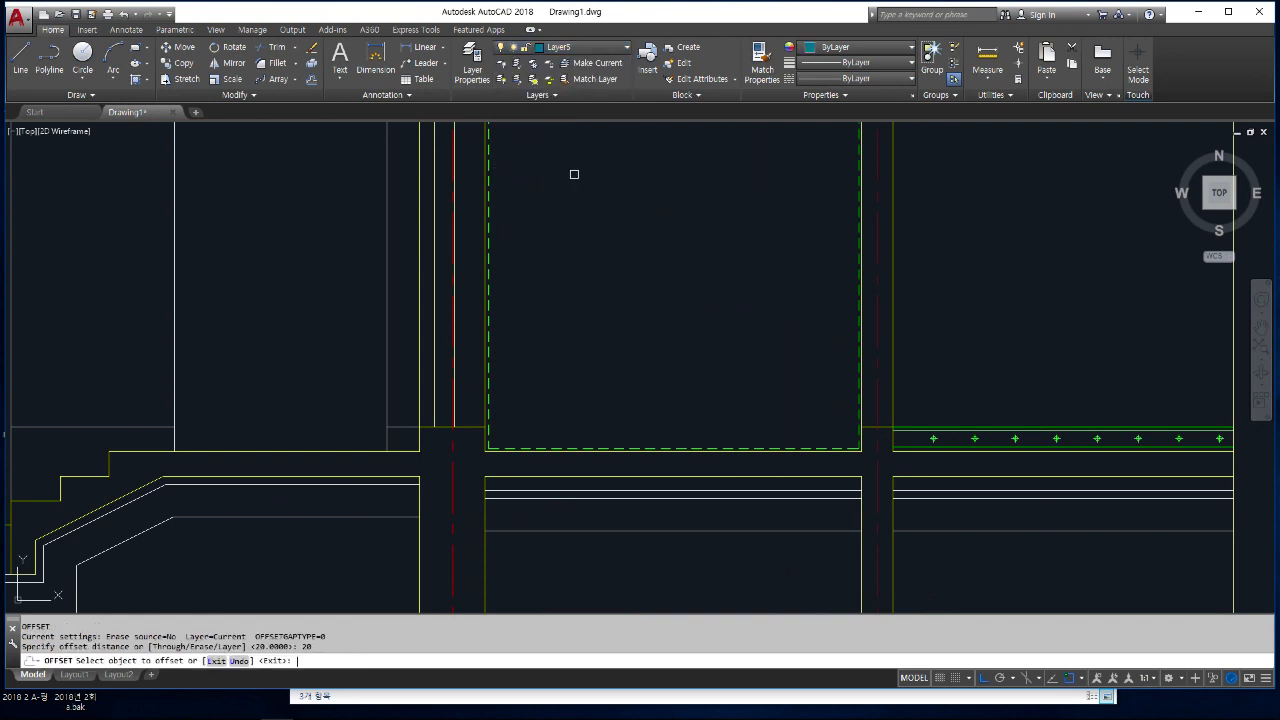
pyautogui.click(487, 391)
pyautogui.click(586, 386)
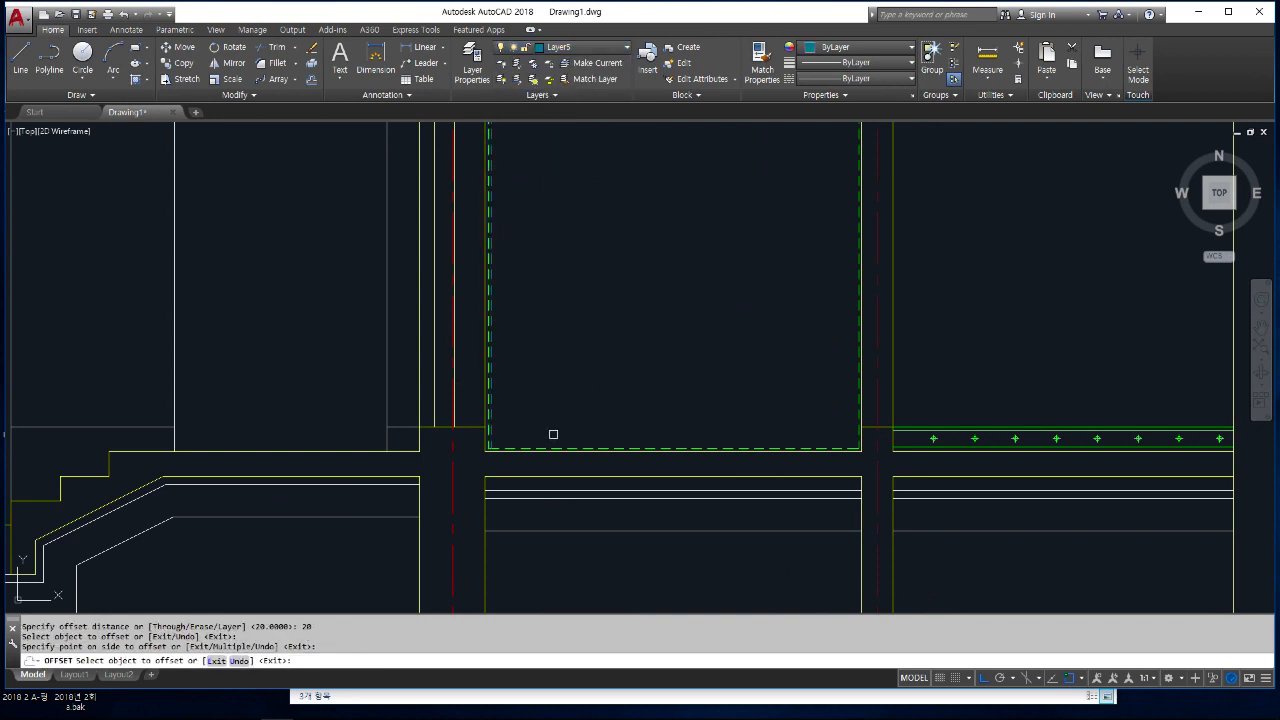
pyautogui.click(556, 444)
pyautogui.click(573, 384)
pyautogui.scroll(4, 868, 371)
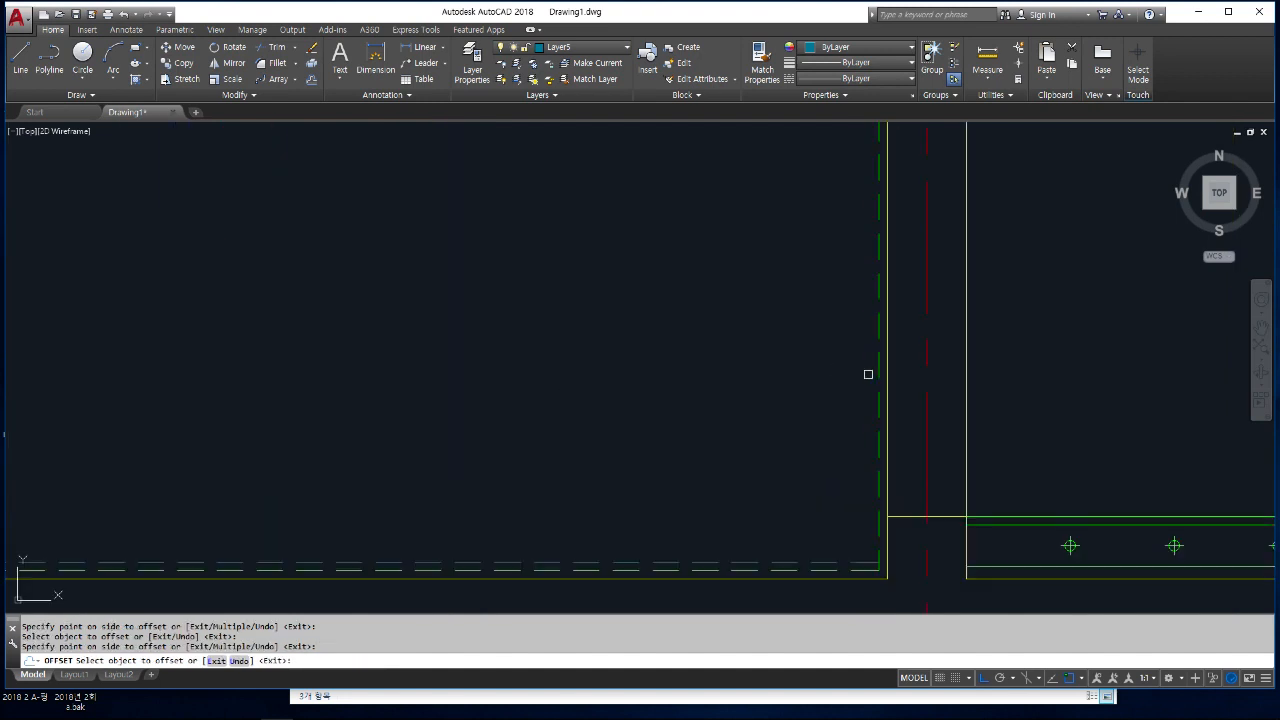
pyautogui.click(875, 370)
pyautogui.click(795, 366)
pyautogui.press('Return')
pyautogui.moveTo(848, 503); pyautogui.dragTo(826, 420, button='middle')
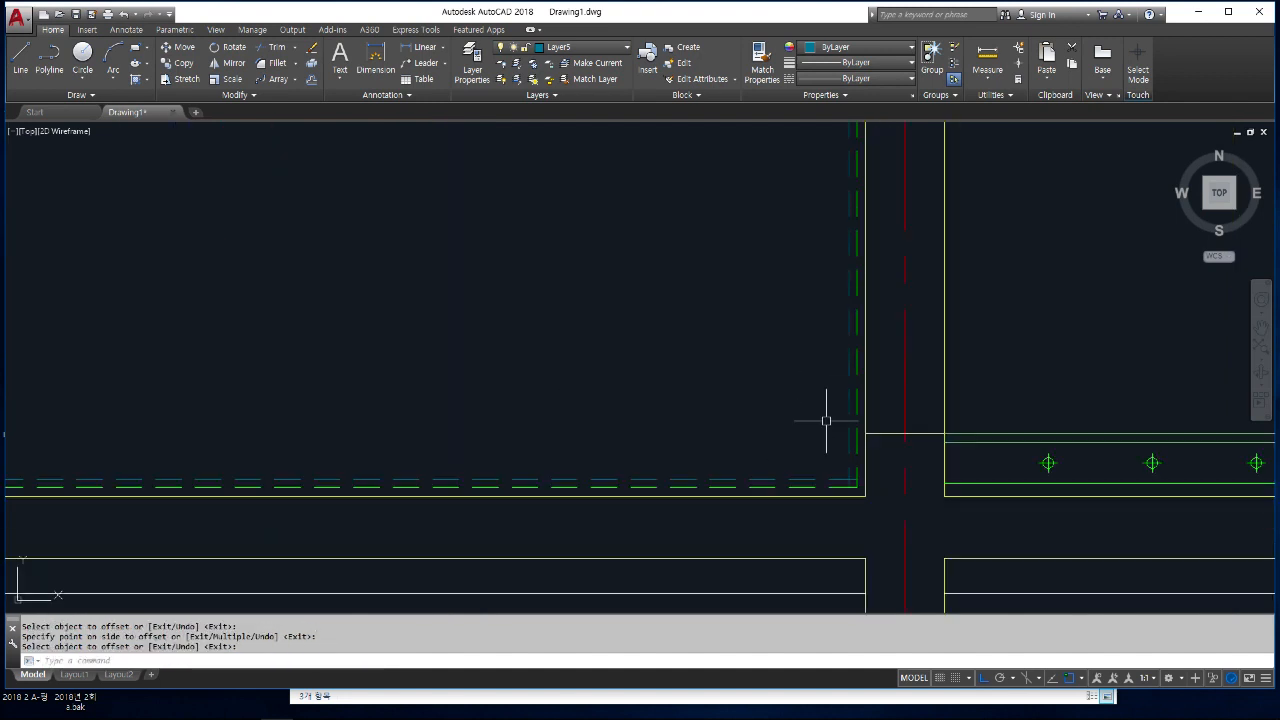
# - Fillet the new inner floor line with both new inner wall lines to close the room's two lower corners
pyautogui.scroll(5, 853, 478)
pyautogui.write('f')
pyautogui.press('Return')
pyautogui.click(846, 468)
pyautogui.click(820, 480)
pyautogui.scroll(-5, 900, 481)
pyautogui.scroll(-5, 900, 481)
pyautogui.scroll(7, 518, 480)
pyautogui.press('Return')
pyautogui.click(574, 450)
pyautogui.click(584, 490)
pyautogui.moveTo(648, 465); pyautogui.dragTo(597, 471, button='middle')
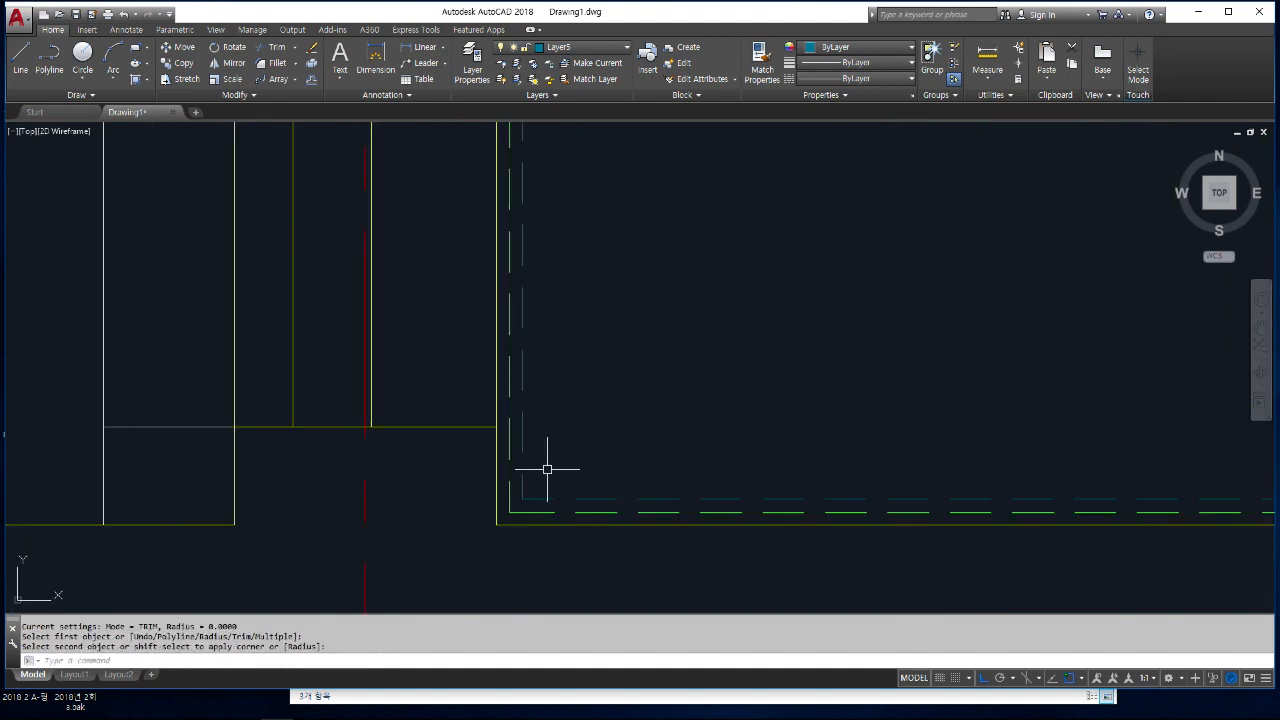
# - Set the linetype of the left wall's inner finish line to ByLayer
pyautogui.click(521, 445)
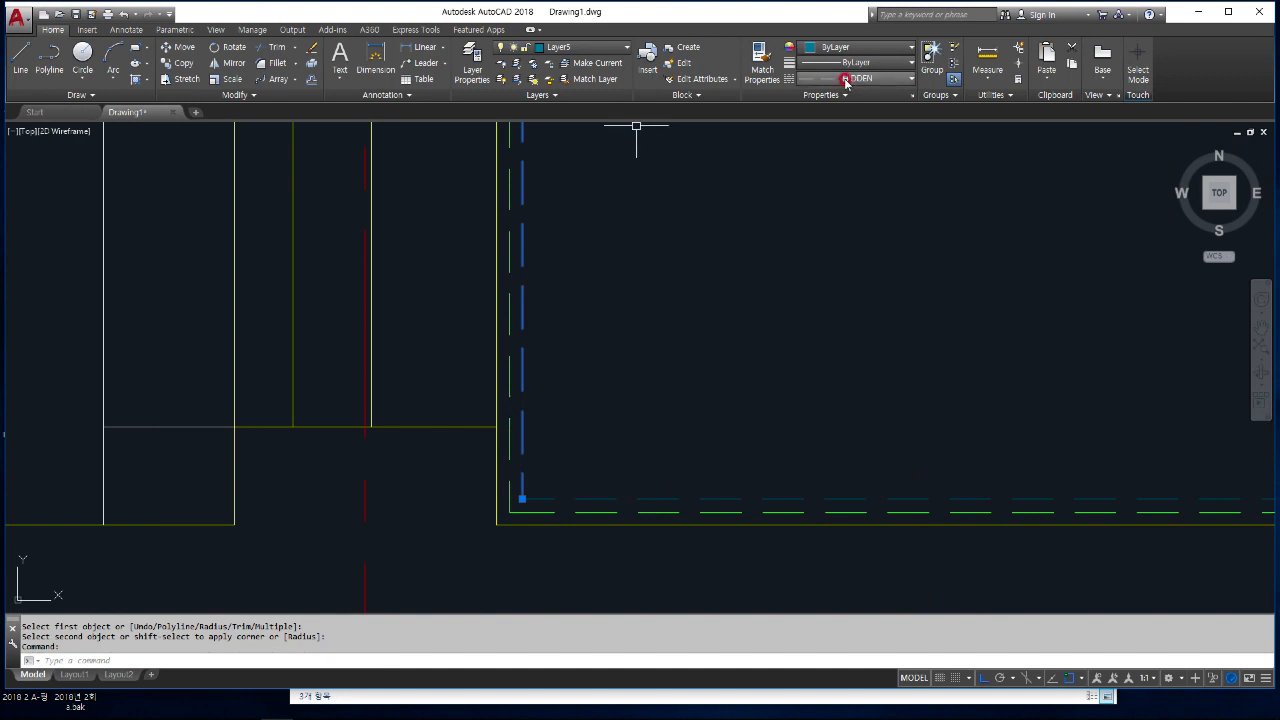
pyautogui.press('Escape')
pyautogui.press('Escape')
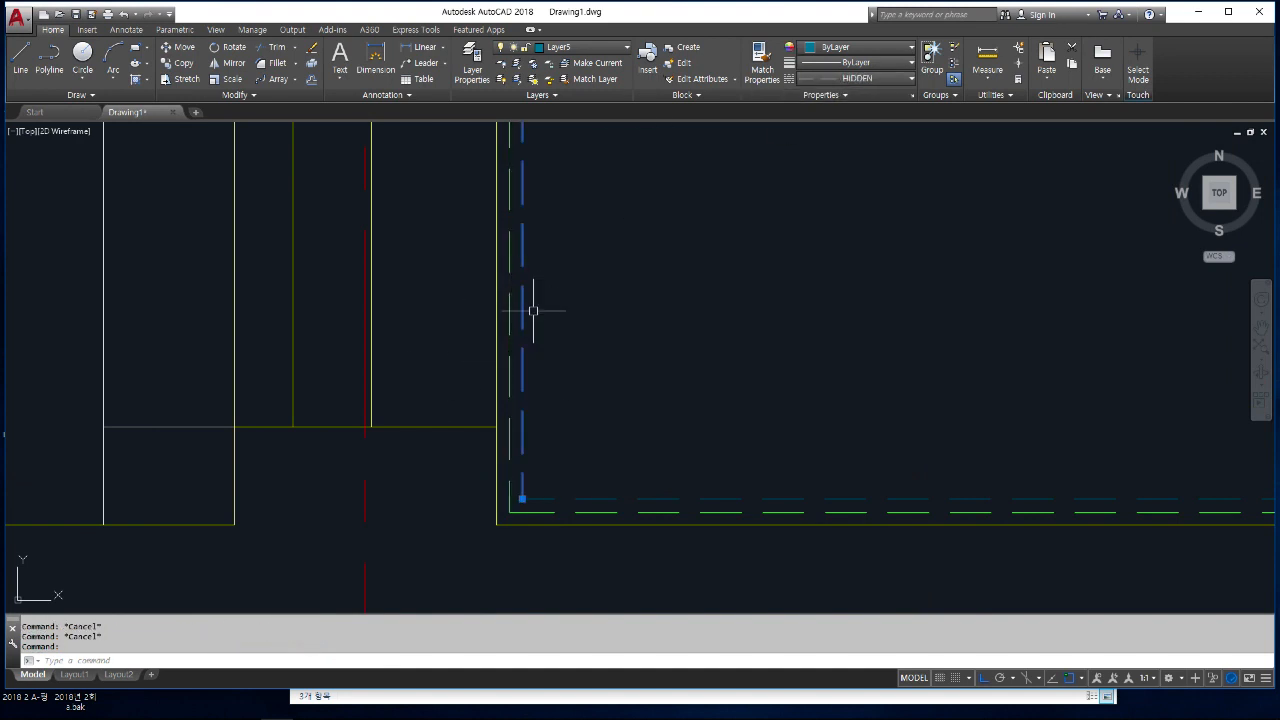
pyautogui.click(891, 80)
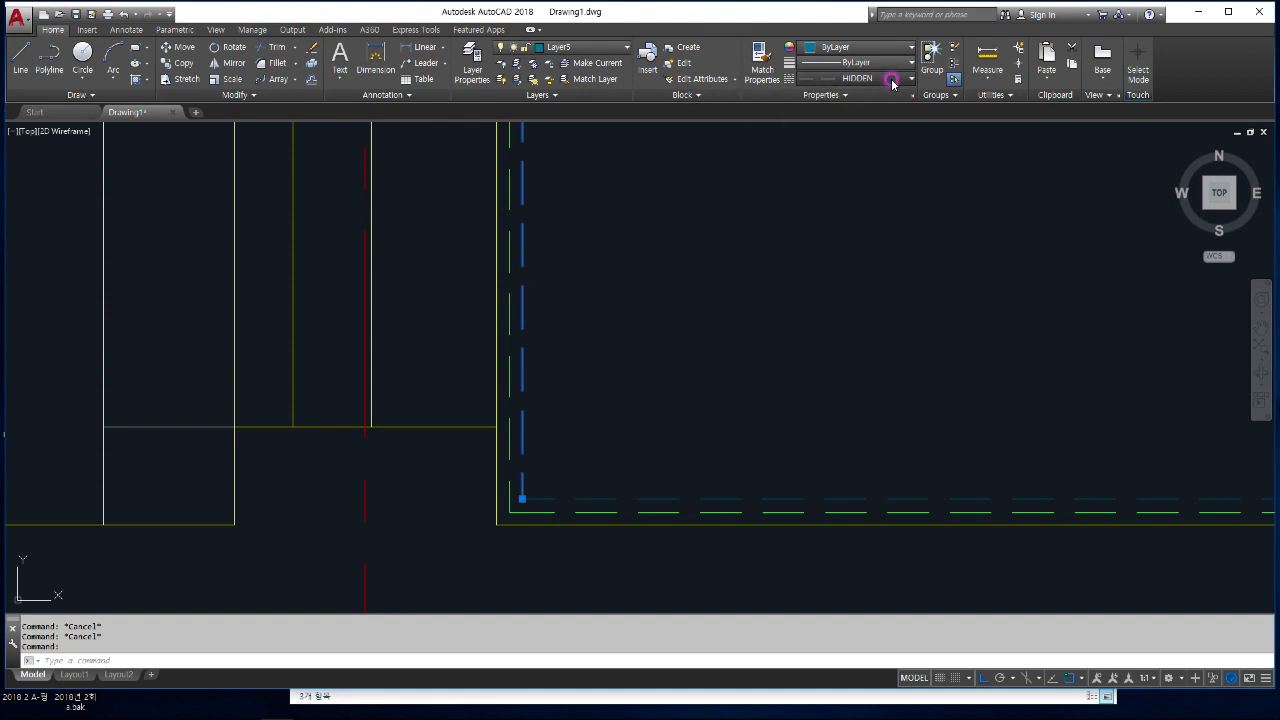
pyautogui.click(896, 97)
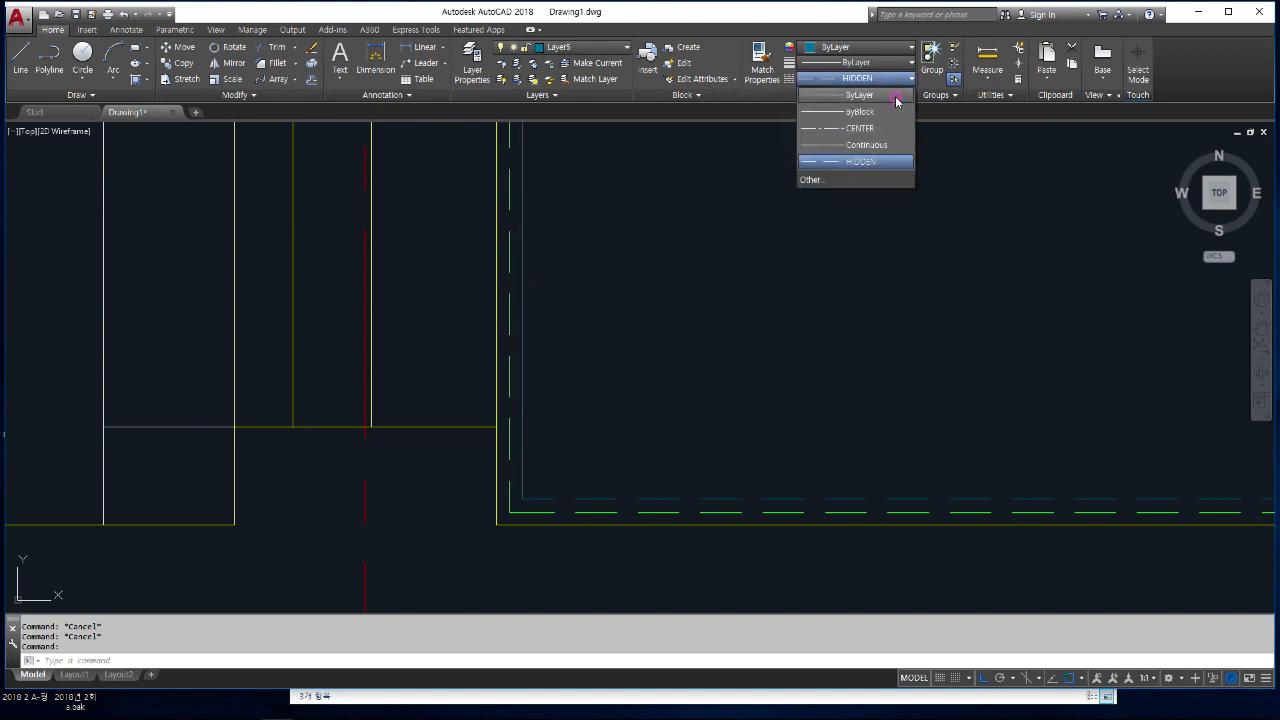
pyautogui.press('Escape')
pyautogui.write('ma')
pyautogui.press('Return')
pyautogui.scroll(2, 537, 466)
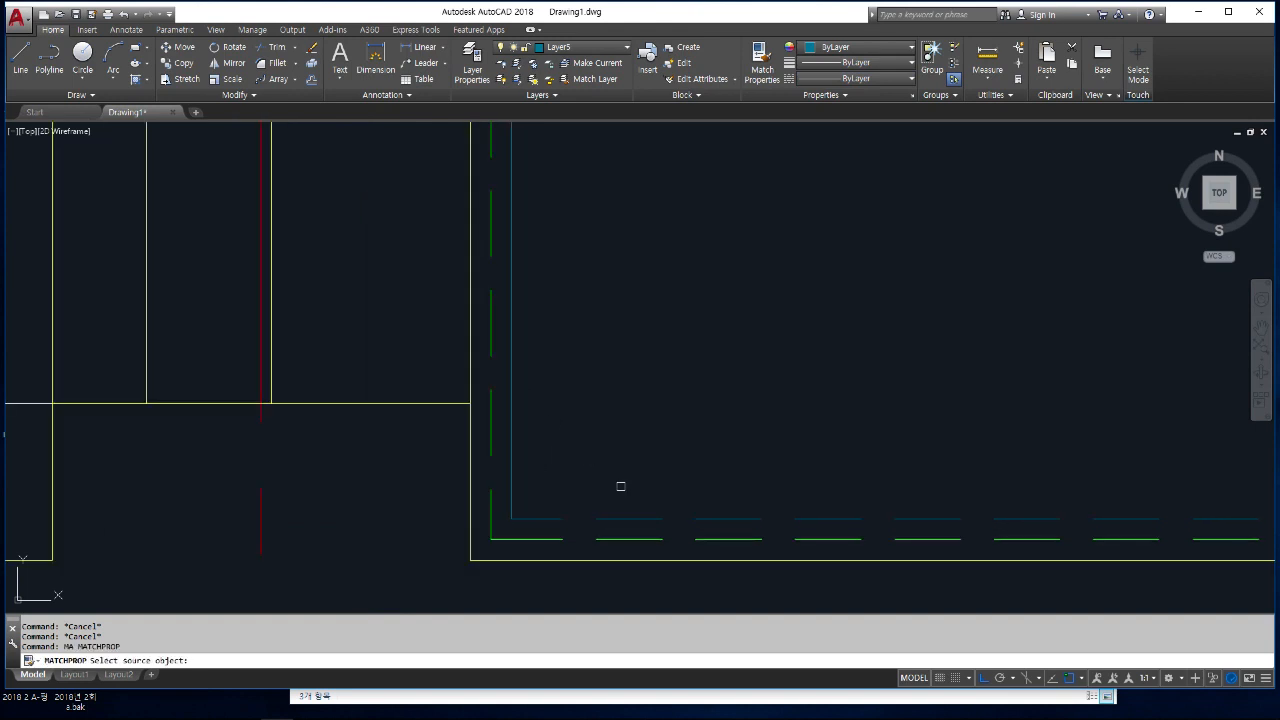
pyautogui.press('Escape')
pyautogui.press('Escape')
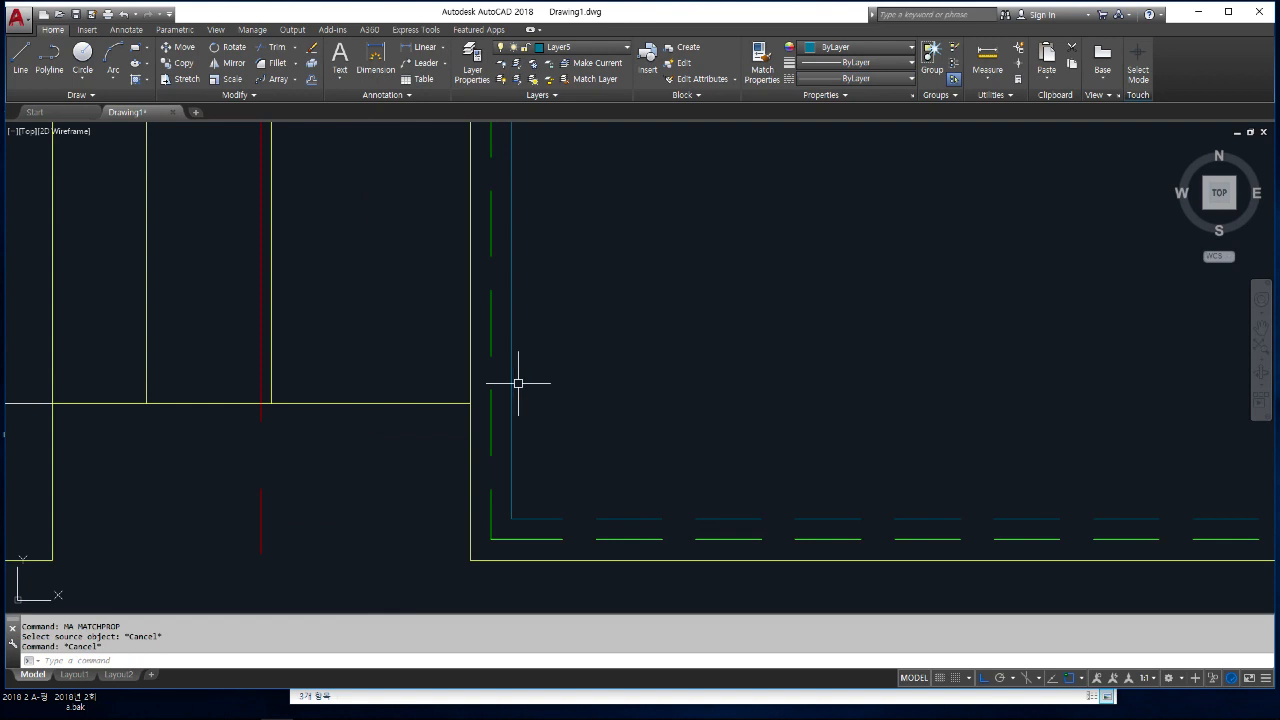
# - Match the properties of the left wall's inner finish line onto the inner floor line and the inner right wall line
pyautogui.scroll(-2, 518, 383)
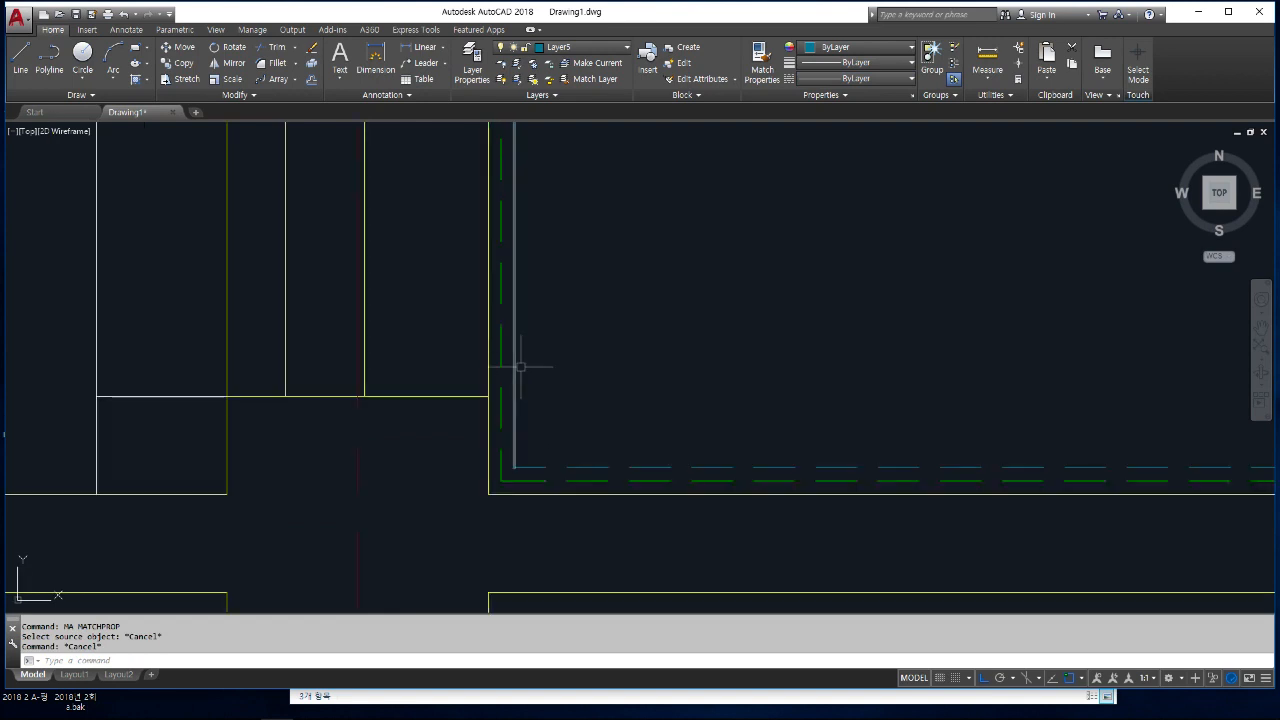
pyautogui.write('ma')
pyautogui.press('Return')
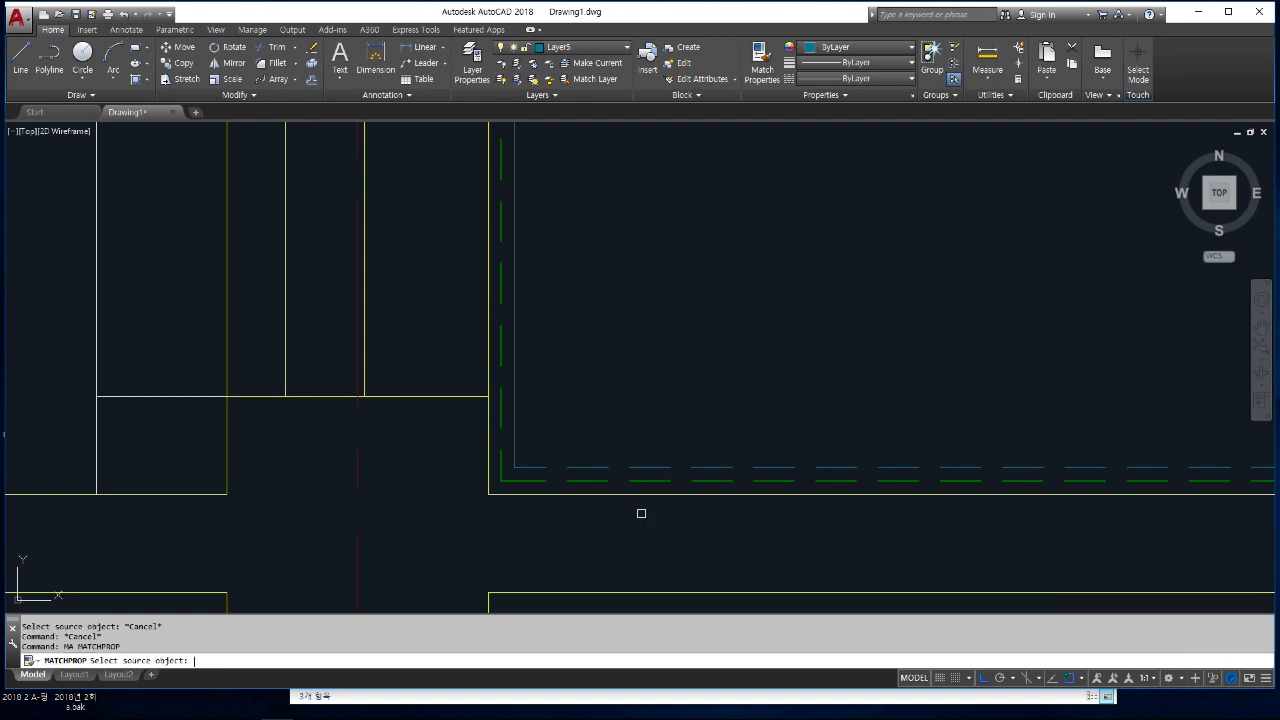
pyautogui.click(514, 352)
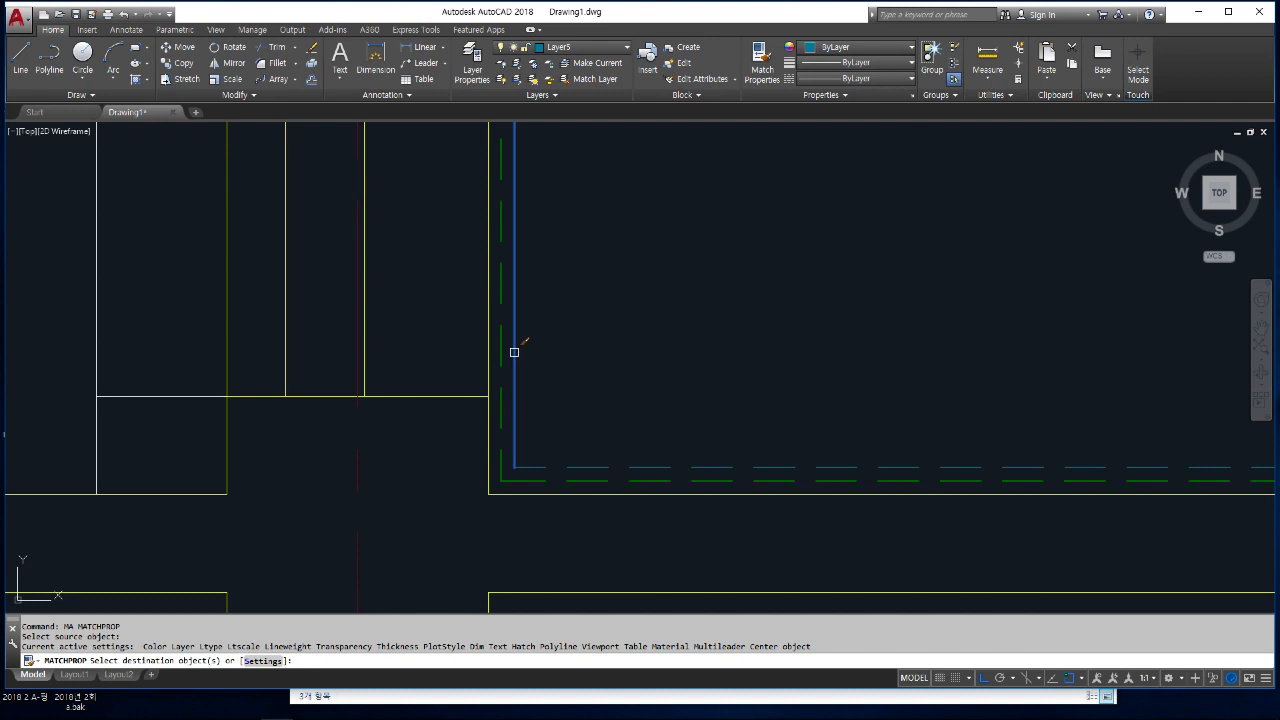
pyautogui.scroll(-3, 514, 352)
pyautogui.click(569, 397)
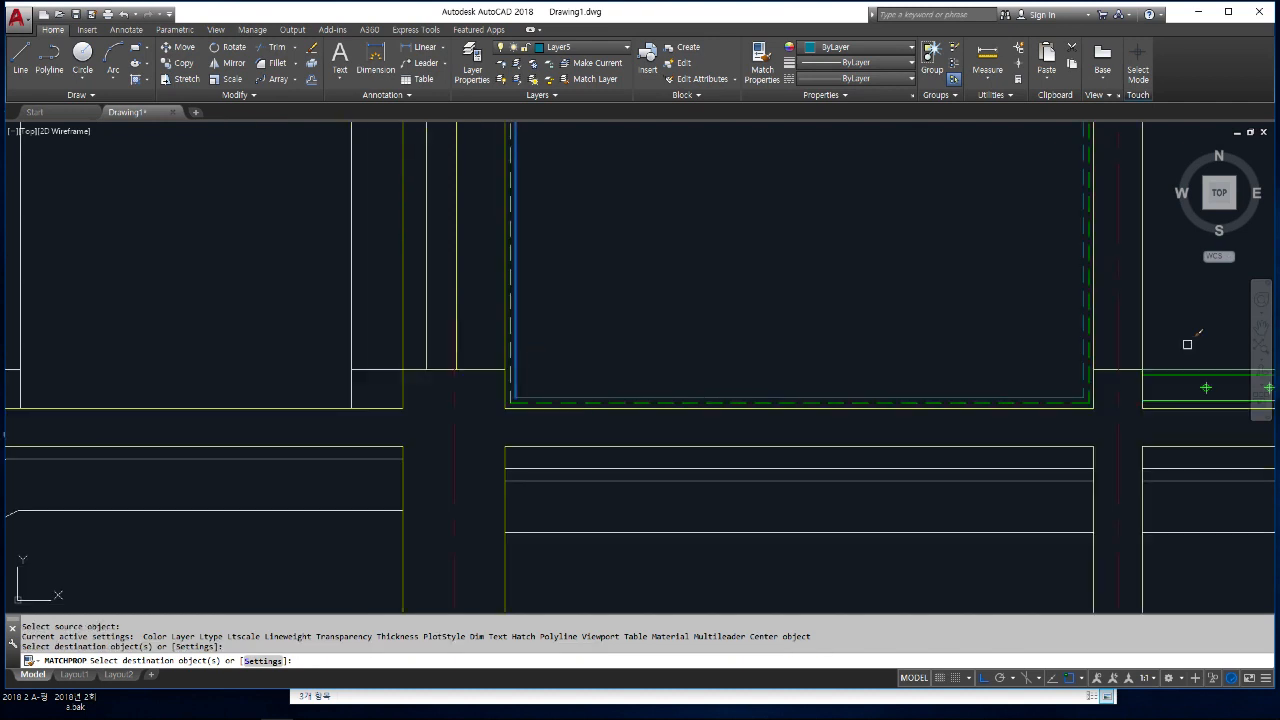
pyautogui.click(1083, 324)
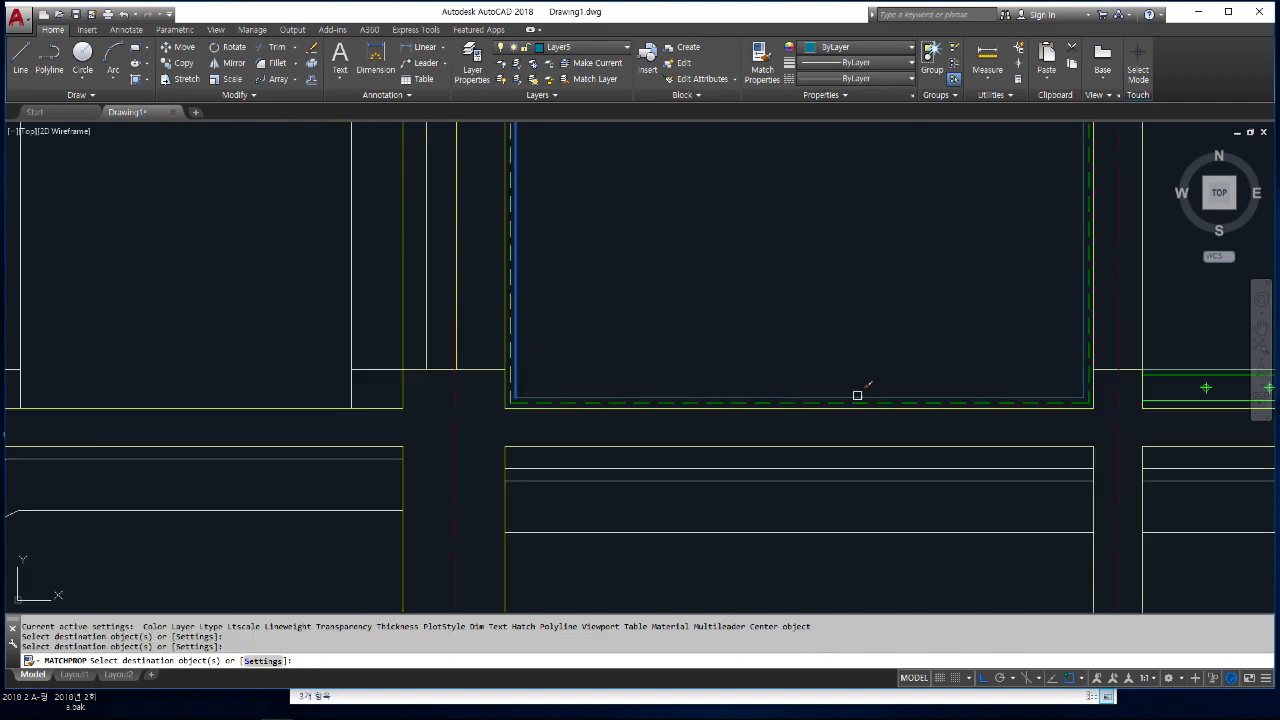
pyautogui.press('Return')
pyautogui.scroll(3, 567, 404)
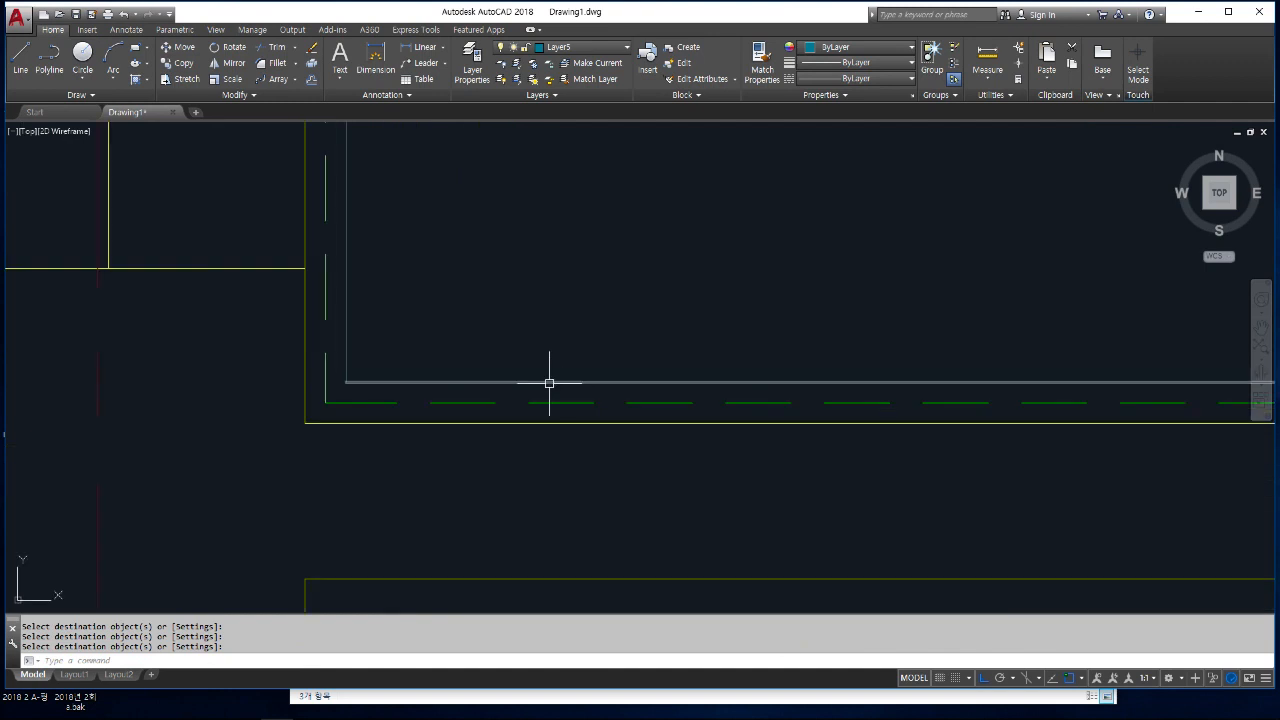
# - Join the entrance floor line, the stair treads and risers, and the outer vertical edge into one polyline
pyautogui.scroll(-5, 518, 510)
pyautogui.moveTo(688, 330); pyautogui.dragTo(726, 521, button='middle')
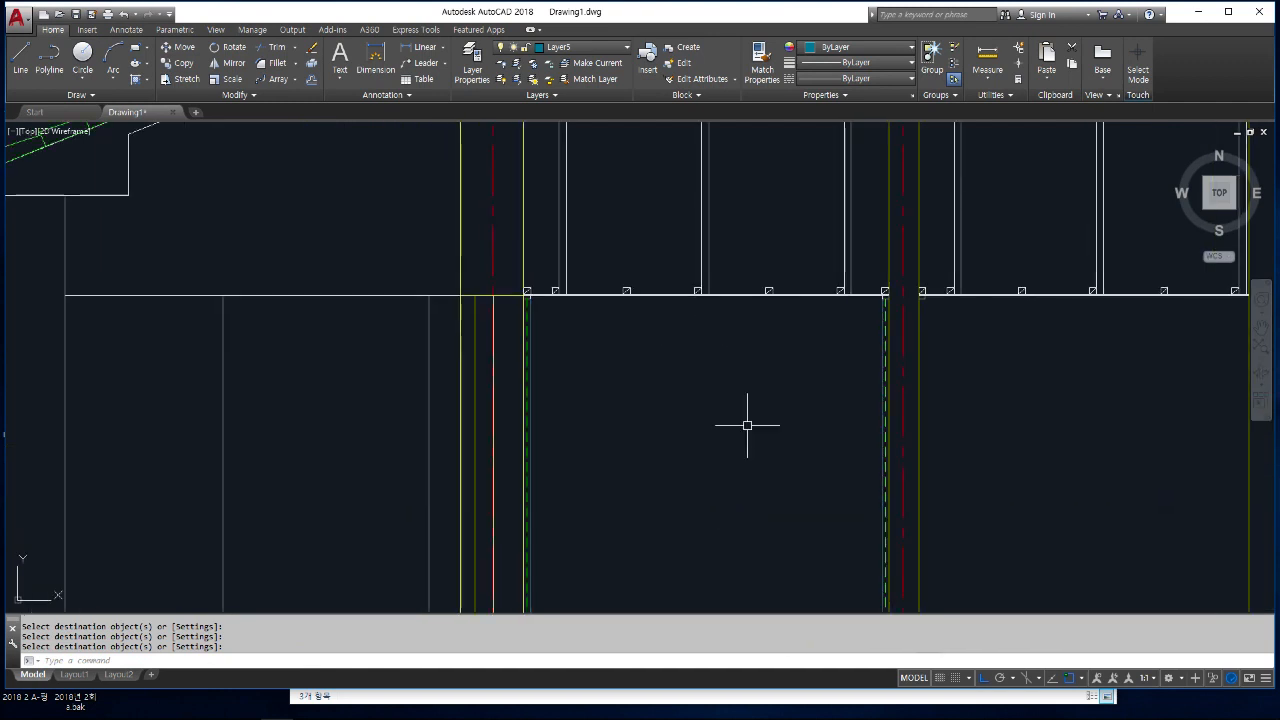
pyautogui.scroll(-5, 800, 471)
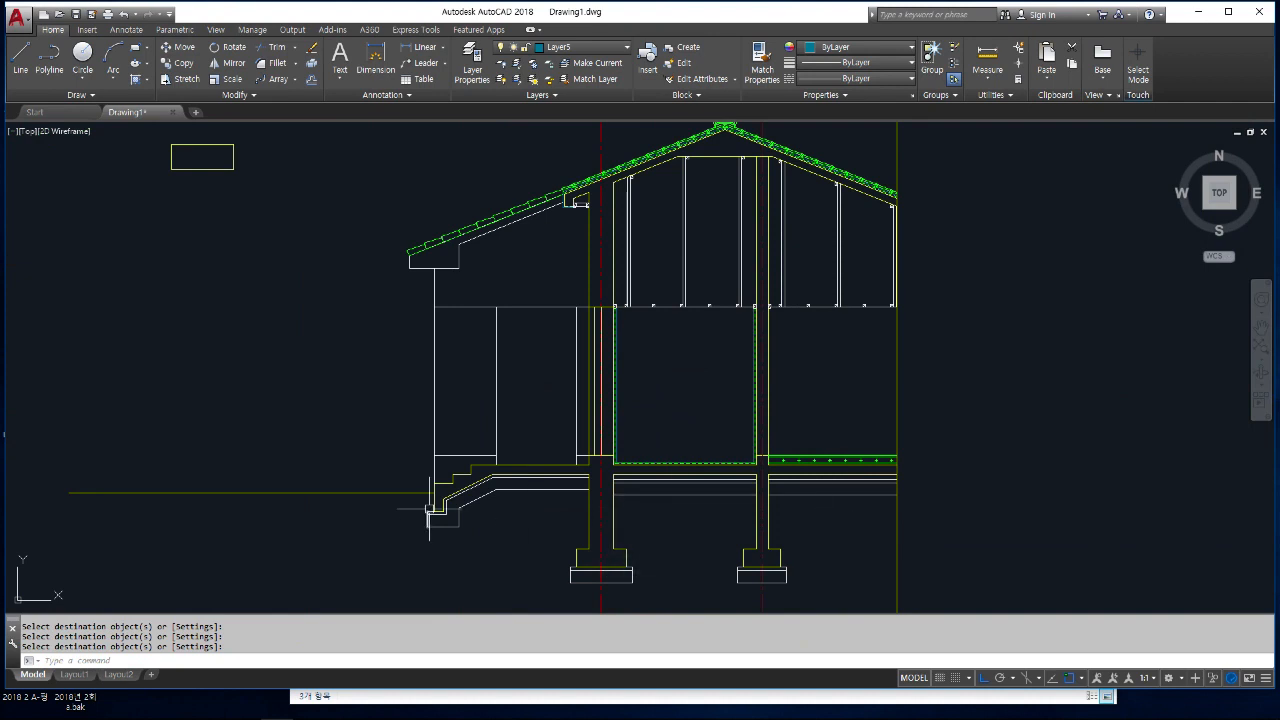
pyautogui.scroll(2, 430, 510)
pyautogui.scroll(2, 493, 479)
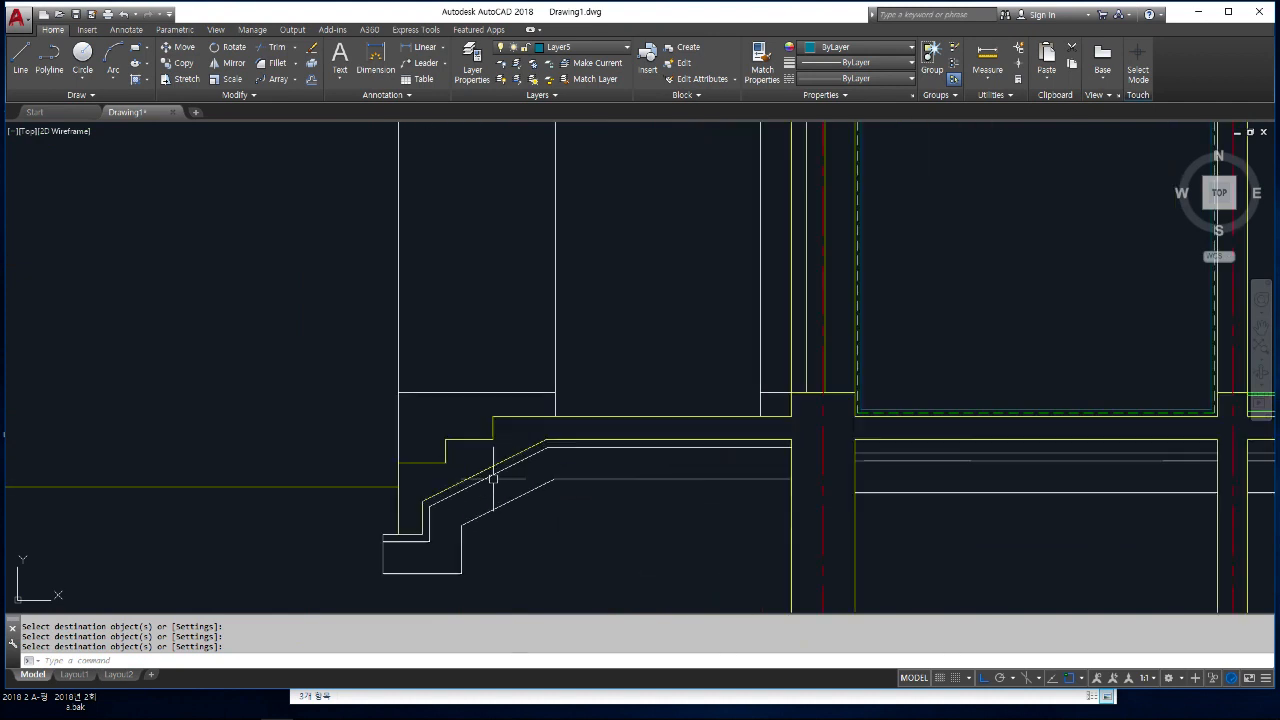
pyautogui.scroll(-4, 493, 479)
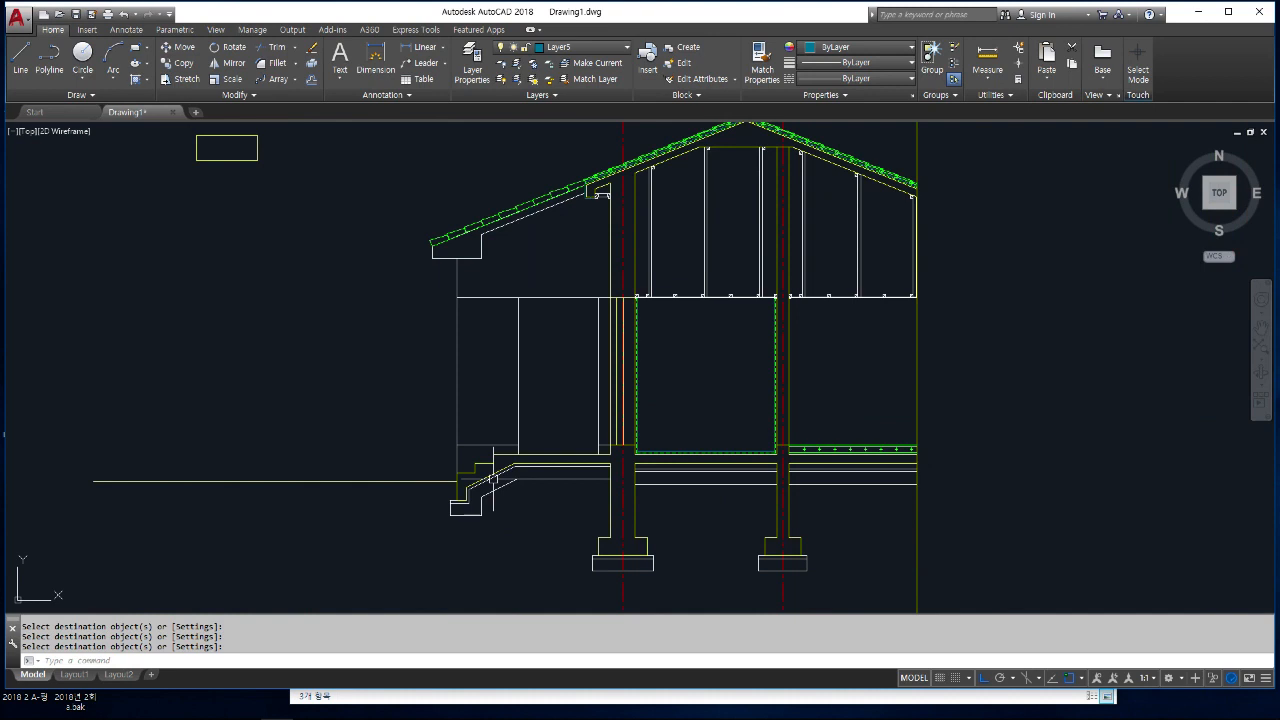
pyautogui.scroll(4, 506, 456)
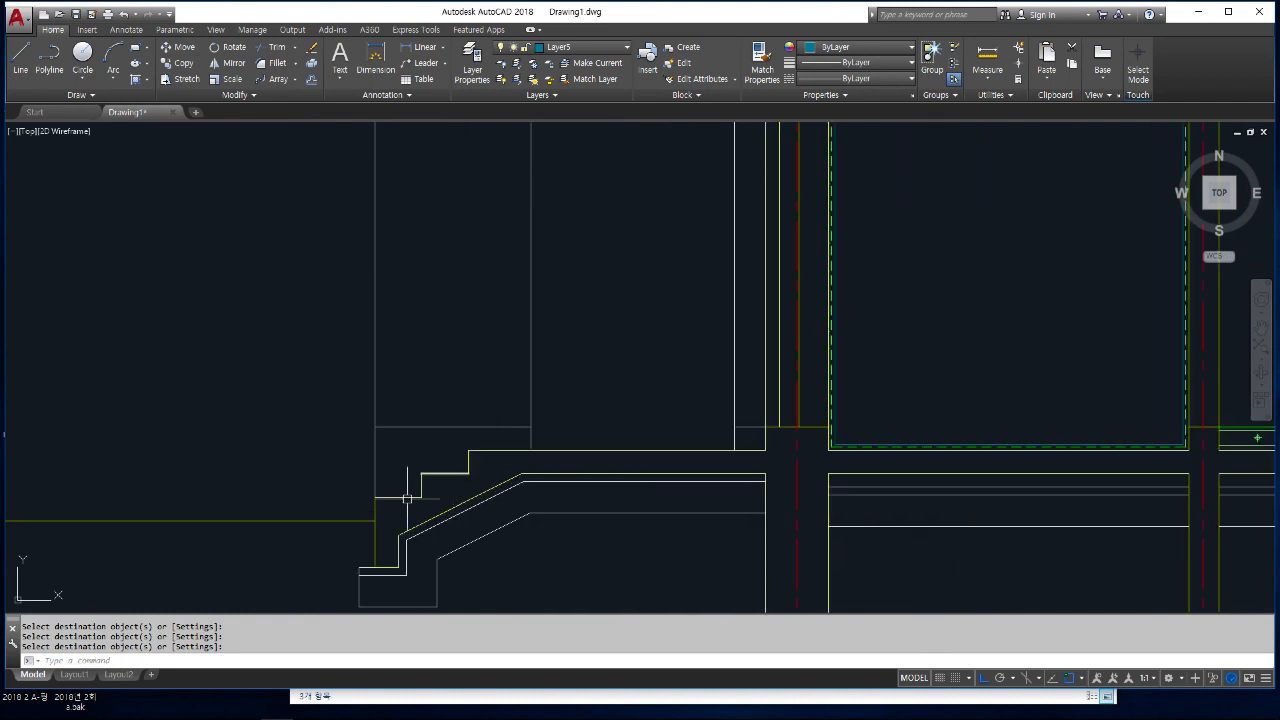
pyautogui.press('Escape')
pyautogui.press('Escape')
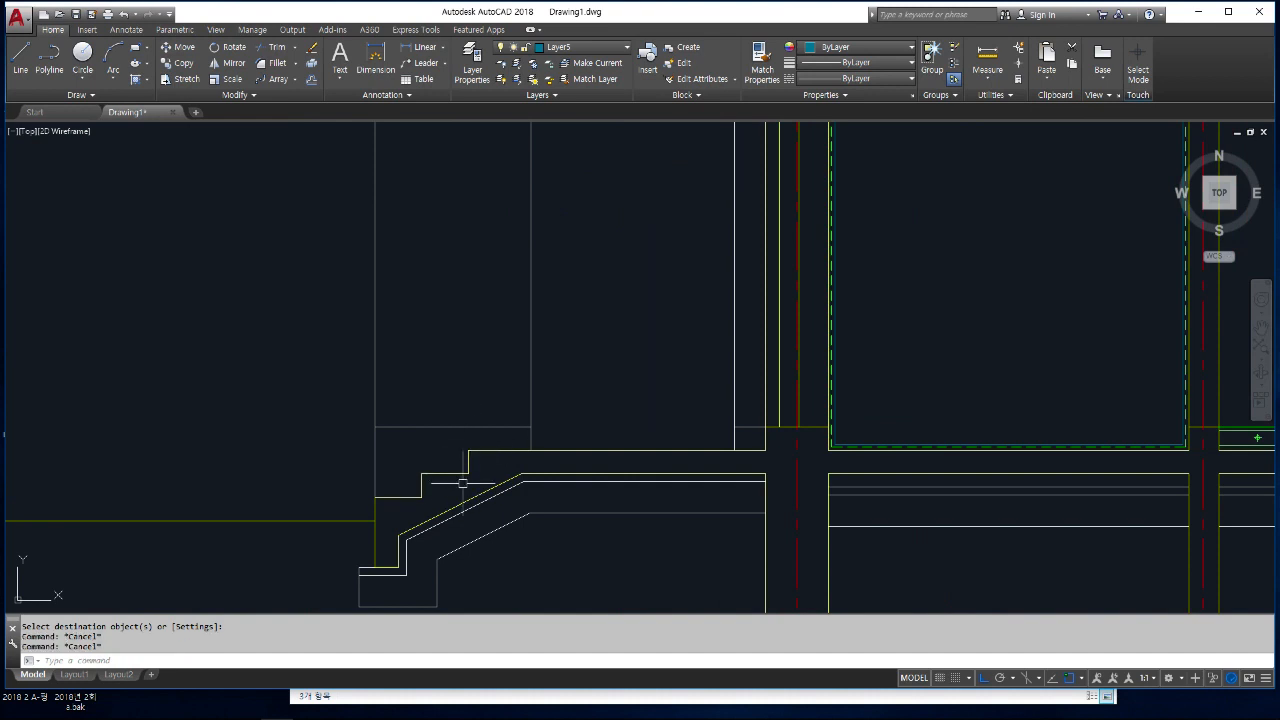
pyautogui.write('j')
pyautogui.press('Return')
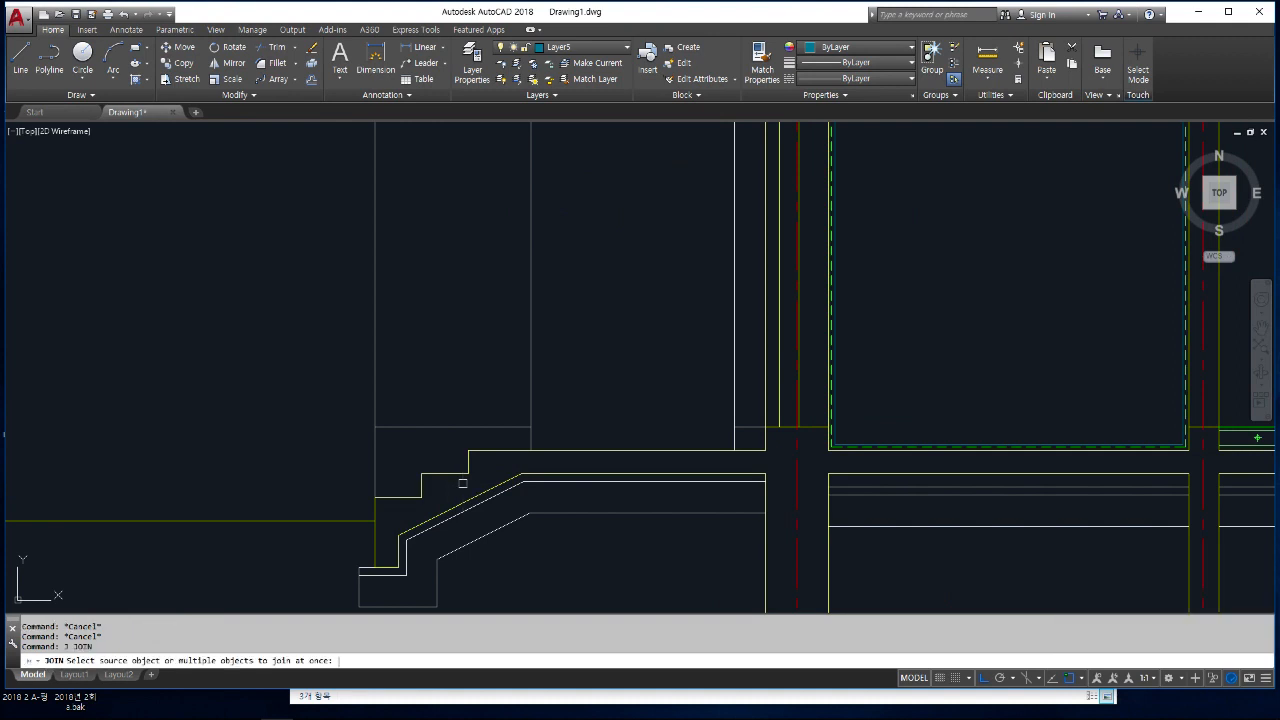
pyautogui.scroll(2, 462, 483)
pyautogui.click(486, 472)
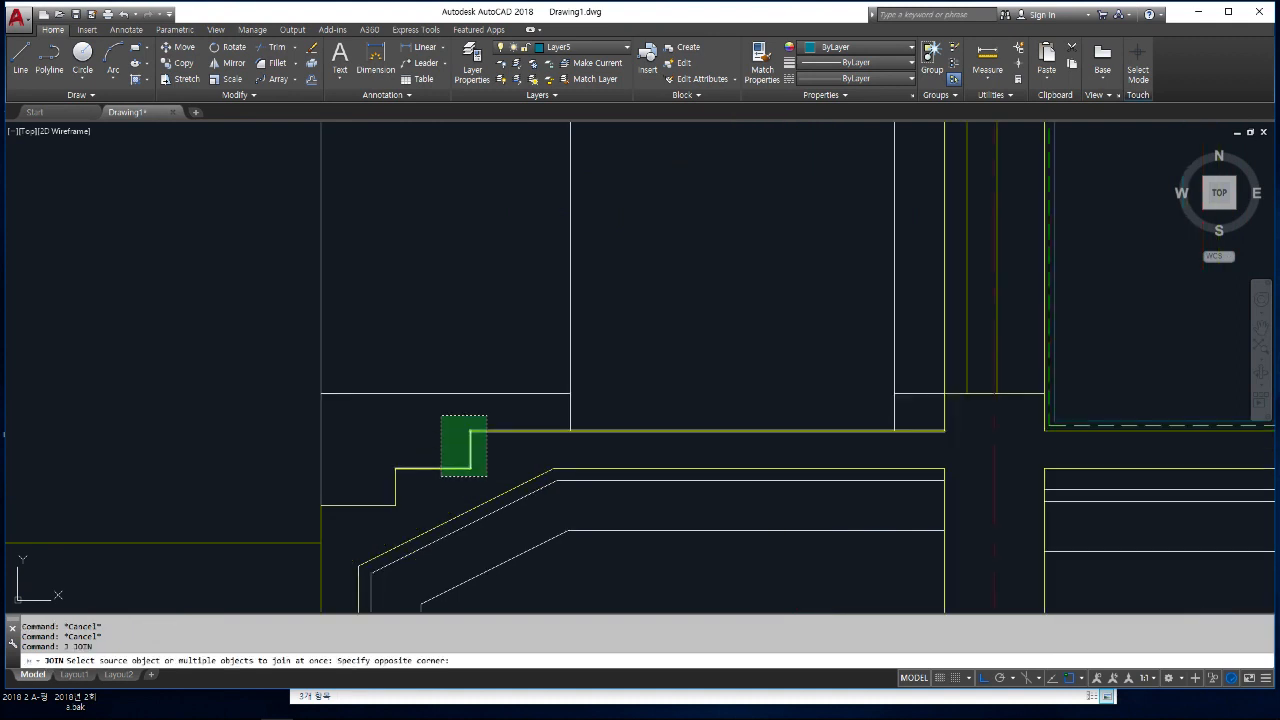
pyautogui.click(441, 421)
pyautogui.click(413, 509)
pyautogui.click(321, 517)
pyautogui.click(570, 376)
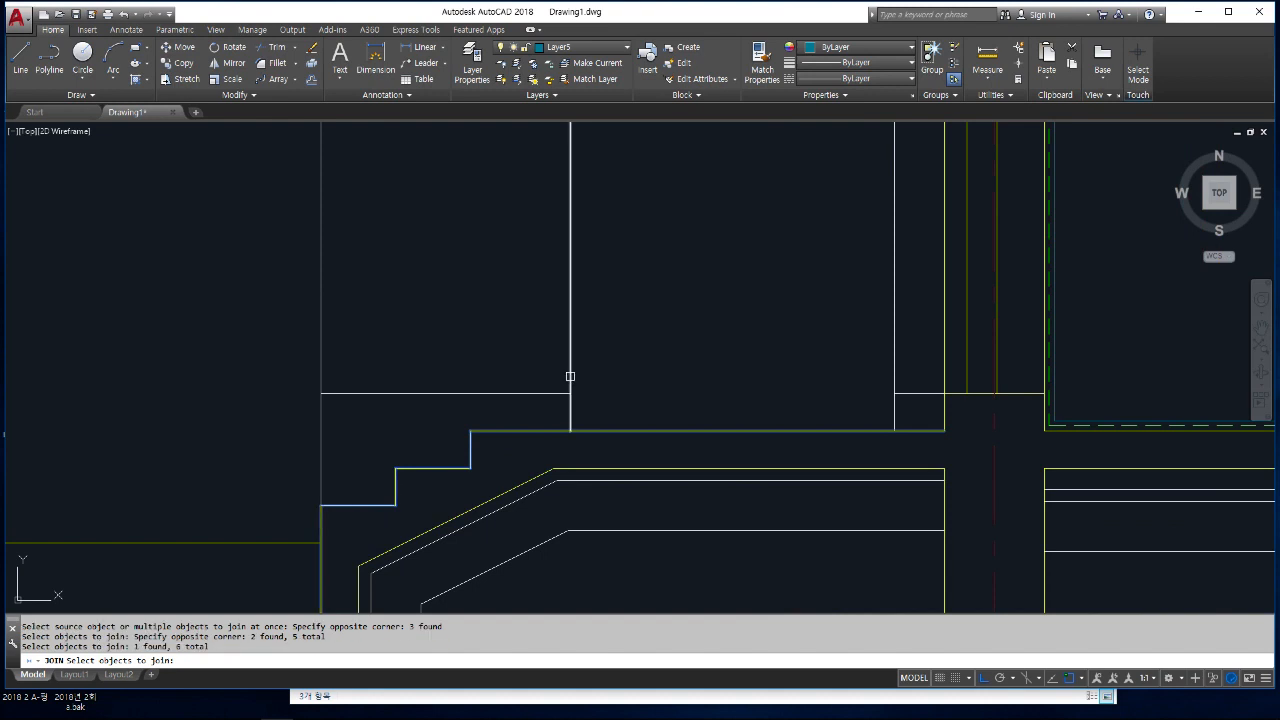
pyautogui.scroll(-2, 570, 376)
pyautogui.press('Return')
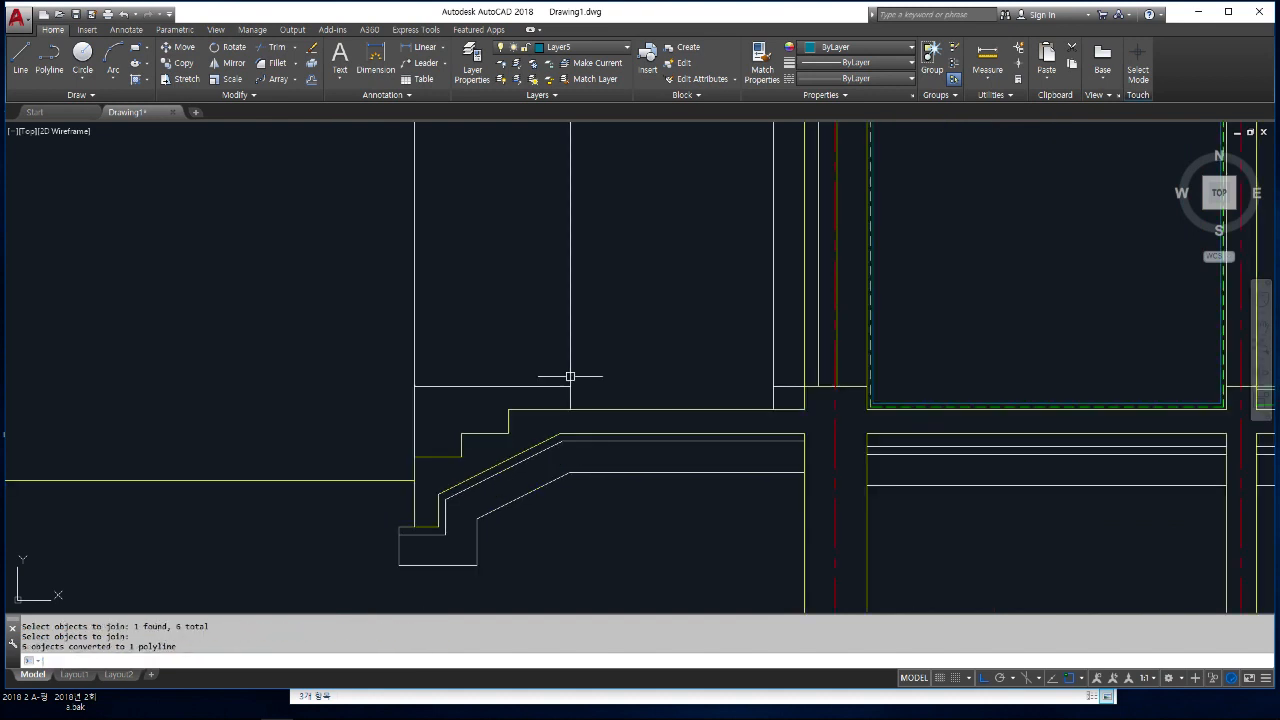
pyautogui.click(554, 410)
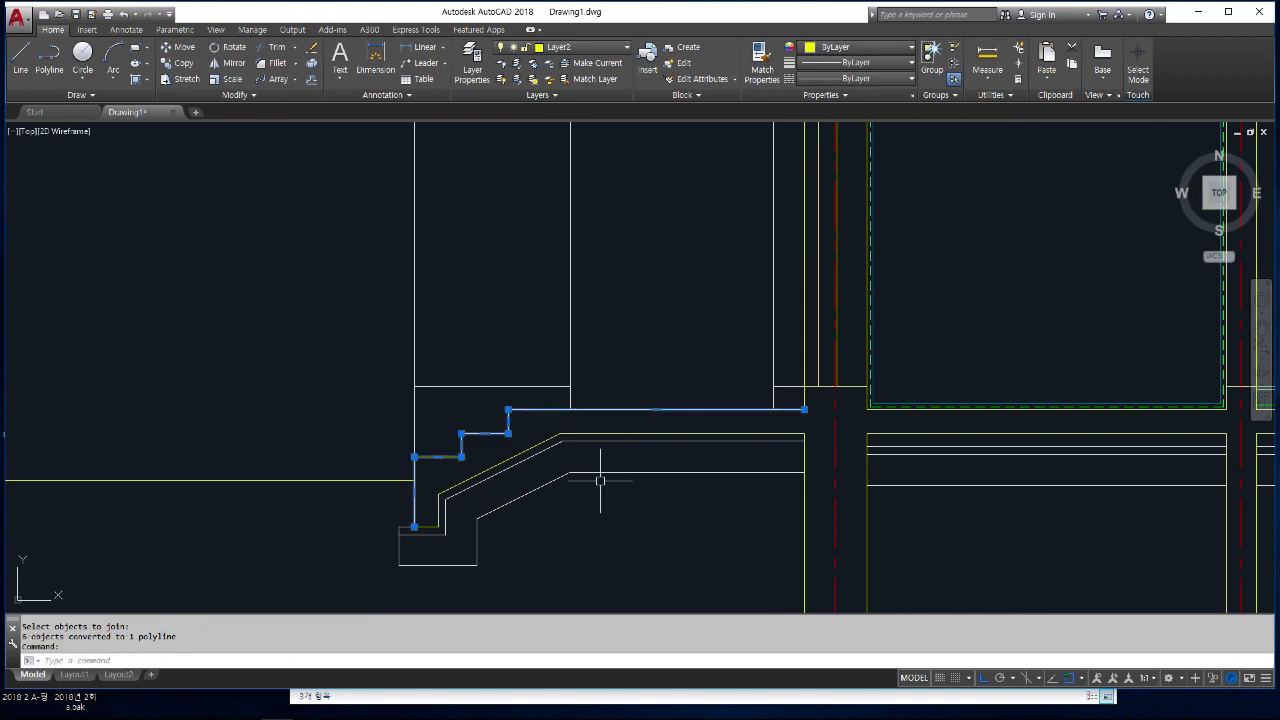
pyautogui.press('Escape')
pyautogui.press('Escape')
pyautogui.press('Escape')
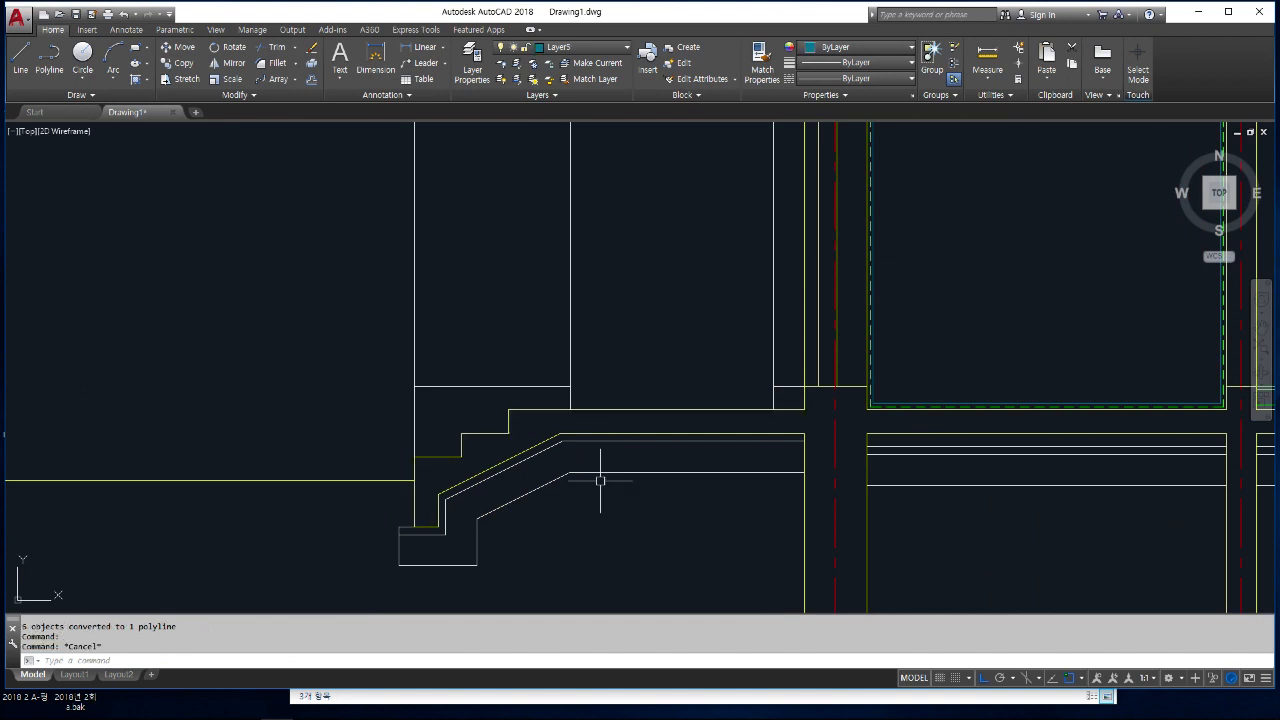
# - Offset the joined entrance stair and floor outline by 20 to its outer, upper side
pyautogui.scroll(2, 472, 416)
pyautogui.write('o')
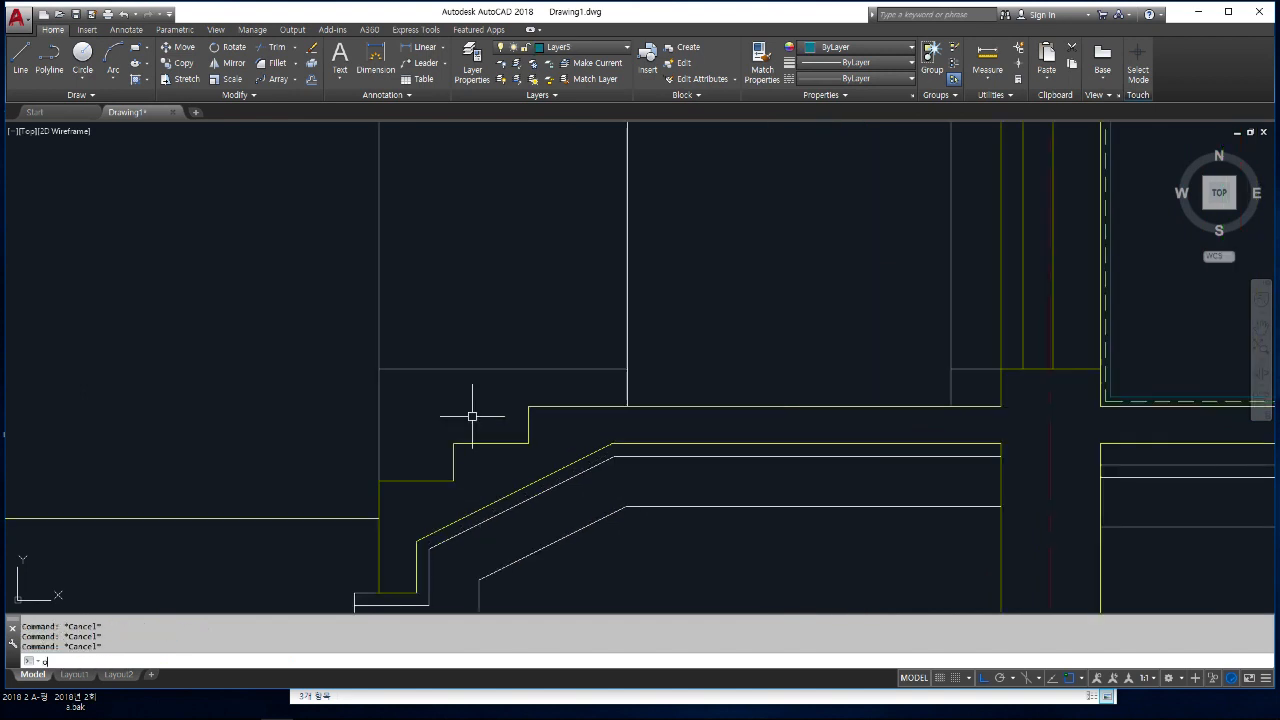
pyautogui.press('Return')
pyautogui.write('20')
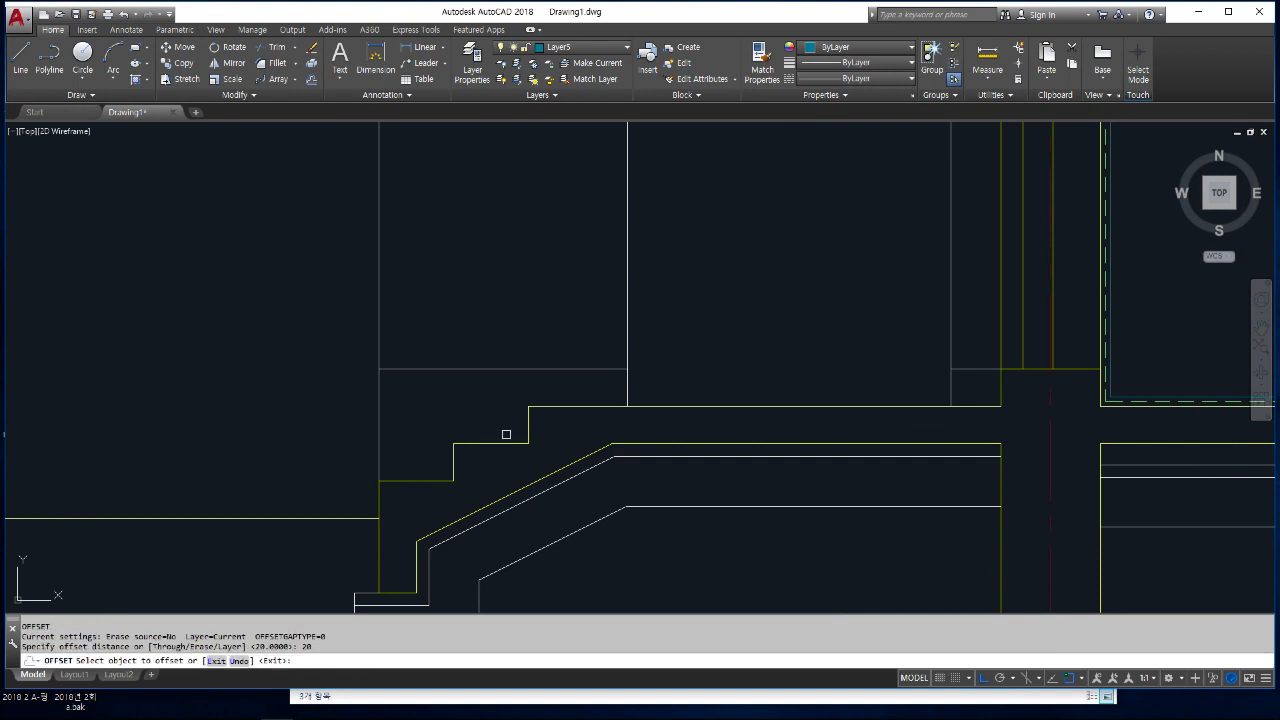
pyautogui.click(500, 443)
pyautogui.click(477, 395)
pyautogui.press('Return')
pyautogui.scroll(6, 529, 403)
pyautogui.scroll(-5, 621, 400)
# - Set the colour of Layer5 to 140
pyautogui.write('LA')
pyautogui.press('Return')
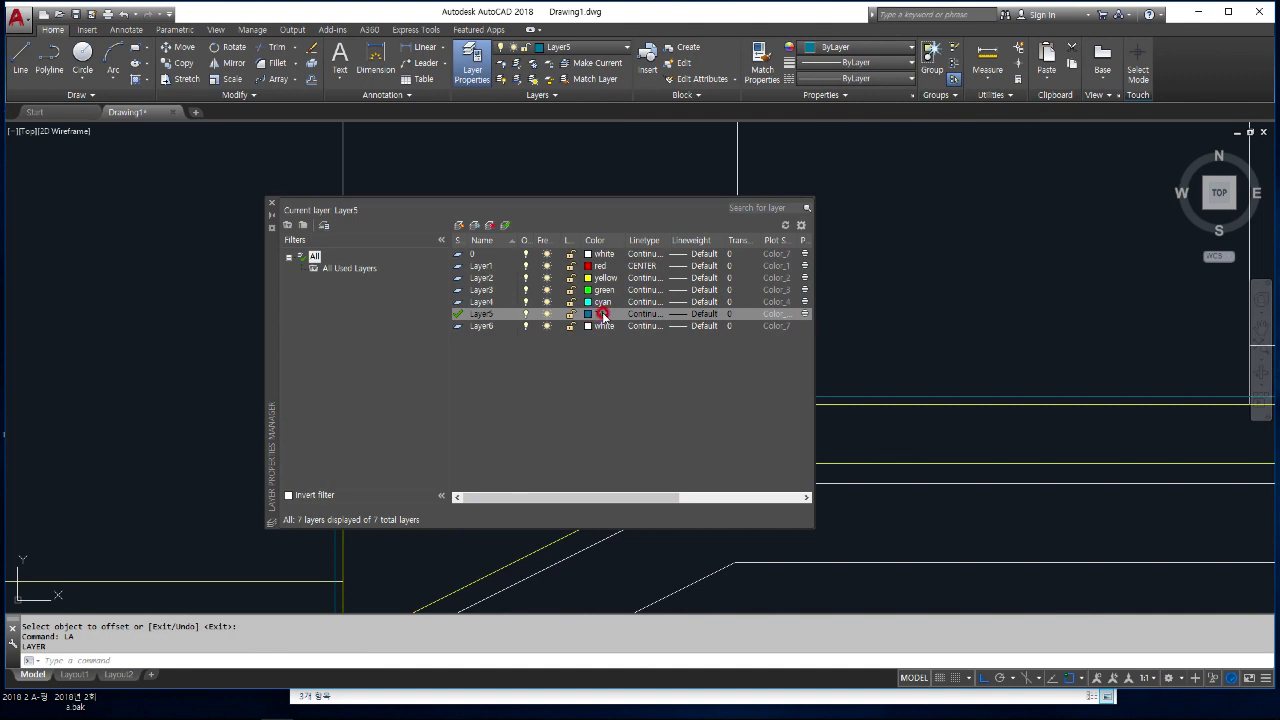
pyautogui.click(598, 314)
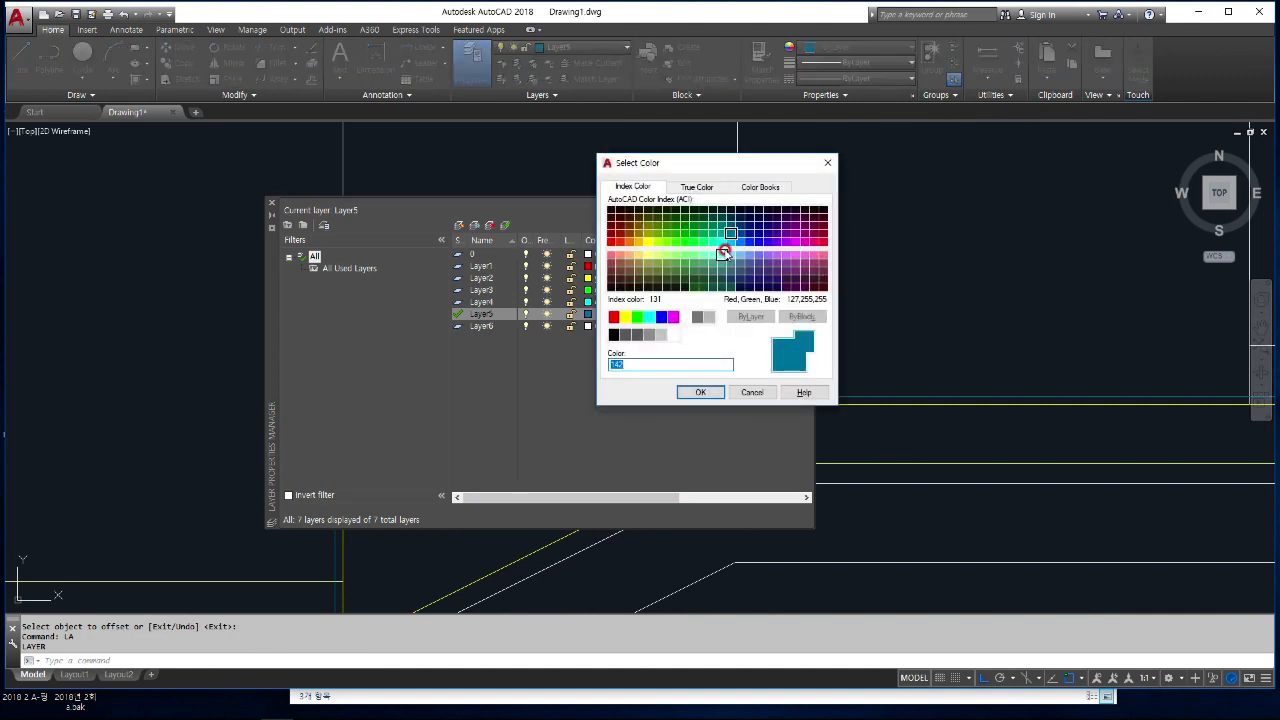
pyautogui.click(715, 391)
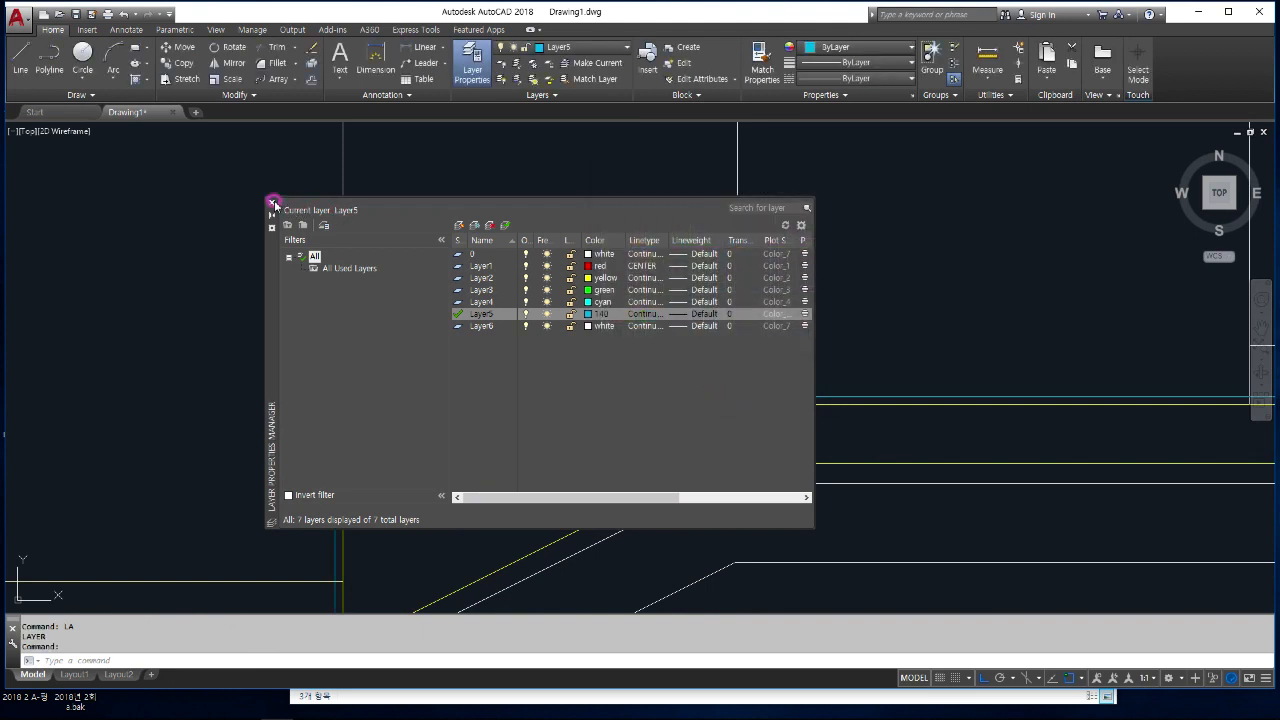
pyautogui.click(271, 203)
# - Trim the vertical lines above the stairs at the new finish line and cut the finish line off at ground level
pyautogui.write('tr')
pyautogui.press('Return')
pyautogui.scroll(6, 744, 398)
pyautogui.press('Return')
pyautogui.scroll(-5, 800, 340)
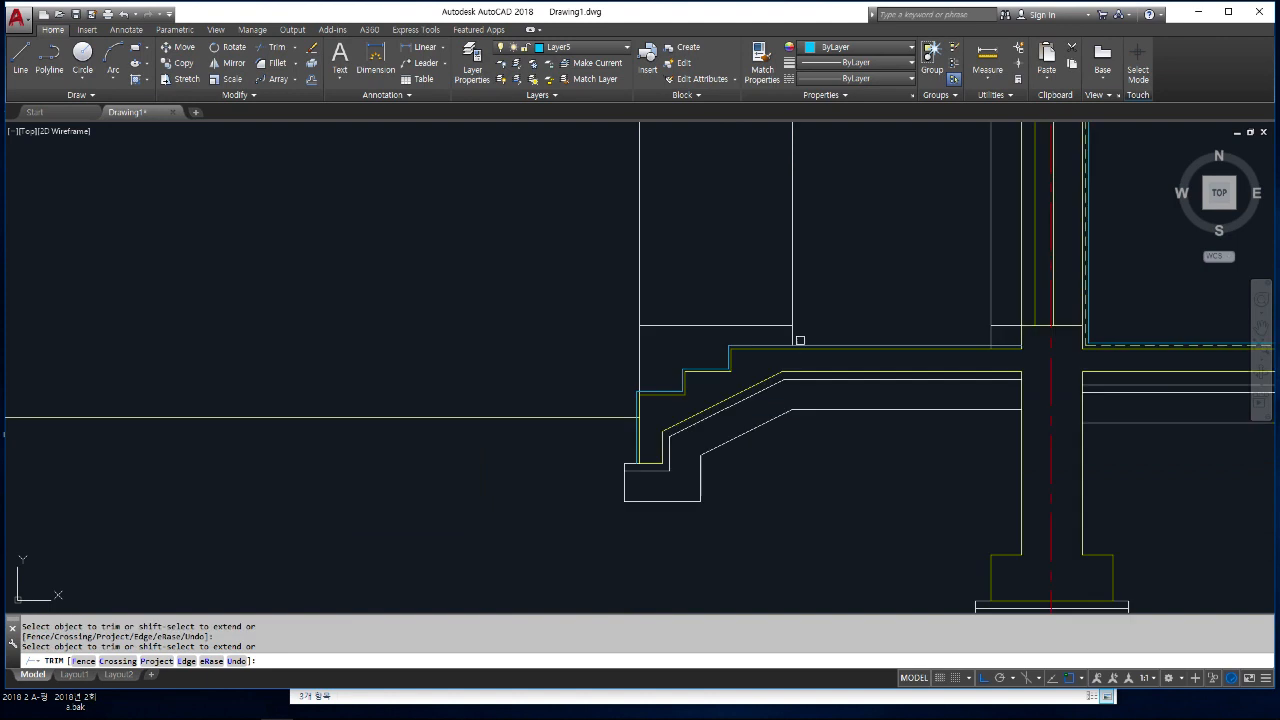
pyautogui.scroll(5, 610, 422)
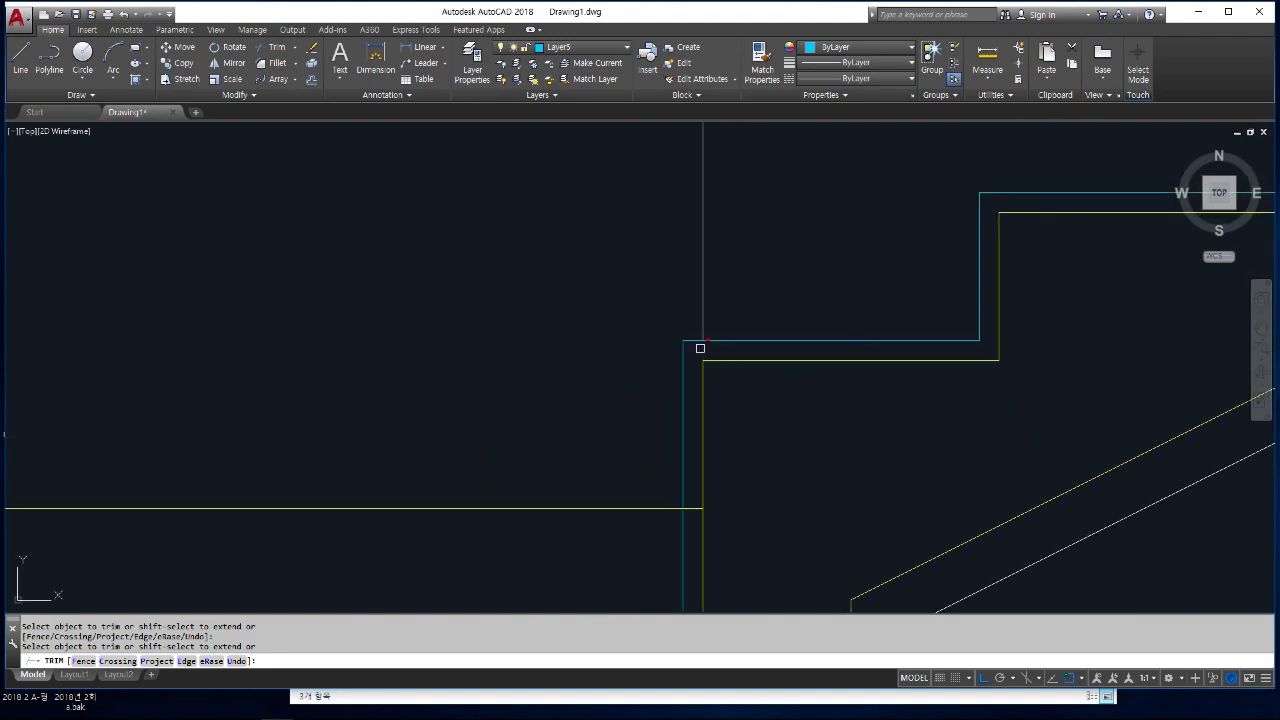
pyautogui.scroll(-5, 515, 378)
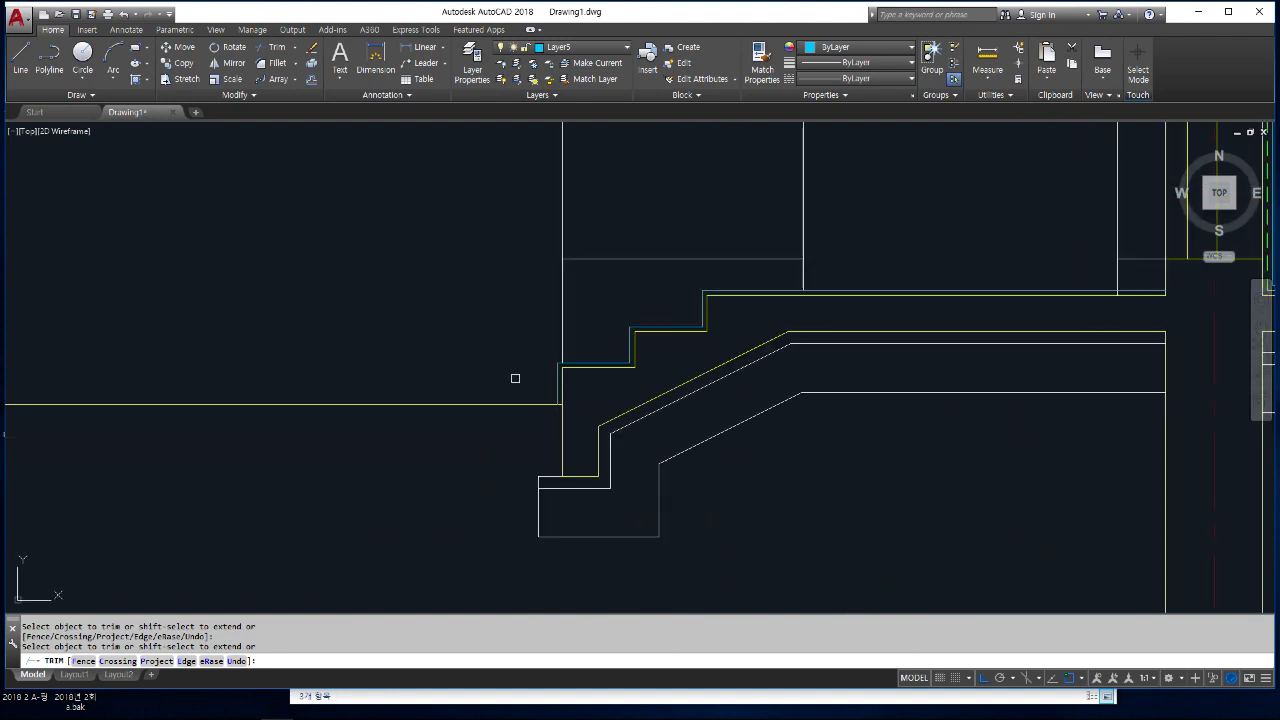
pyautogui.press('space')
# - Trim the vertical line near the inner end of the entrance floor back to the floor finish line
pyautogui.moveTo(743, 318); pyautogui.dragTo(597, 388, button='middle')
pyautogui.scroll(6, 975, 363)
pyautogui.write('t')
pyautogui.press('Return')
pyautogui.press('Escape')
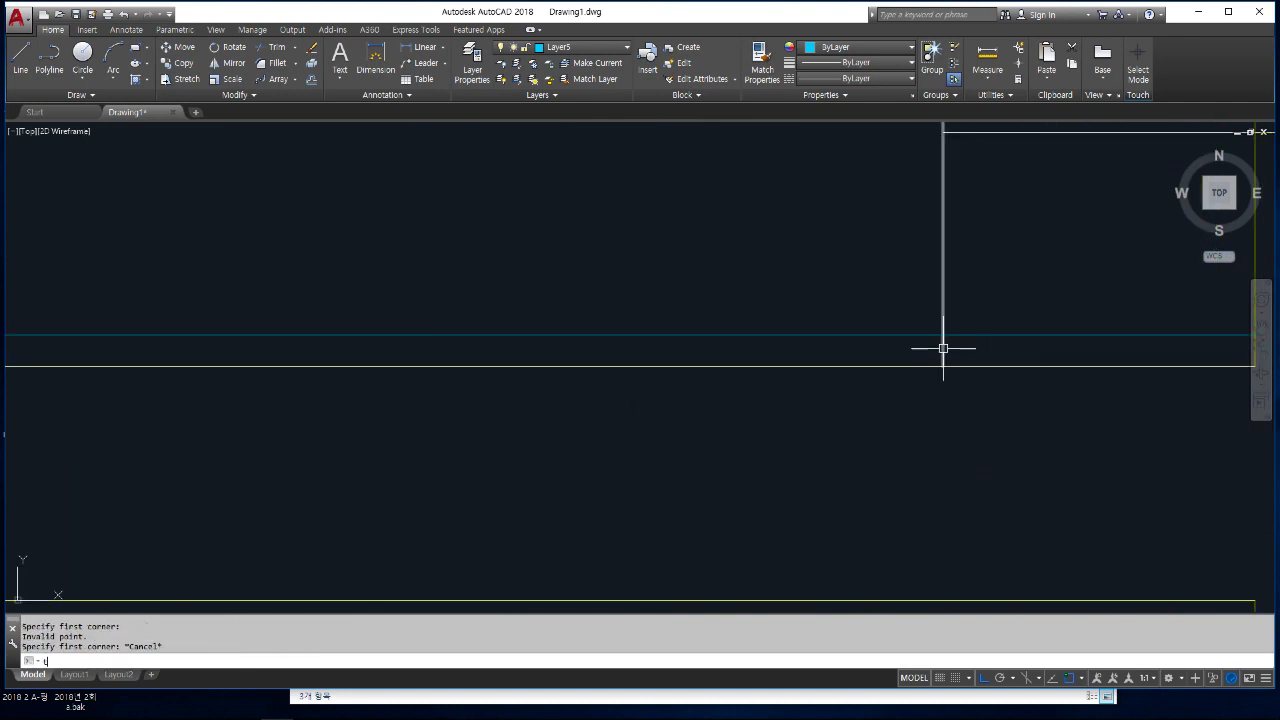
pyautogui.write('tr')
pyautogui.press('Return')
pyautogui.scroll(-3, 717, 451)
pyautogui.moveTo(858, 434); pyautogui.dragTo(829, 446, button='middle')
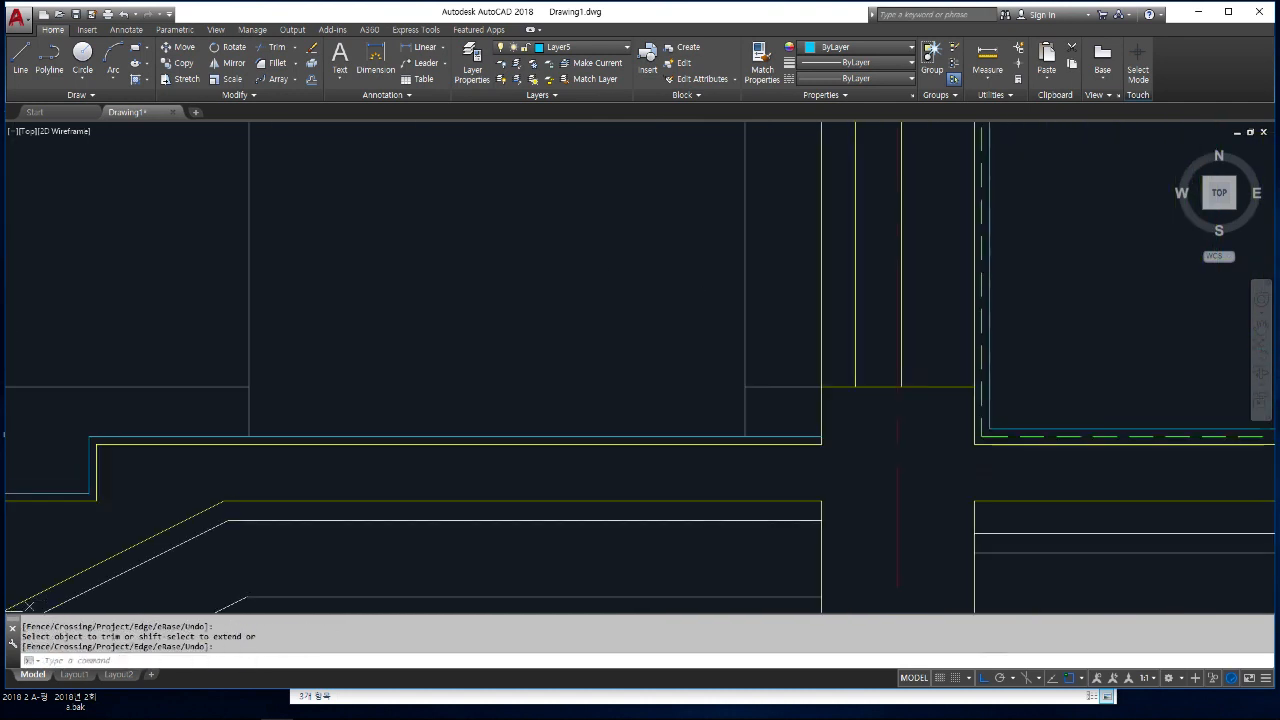
# - Offset the short wall face line at the inner end of the entrance floor by 20 towards the entrance
pyautogui.write('o')
pyautogui.press('Return')
pyautogui.write('20')
pyautogui.press('Return')
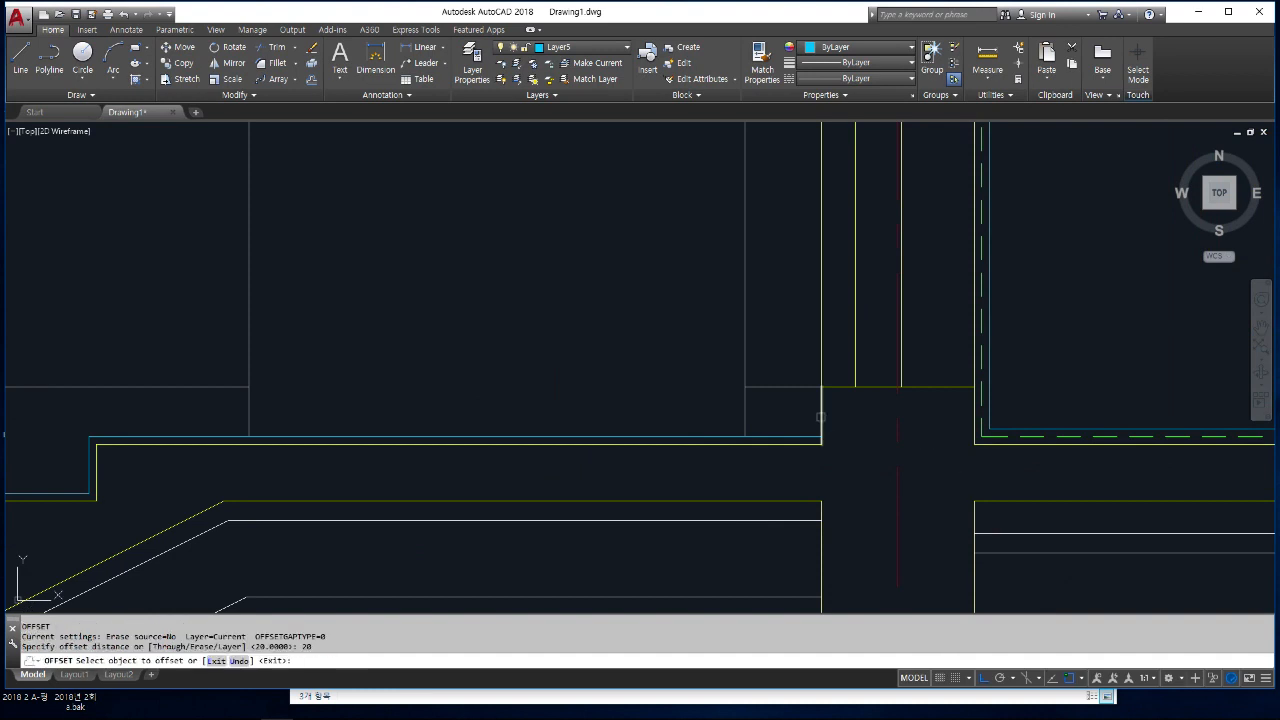
pyautogui.click(822, 399)
pyautogui.click(790, 402)
pyautogui.scroll(2, 818, 415)
pyautogui.press('Return')
# - Fillet the new short wall finish line with the entrance floor finish line to form a sharp corner
pyautogui.write('f')
pyautogui.press('Return')
pyautogui.click(802, 406)
pyautogui.click(799, 465)
pyautogui.scroll(-2, 800, 457)
pyautogui.scroll(-2, 900, 480)
pyautogui.scroll(-1, 903, 493)
pyautogui.scroll(-1, 849, 466)
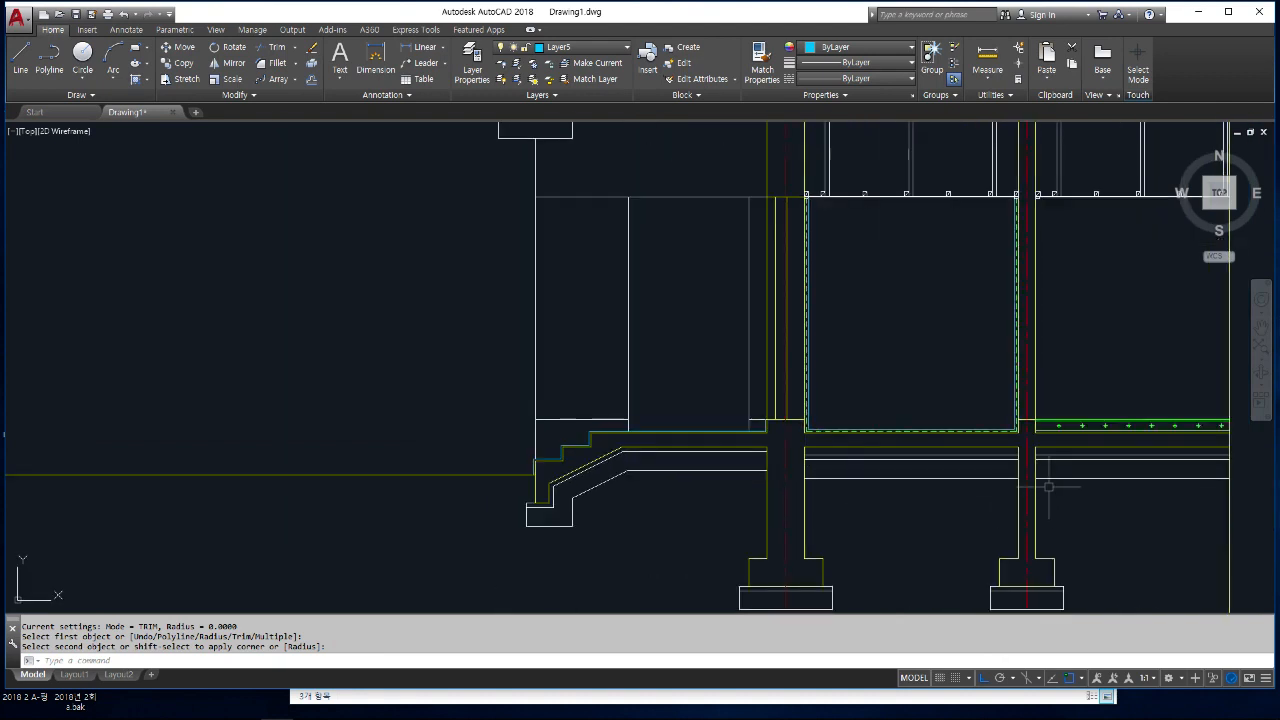
# - Offset the left wall line of the room with the heated floor by 18 into the room
pyautogui.moveTo(936, 459); pyautogui.dragTo(829, 463, button='middle')
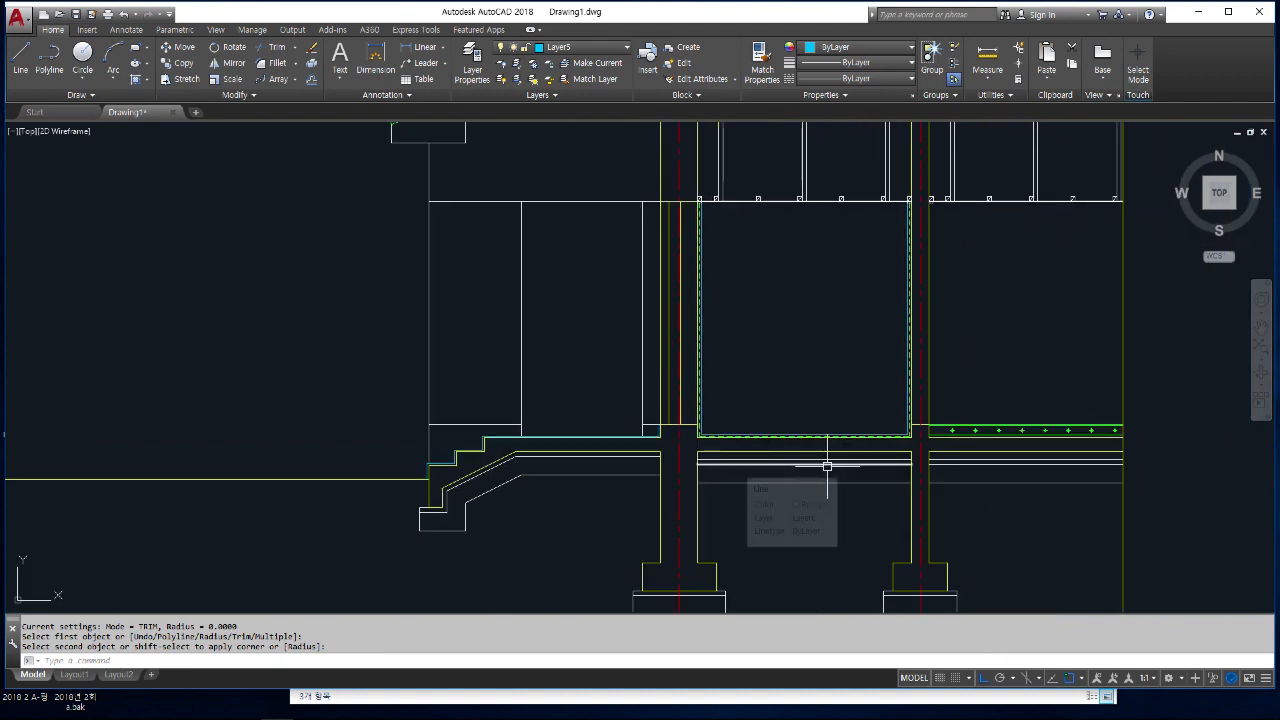
pyautogui.scroll(1, 922, 377)
pyautogui.moveTo(922, 377); pyautogui.dragTo(786, 437, button='middle')
pyautogui.write('o')
pyautogui.press('Return')
pyautogui.write('18')
pyautogui.press('Return')
pyautogui.click(795, 343)
pyautogui.click(849, 352)
pyautogui.press('Return')
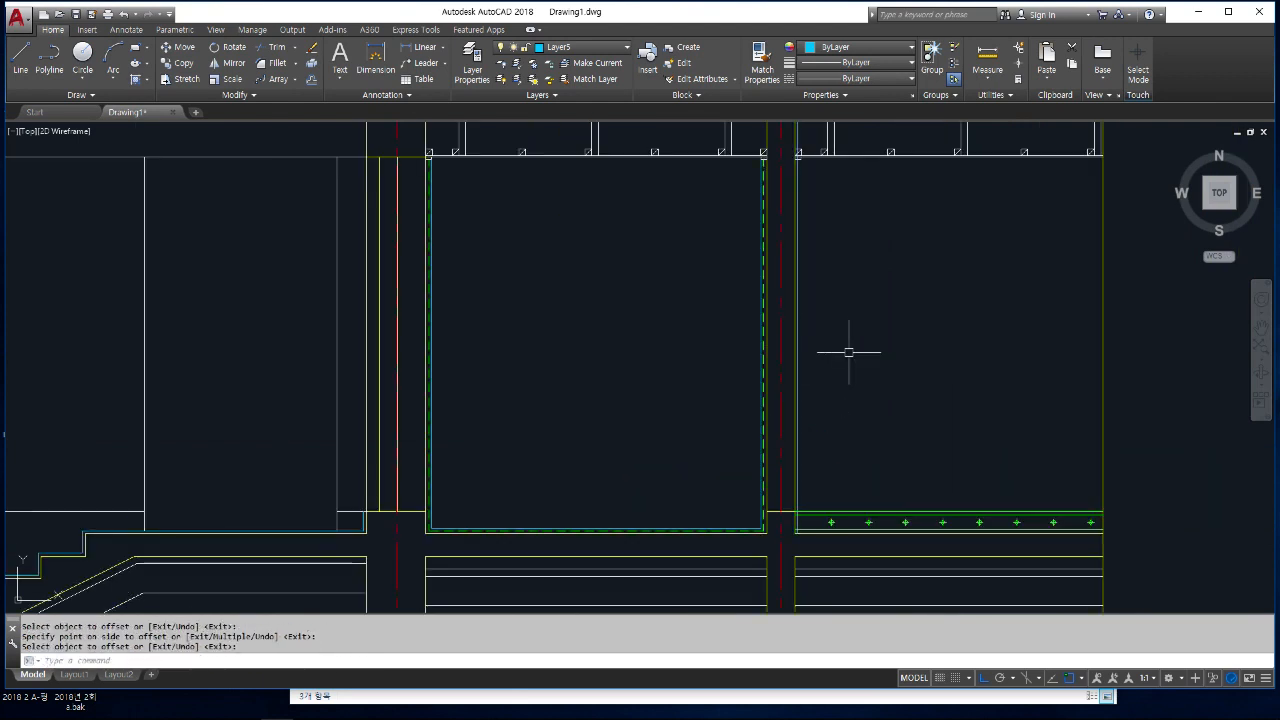
# - Trim the lower end of the new wall finish line at the top line of the heated floor
pyautogui.write('tr')
pyautogui.press('Return')
pyautogui.scroll(4, 810, 520)
pyautogui.click(814, 521)
pyautogui.press('Return')
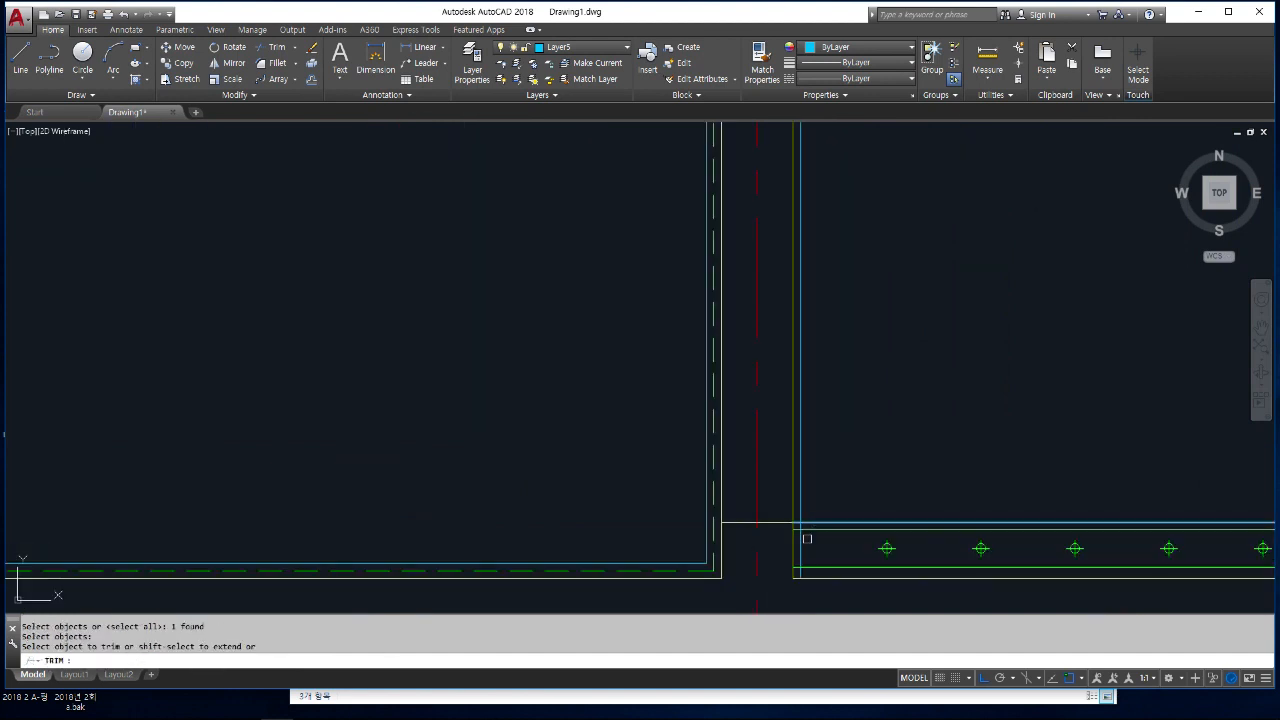
pyautogui.click(800, 548)
pyautogui.write('u')
pyautogui.press('Return')
pyautogui.click(800, 550)
pyautogui.scroll(-4, 812, 565)
pyautogui.click(791, 346)
pyautogui.scroll(3, 834, 246)
pyautogui.press('Escape')
# - Trim the wall finish line at the ceiling moulding and erase its leftover piece above the ceiling
pyautogui.scroll(2, 843, 286)
pyautogui.press('Return')
pyautogui.click(818, 281)
pyautogui.press('Return')
pyautogui.click(814, 271)
pyautogui.press('Return')
pyautogui.write('e')
pyautogui.press('Return')
pyautogui.click(814, 225)
pyautogui.press('Return')
pyautogui.scroll(-3, 826, 271)
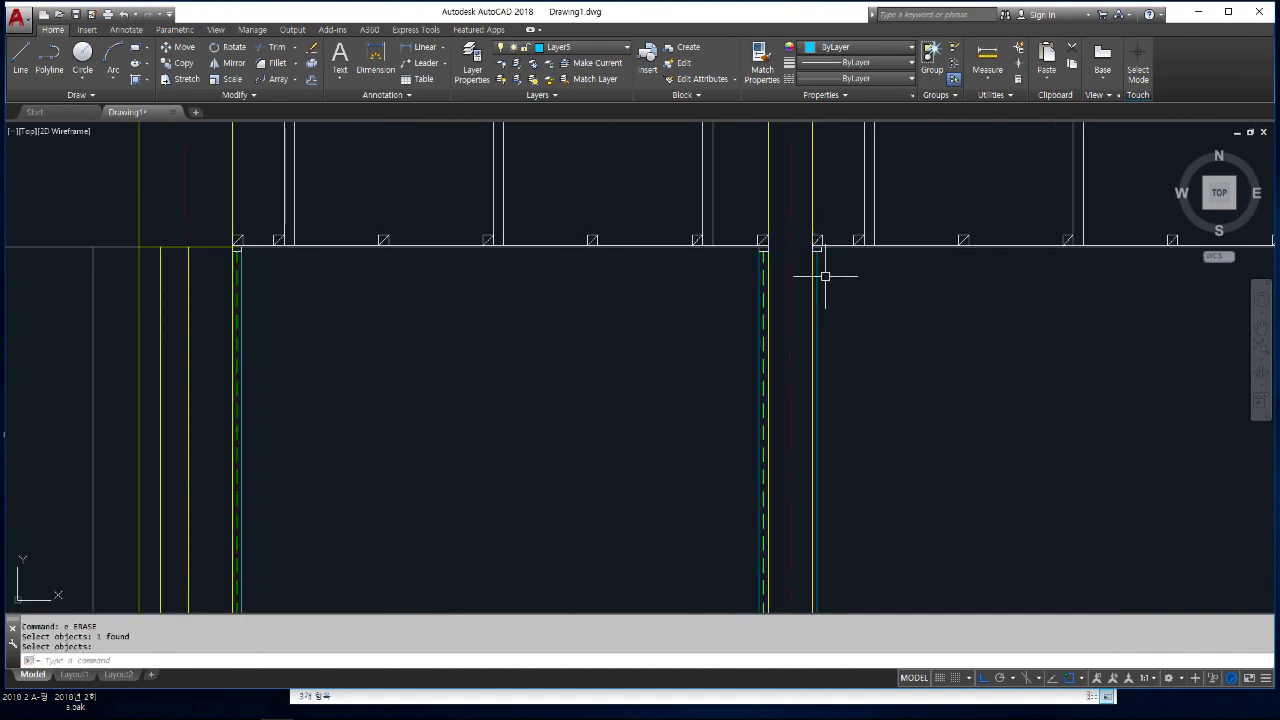
pyautogui.scroll(2, 851, 281)
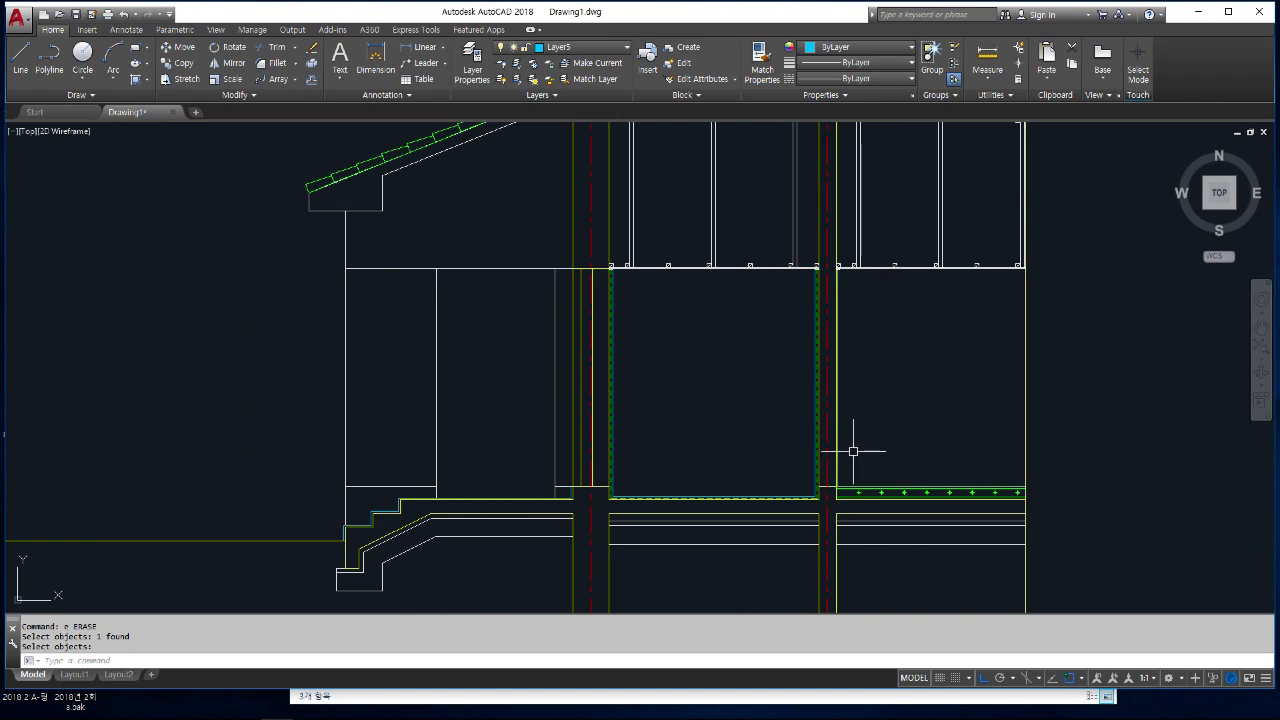
pyautogui.click(583, 51)
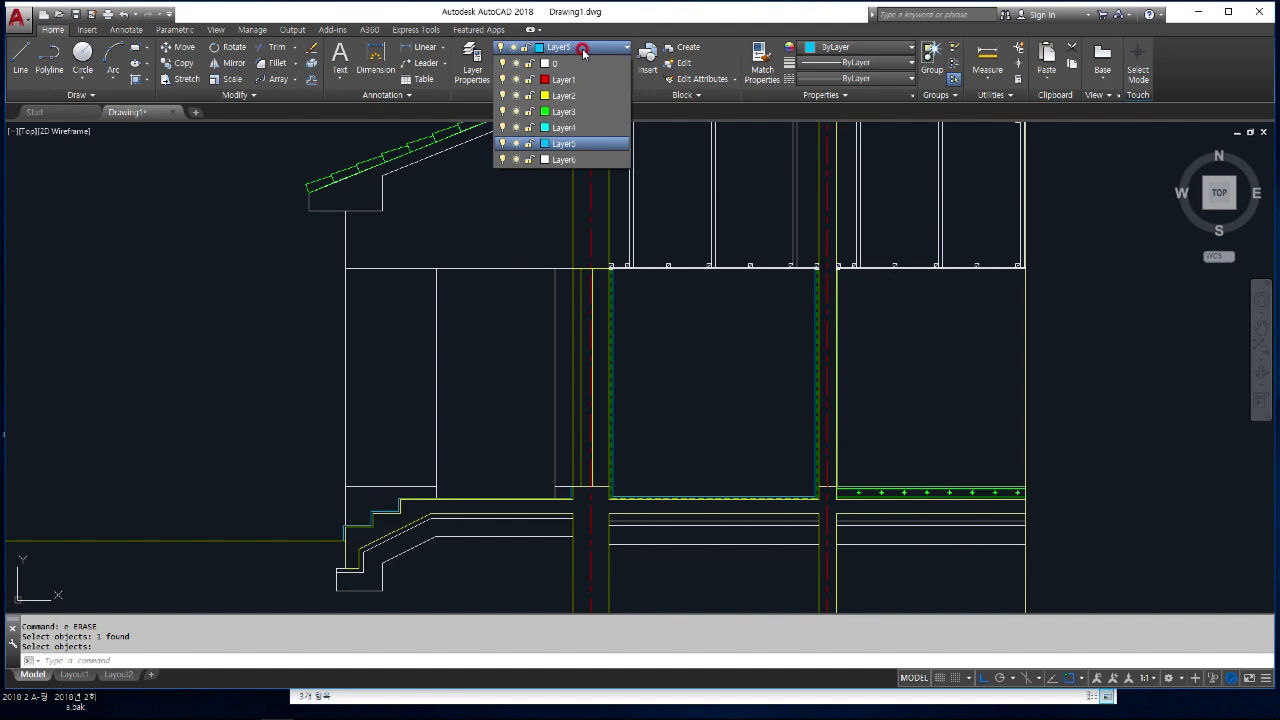
pyautogui.click(578, 159)
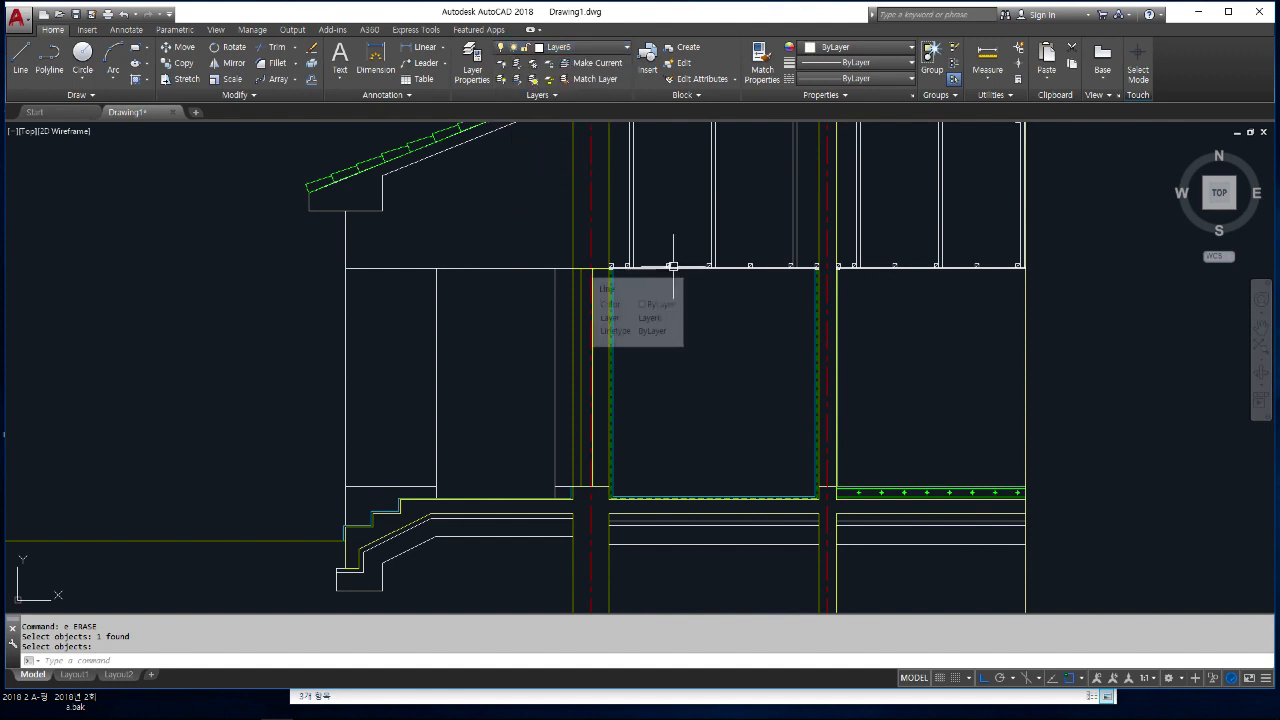
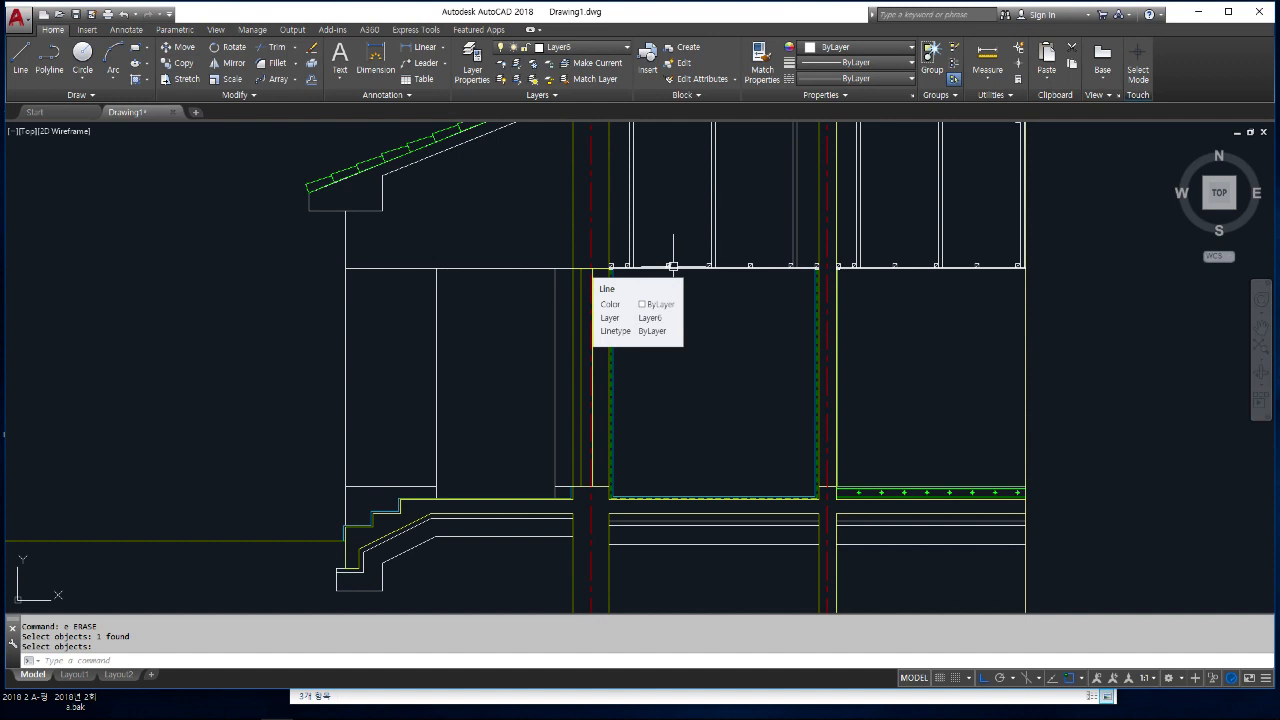
pyautogui.click(612, 47)
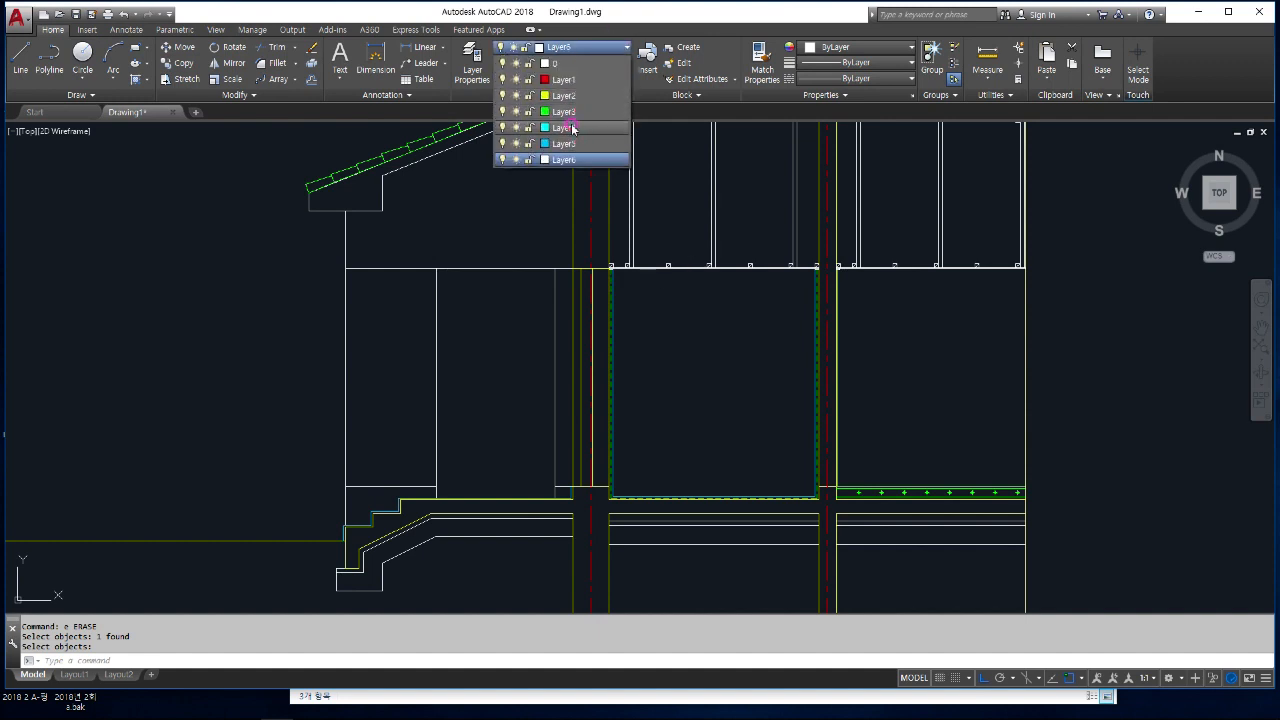
pyautogui.click(573, 128)
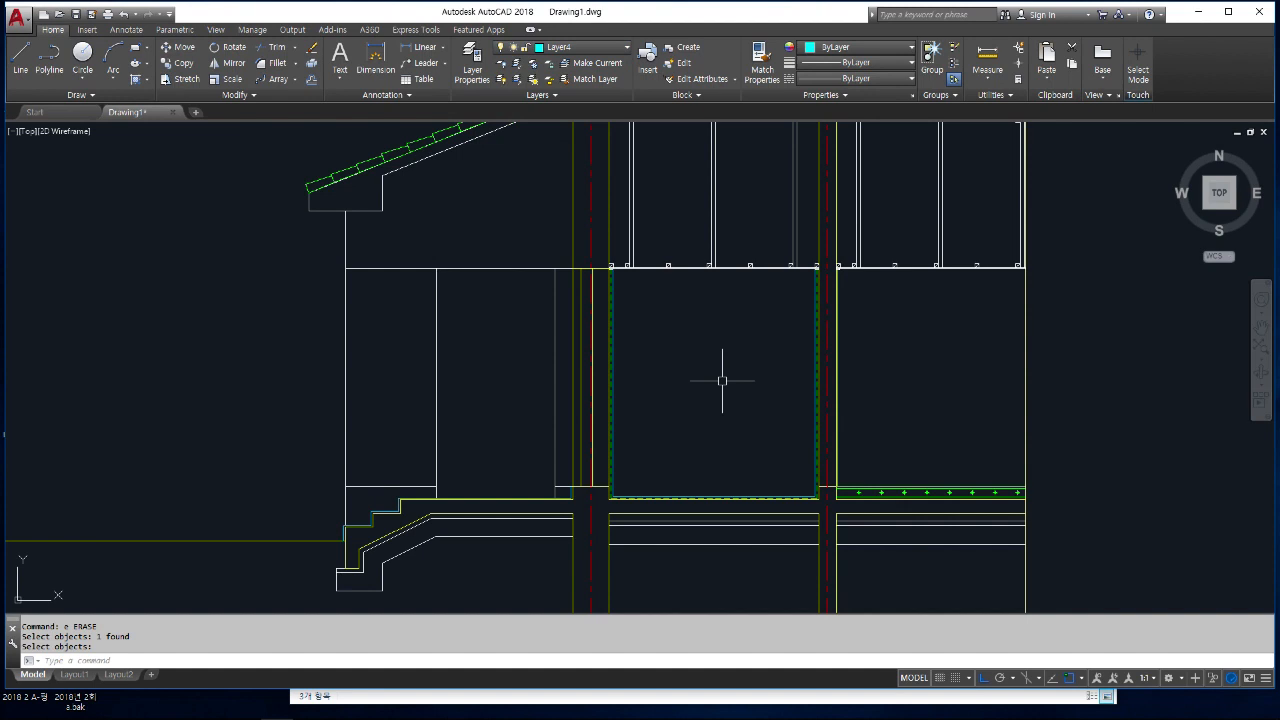
# - On Layer2, draw a horizontal line in the floor plan from the inner wall corner across to the opposite inner wall line
pyautogui.scroll(-8, 718, 399)
pyautogui.scroll(-2, 729, 256)
pyautogui.moveTo(726, 254); pyautogui.dragTo(738, 404, button='middle')
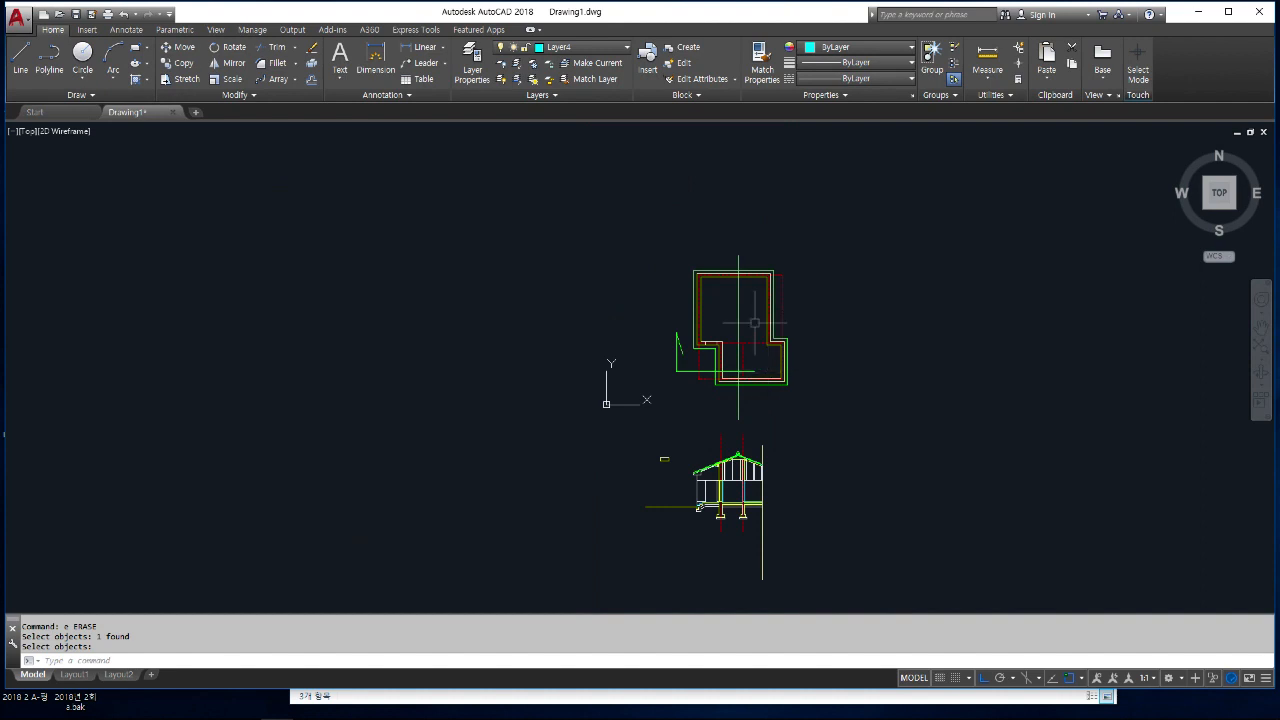
pyautogui.scroll(8, 752, 322)
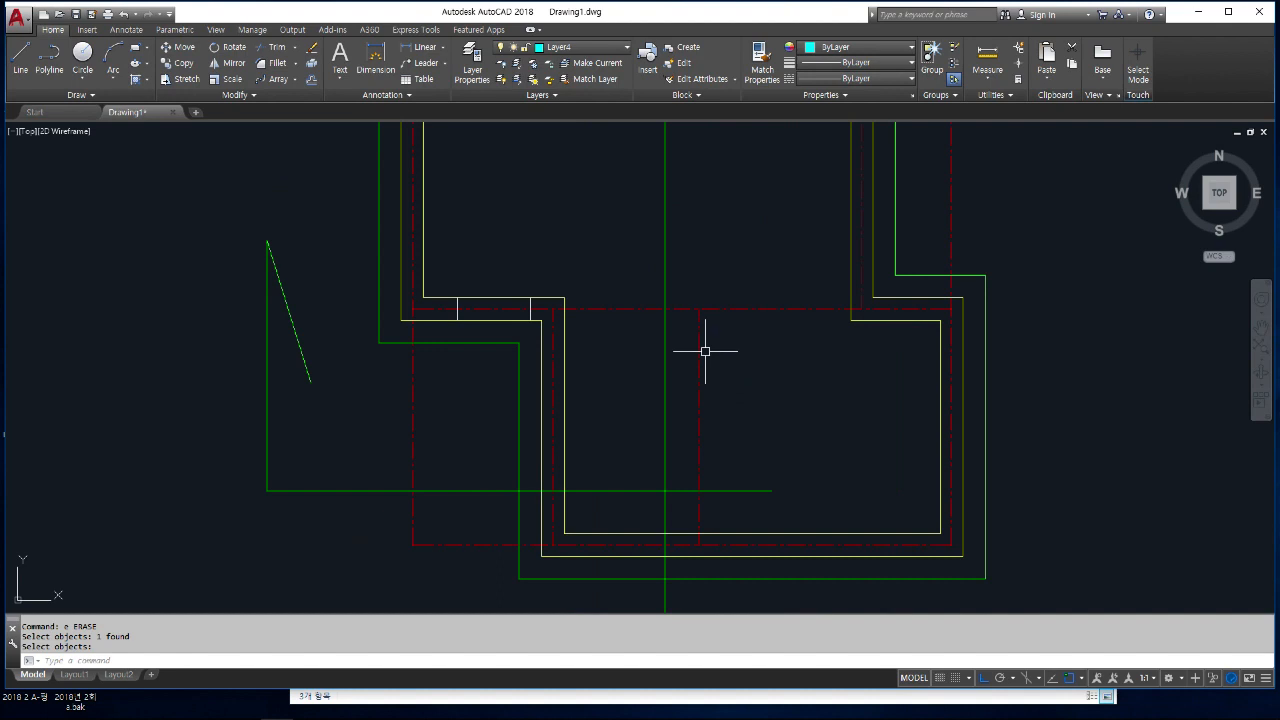
pyautogui.press('Escape')
pyautogui.press('Escape')
pyautogui.click(575, 47)
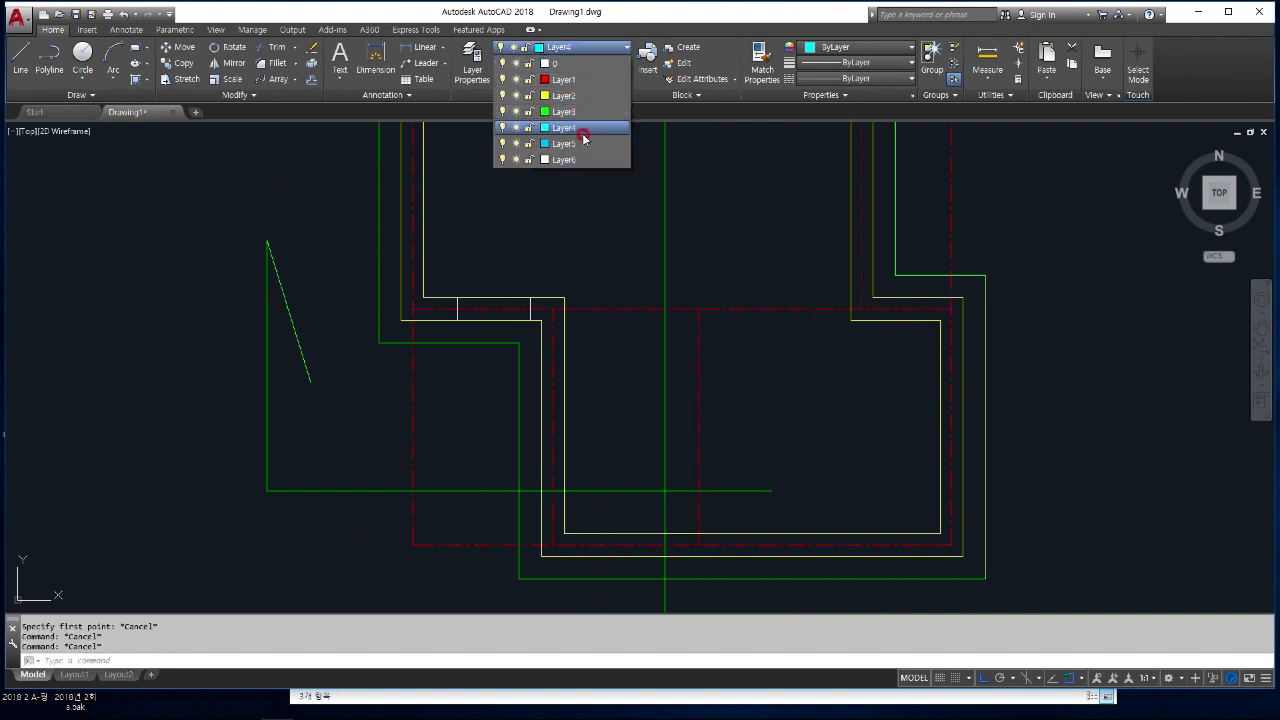
pyautogui.click(564, 95)
pyautogui.write('l')
pyautogui.press('Return')
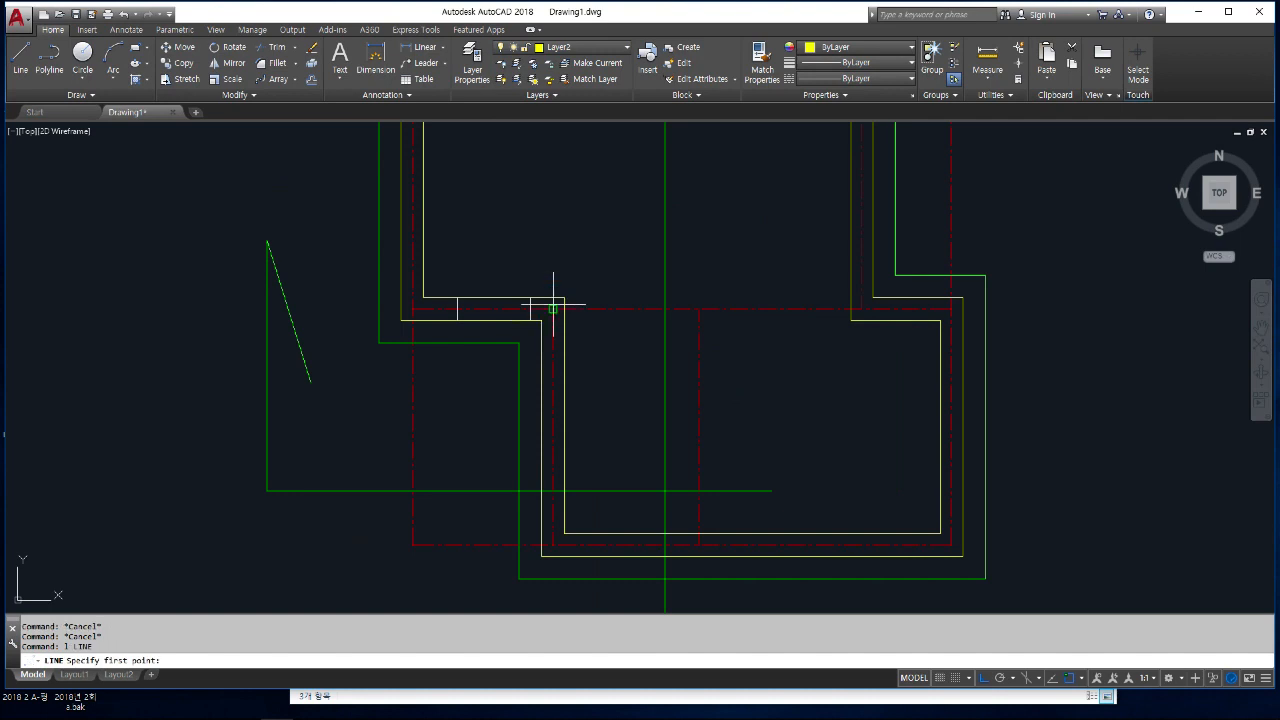
pyautogui.click(565, 297)
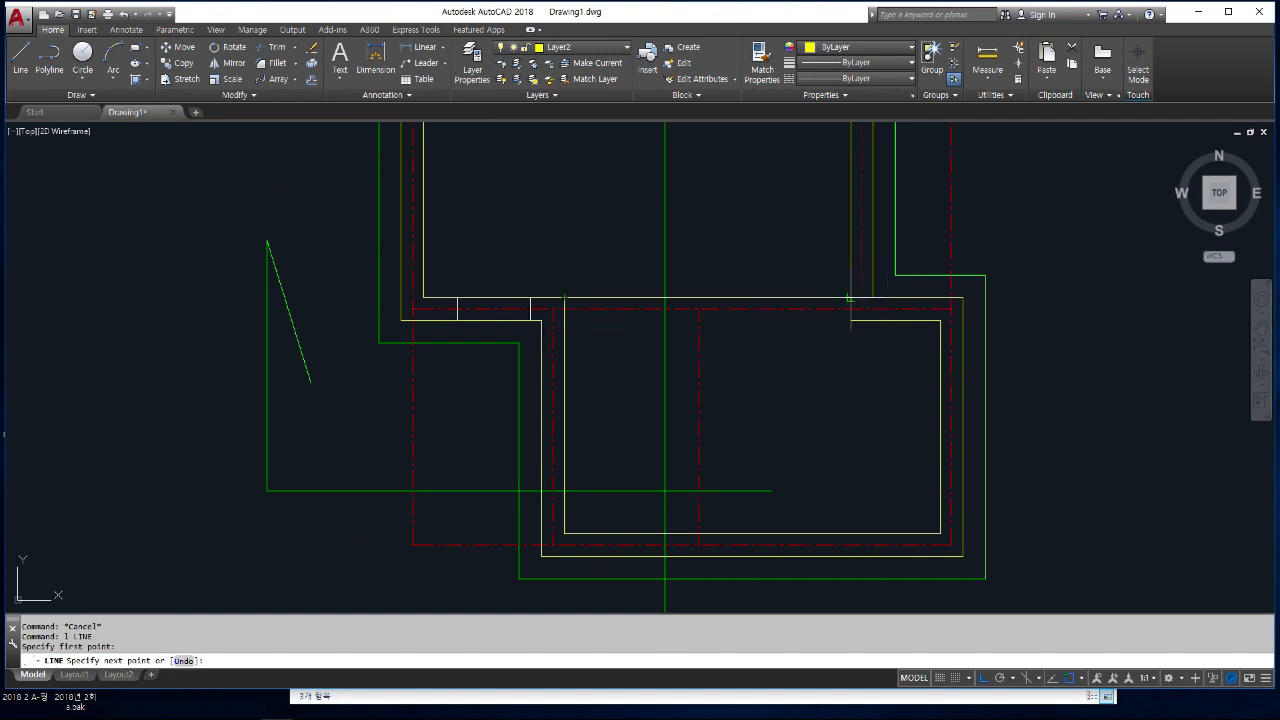
pyautogui.click(850, 297)
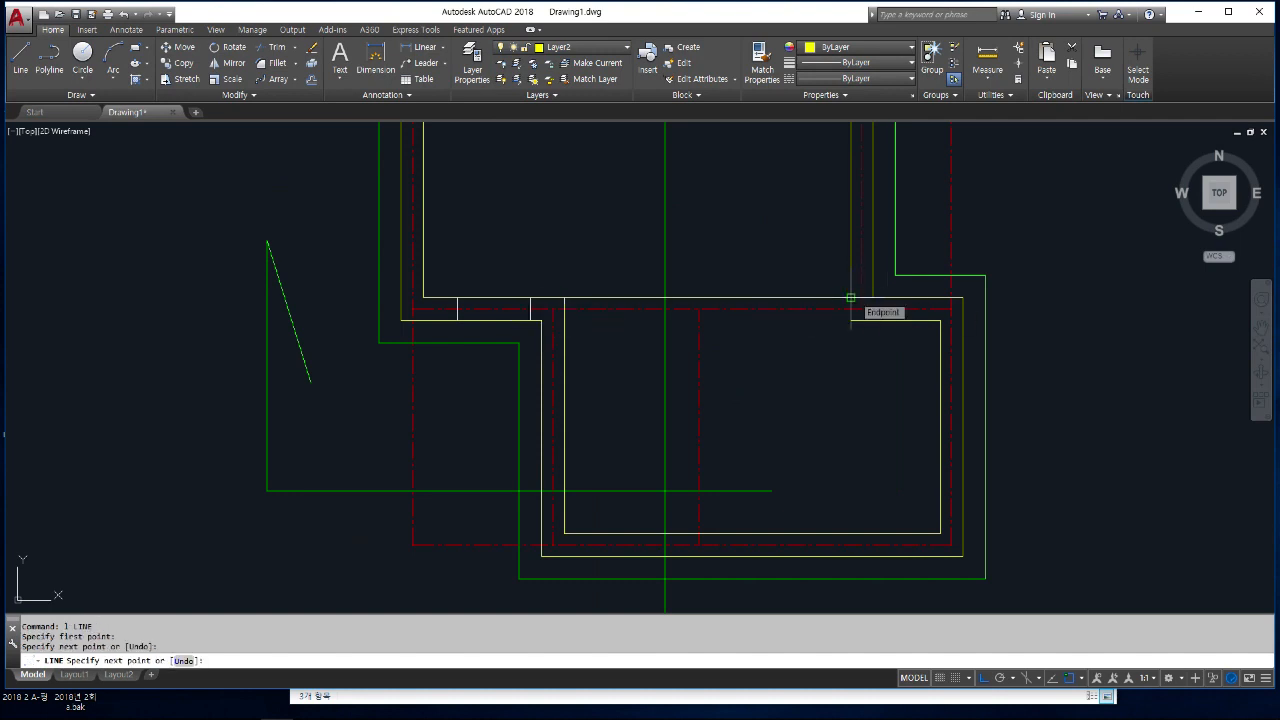
pyautogui.press('Return')
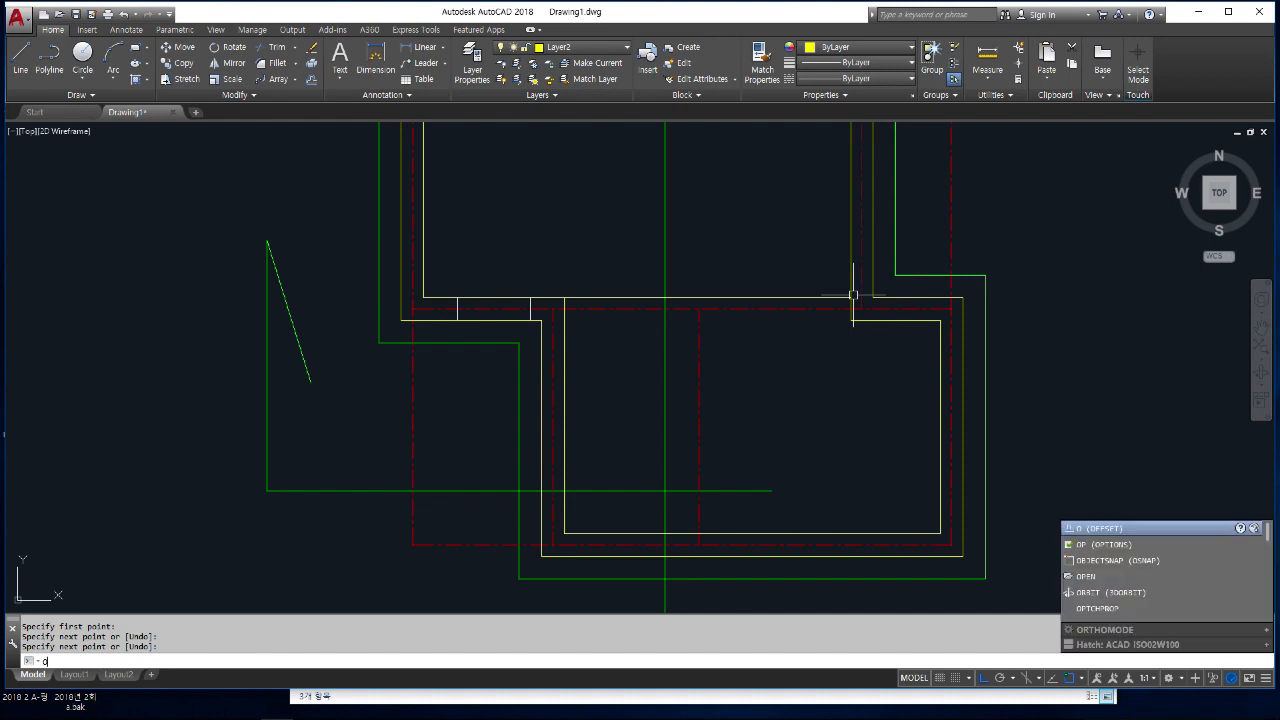
# - Offset the new horizontal wall line by 190 downward into the lower room
pyautogui.press('Return')
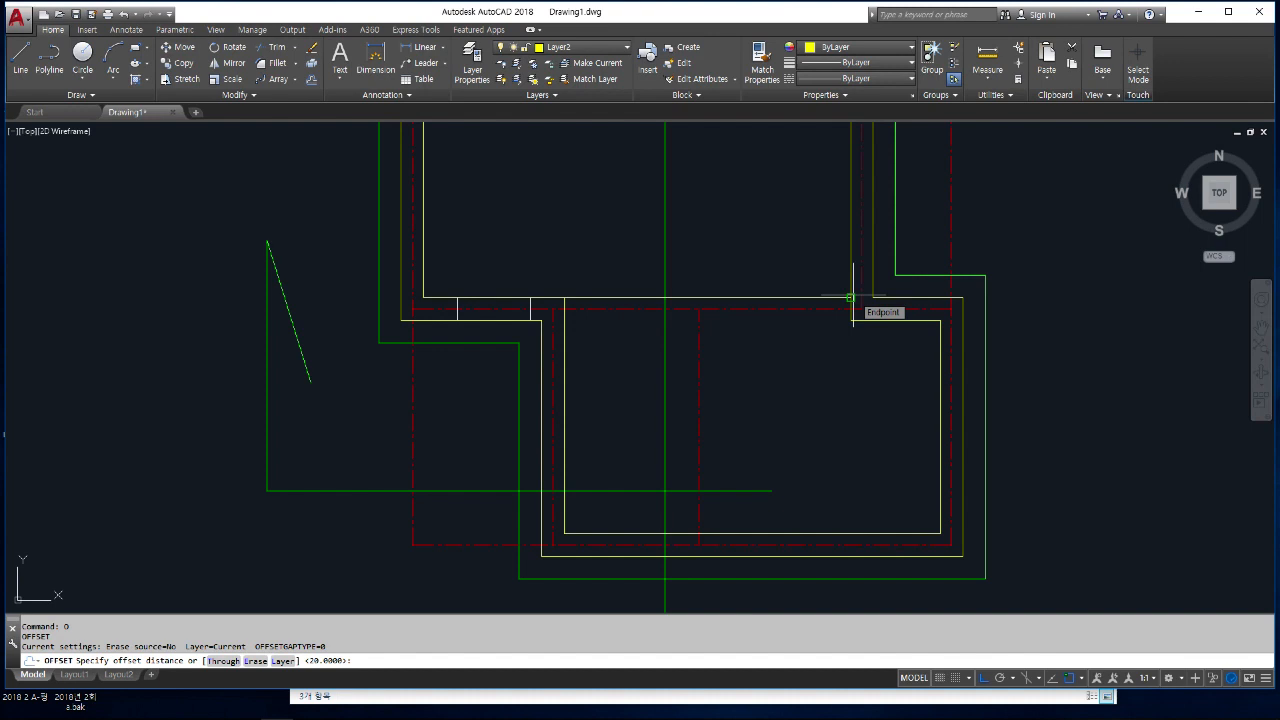
pyautogui.write('190')
pyautogui.press('Return')
pyautogui.click(700, 298)
pyautogui.click(731, 366)
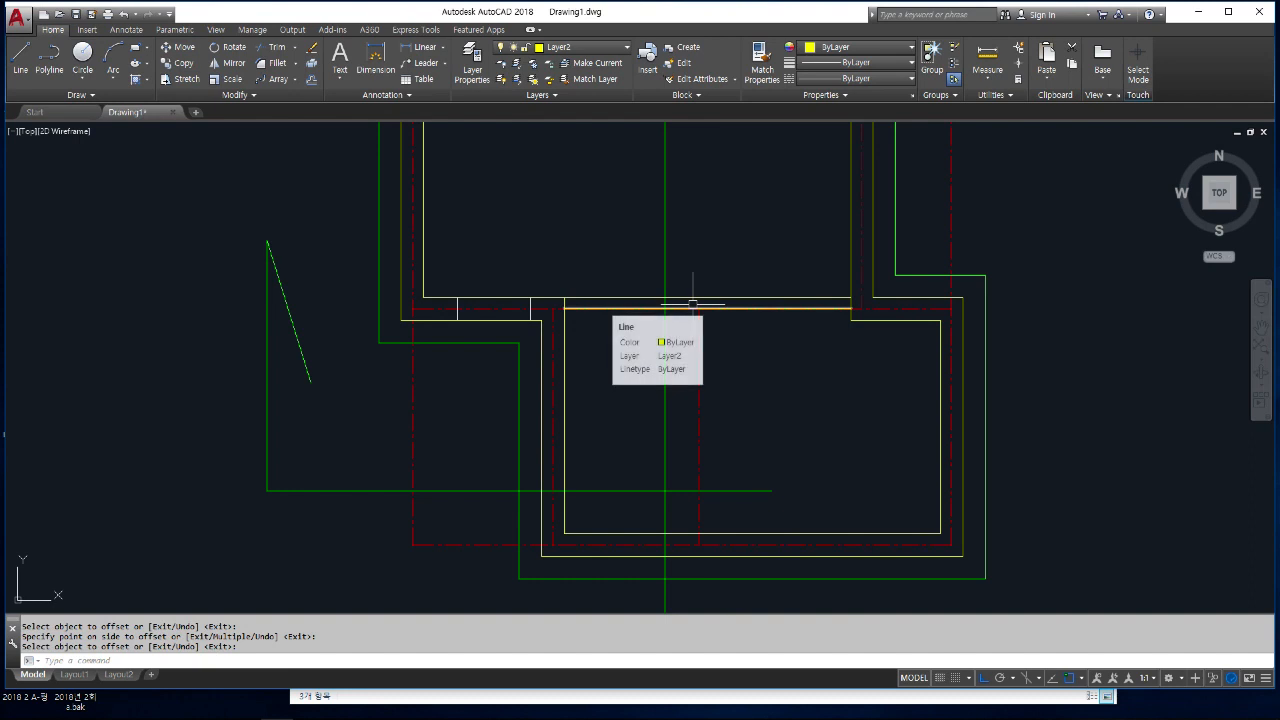
pyautogui.scroll(3, 691, 290)
pyautogui.write('m')
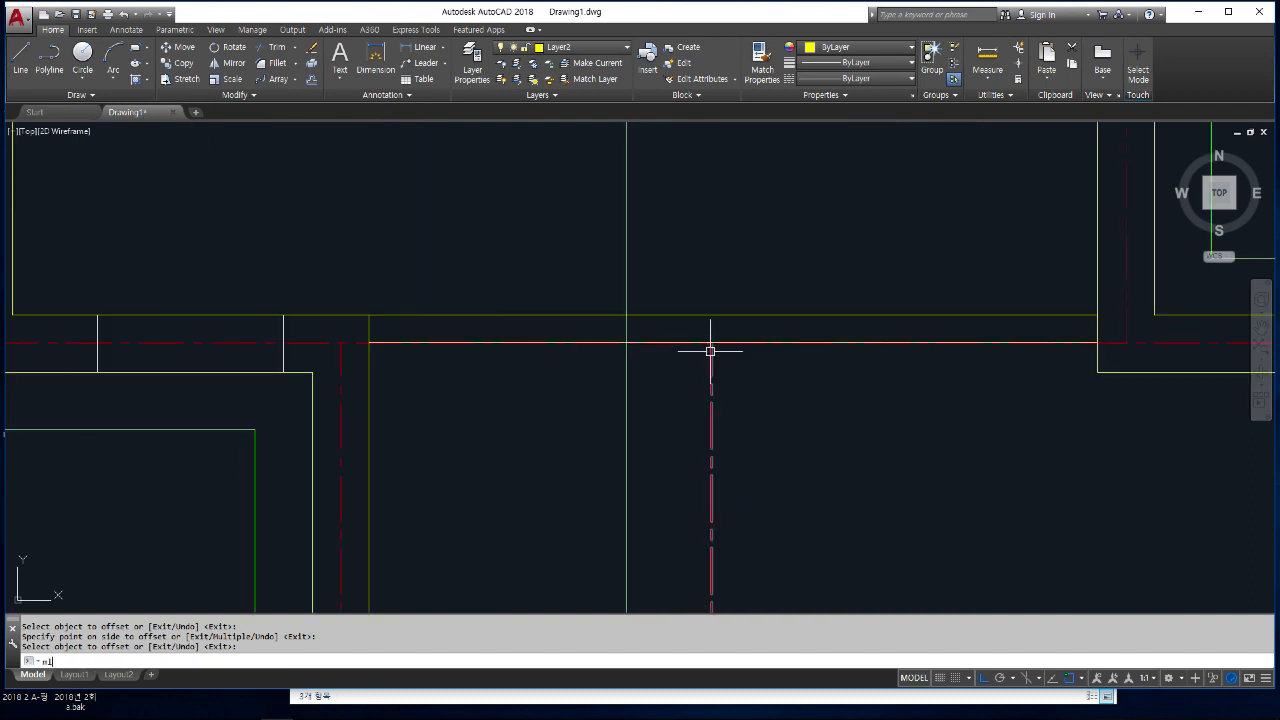
pyautogui.write('l')
pyautogui.press('Return')
pyautogui.click(711, 343)
pyautogui.press('Escape')
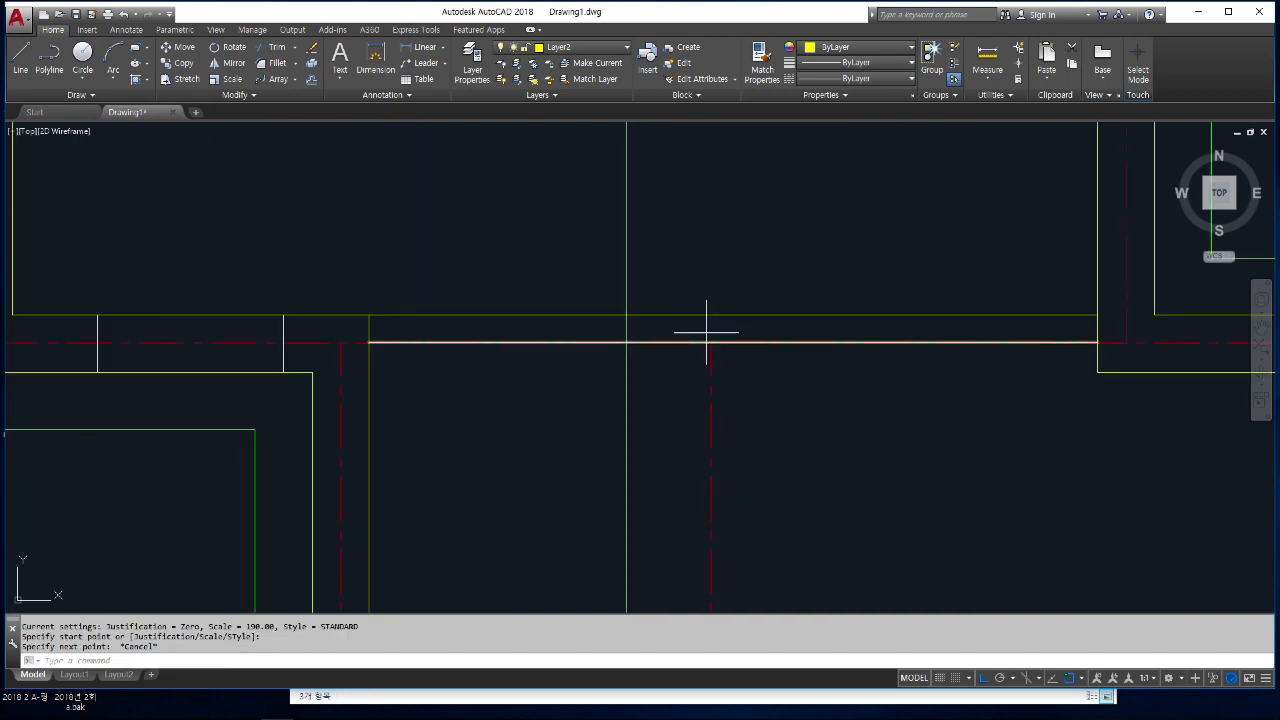
# - Draw a 190-wide multiline down along the partition's centre line, starting where it meets the horizontal centre line
pyautogui.press('Return')
pyautogui.click(711, 343)
pyautogui.click(747, 552)
# - Extend the partition multiline up to the new wall's lower line and explode it into separate lines
pyautogui.scroll(2, 712, 305)
pyautogui.write('ex')
pyautogui.press('Return')
pyautogui.press('Return')
pyautogui.click(690, 389)
pyautogui.press('Return')
# - Offset the partition's right line to the right and its left line to the left by 200 each
pyautogui.write('o')
pyautogui.press('Return')
pyautogui.write('200')
pyautogui.press('Return')
pyautogui.click(734, 404)
pyautogui.click(809, 409)
pyautogui.click(691, 395)
pyautogui.click(640, 398)
pyautogui.press('Return')
# - Offset the two outer offset lines by a further 900 away from the partition to mark both door openings
pyautogui.press('Return')
pyautogui.write('900')
pyautogui.press('Return')
pyautogui.click(641, 404)
pyautogui.click(414, 434)
pyautogui.click(779, 409)
pyautogui.click(904, 414)
pyautogui.press('Return')
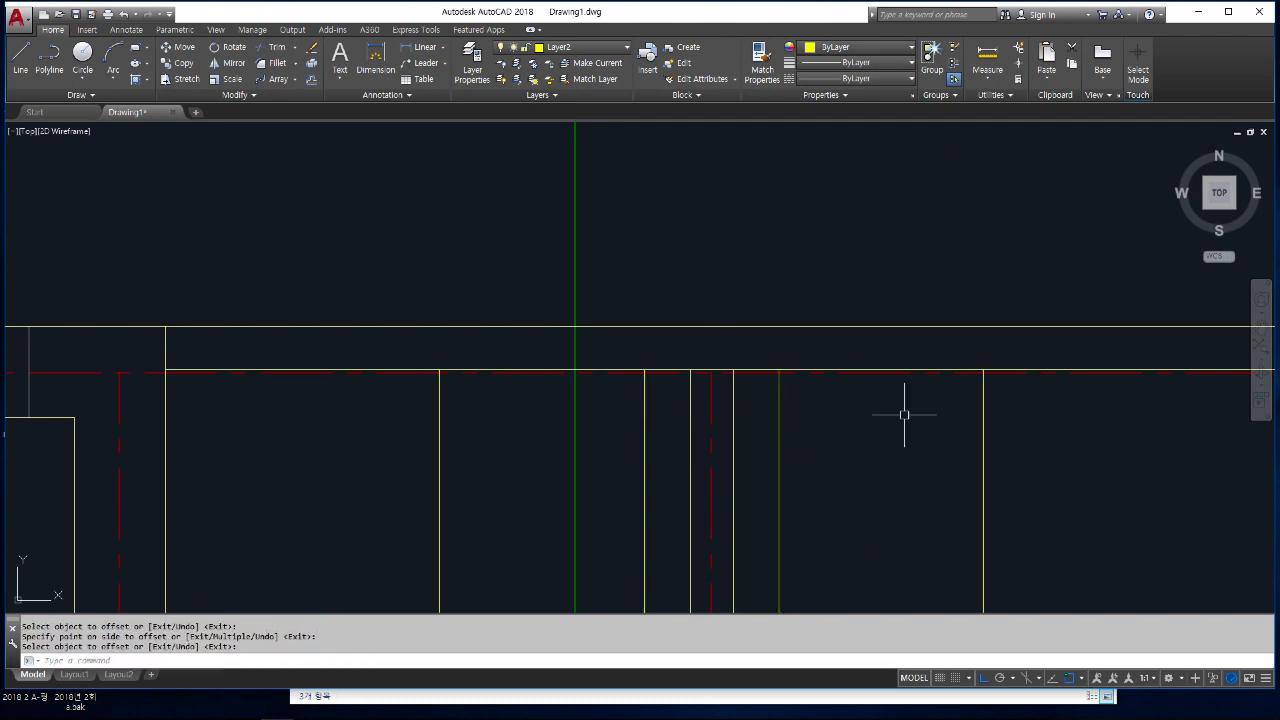
# - Move the four door opening lines straight up so that they cross the whole horizontal wall
pyautogui.write('m')
pyautogui.press('Return')
pyautogui.click(1046, 486)
pyautogui.click(771, 412)
pyautogui.click(660, 454)
pyautogui.click(624, 441)
pyautogui.click(472, 509)
pyautogui.click(410, 554)
pyautogui.press('Return')
pyautogui.click(409, 557)
pyautogui.click(405, 461)
# - Trim the horizontal wall lines within both door openings, using the four opening lines as cutting edges
pyautogui.write('tr')
pyautogui.press('Return')
pyautogui.click(1027, 288)
pyautogui.click(551, 263)
pyautogui.click(474, 283)
pyautogui.click(386, 257)
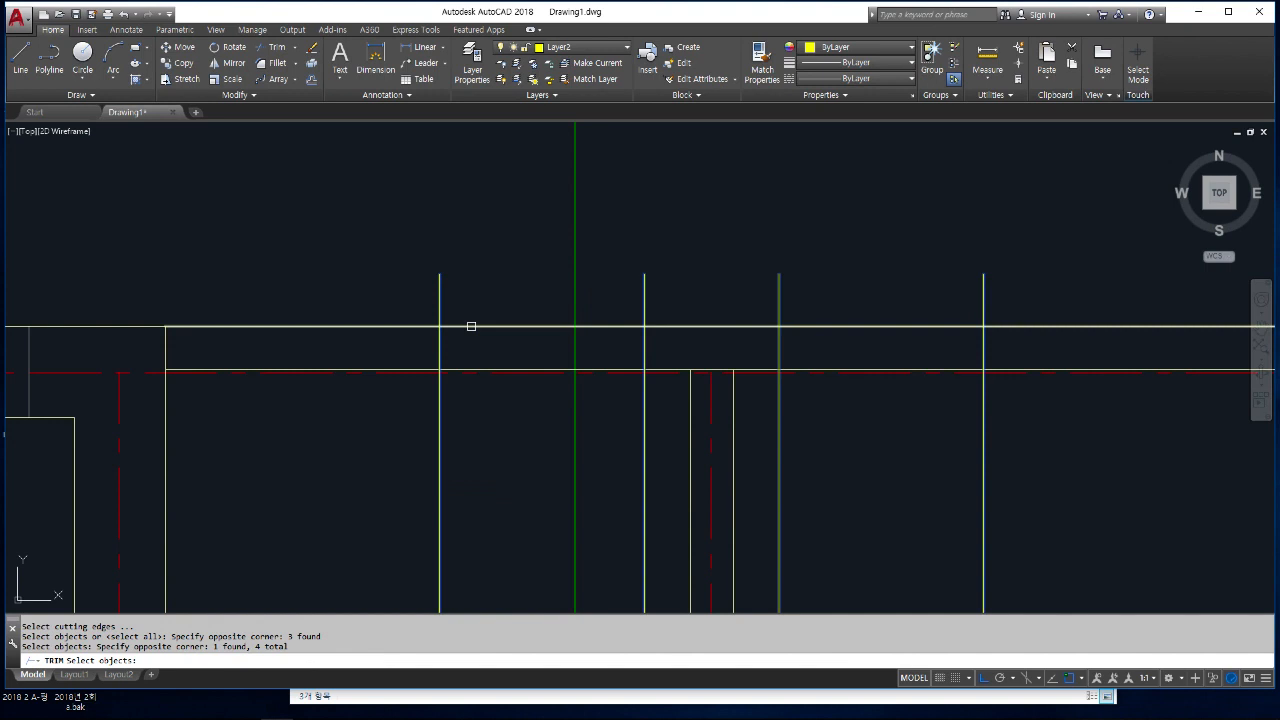
pyautogui.press('Return')
pyautogui.click(471, 326)
pyautogui.click(481, 371)
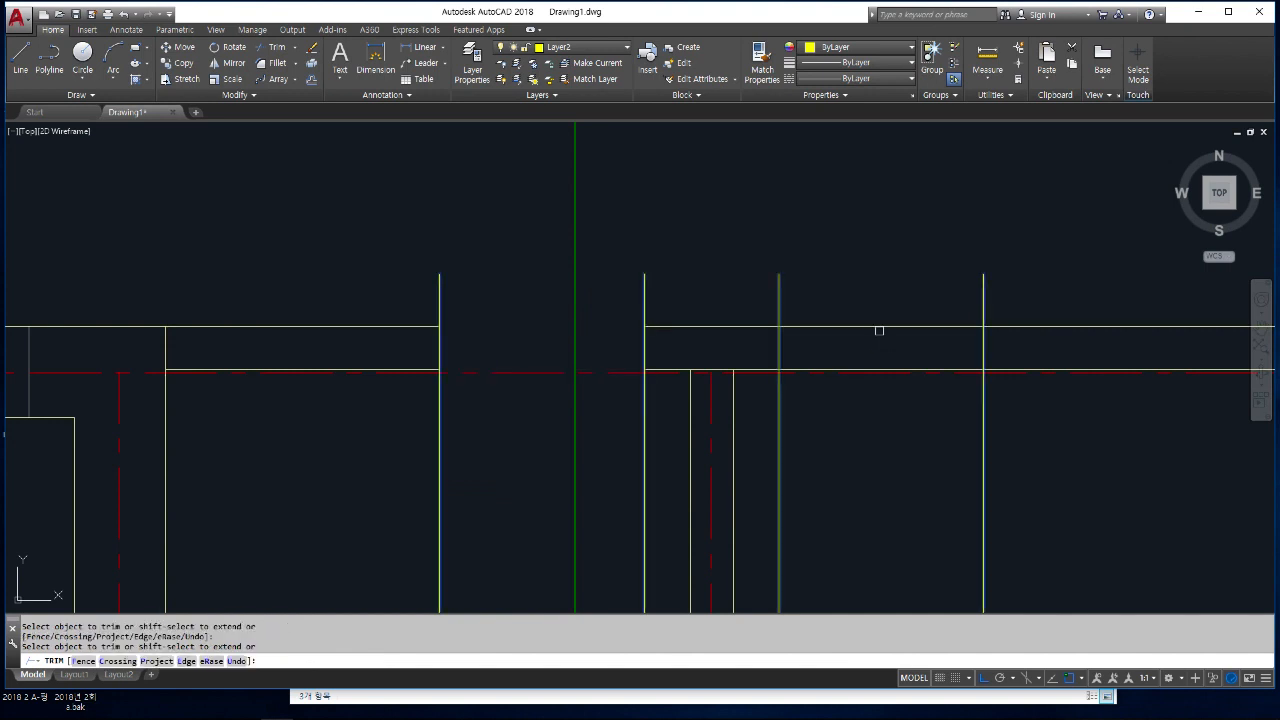
pyautogui.click(875, 370)
pyautogui.press('Return')
# - Fillet the right opening's outer jamb line with both wall lines at radius 0 to form sharp corners
pyautogui.write('f')
pyautogui.press('Return')
pyautogui.click(985, 335)
pyautogui.click(998, 324)
pyautogui.press('Return')
pyautogui.click(985, 352)
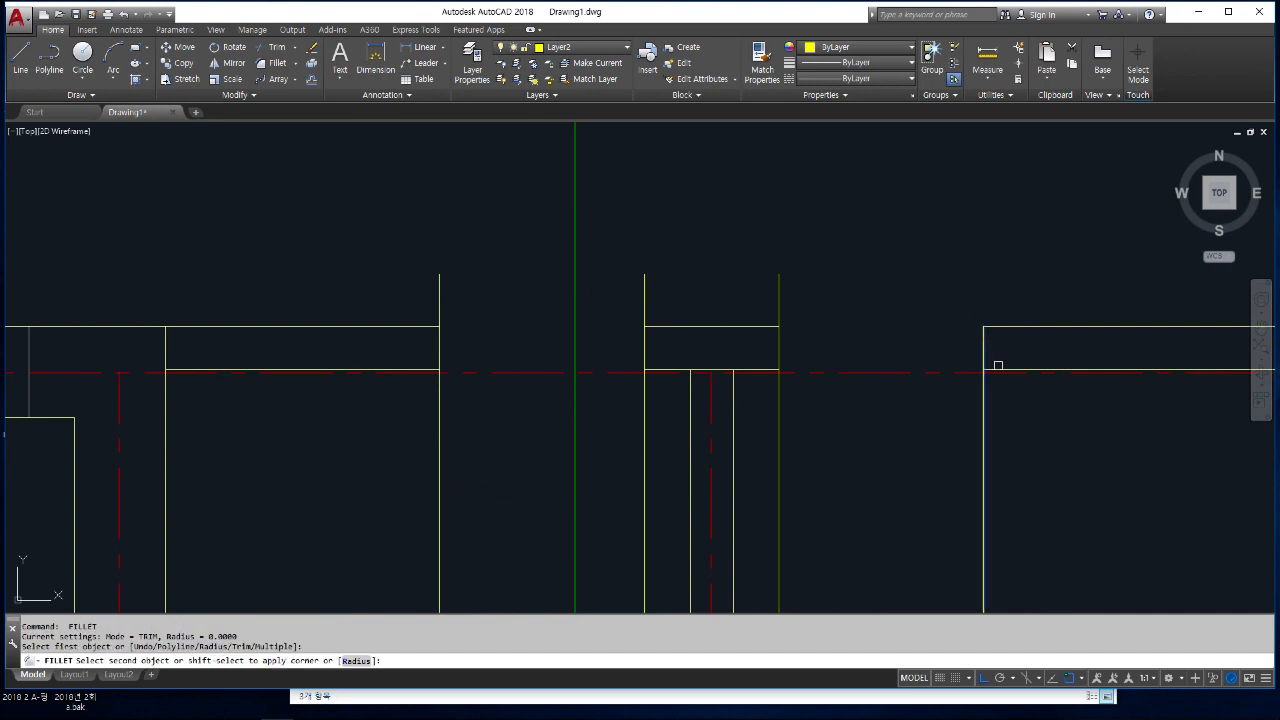
pyautogui.click(993, 370)
# - Fillet both jamb lines of the middle wall piece with its upper and lower lines to close it with sharp corners
pyautogui.press('Return')
pyautogui.click(768, 328)
pyautogui.click(778, 345)
pyautogui.press('Return')
pyautogui.click(777, 348)
pyautogui.click(766, 369)
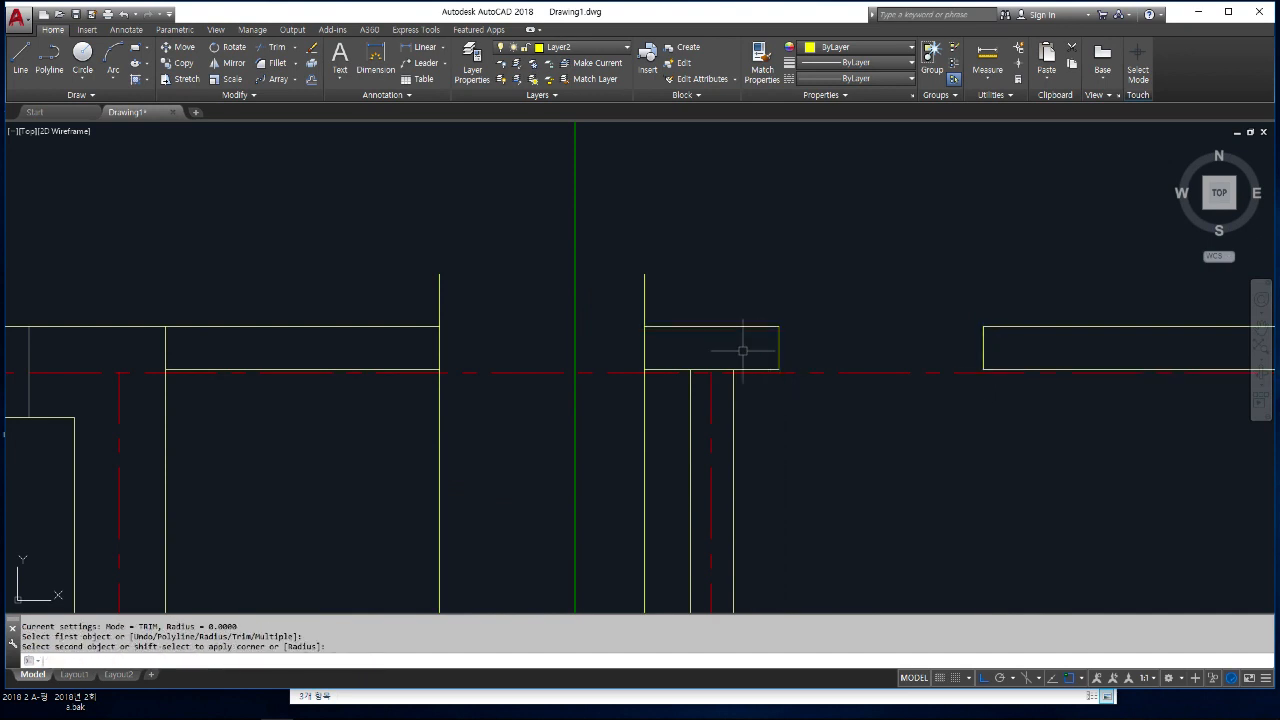
pyautogui.press('Return')
pyautogui.click(694, 326)
pyautogui.click(646, 344)
pyautogui.press('Return')
pyautogui.click(645, 352)
pyautogui.click(658, 369)
# - Fillet the left opening's outer jamb line with both lines of the left wall piece to form sharp corners
pyautogui.press('Return')
pyautogui.click(428, 326)
pyautogui.click(439, 338)
pyautogui.press('Return')
pyautogui.click(439, 352)
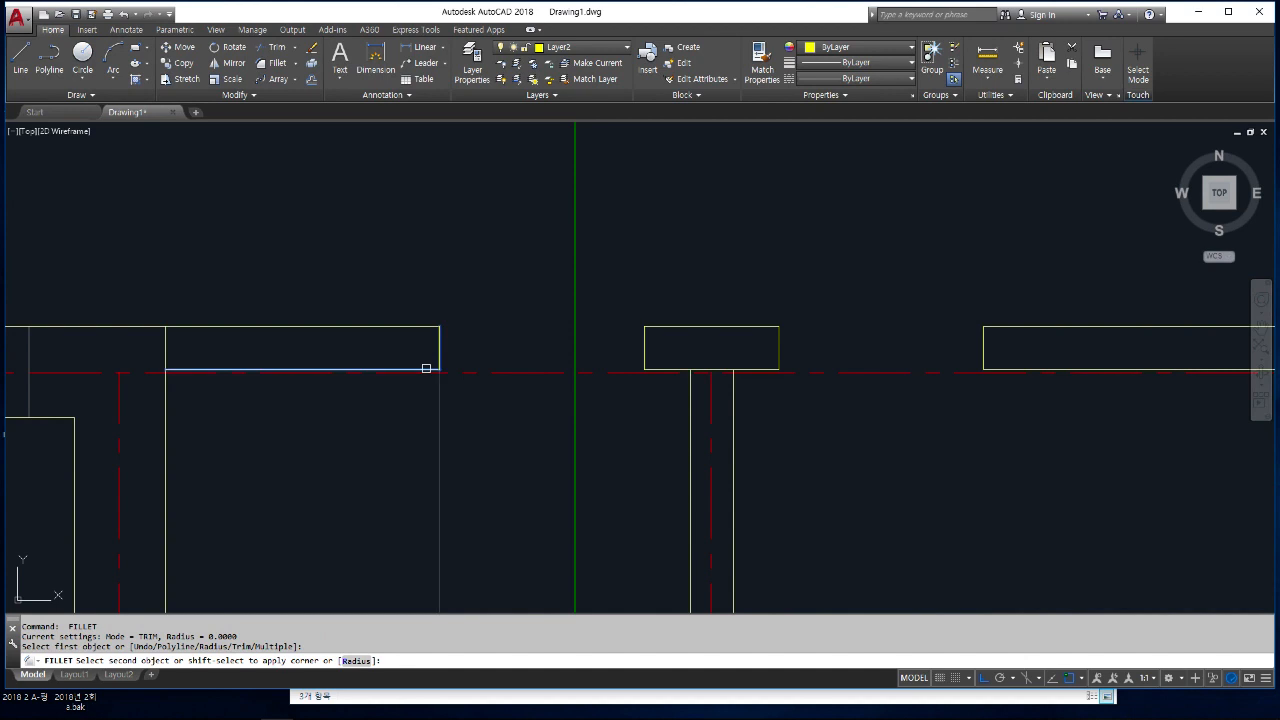
pyautogui.click(429, 369)
# - Draw a vertical projection line from the left end of the plan's middle wall piece down through the section
pyautogui.scroll(-3, 677, 264)
pyautogui.scroll(-4, 606, 289)
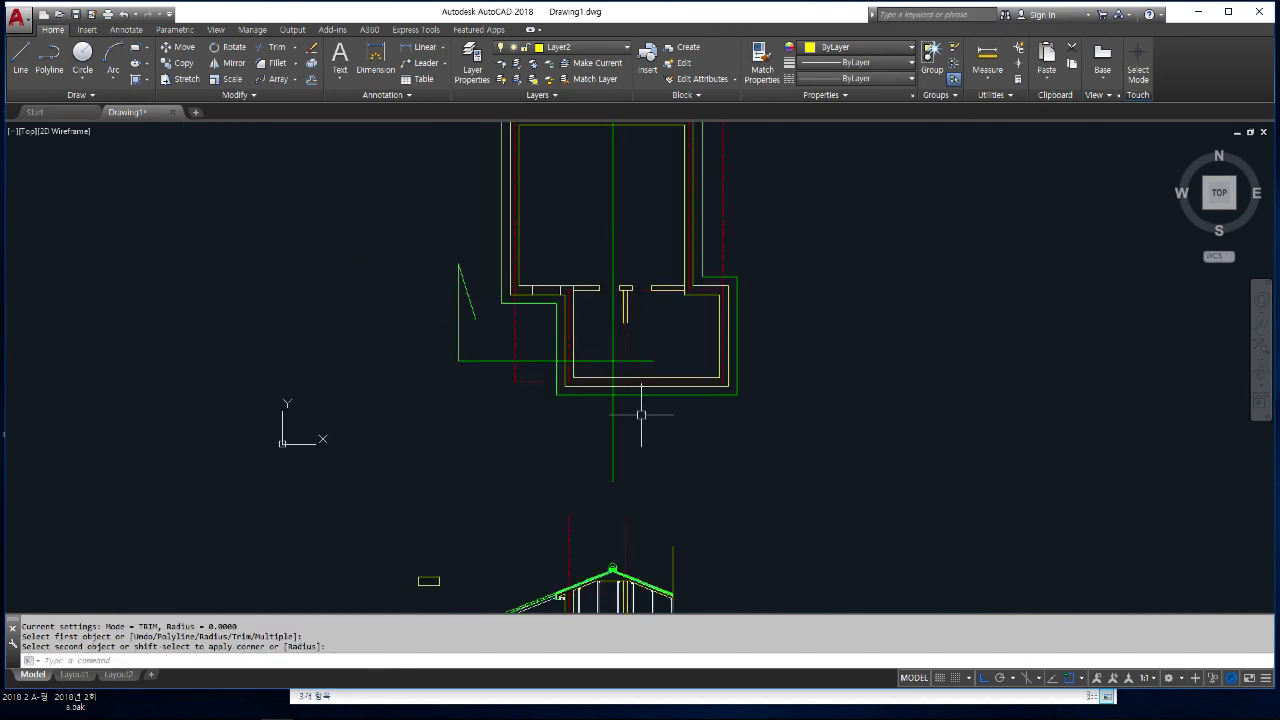
pyautogui.moveTo(641, 415); pyautogui.dragTo(647, 304, button='middle')
pyautogui.press('Return')
pyautogui.scroll(5, 612, 170)
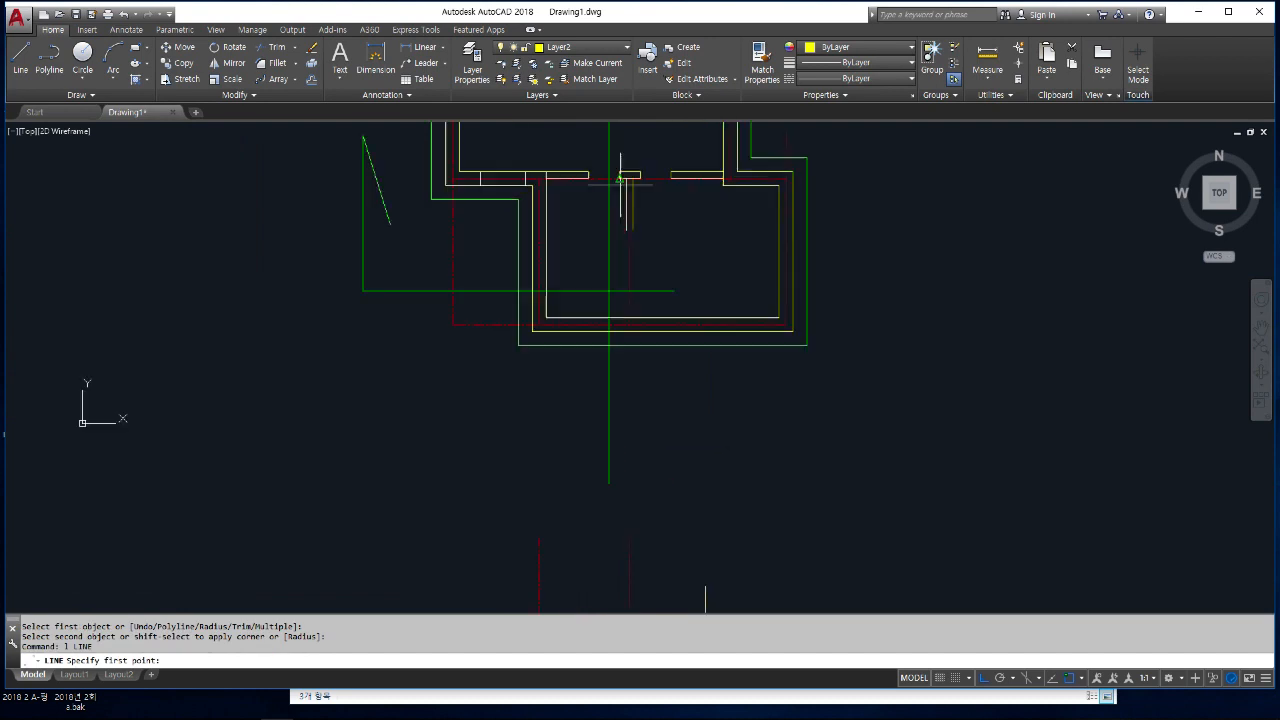
pyautogui.click(611, 168)
pyautogui.scroll(-6, 666, 471)
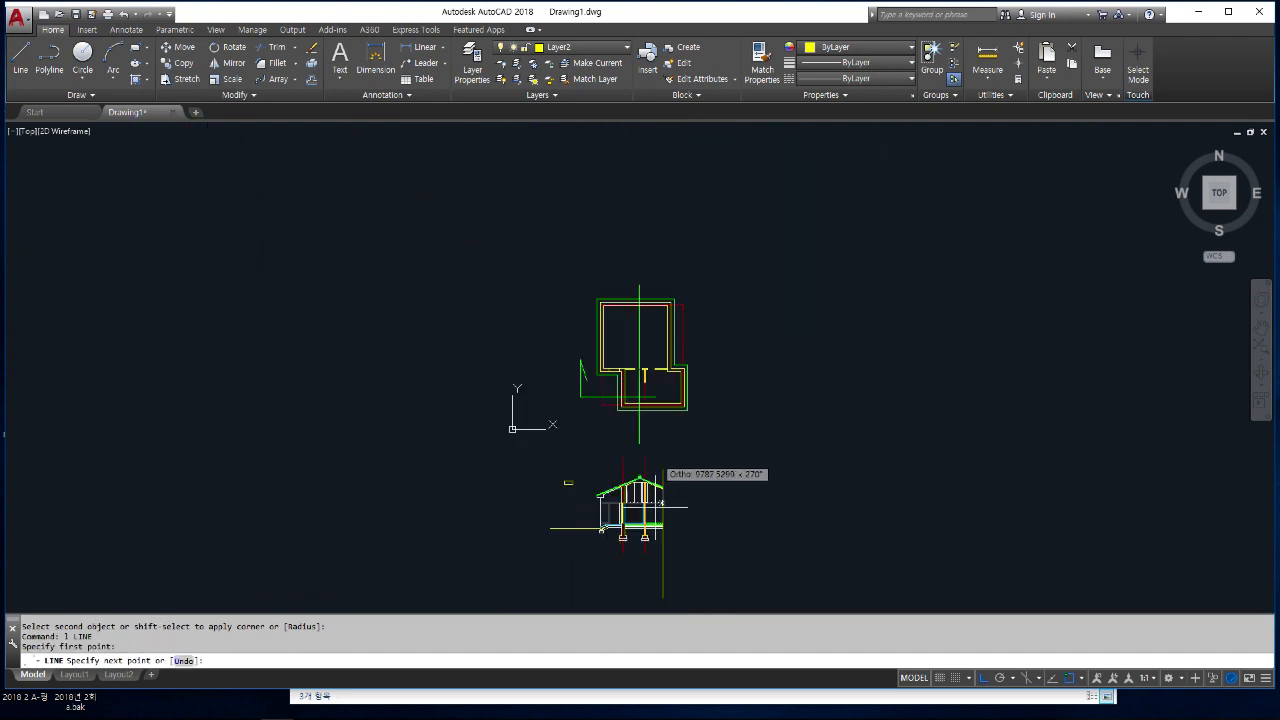
pyautogui.scroll(4, 657, 530)
pyautogui.click(598, 564)
pyautogui.press('space')
# - Draw a second vertical projection line from the right end of the middle wall piece down through the section
pyautogui.moveTo(683, 180); pyautogui.dragTo(701, 434, button='middle')
pyautogui.press('space')
pyautogui.click(666, 160)
pyautogui.scroll(-4, 697, 256)
pyautogui.click(666, 357)
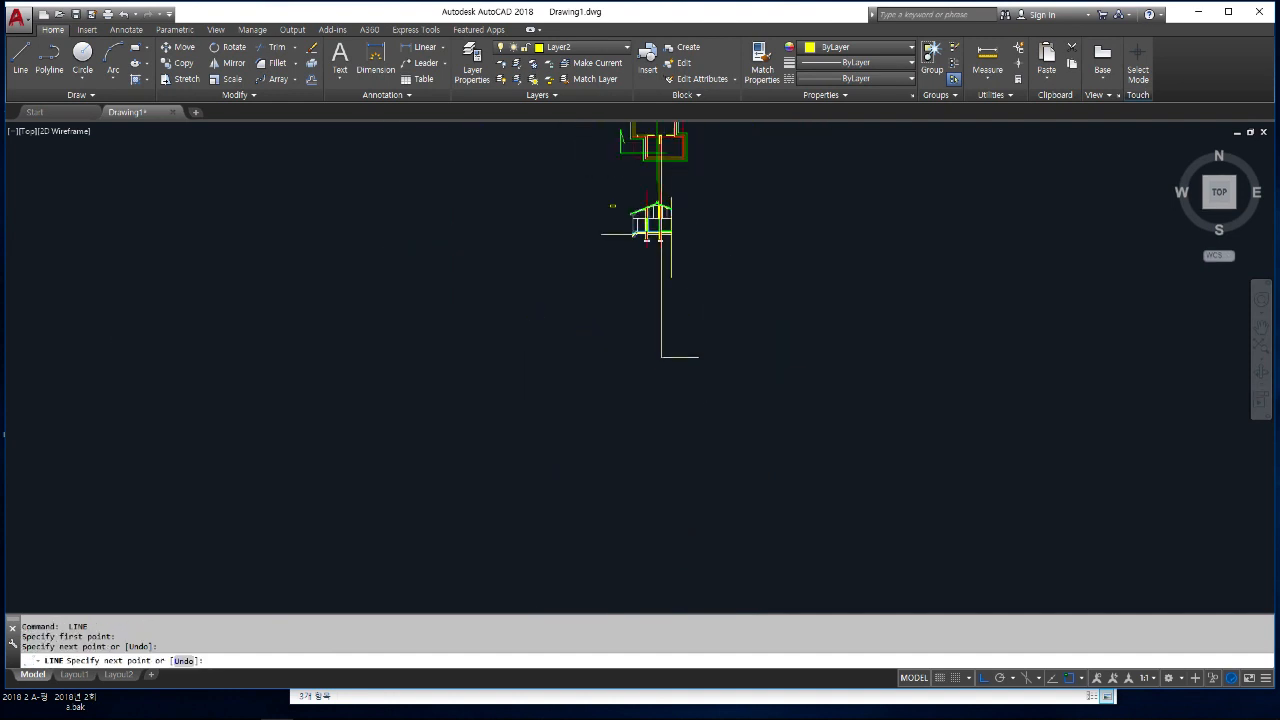
pyautogui.press('space')
# - Erase the two vertical projection lines running through the section
pyautogui.scroll(8, 670, 380)
pyautogui.scroll(4, 663, 389)
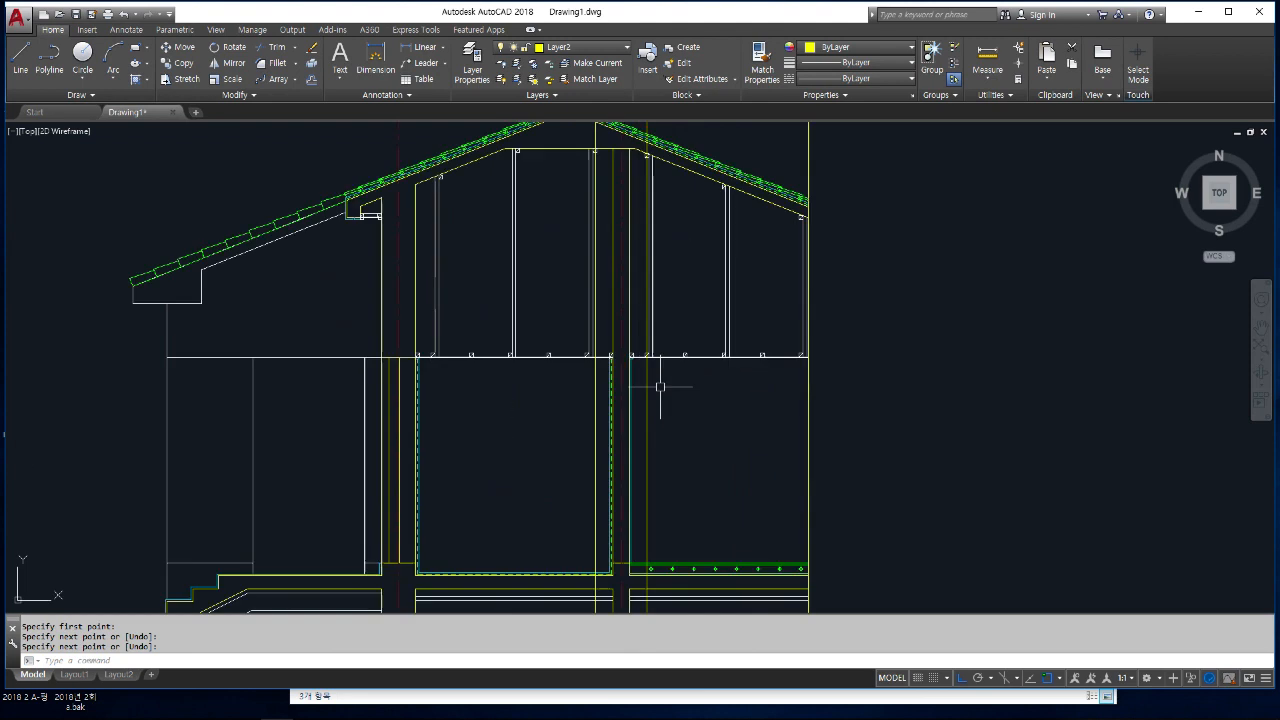
pyautogui.moveTo(636, 390); pyautogui.dragTo(666, 277, button='middle')
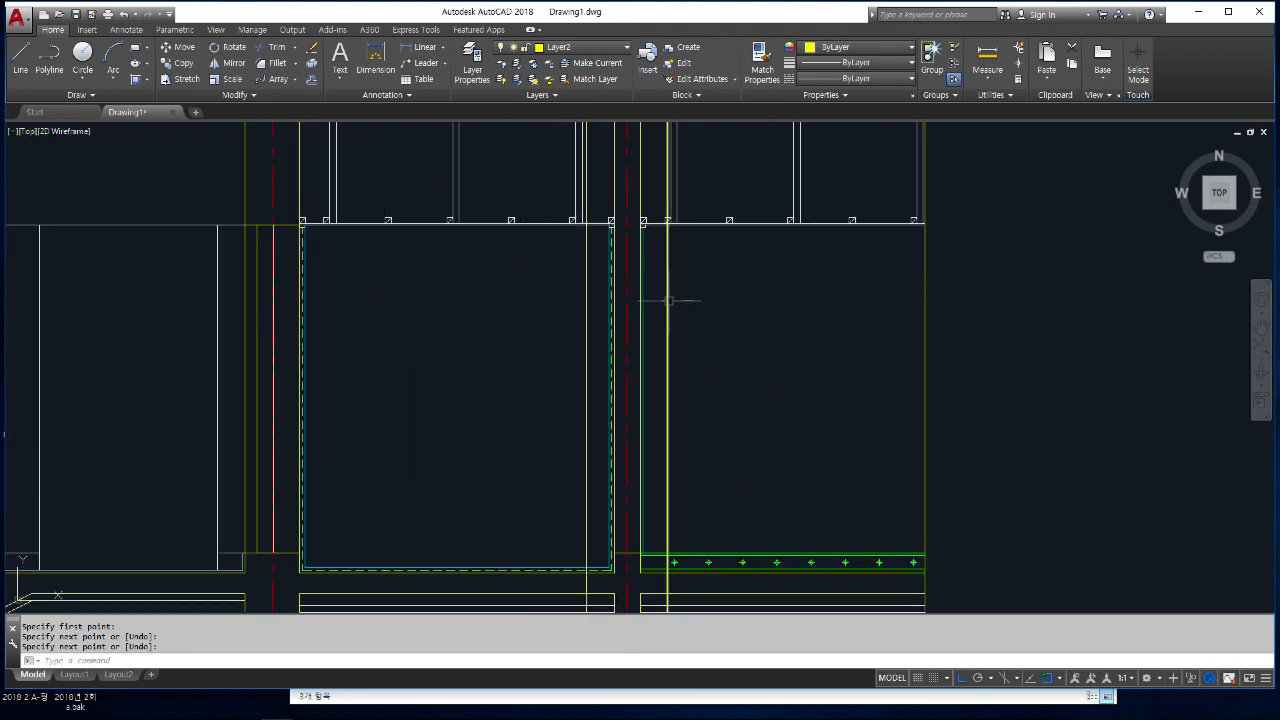
pyautogui.press('Escape')
pyautogui.press('Escape')
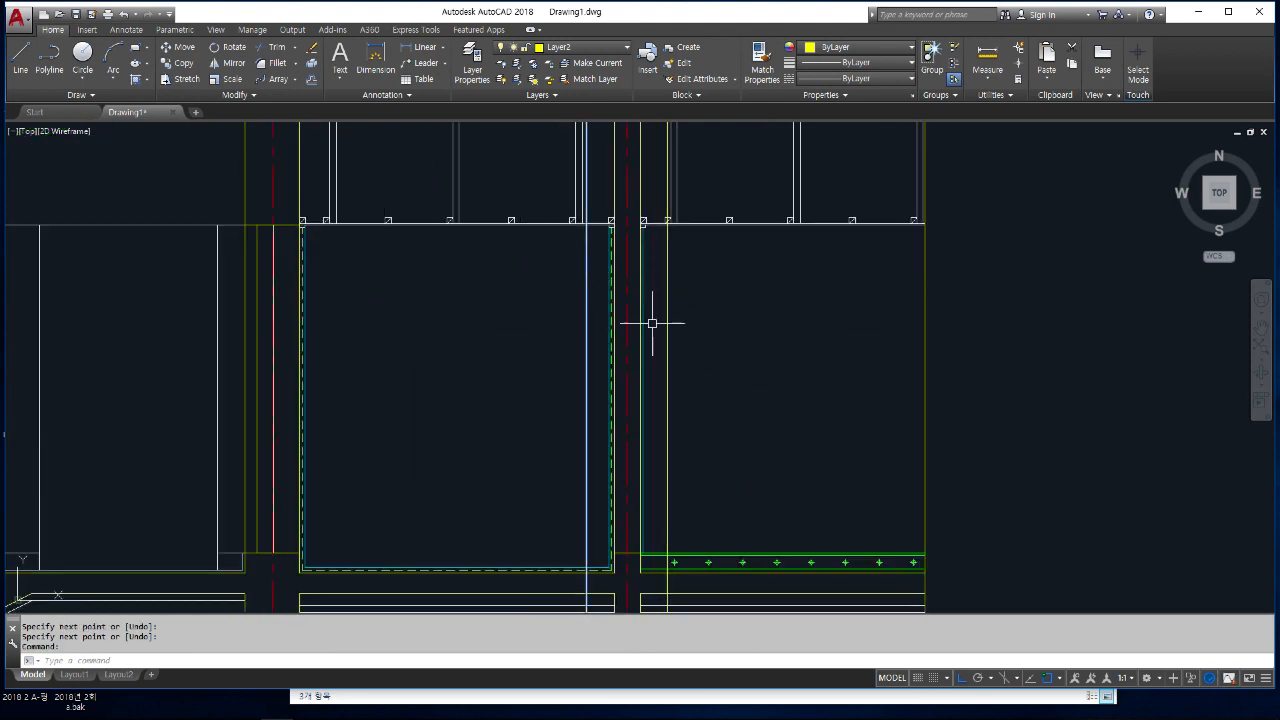
pyautogui.write('e')
pyautogui.press('Return')
pyautogui.click(666, 330)
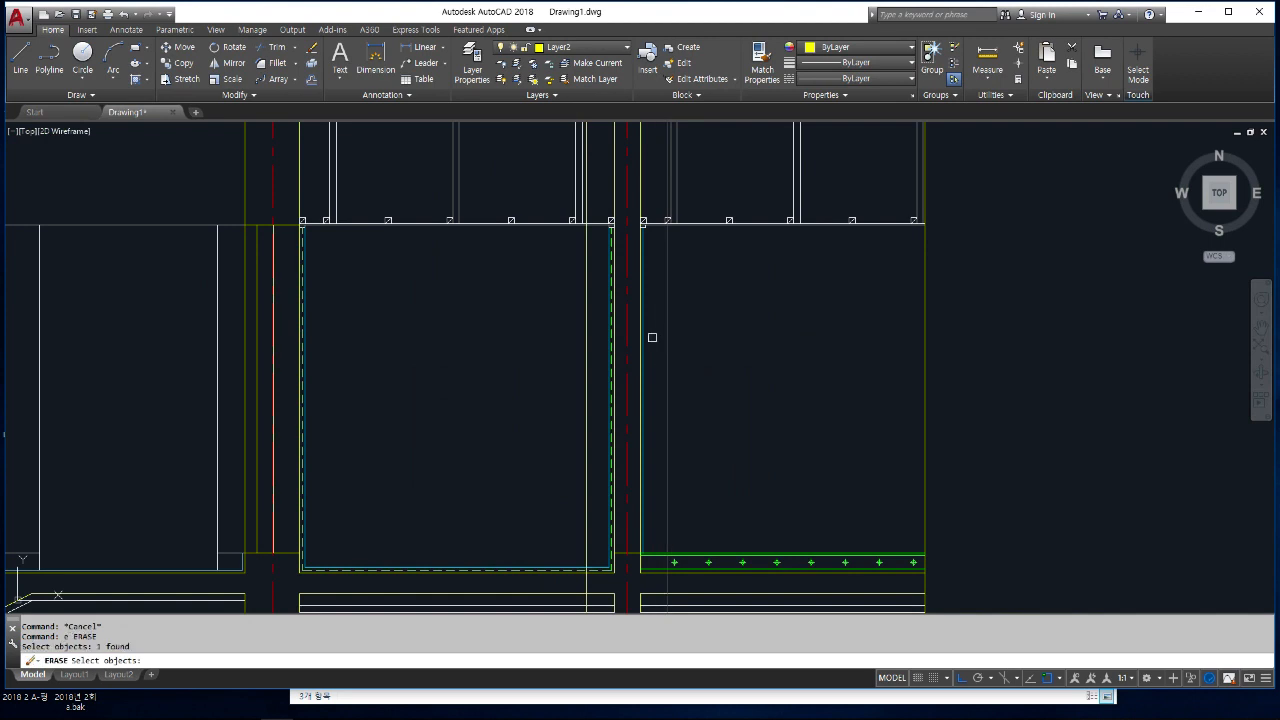
pyautogui.press('space')
pyautogui.click(585, 336)
pyautogui.press('space')
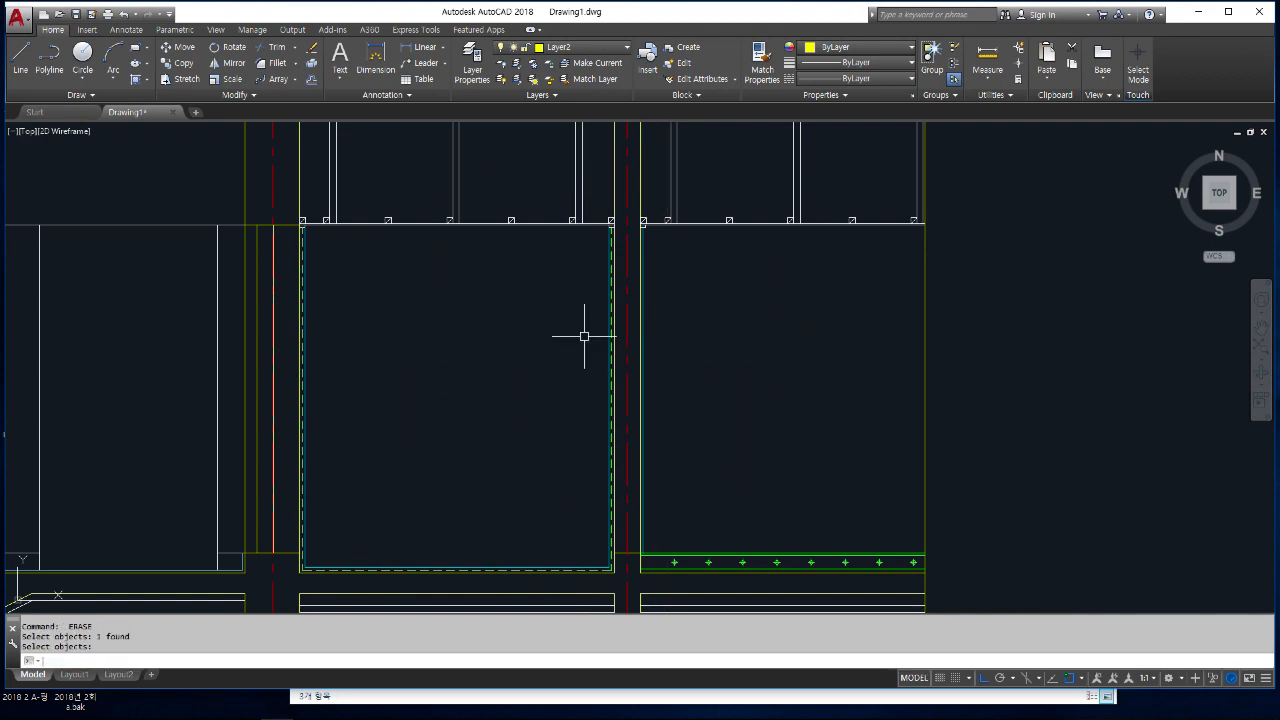
# - Examine the plan's middle wall piece and the partition lines and centreline below it
pyautogui.scroll(-10, 616, 403)
pyautogui.scroll(5, 640, 273)
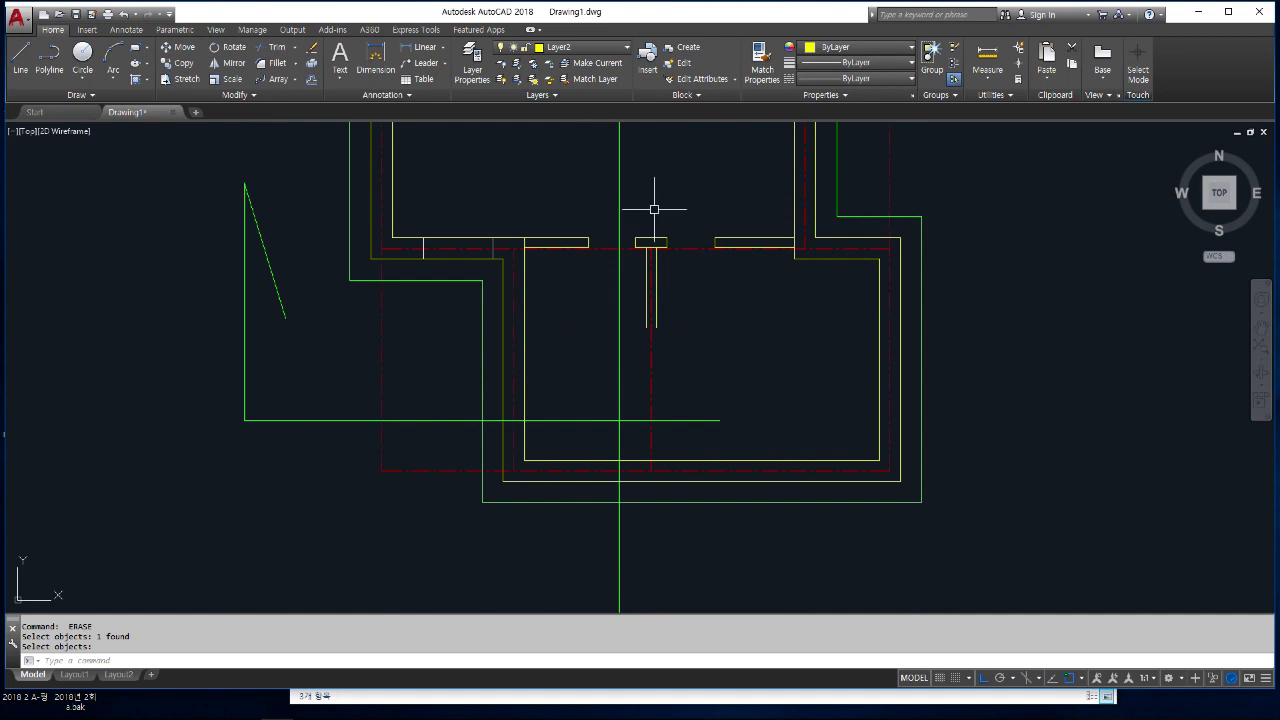
pyautogui.scroll(2, 654, 209)
pyautogui.scroll(5, 641, 286)
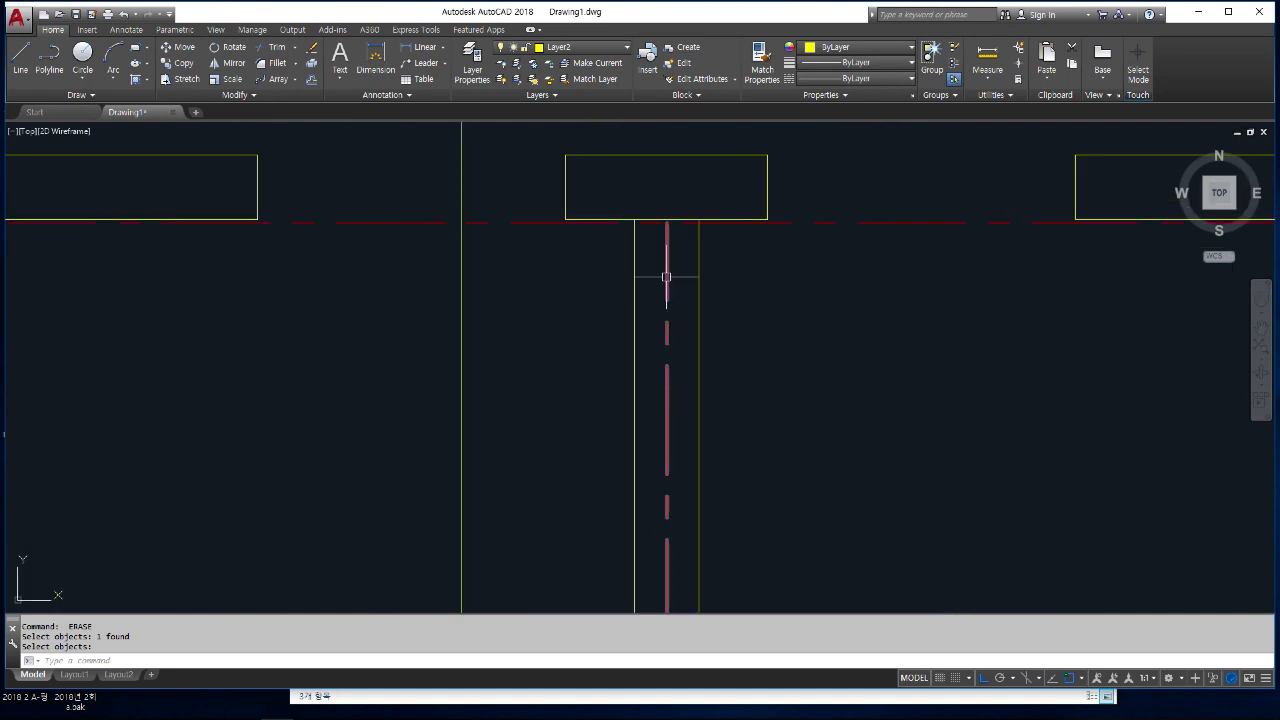
pyautogui.press('Return')
pyautogui.click(666, 277)
pyautogui.click(697, 257)
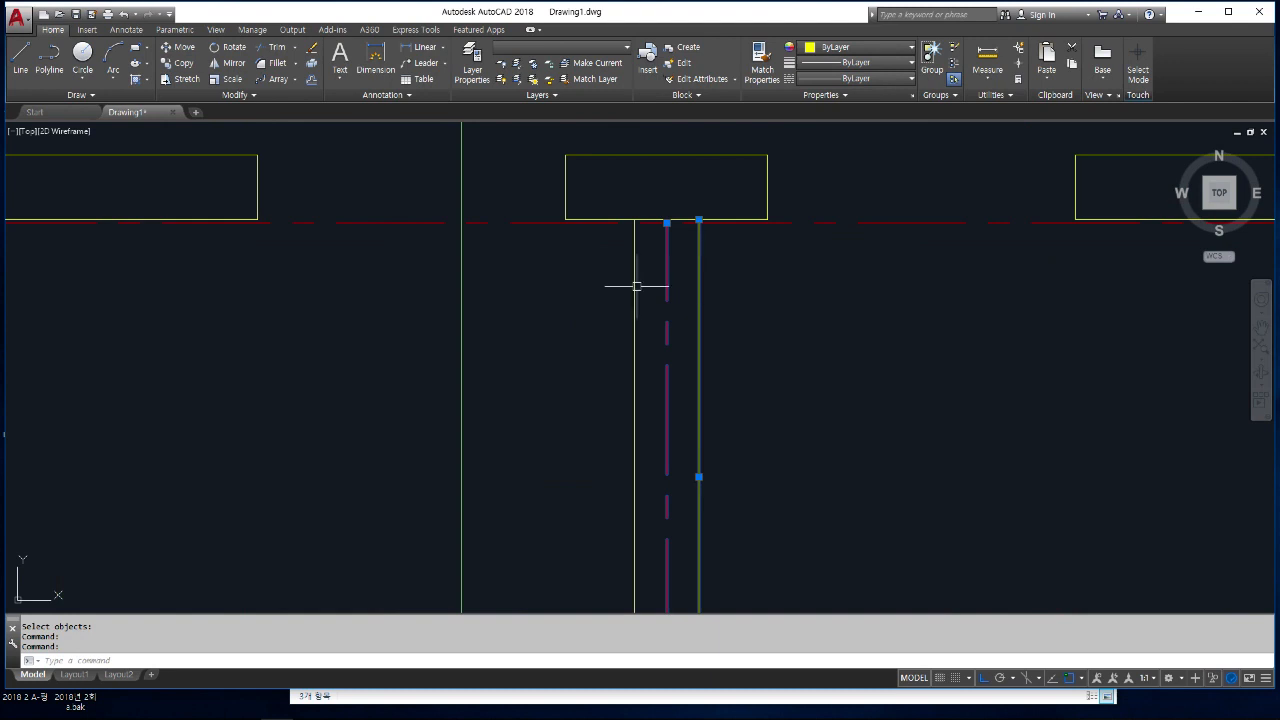
pyautogui.press('Escape')
pyautogui.press('Escape')
pyautogui.click(700, 249)
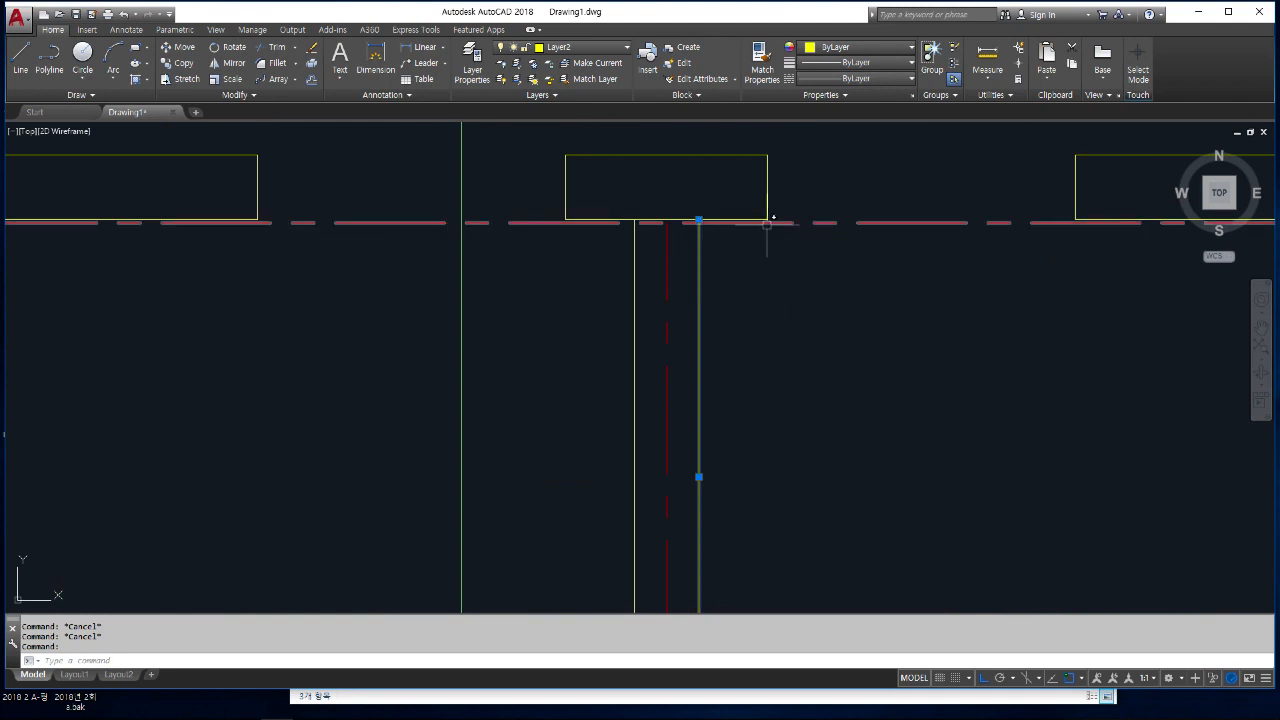
pyautogui.press('Escape')
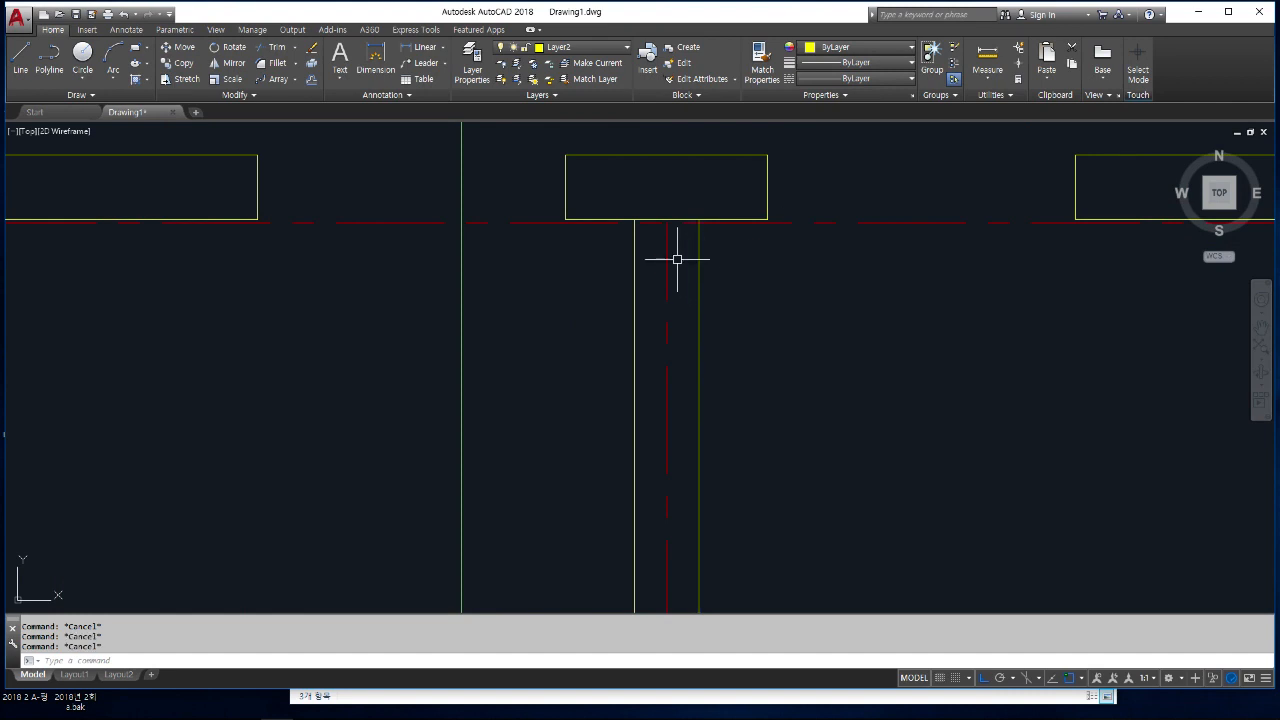
pyautogui.scroll(-10, 677, 259)
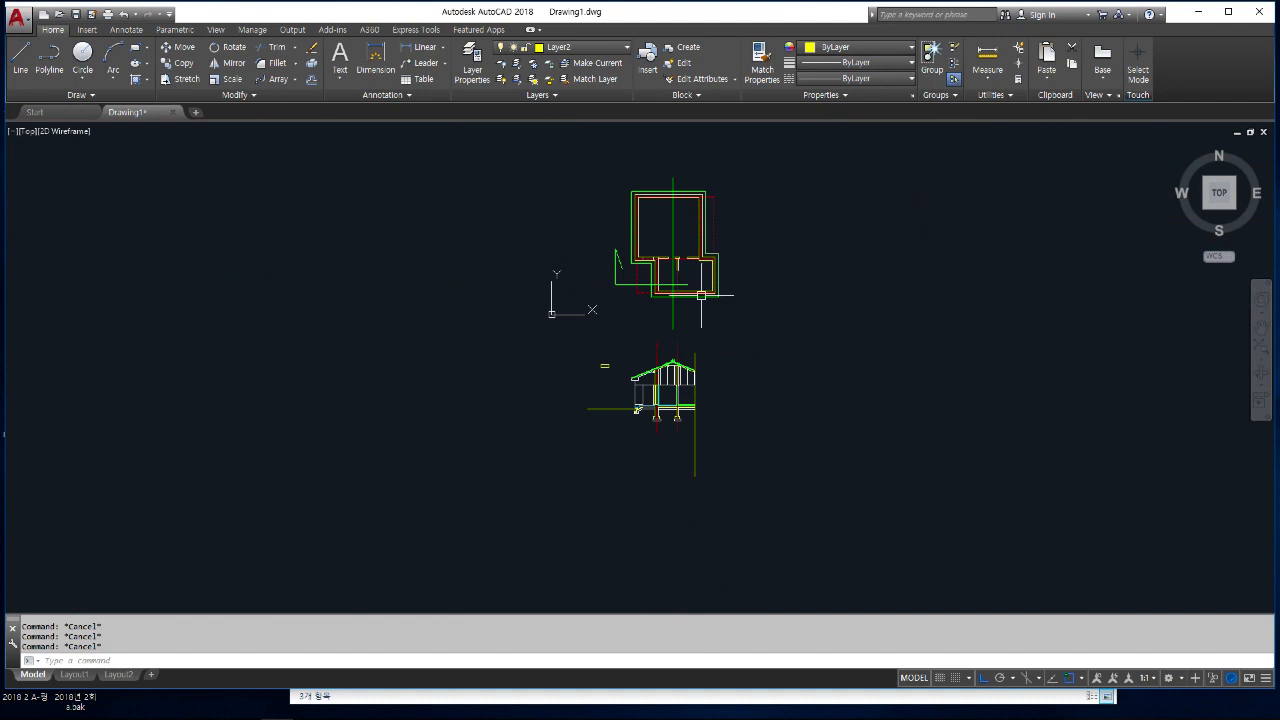
# - Offset the centreline of the section's right interior wall by 295 to both sides
pyautogui.scroll(10, 688, 415)
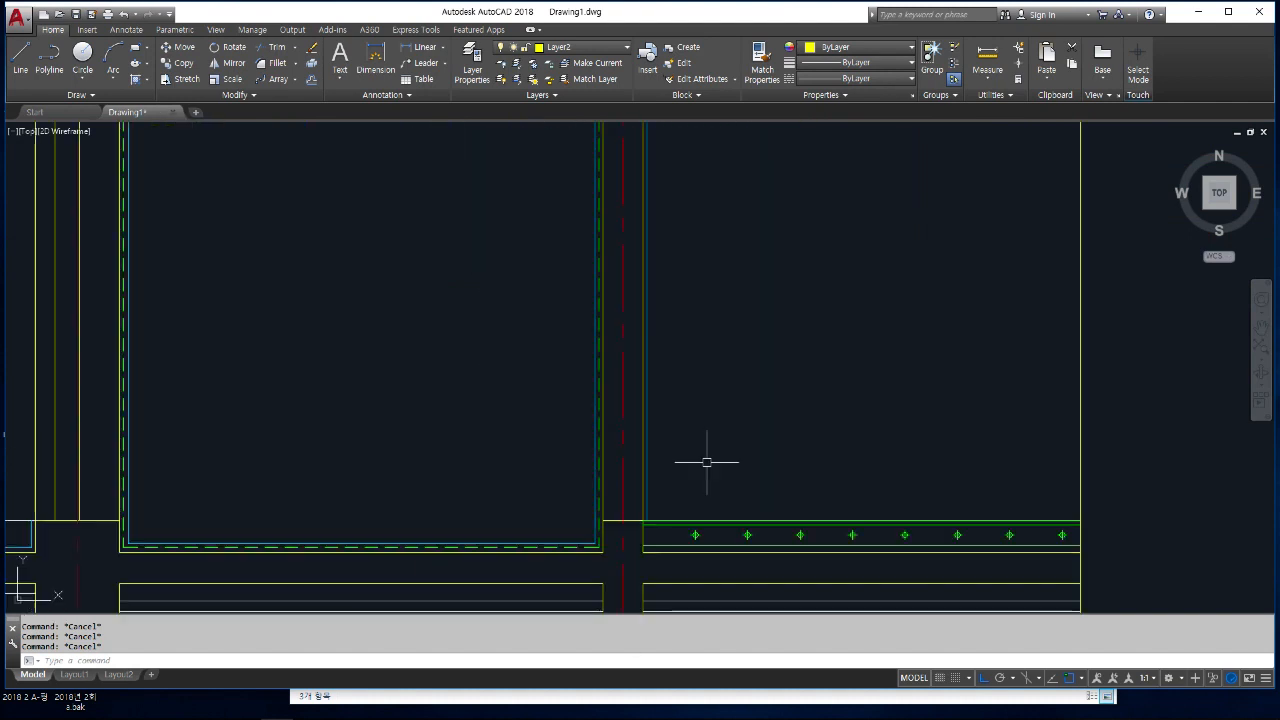
pyautogui.press('Return')
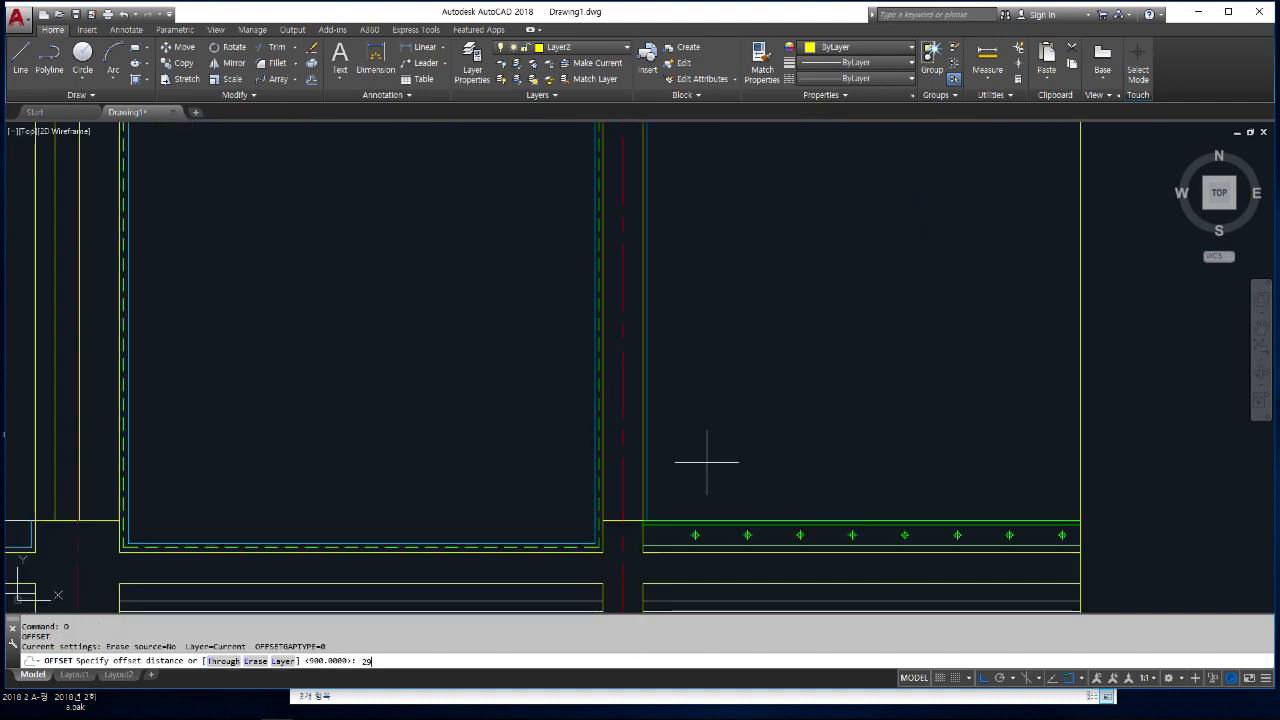
pyautogui.write('295')
pyautogui.press('Return')
pyautogui.click(623, 370)
pyautogui.click(637, 369)
pyautogui.click(623, 357)
pyautogui.click(389, 391)
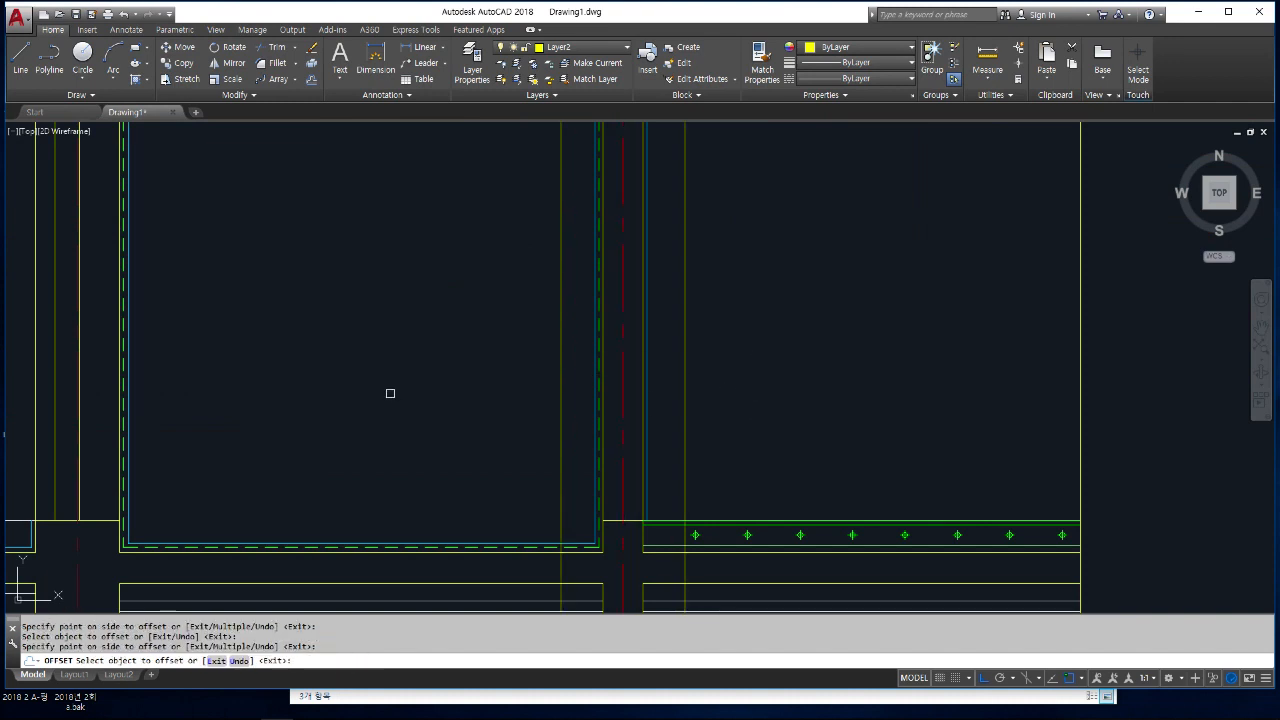
pyautogui.press('Escape')
pyautogui.press('Escape')
pyautogui.scroll(-3, 688, 478)
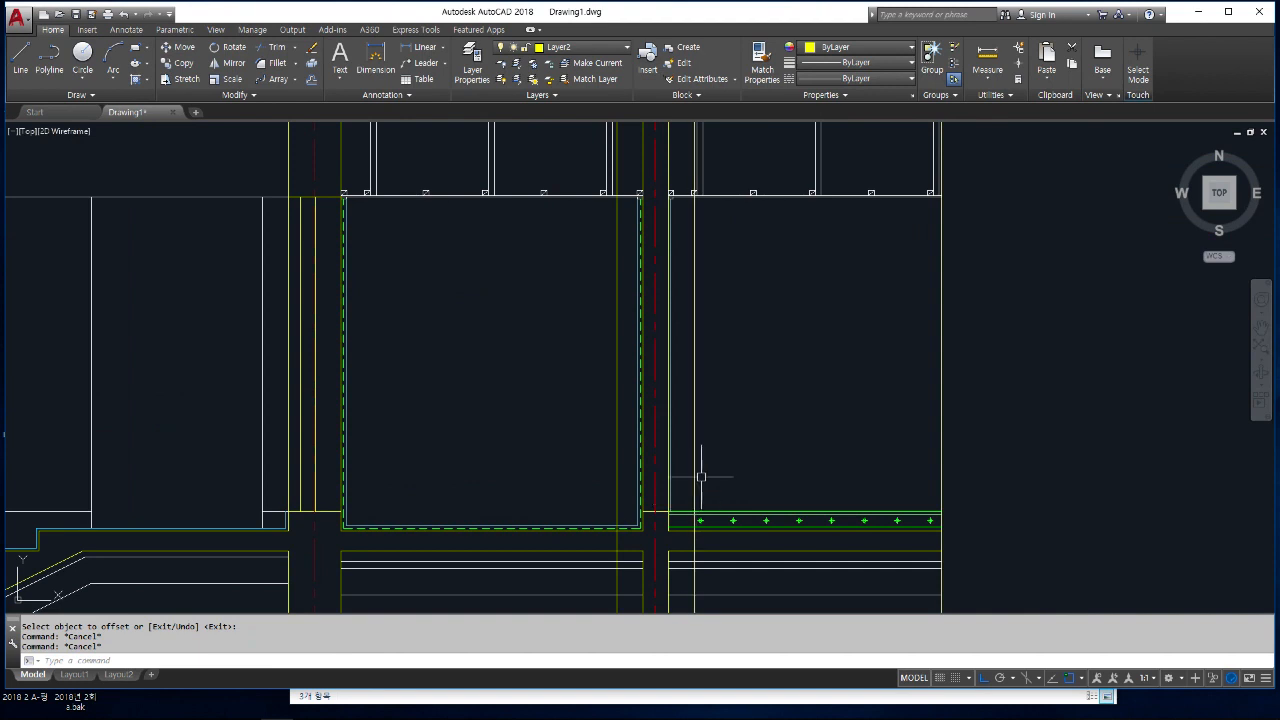
# - On Layer4, draw a 900 by 2100 door rectangle upward from where the right offset line meets the floor finish line
pyautogui.click(568, 48)
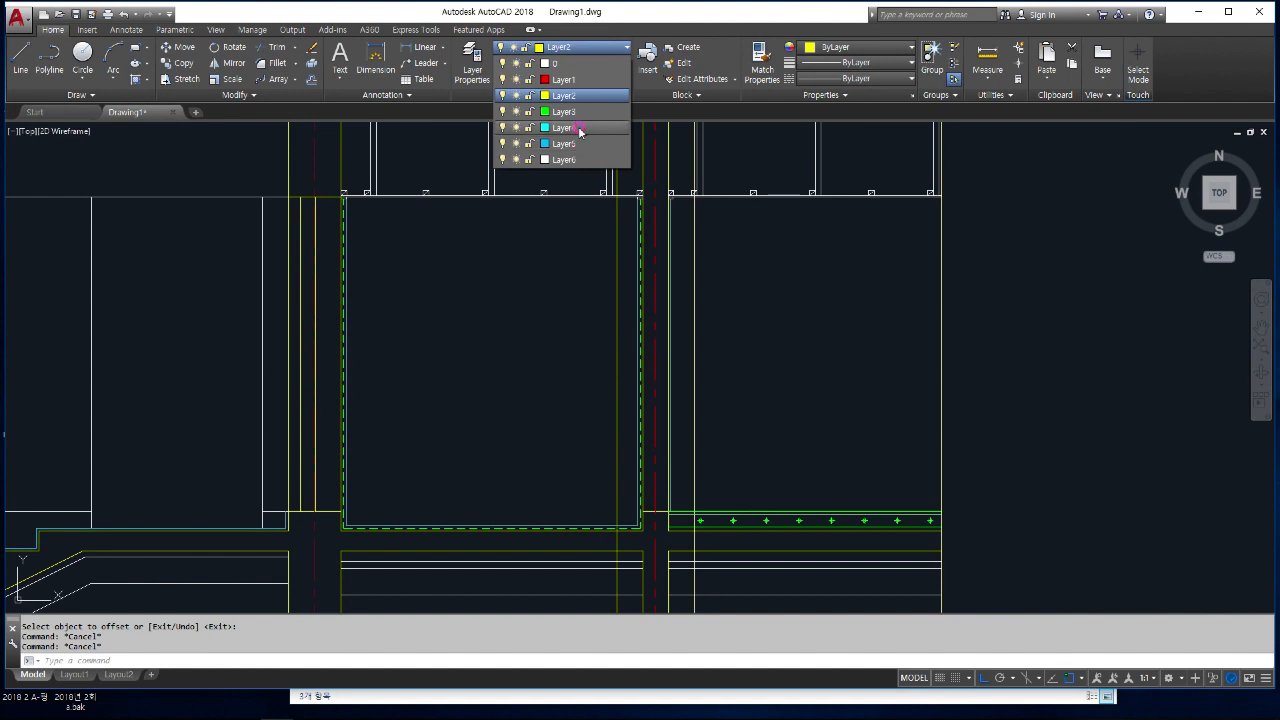
pyautogui.click(580, 128)
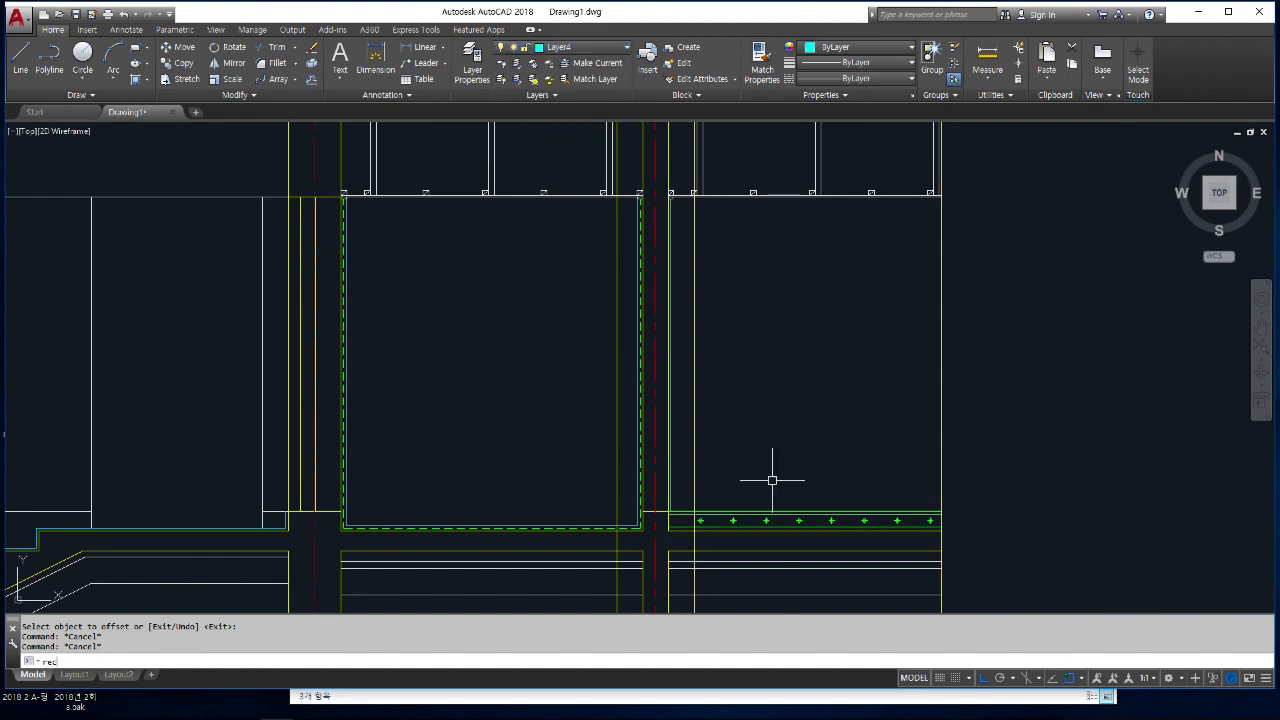
pyautogui.write('rec')
pyautogui.press('Return')
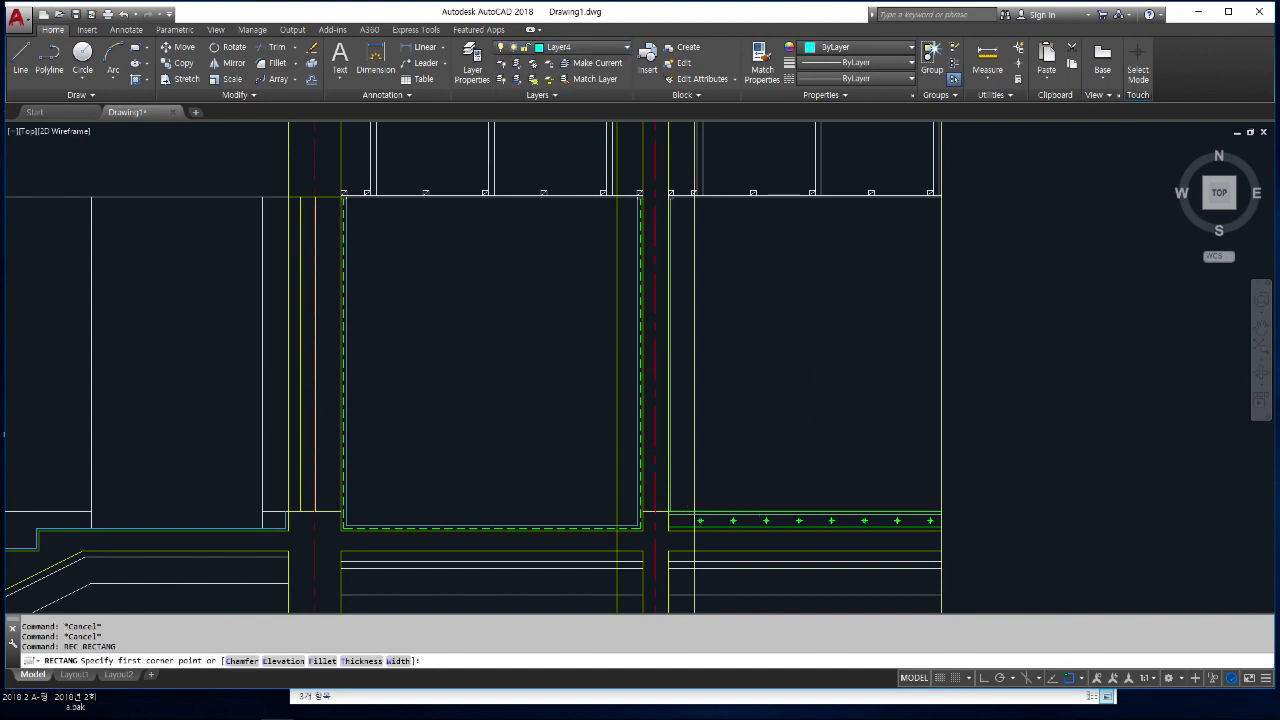
pyautogui.scroll(6, 709, 519)
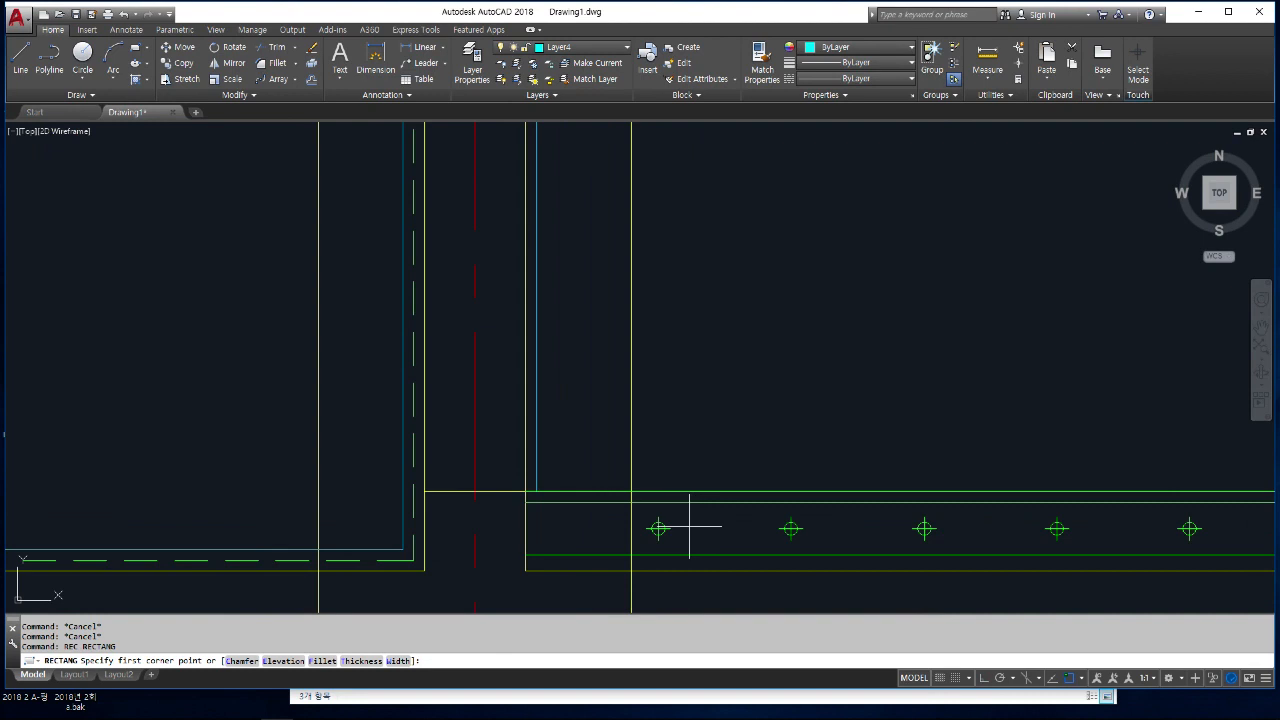
pyautogui.click(631, 492)
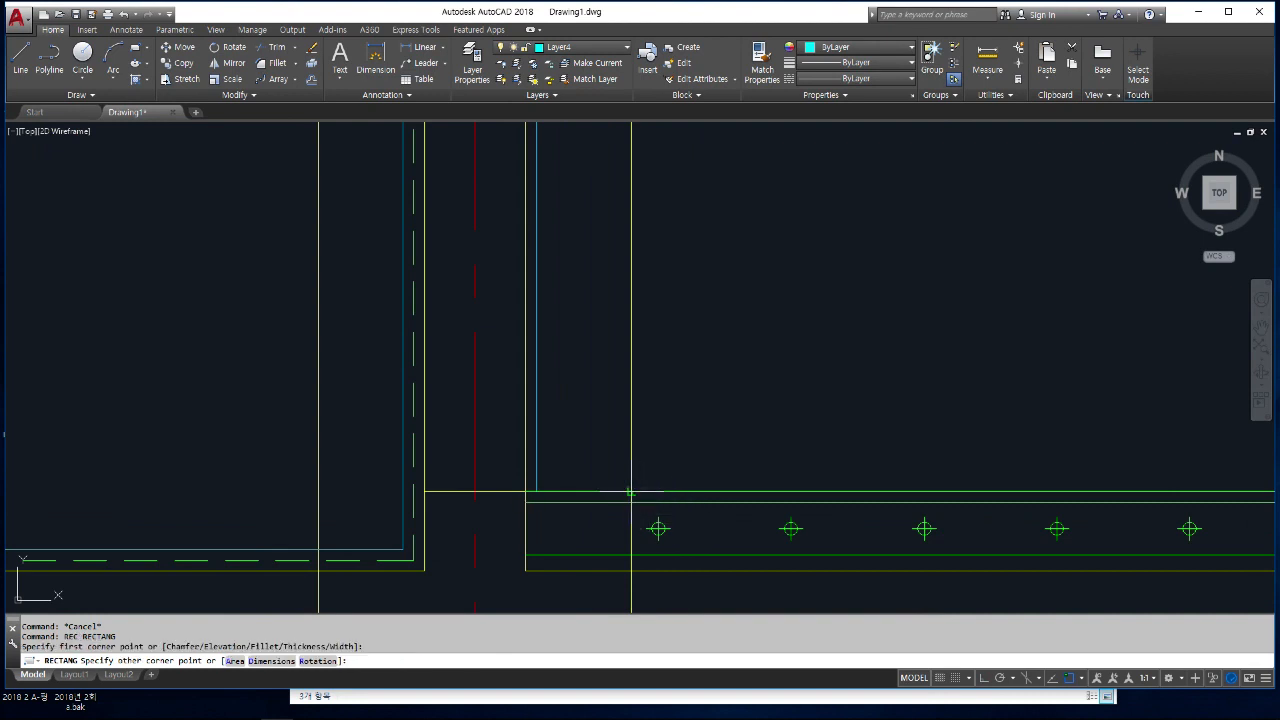
pyautogui.scroll(-6, 631, 492)
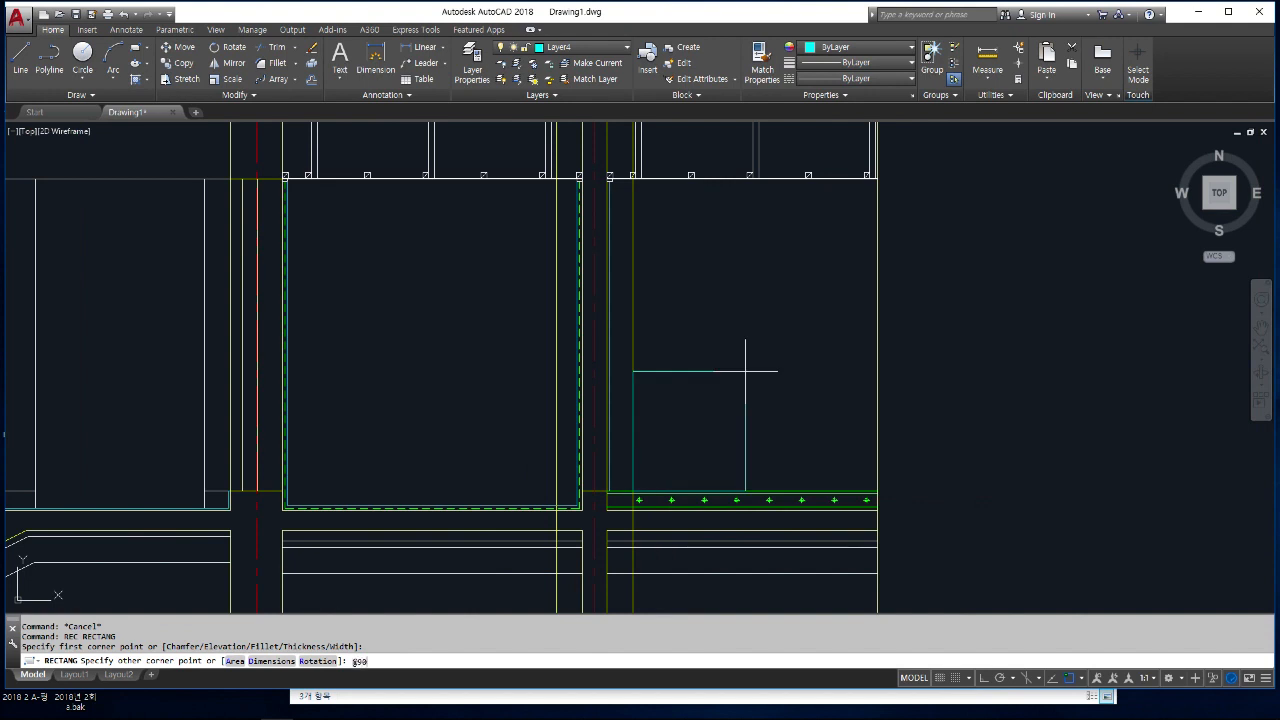
pyautogui.write('@900,2100')
pyautogui.press('Return')
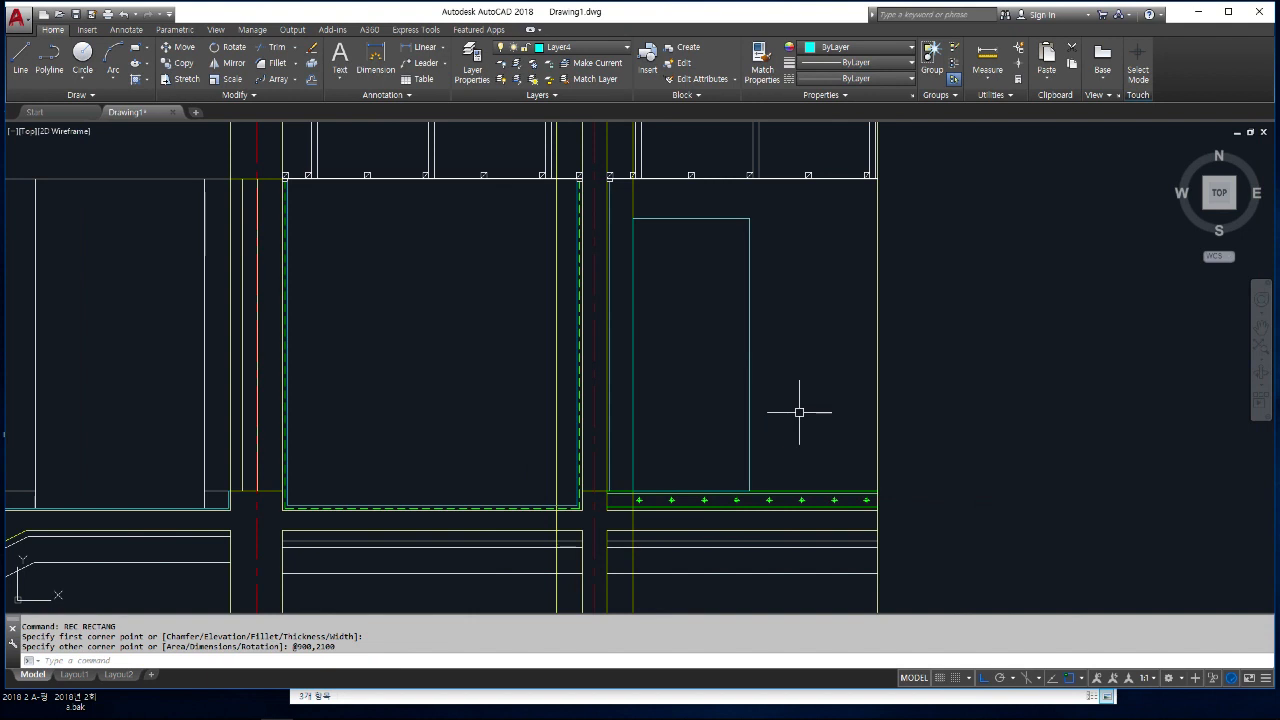
# - Offset the door rectangle 30 inward to form the frame
pyautogui.write('o')
pyautogui.press('Return')
pyautogui.write('30')
pyautogui.press('Return')
pyautogui.click(719, 219)
pyautogui.click(704, 337)
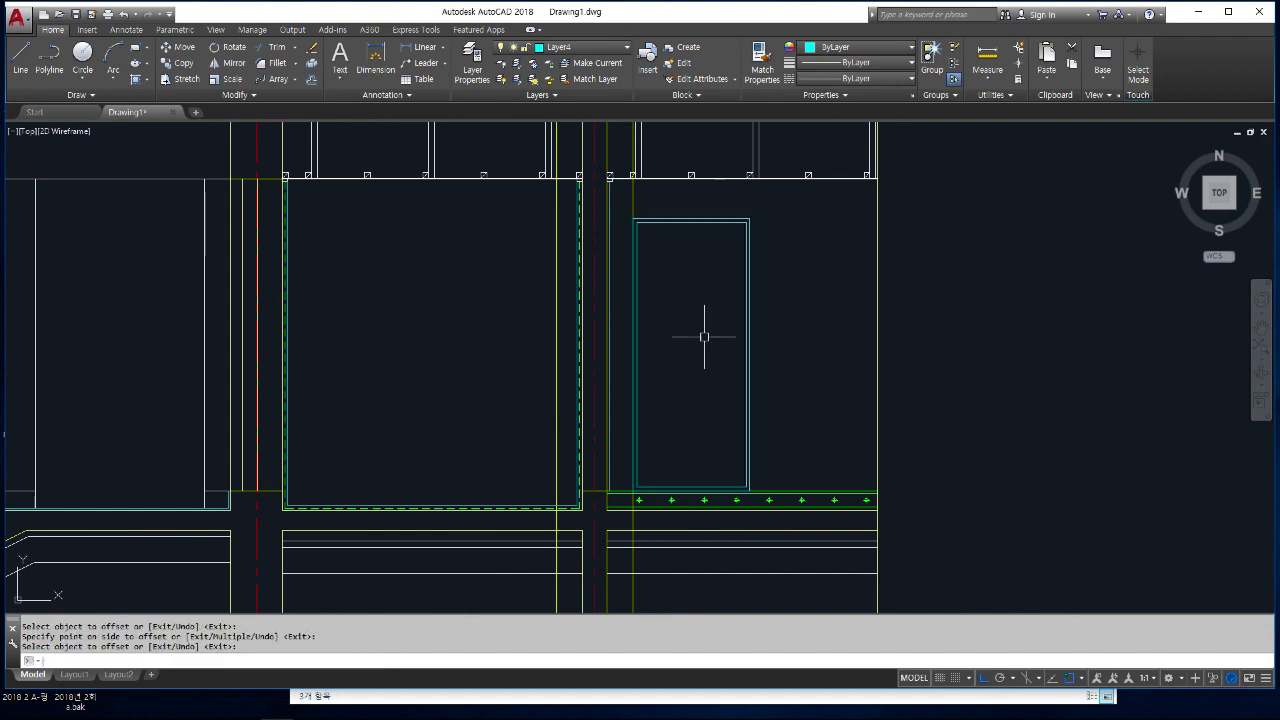
pyautogui.press('Return')
# - Offset the right room's floor finish line 950 upward as a guide for the door knob height
pyautogui.write('o')
pyautogui.press('Return')
pyautogui.write('950')
pyautogui.press('Return')
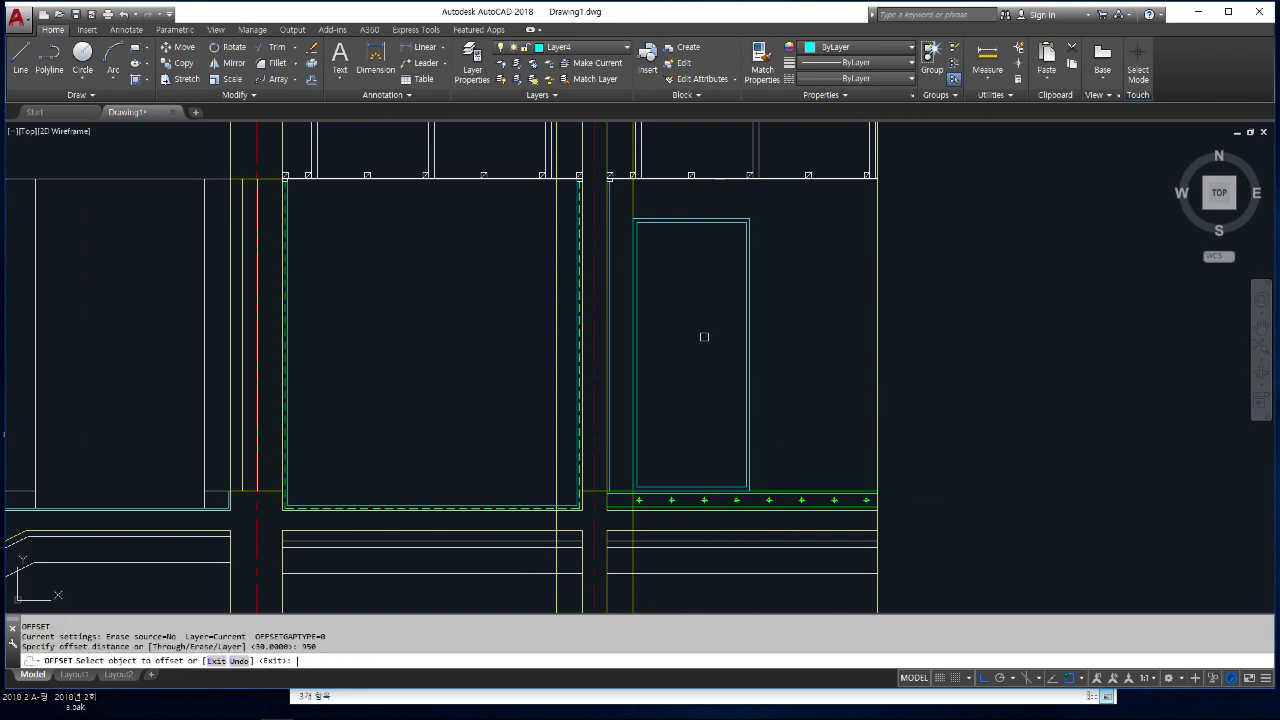
pyautogui.click(803, 490)
pyautogui.click(811, 418)
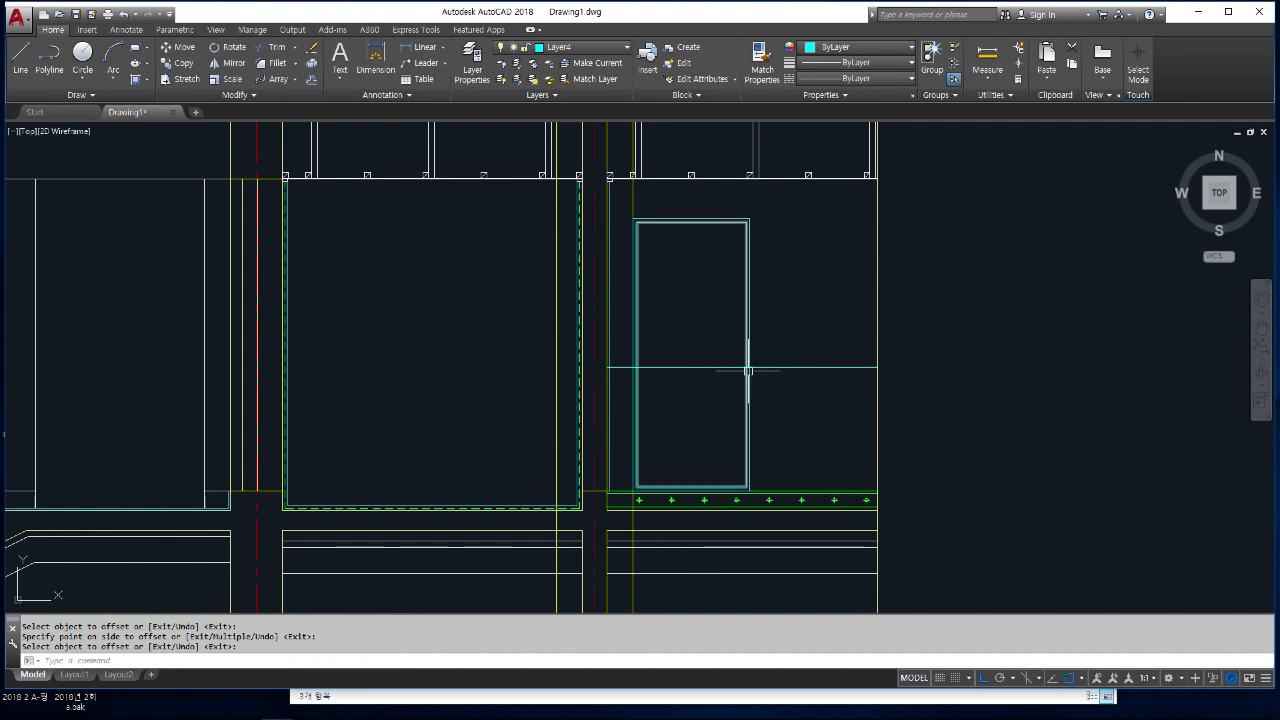
pyautogui.press('Return')
# - Draw a knob circle of radius 50 where the guide meets the frame's inner right edge, and move it 80 left
pyautogui.scroll(4, 748, 368)
pyautogui.click(737, 366)
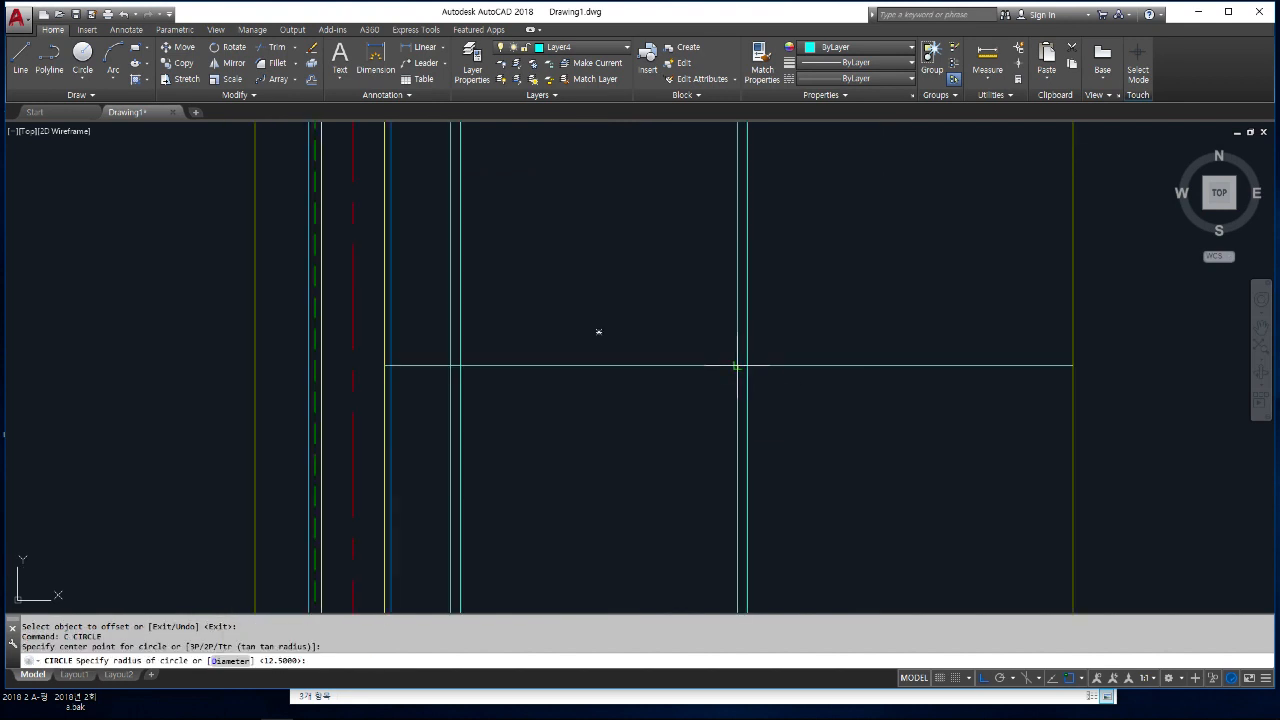
pyautogui.write('50')
pyautogui.press('Return')
pyautogui.write('m')
pyautogui.press('Return')
pyautogui.click(737, 381)
pyautogui.press('Return')
pyautogui.click(882, 437)
pyautogui.write('80')
pyautogui.press('Return')
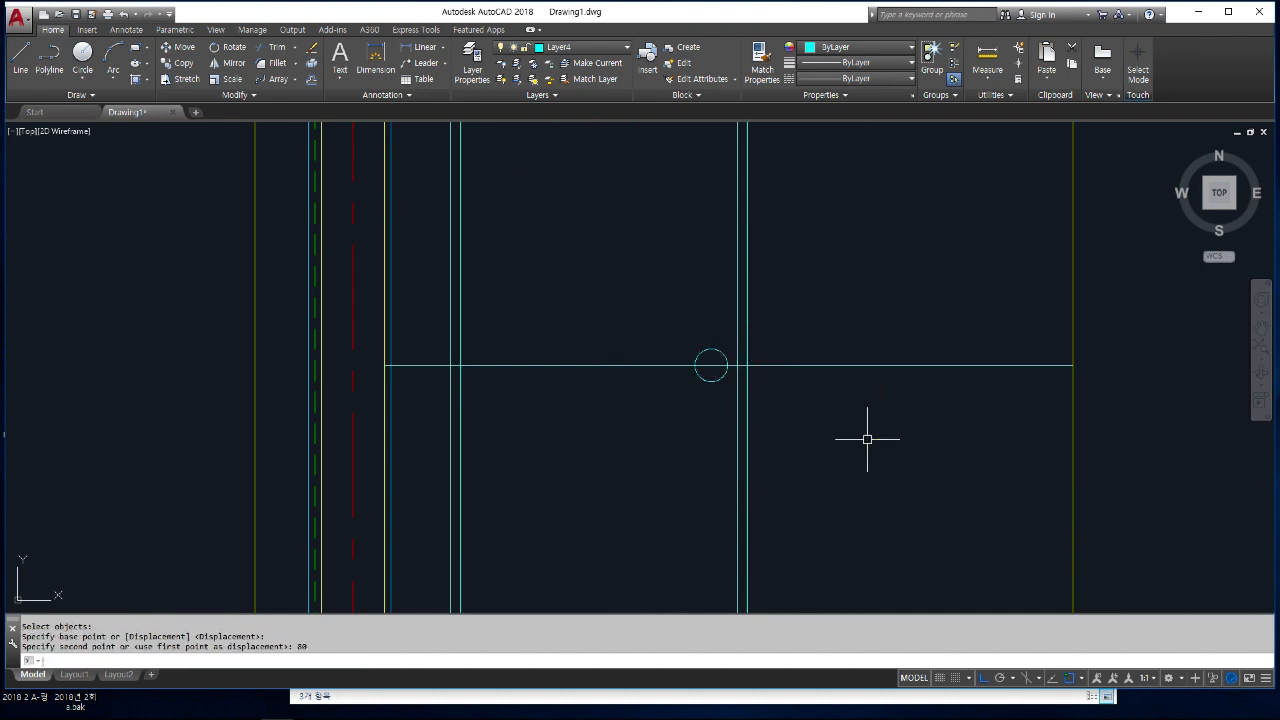
# - Erase the horizontal knob-height guide and both vertical lines offset from the wall centreline
pyautogui.scroll(-4, 867, 438)
pyautogui.write('e')
pyautogui.press('Return')
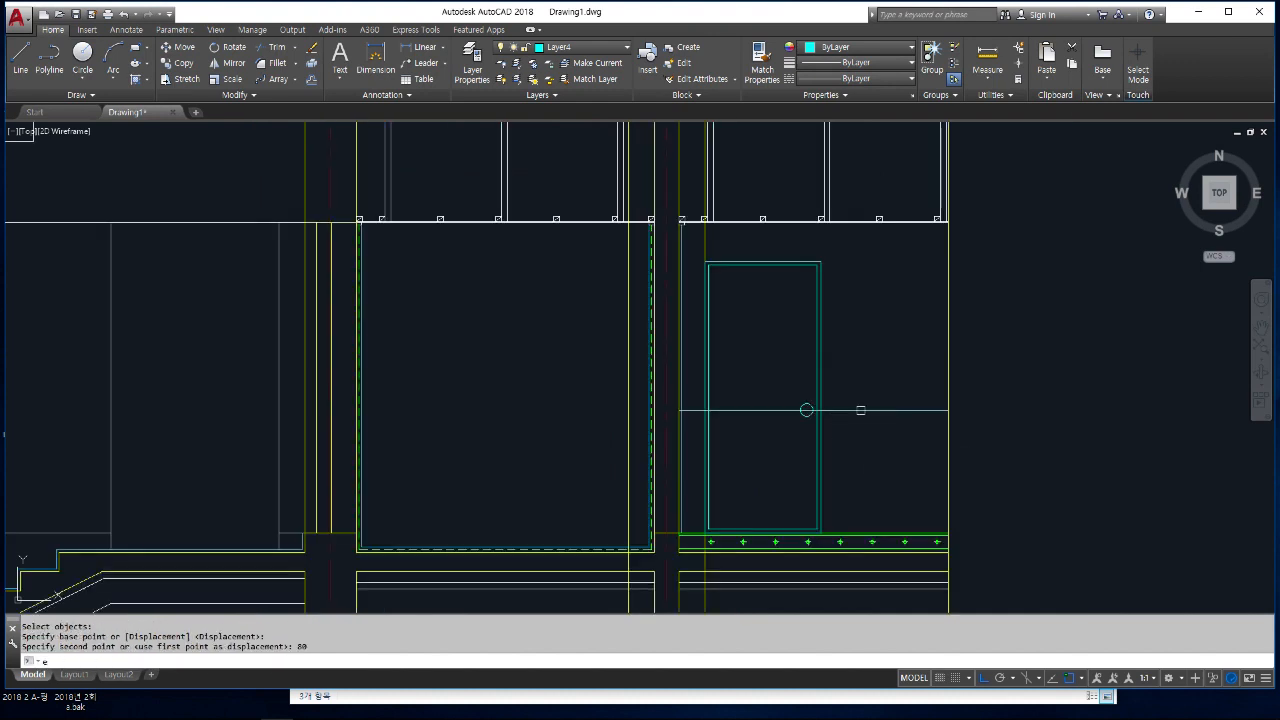
pyautogui.click(860, 409)
pyautogui.press('Return')
pyautogui.press('Return')
pyautogui.click(703, 231)
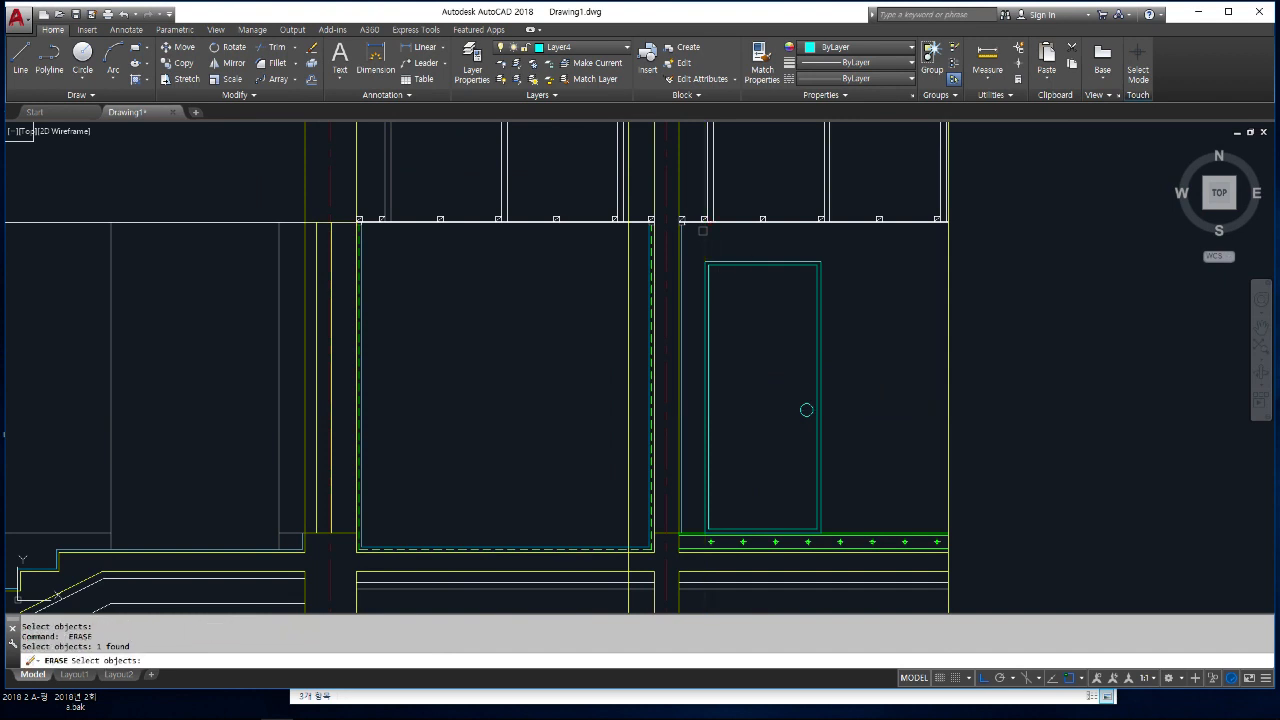
pyautogui.press('Return')
pyautogui.press('Return')
pyautogui.click(627, 350)
pyautogui.press('Return')
# - Draw a slim horizontal rectangle as a decorative bar in the upper left part of the door
pyautogui.write('rec')
pyautogui.press('Return')
pyautogui.click(716, 279)
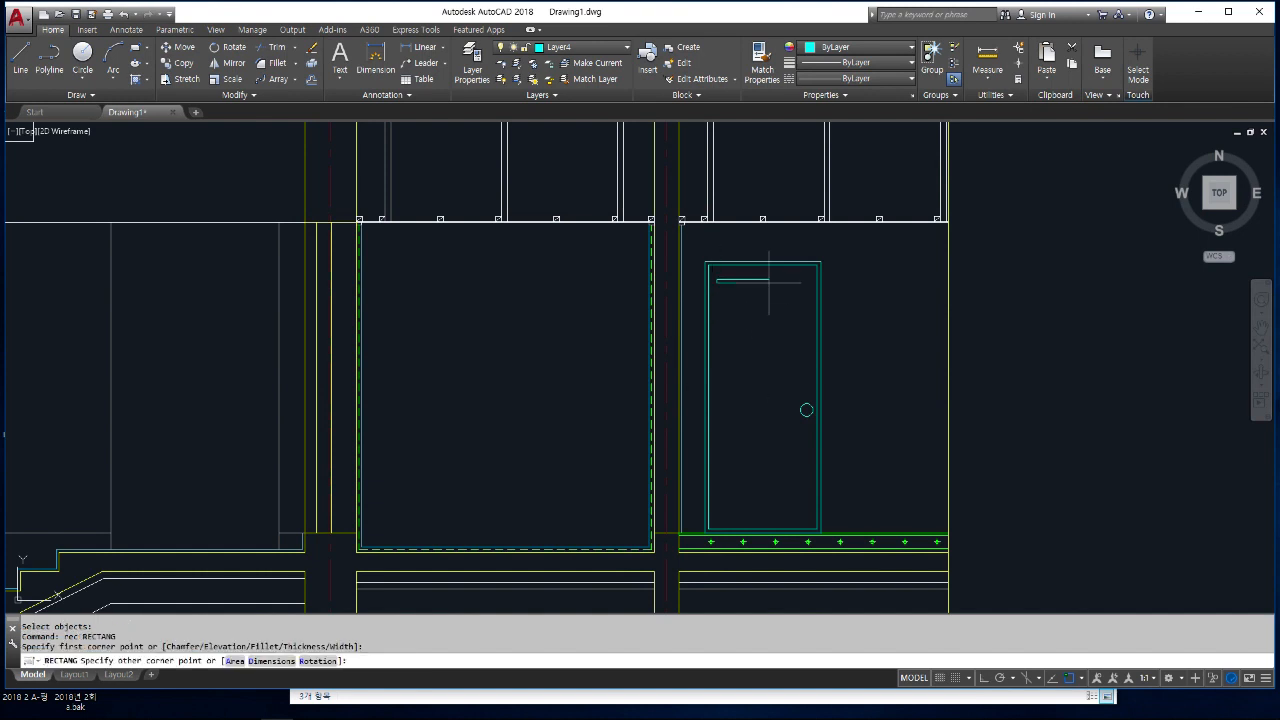
pyautogui.click(770, 287)
# - Copy the slim decorative bar straight down to make a second bar below it
pyautogui.write('co')
pyautogui.press('Return')
pyautogui.click(750, 283)
pyautogui.press('Return')
pyautogui.click(868, 290)
pyautogui.click(883, 328)
pyautogui.press('Return')
# - Copy the second bar down by the same spacing to make a third bar
pyautogui.press('Return')
pyautogui.click(741, 318)
pyautogui.press('Return')
pyautogui.click(741, 286)
pyautogui.click(742, 284)
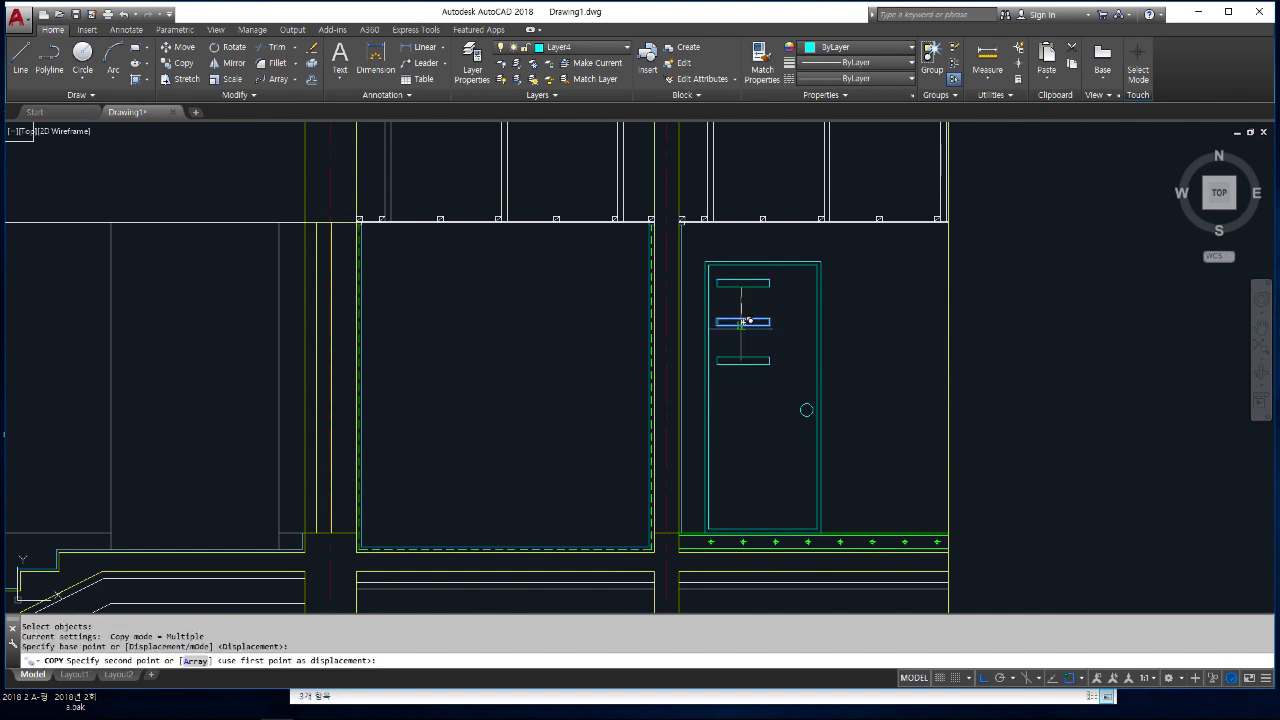
pyautogui.click(742, 322)
pyautogui.press('Return')
# - Copy the second and third bars straight down into the lower part of the door
pyautogui.write('co')
pyautogui.press('Return')
pyautogui.click(776, 380)
pyautogui.click(716, 296)
pyautogui.press('Return')
pyautogui.click(897, 300)
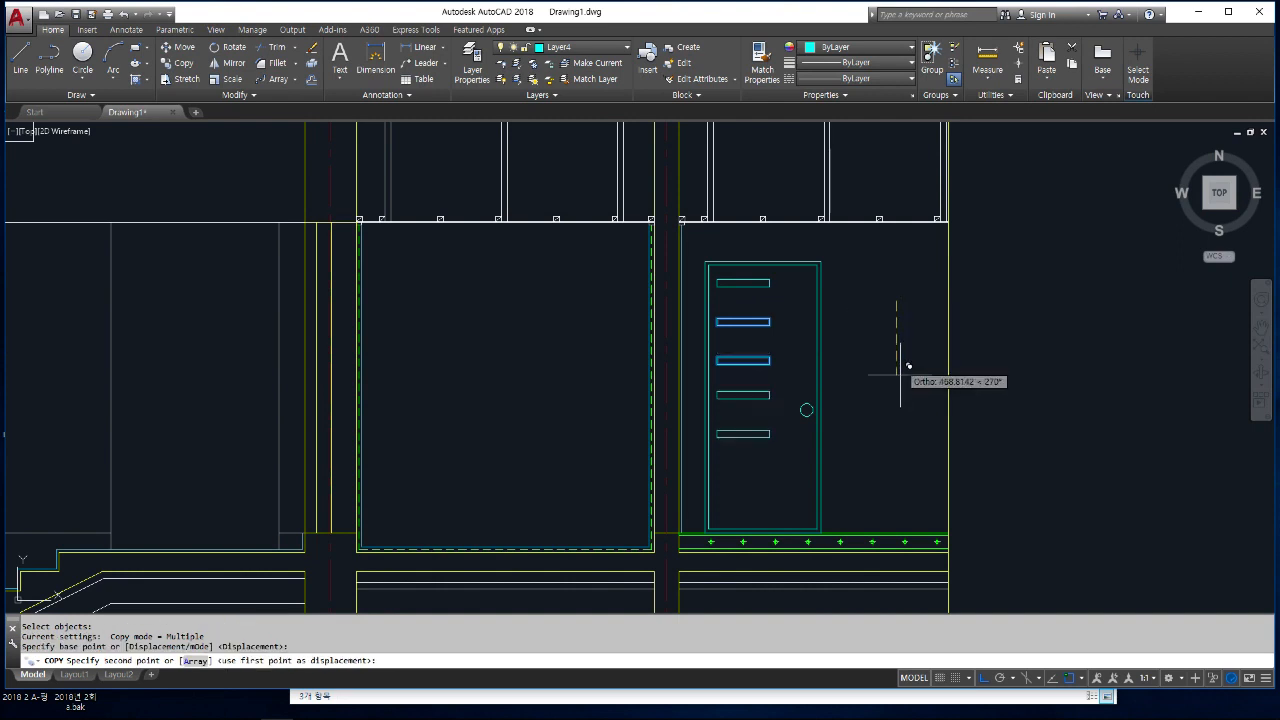
pyautogui.click(898, 437)
pyautogui.press('Return')
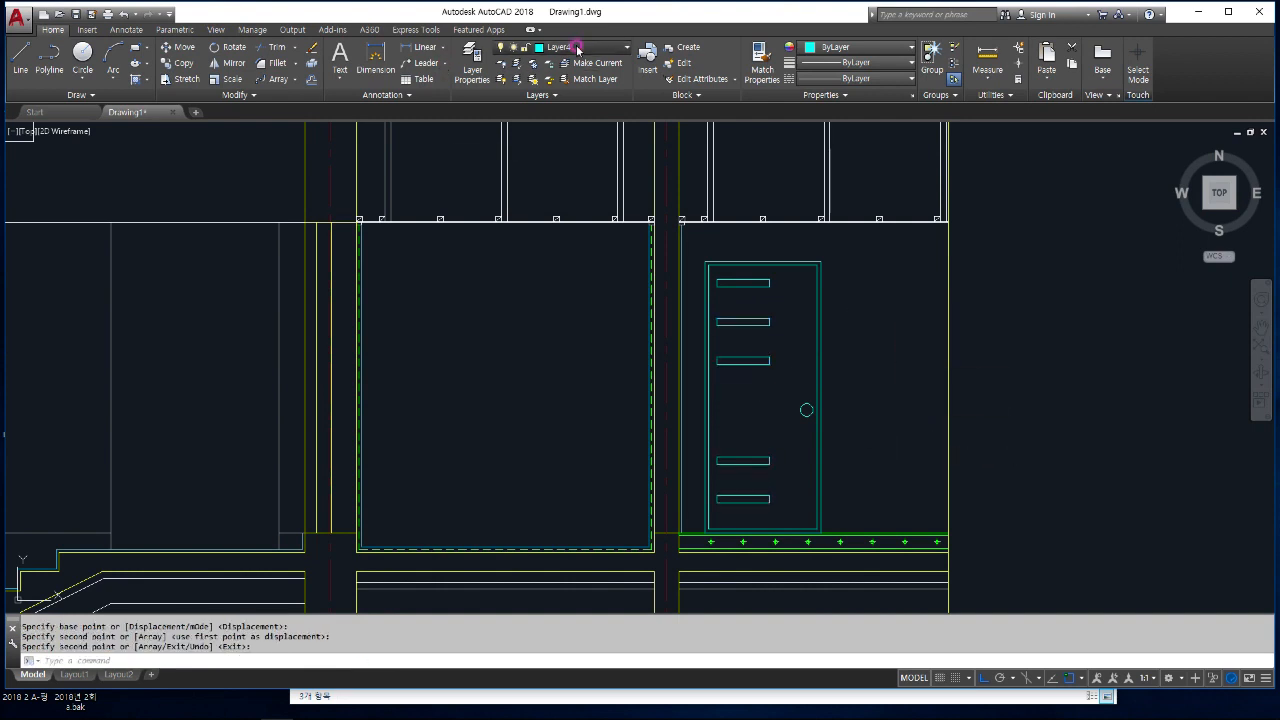
# - On Layer1, draw the door-swing lines from the inner frame's upper right corner to its left midpoint and its lower right corner
pyautogui.click(582, 47)
pyautogui.click(571, 84)
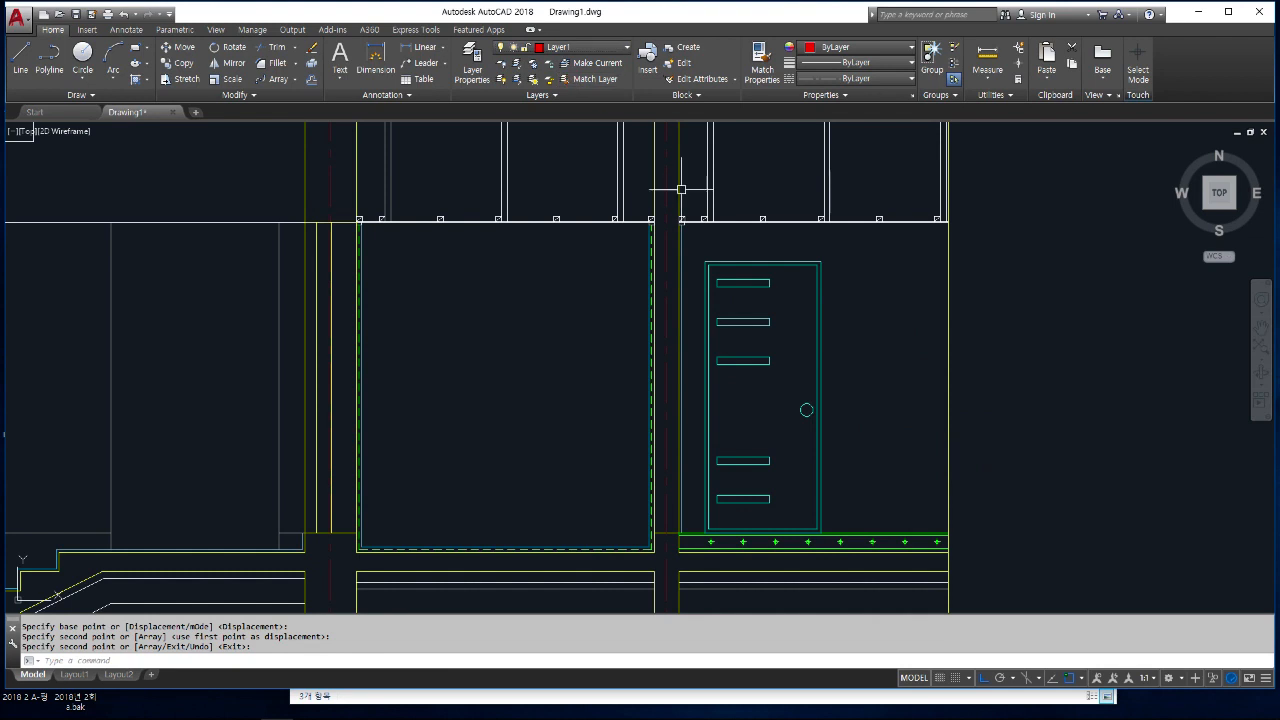
pyautogui.write('l')
pyautogui.press('Return')
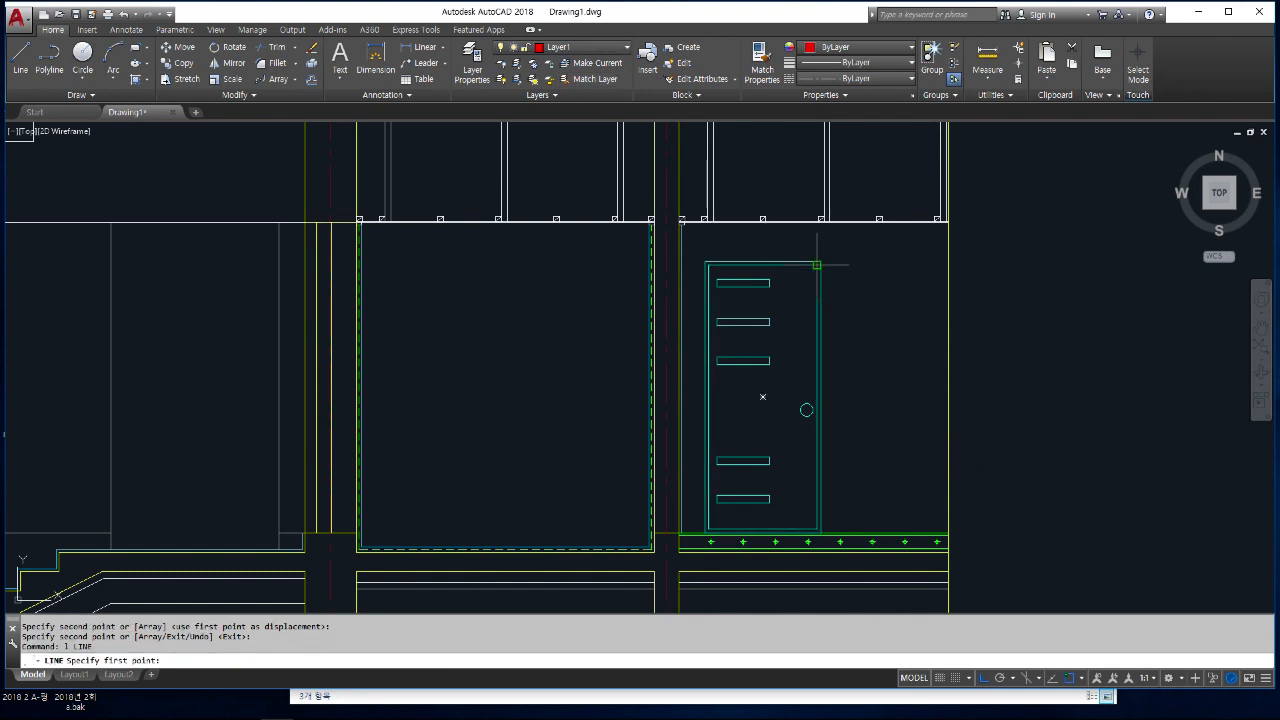
pyautogui.click(818, 264)
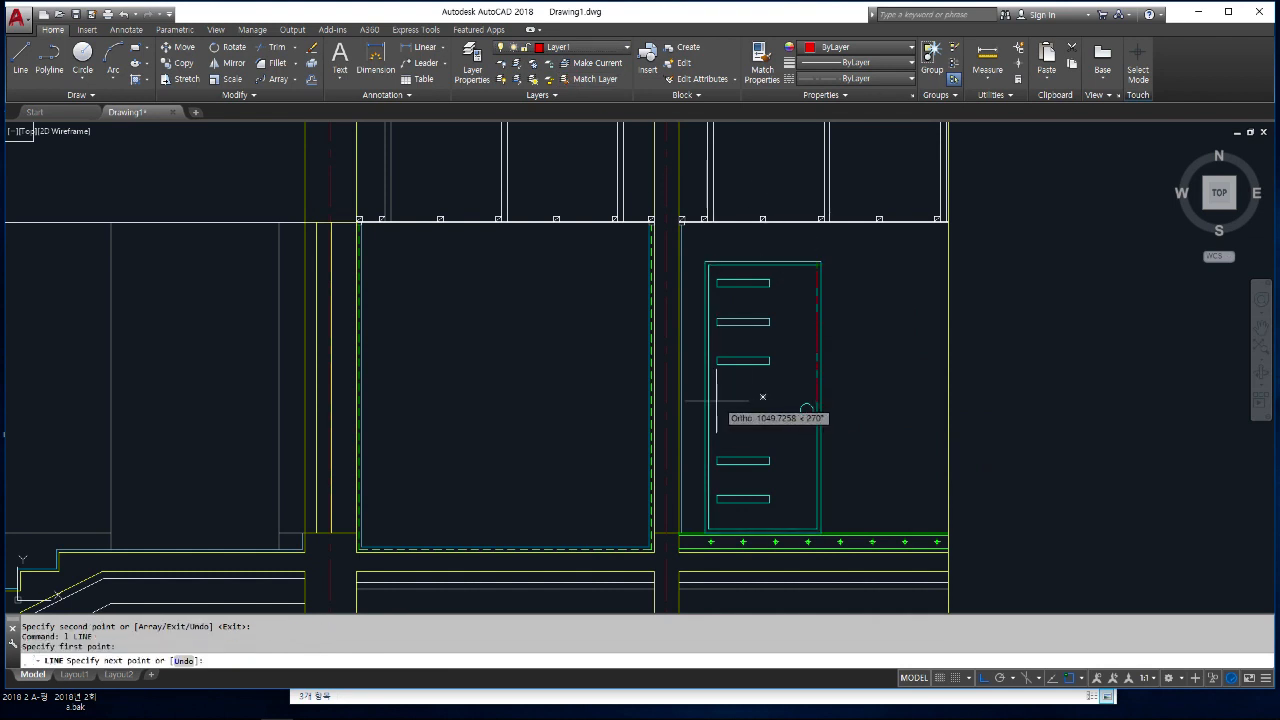
pyautogui.click(708, 397)
pyautogui.click(815, 525)
pyautogui.press('Return')
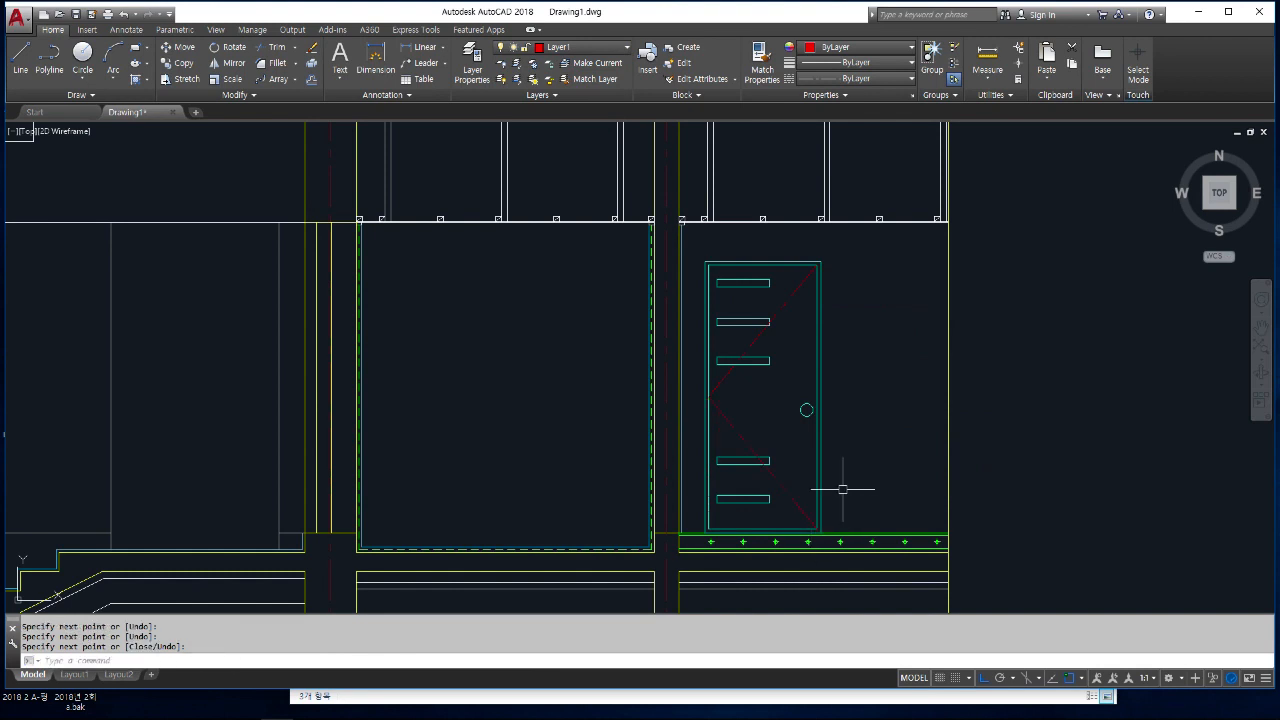
# - Mirror the complete door elevation about the vertical centreline of the wall beside it into the adjacent room, keeping the original door
pyautogui.moveTo(866, 516); pyautogui.dragTo(849, 477, button='middle')
pyautogui.write('mi')
pyautogui.press('Return')
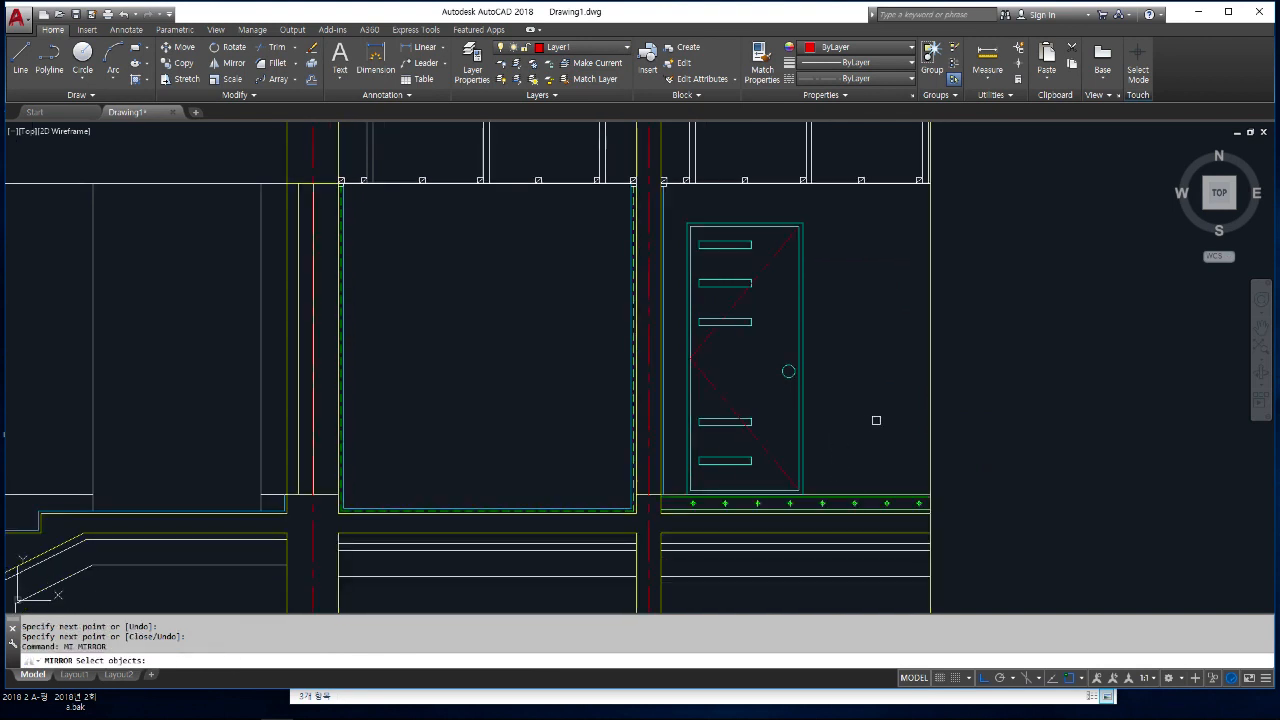
pyautogui.scroll(-2, 875, 418)
pyautogui.click(754, 287)
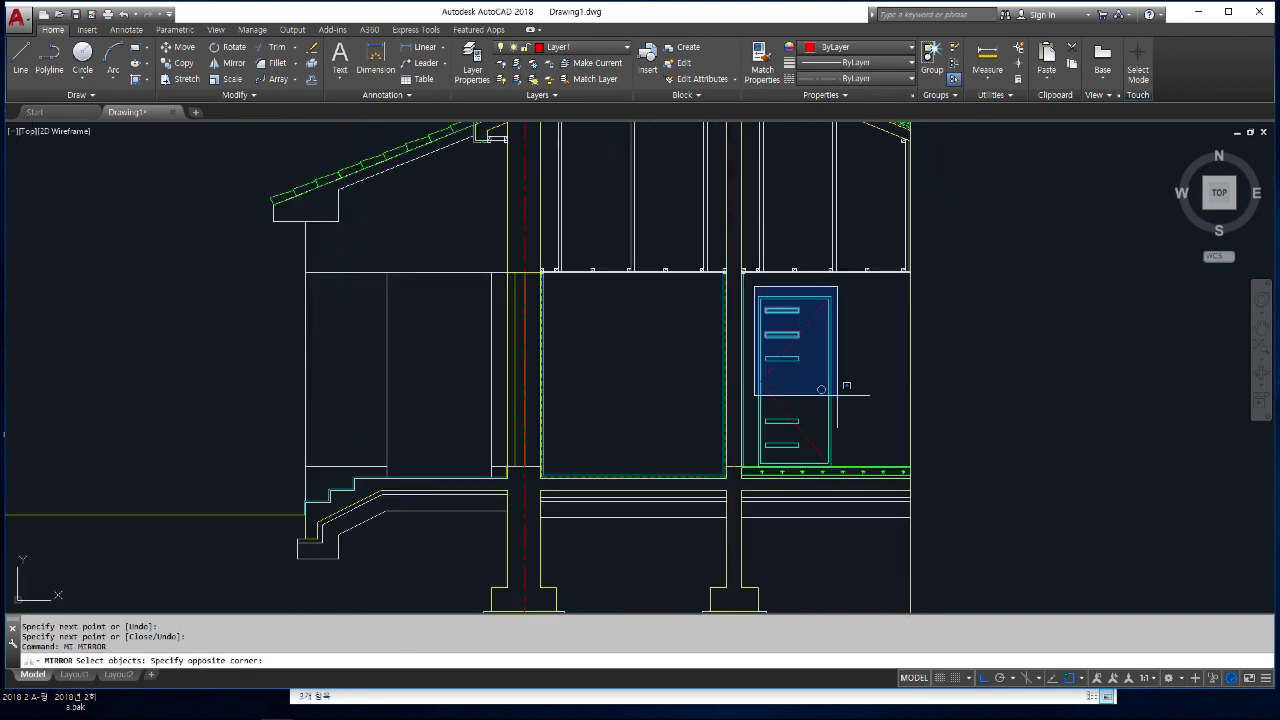
pyautogui.click(855, 469)
pyautogui.press('Return')
pyautogui.moveTo(791, 539); pyautogui.dragTo(785, 418, button='middle')
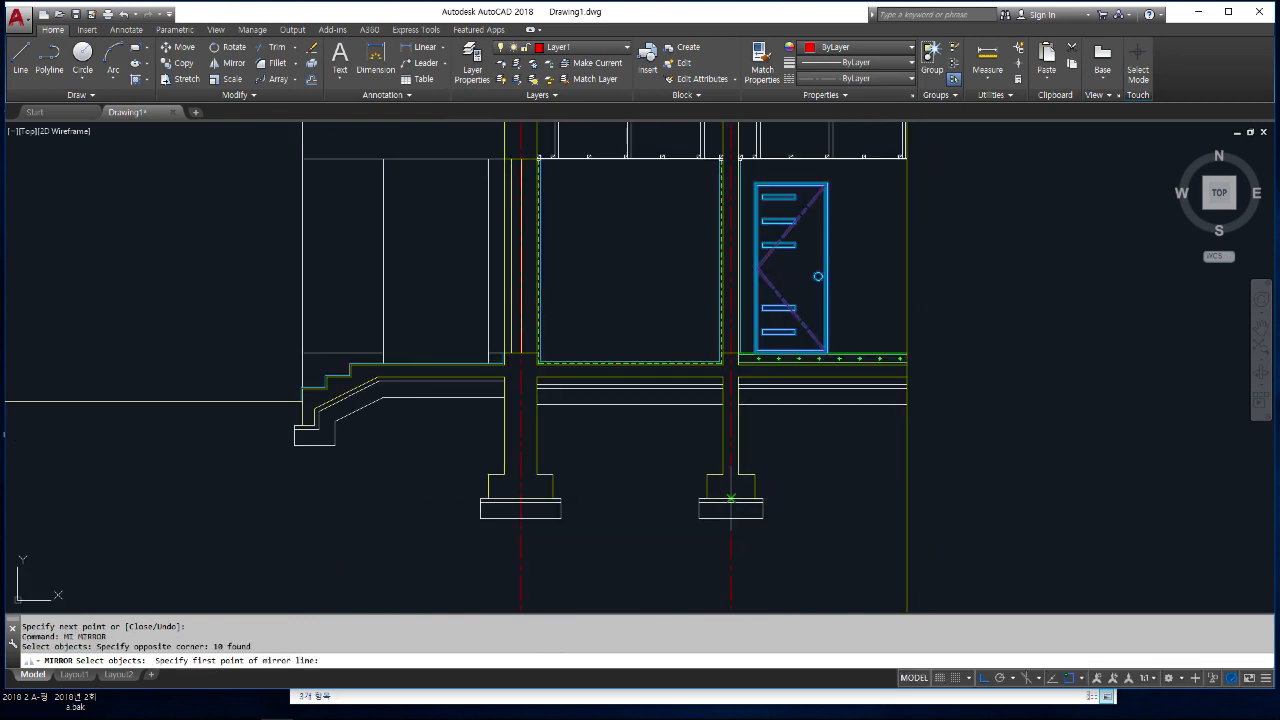
pyautogui.click(721, 517)
pyautogui.click(787, 576)
pyautogui.press('Return')
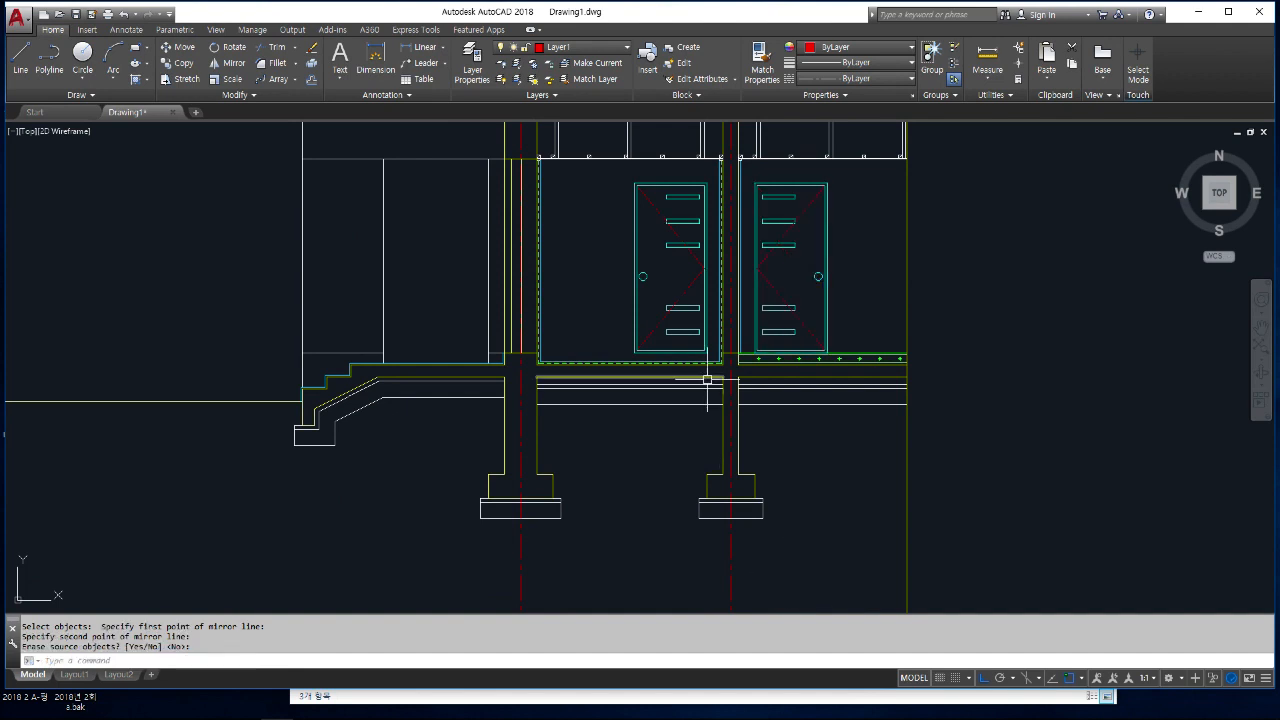
# - Try to move the mirrored door straight down onto the lower floor finish line of its room
pyautogui.scroll(2, 778, 486)
pyautogui.scroll(-2, 820, 509)
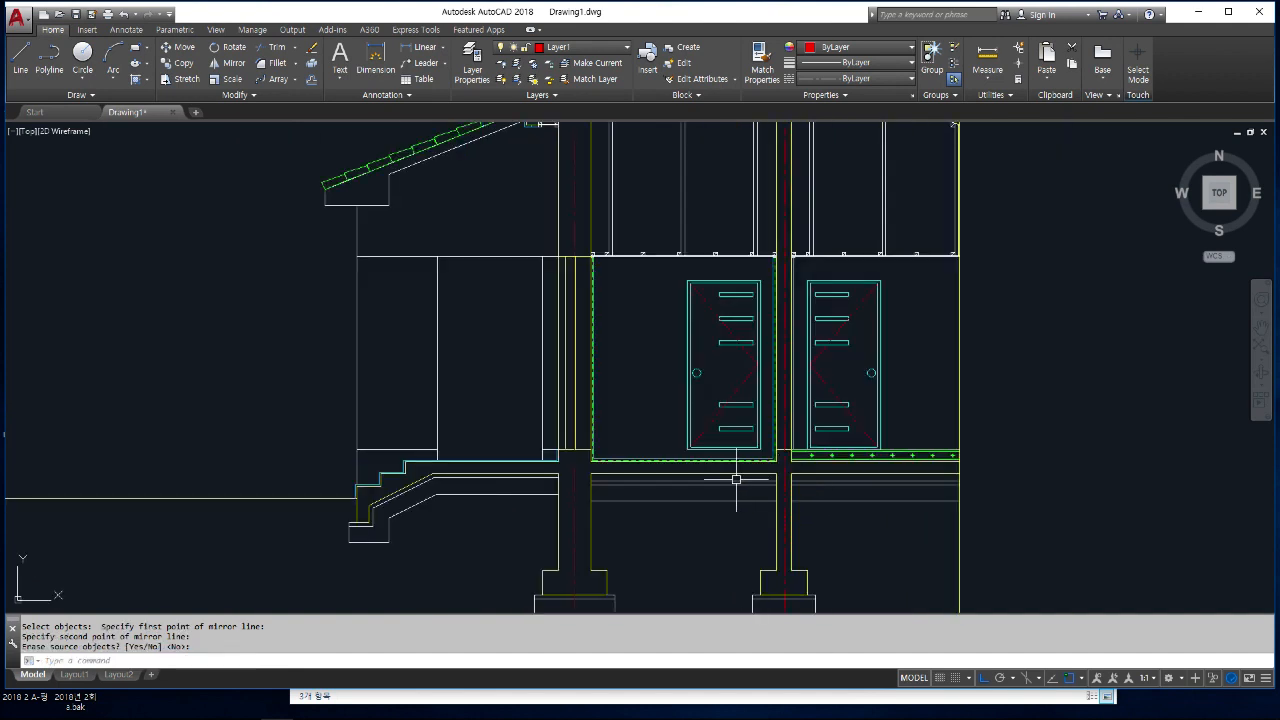
pyautogui.scroll(4, 737, 477)
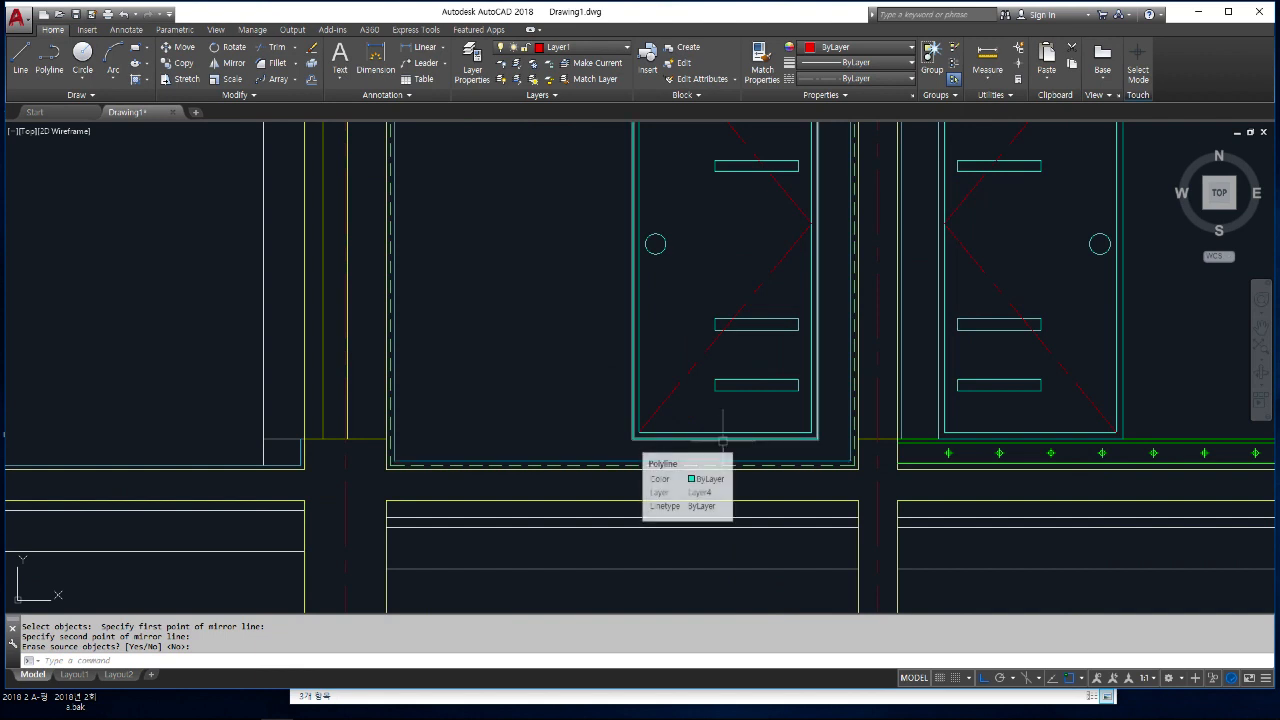
pyautogui.press('Return')
pyautogui.write('m')
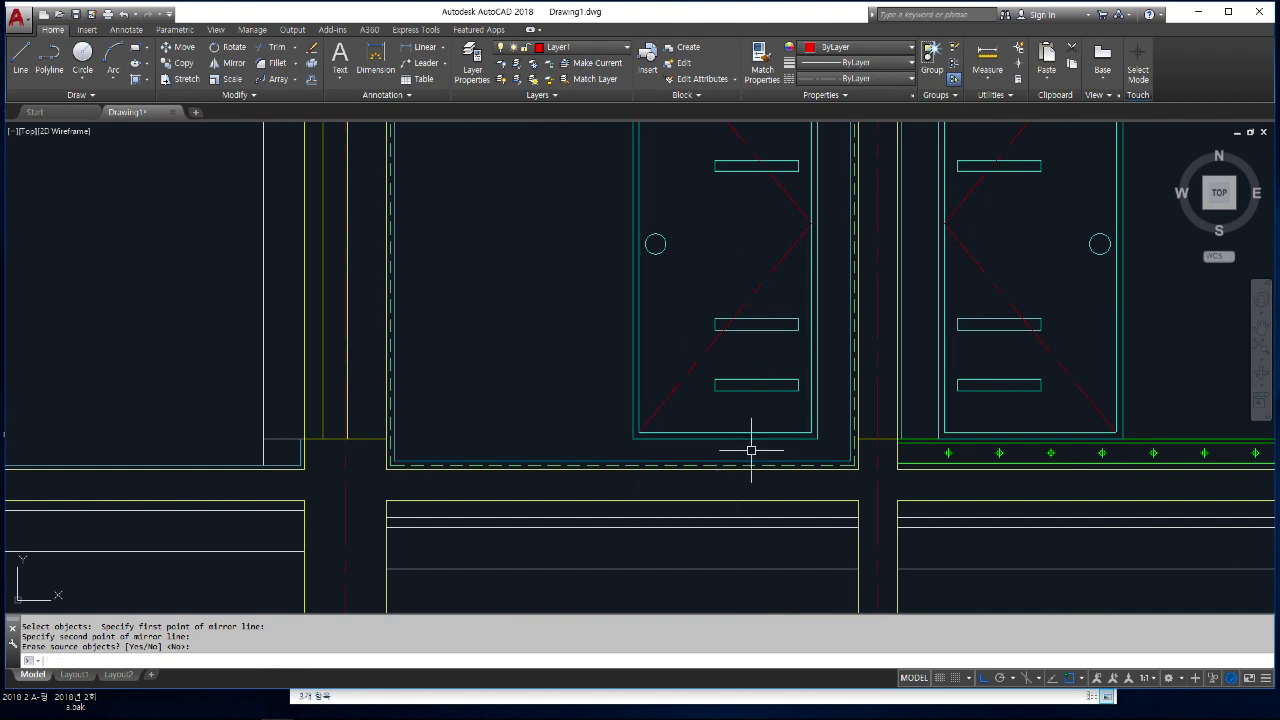
pyautogui.press('Return')
pyautogui.scroll(-2, 766, 459)
pyautogui.click(657, 166)
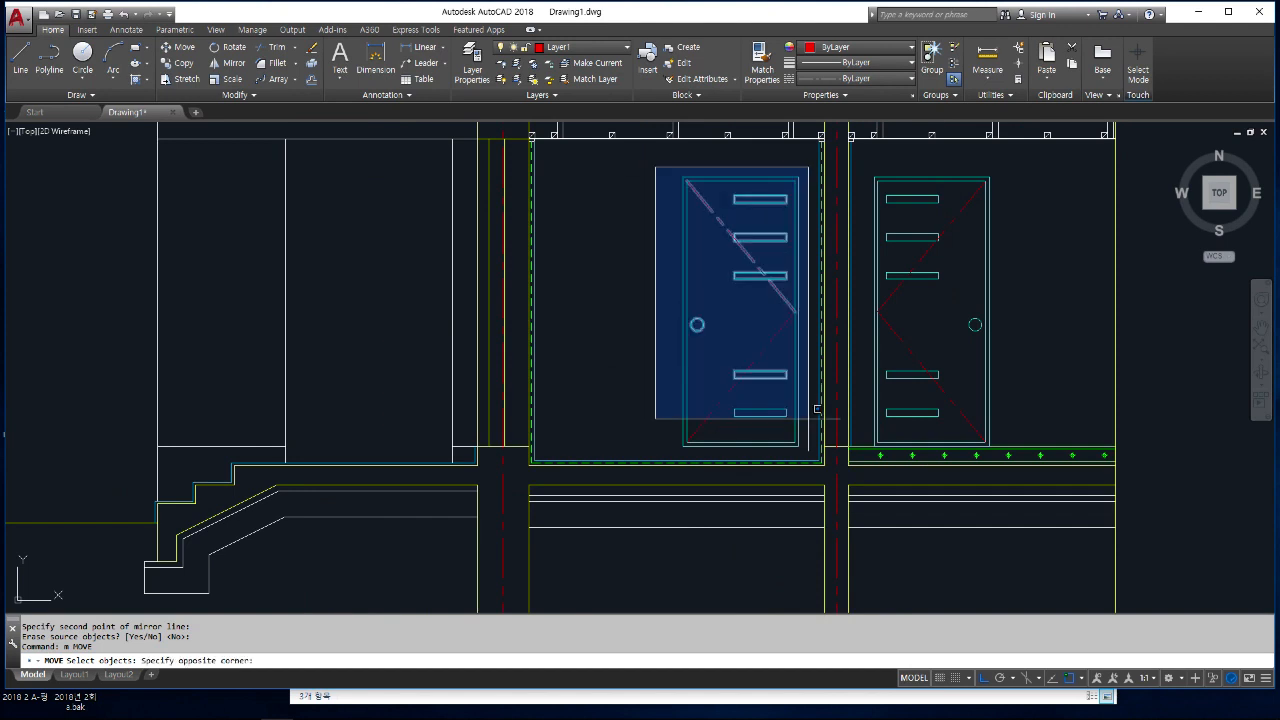
pyautogui.click(842, 490)
pyautogui.scroll(2, 802, 457)
pyautogui.press('Return')
pyautogui.click(808, 443)
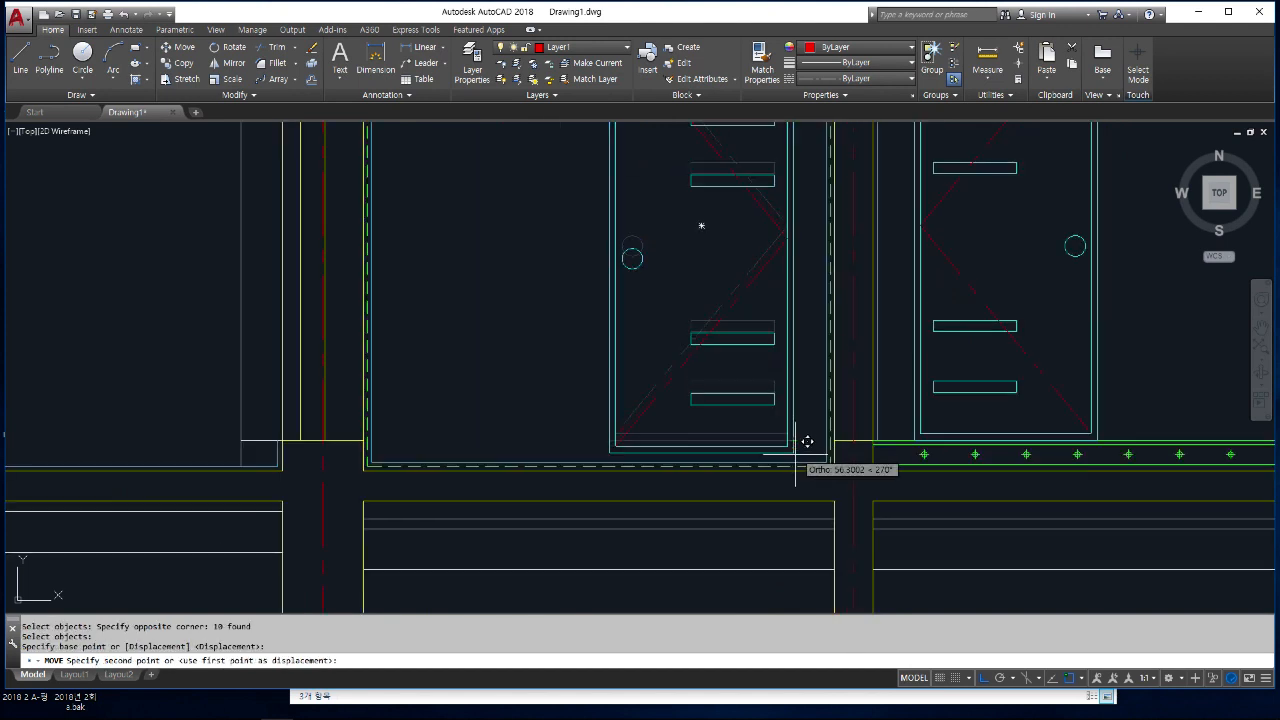
pyautogui.click(858, 467)
pyautogui.scroll(-4, 858, 467)
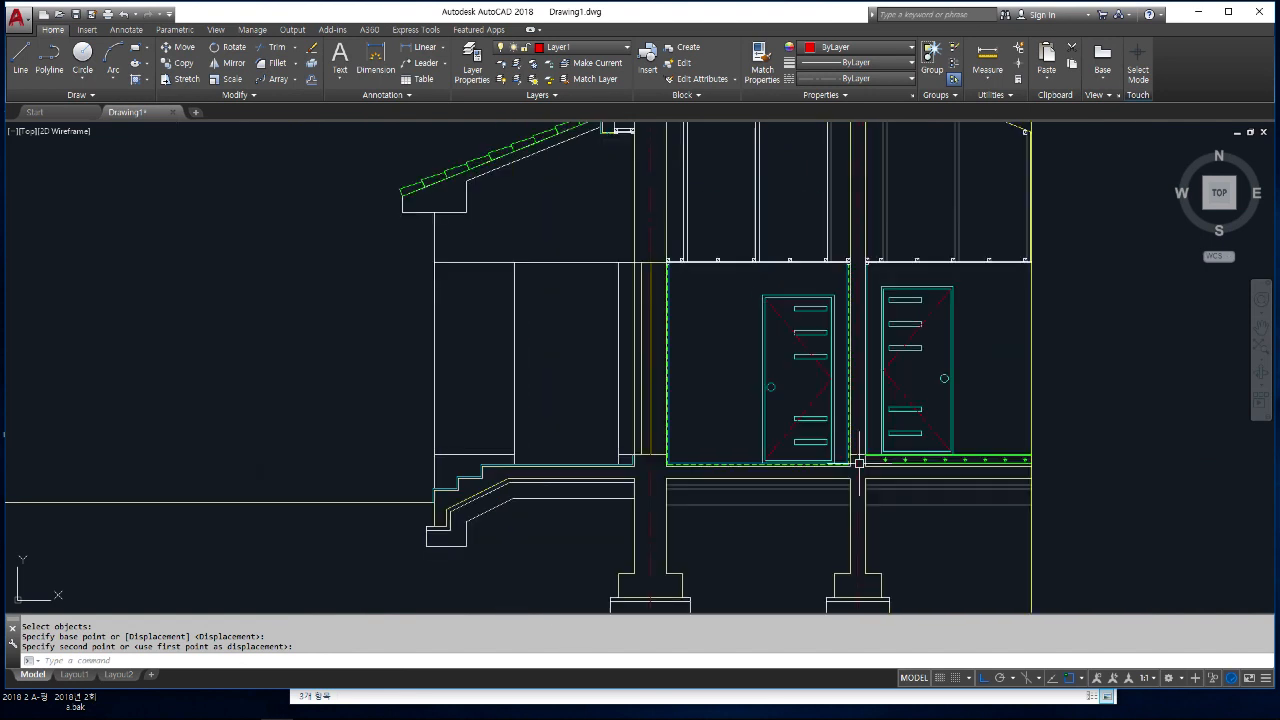
# - Undo the last move of the mirrored door
pyautogui.write('u')
pyautogui.press('Return')
pyautogui.press('Return')
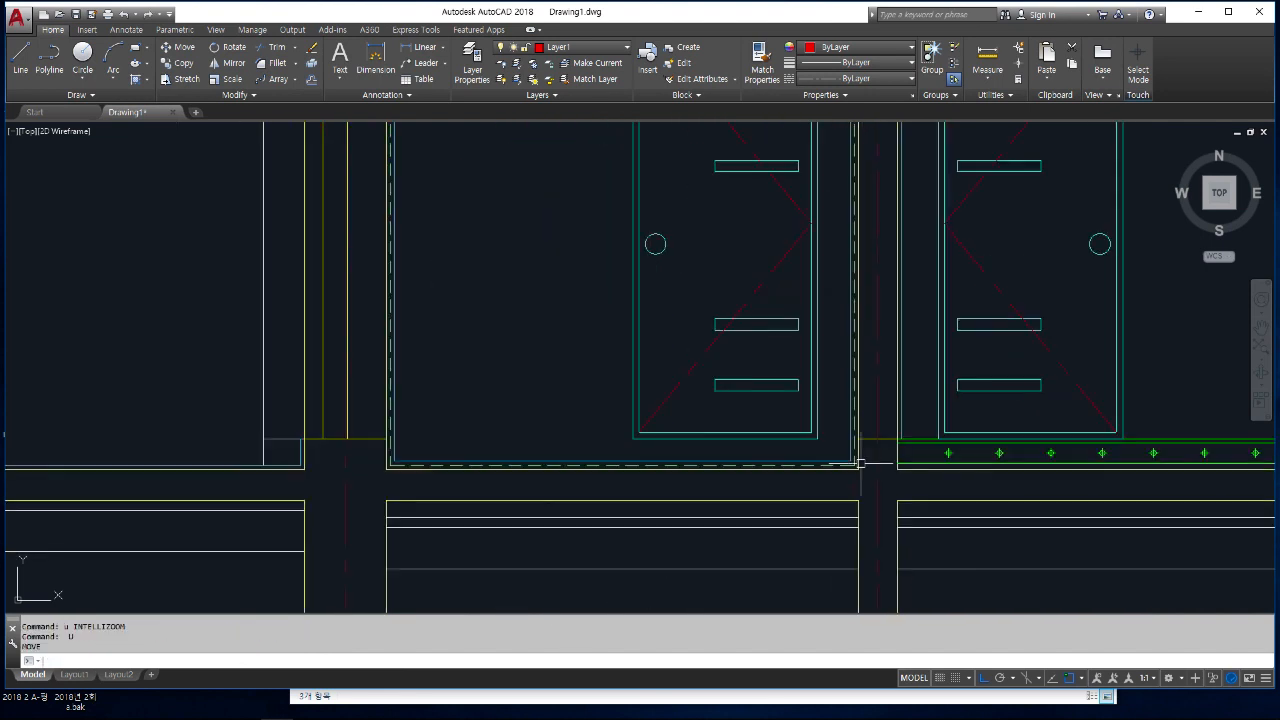
pyautogui.scroll(-2, 860, 464)
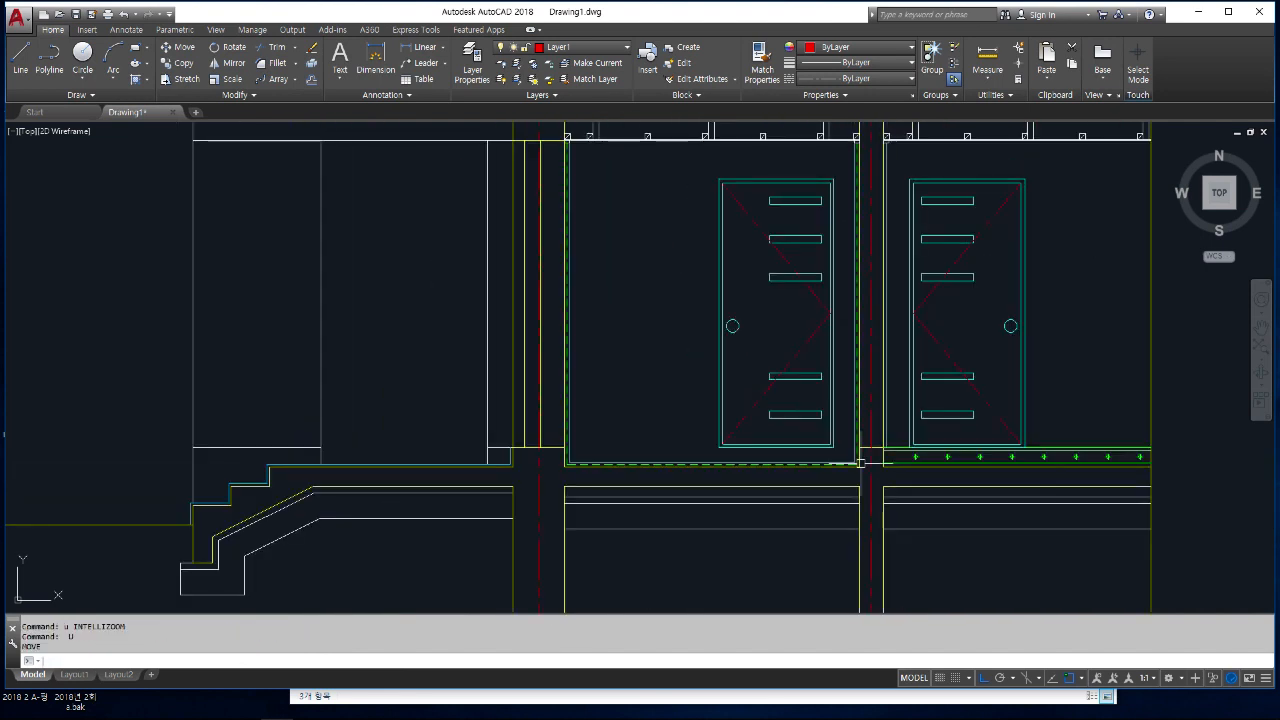
pyautogui.scroll(-3, 860, 464)
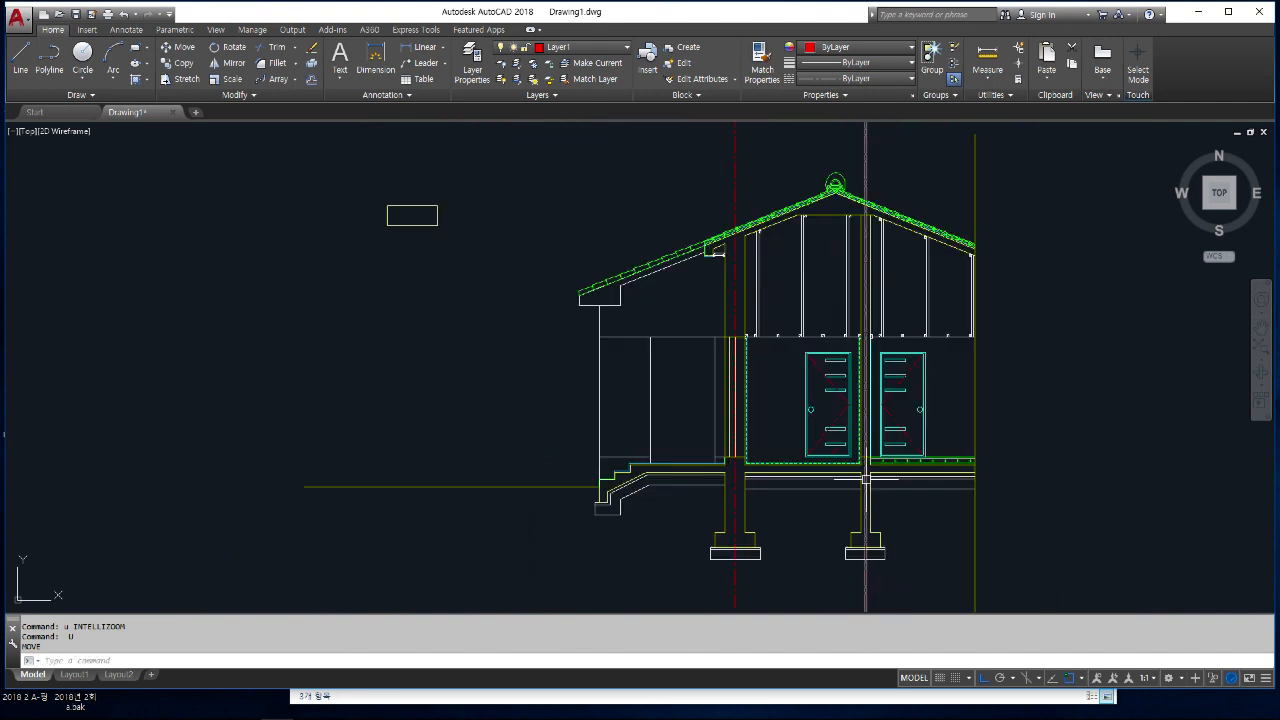